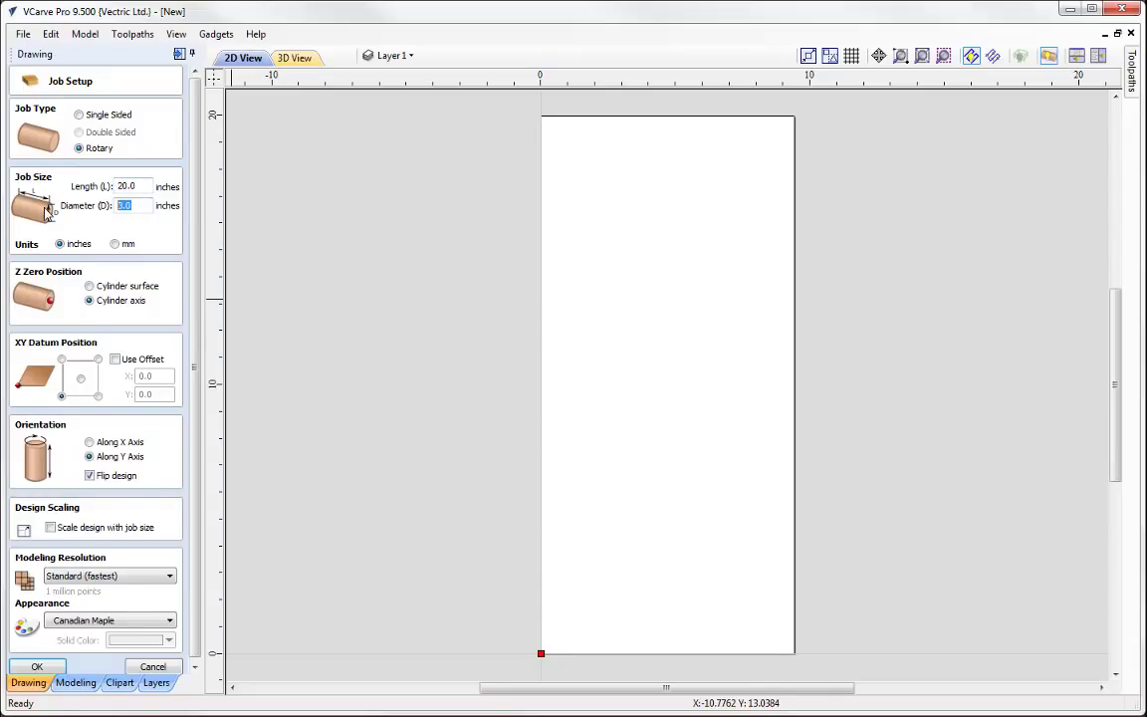
- Set the rotary job's diameter to 5 inches, orient the cylinder along the X axis, and apply the job setup
{"action": "type", "text": "5"}
{"action": "left_click", "coordinate": [133, 187]}
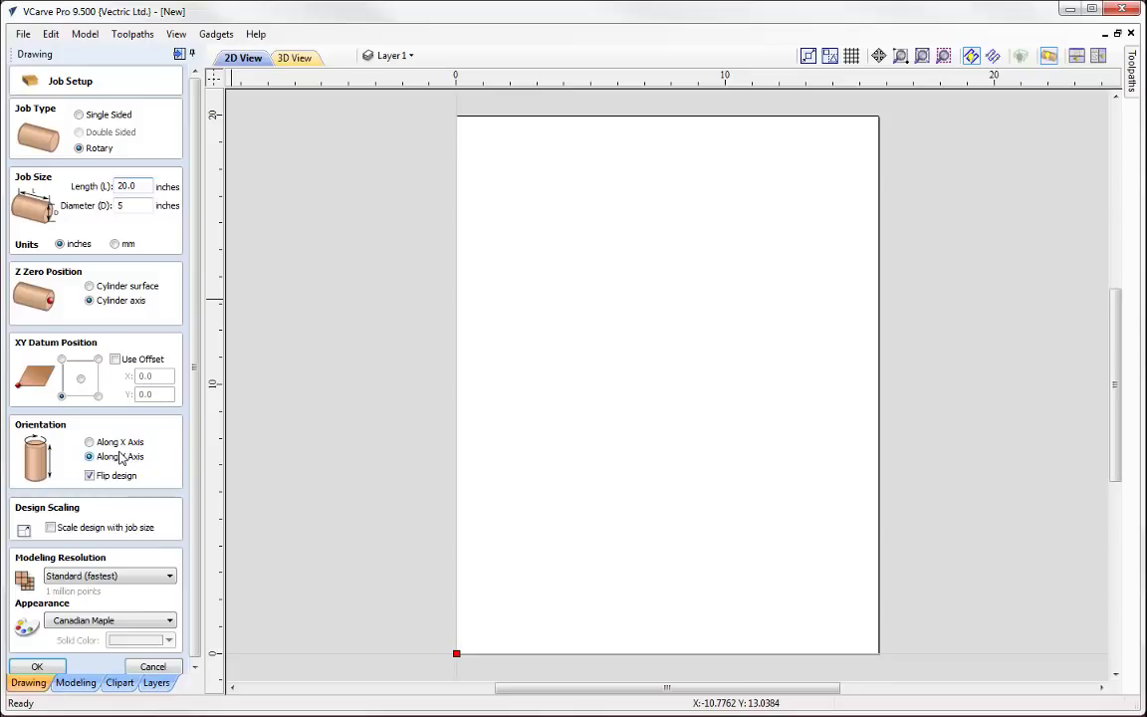
{"action": "left_click", "coordinate": [90, 442]}
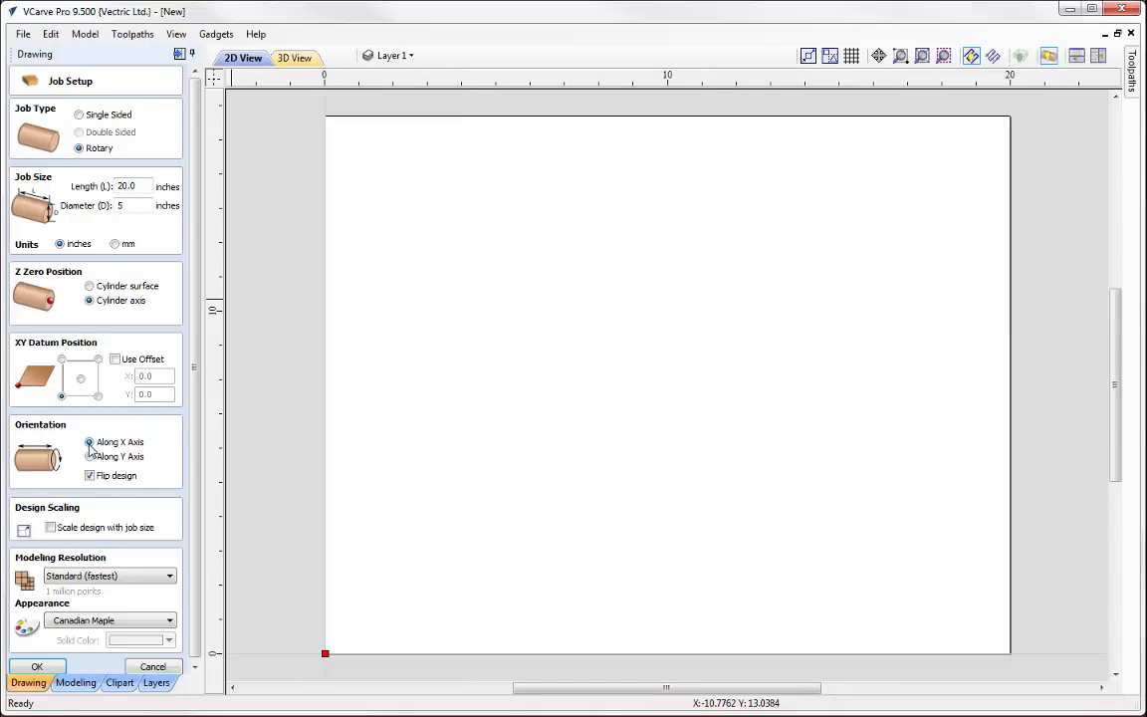
{"action": "left_click", "coordinate": [48, 668]}
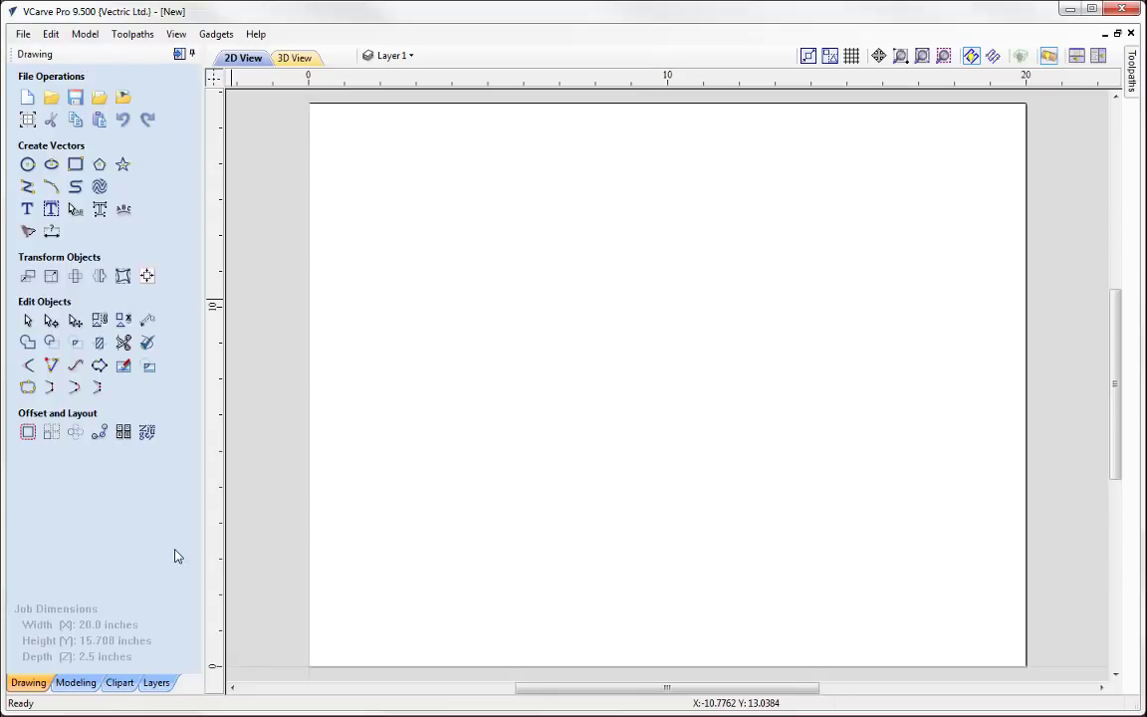
- Create the text "Vectric" anchored at about X 3.4, Y 7.7 inches on the rotary job
{"action": "left_click", "coordinate": [28, 209]}
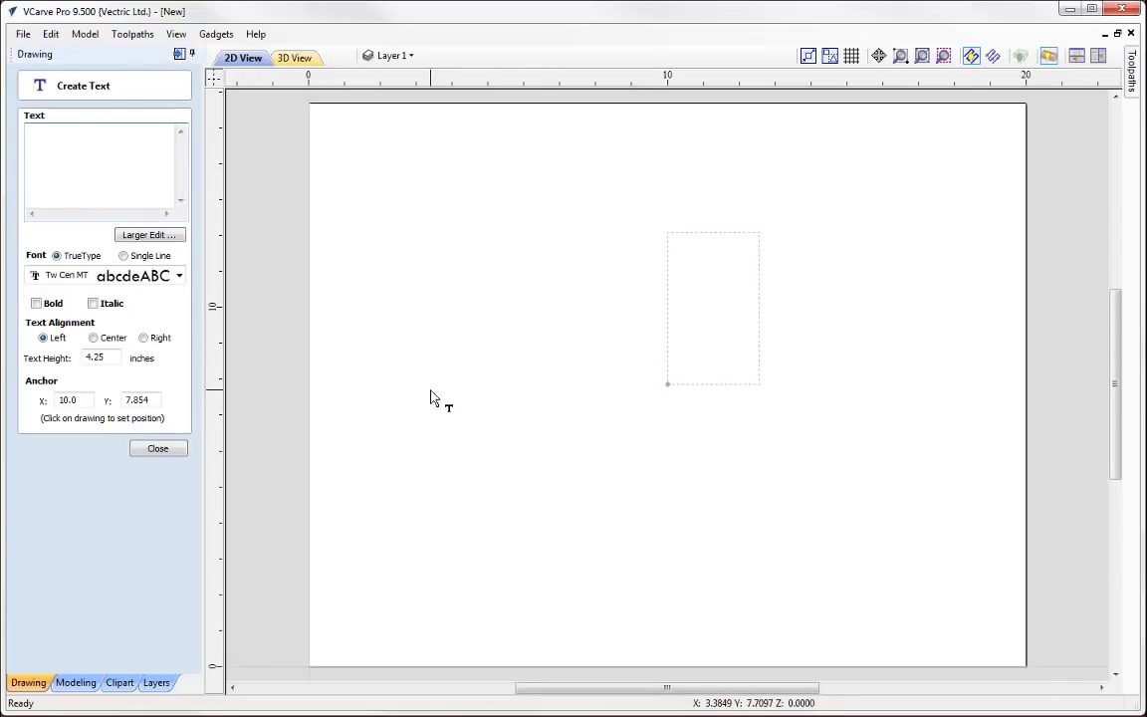
{"action": "left_click", "coordinate": [430, 396]}
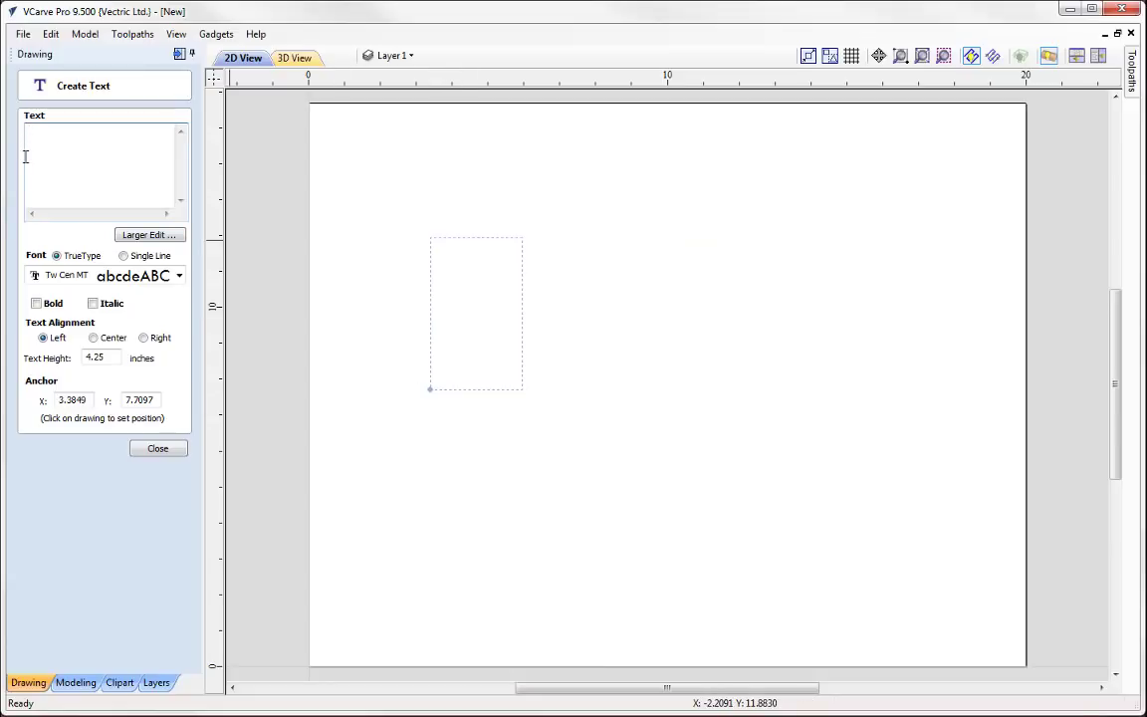
{"action": "type", "text": "Vectr"}
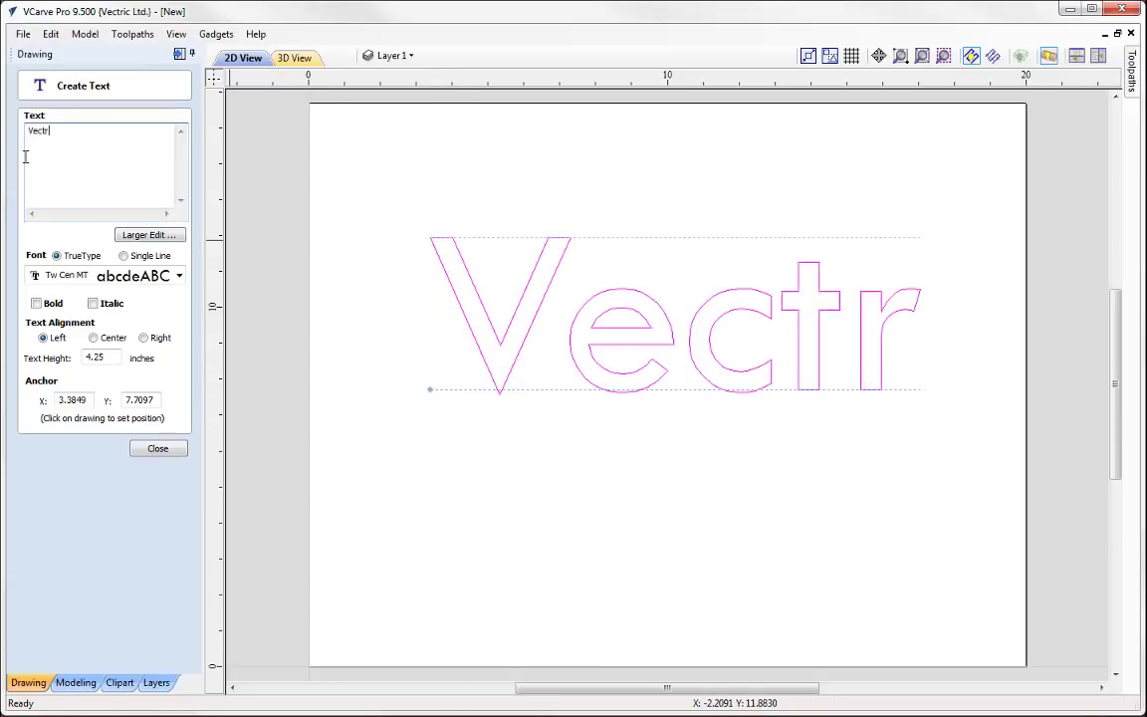
{"action": "type", "text": "ic"}
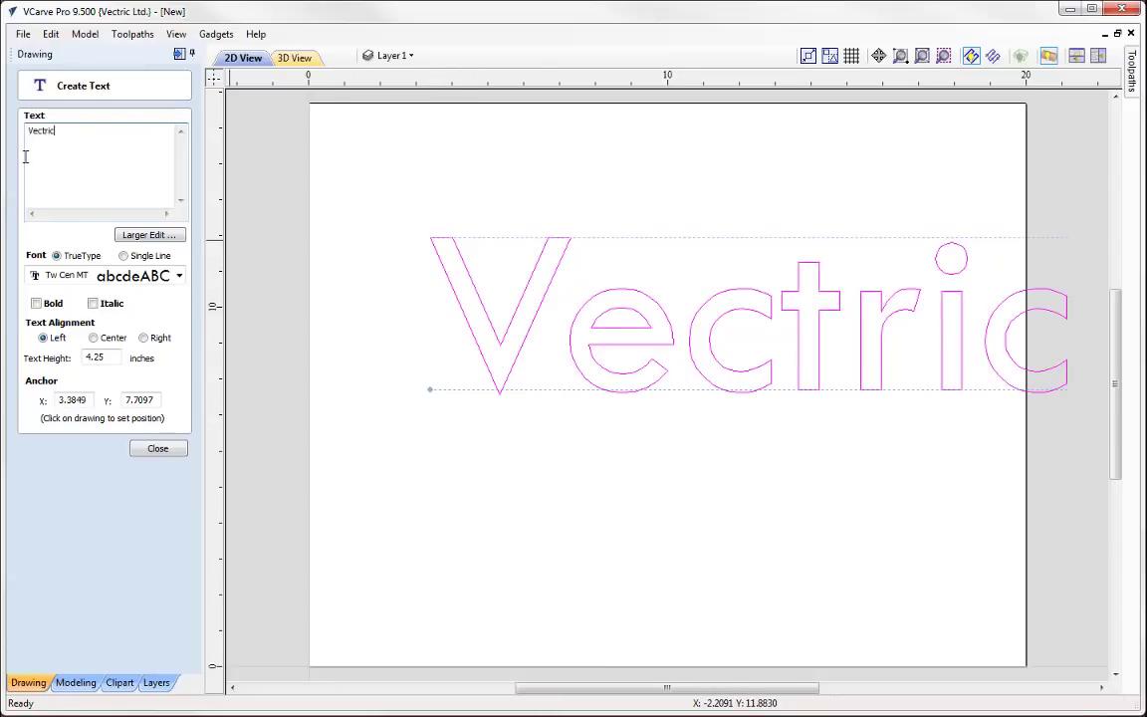
{"action": "left_click", "coordinate": [157, 448]}
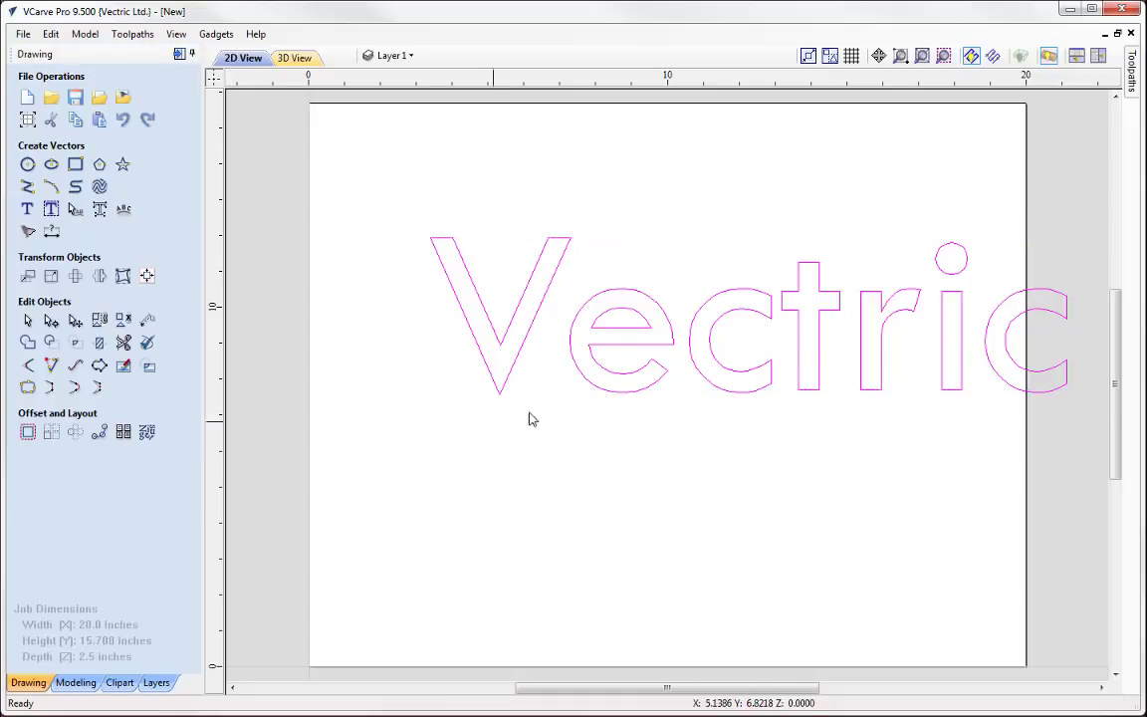
- Center the "Vectric" text both ways in the material
{"action": "left_click", "coordinate": [147, 276]}
{"action": "left_click", "coordinate": [103, 141]}
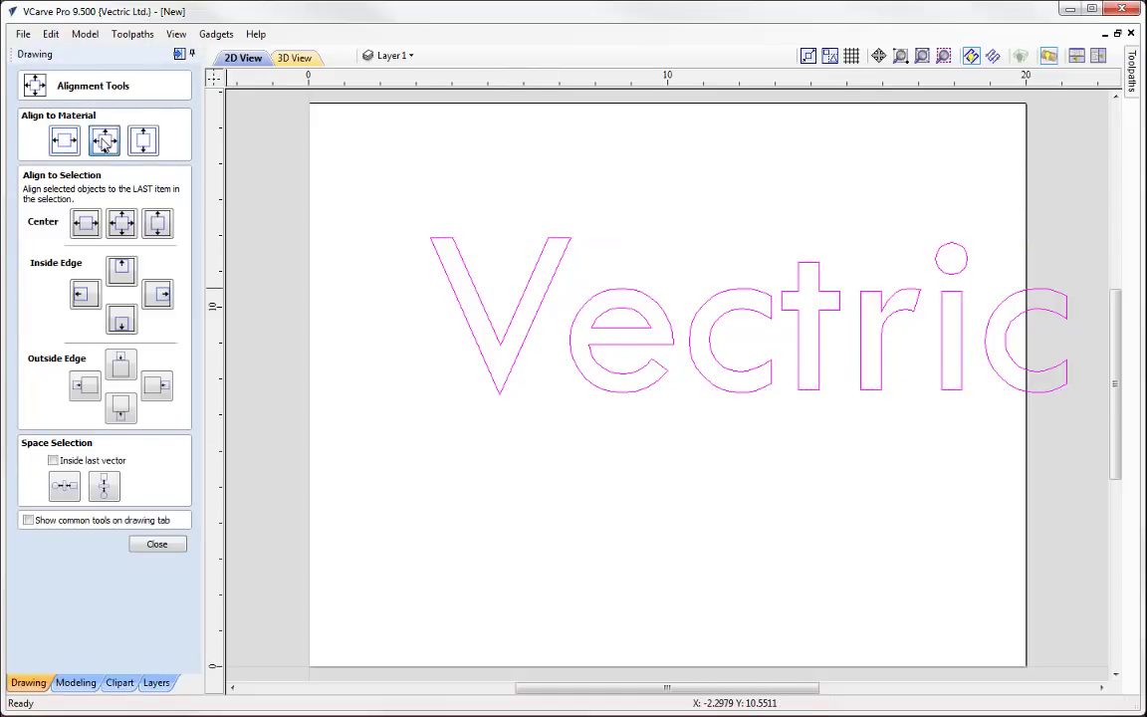
{"action": "left_click", "coordinate": [150, 544]}
- Calculate an outside 2D profile toolpath for the text, 0.1 inches deep with the 0.25 inch ball nose
{"action": "left_click", "coordinate": [180, 54]}
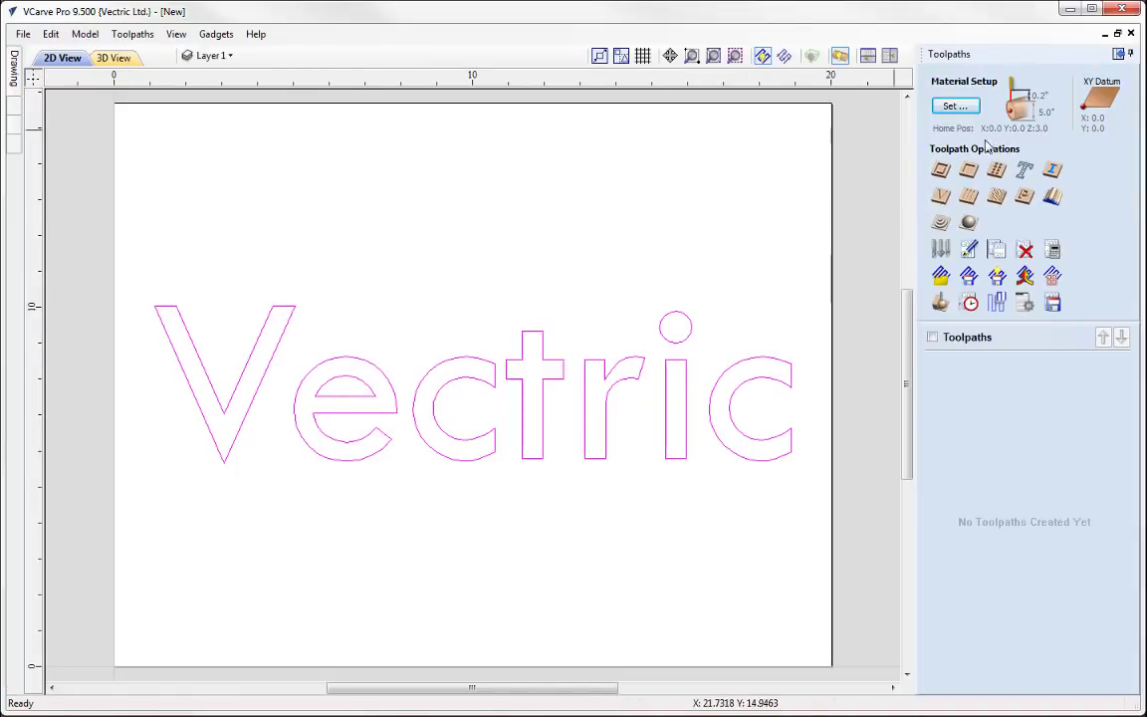
{"action": "left_click", "coordinate": [940, 169]}
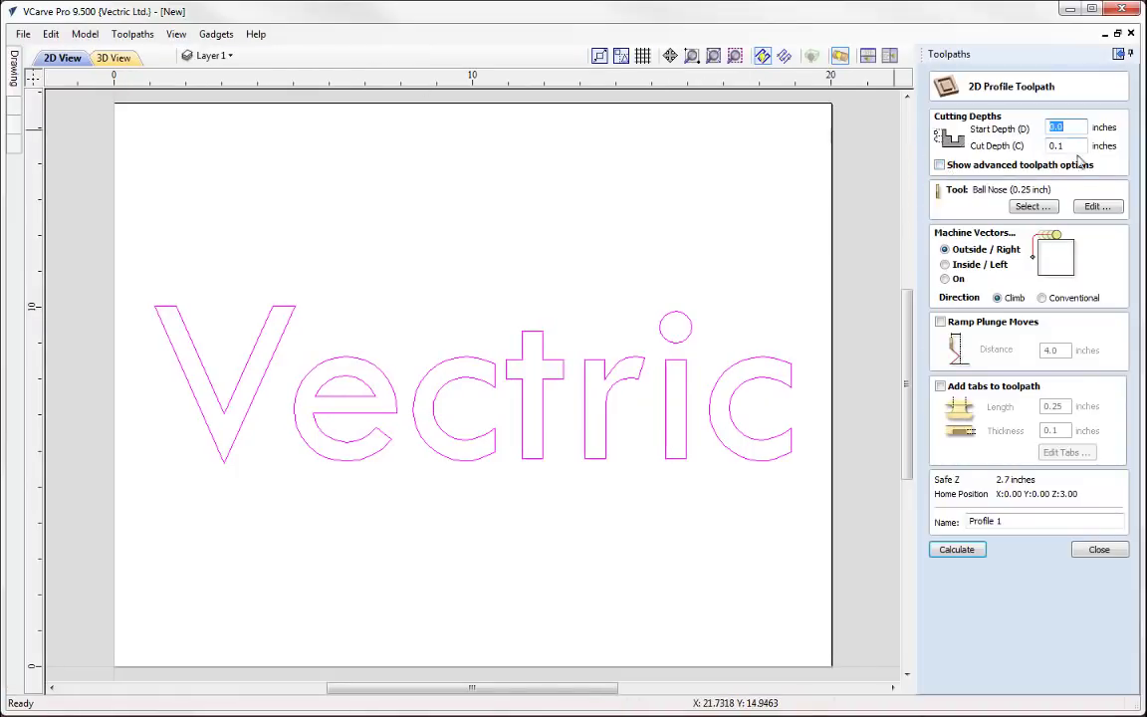
{"action": "left_click", "coordinate": [953, 551]}
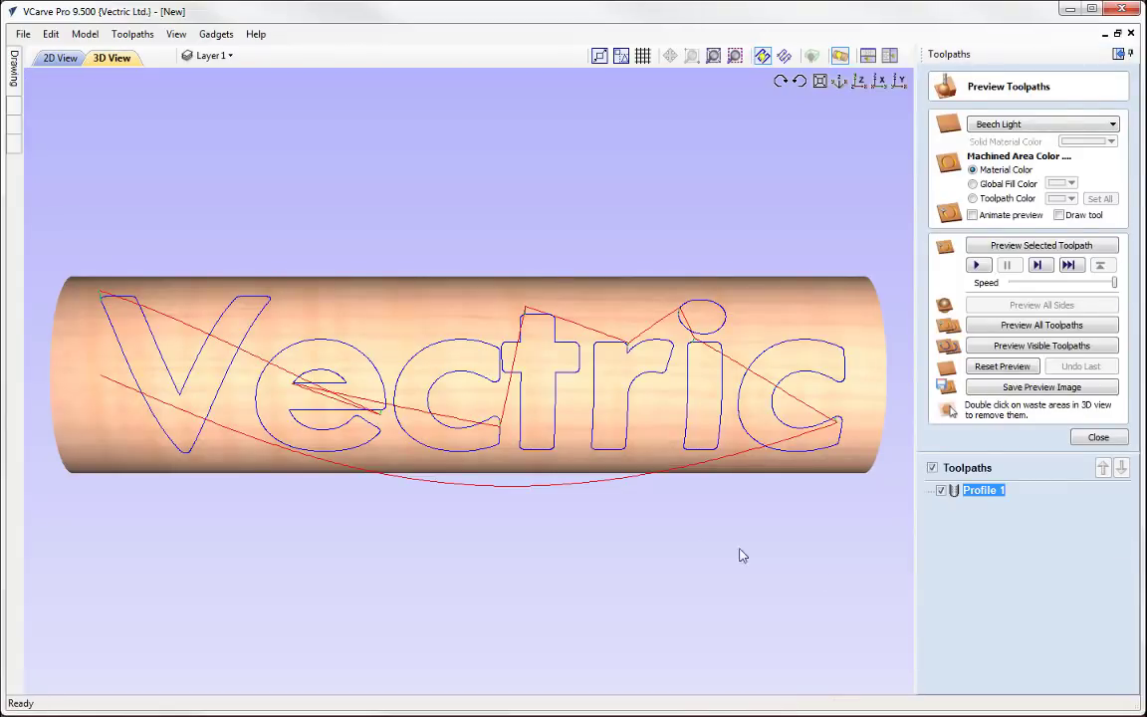
- Run the preview of the profile cut on the wrapped cylinder and hide the toolpath lines
{"action": "left_click_drag", "start_coordinate": [743, 556], "coordinate": [793, 322]}
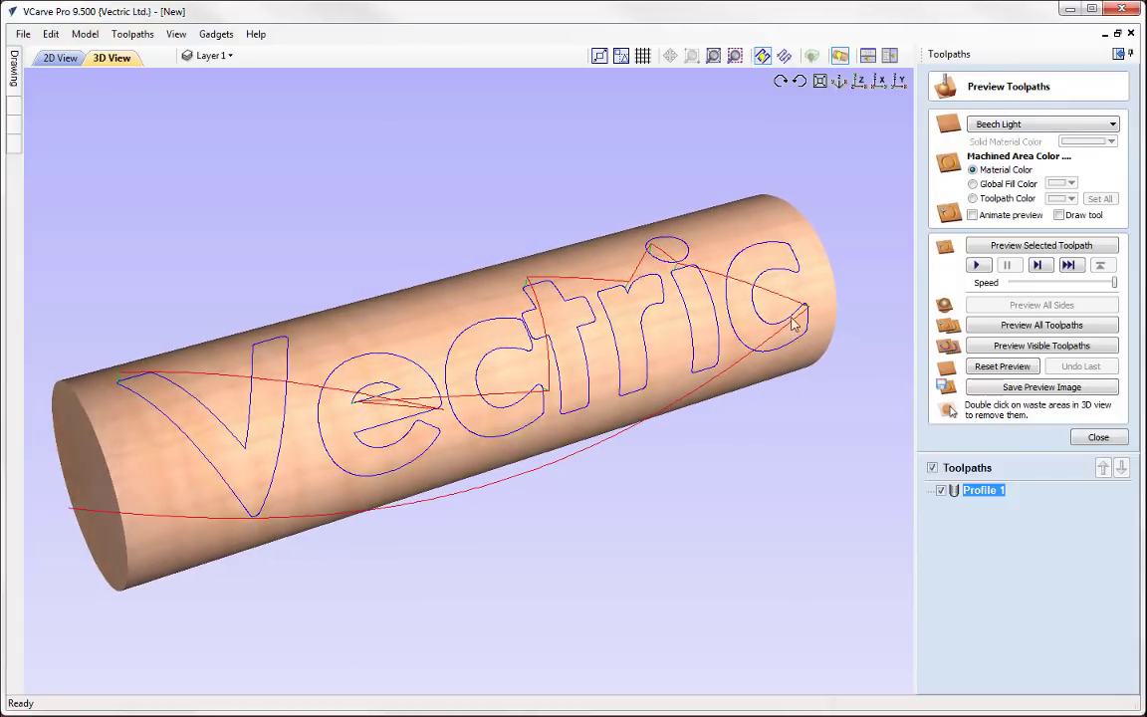
{"action": "left_click", "coordinate": [977, 265]}
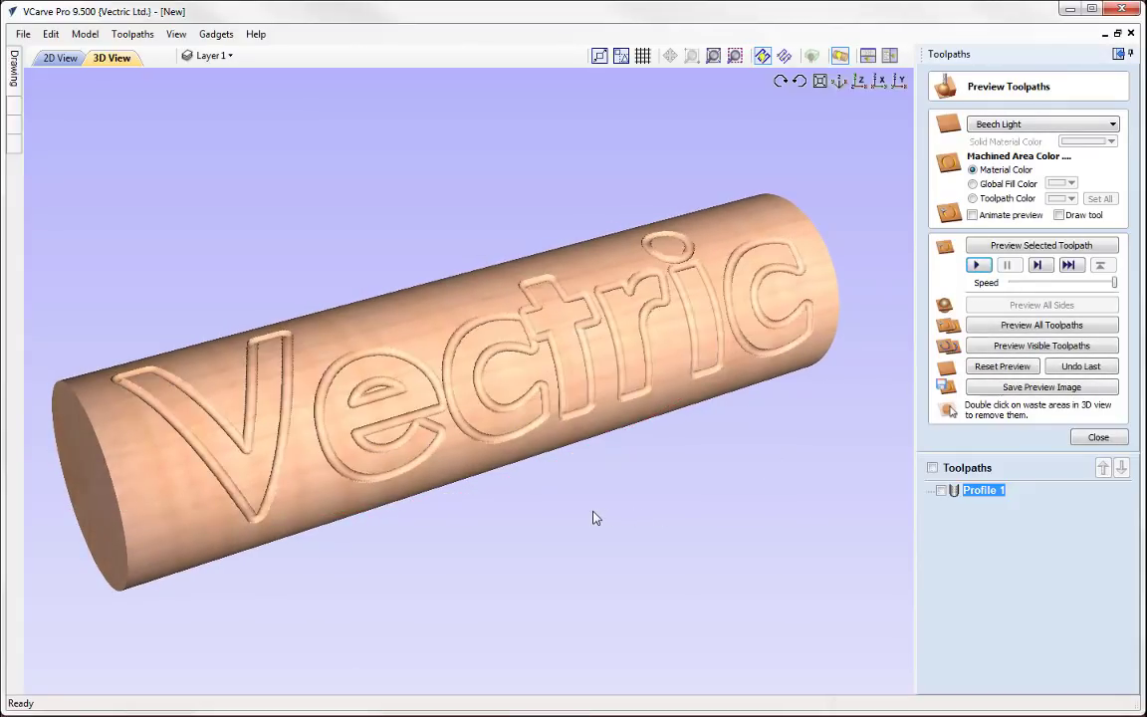
{"action": "left_click", "coordinate": [941, 490]}
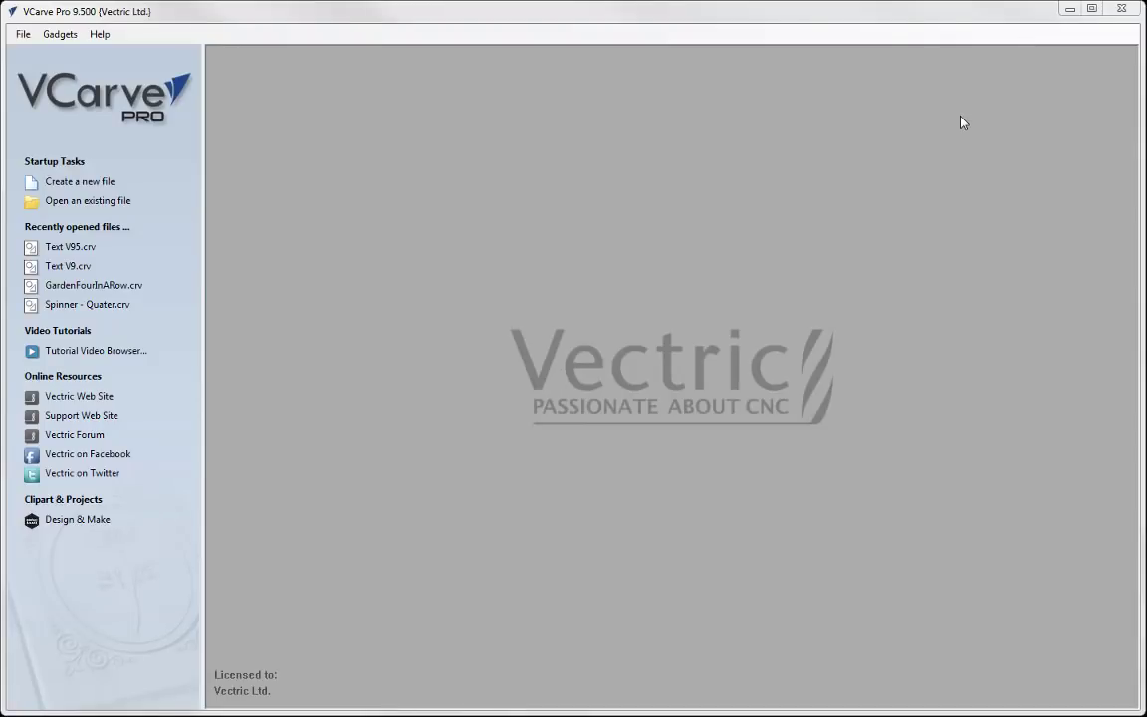
- Create a new rotary job 20 inches long and 5 inches in diameter, and import the vectors from Wrapped Output.eps
{"action": "left_click", "coordinate": [97, 186]}
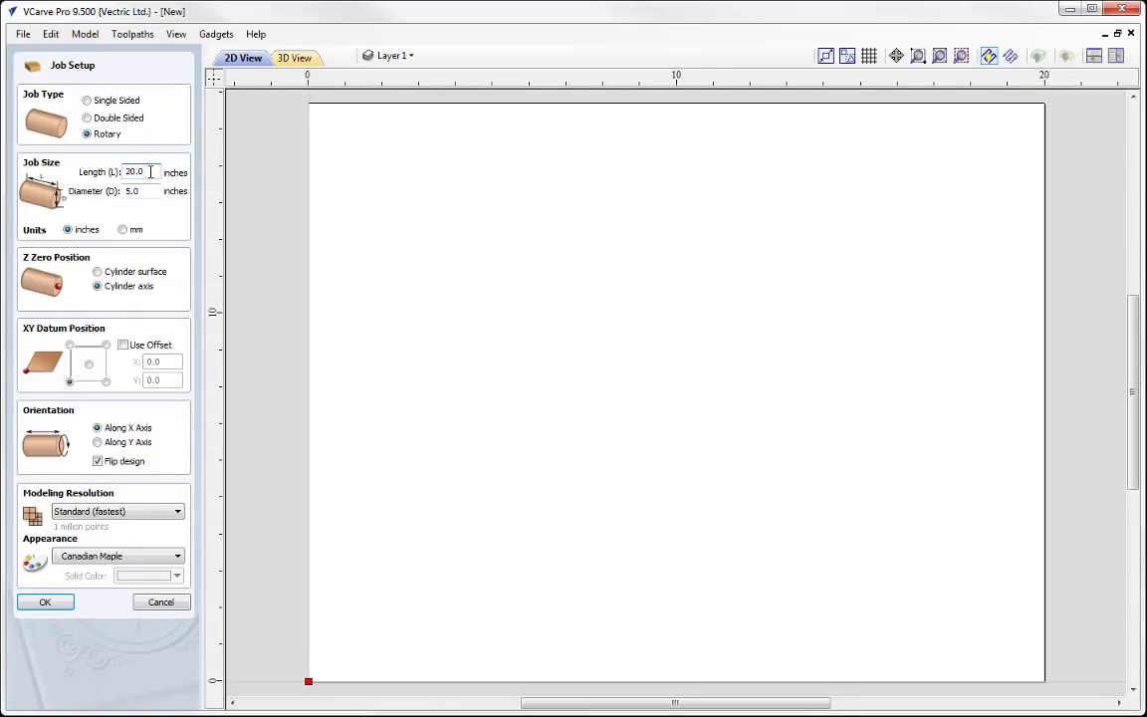
{"action": "left_click", "coordinate": [44, 602]}
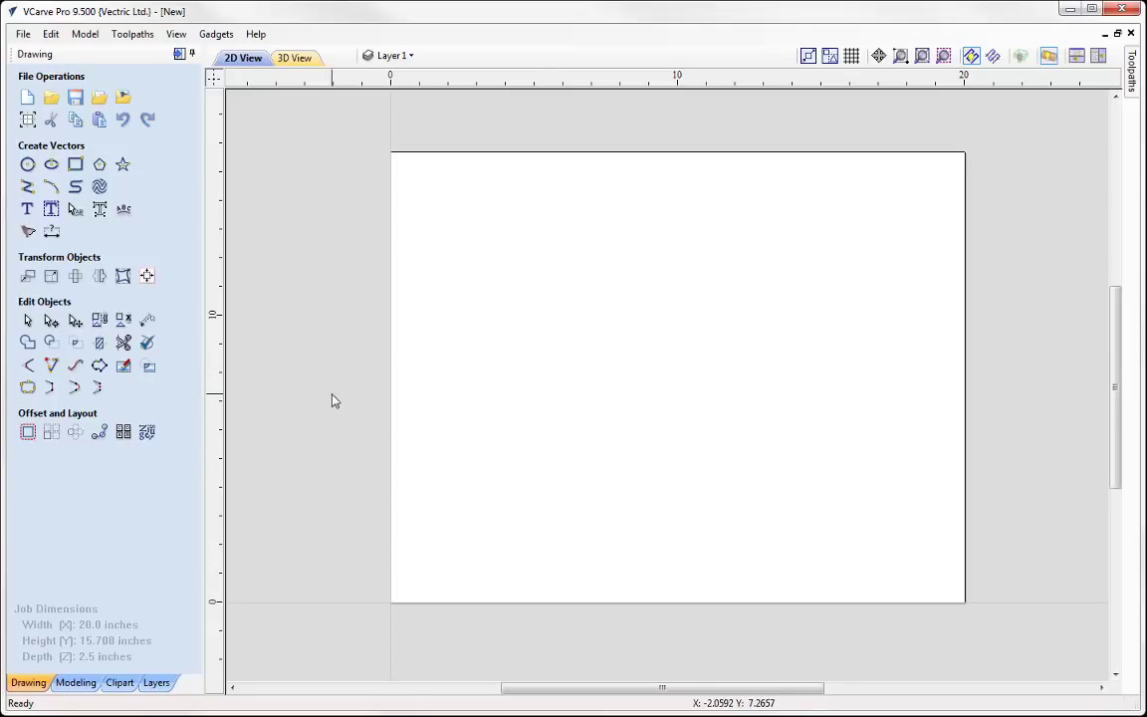
{"action": "left_click", "coordinate": [99, 98]}
{"action": "left_click", "coordinate": [513, 299]}
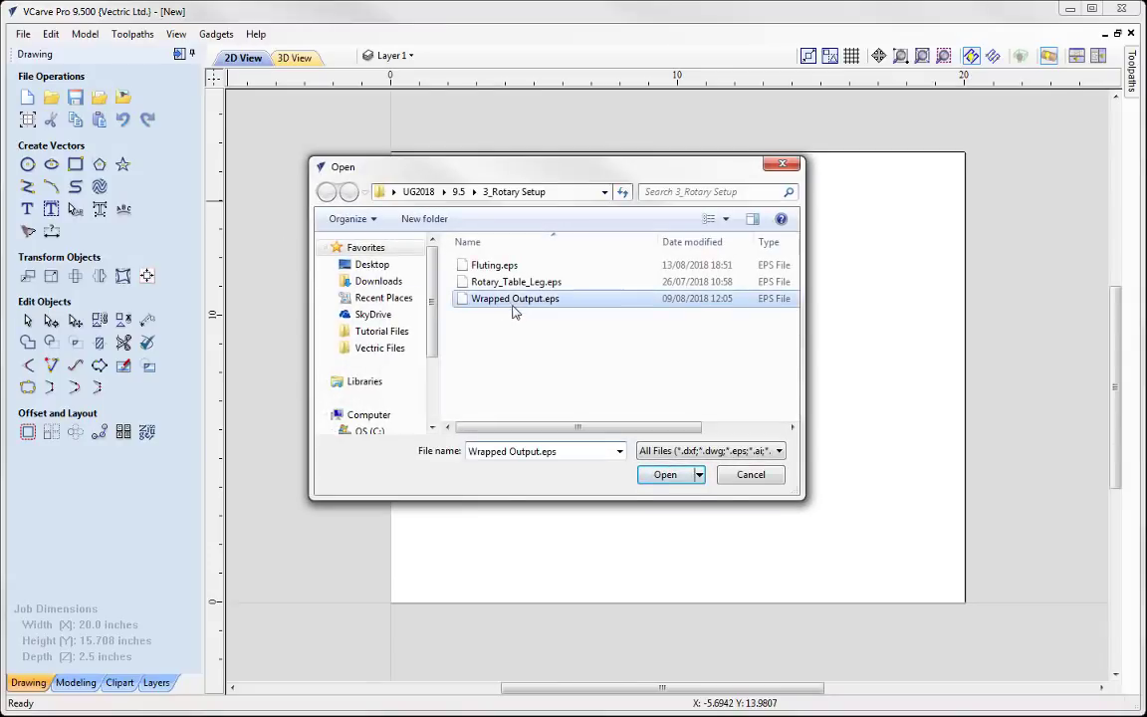
{"action": "left_click", "coordinate": [664, 475]}
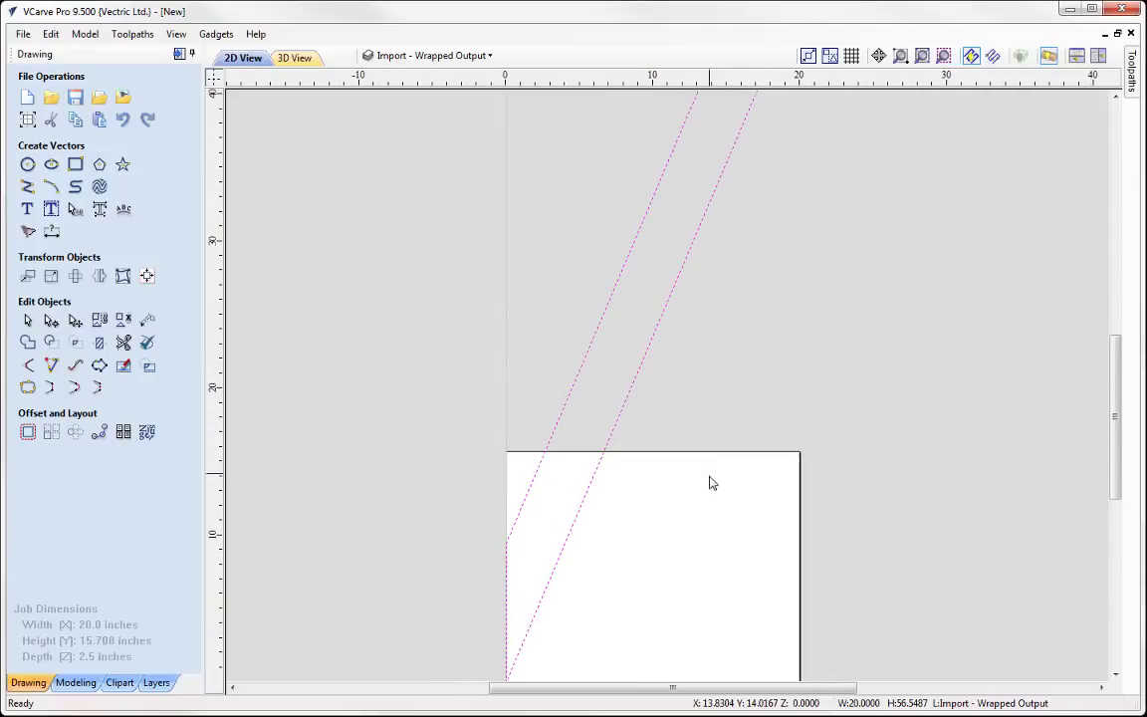
- Place the Weave31-i clipart from the Weaves folder on the job, accepting the automatic modeling plane adjustment, and deselect it
{"action": "left_click", "coordinate": [120, 685]}
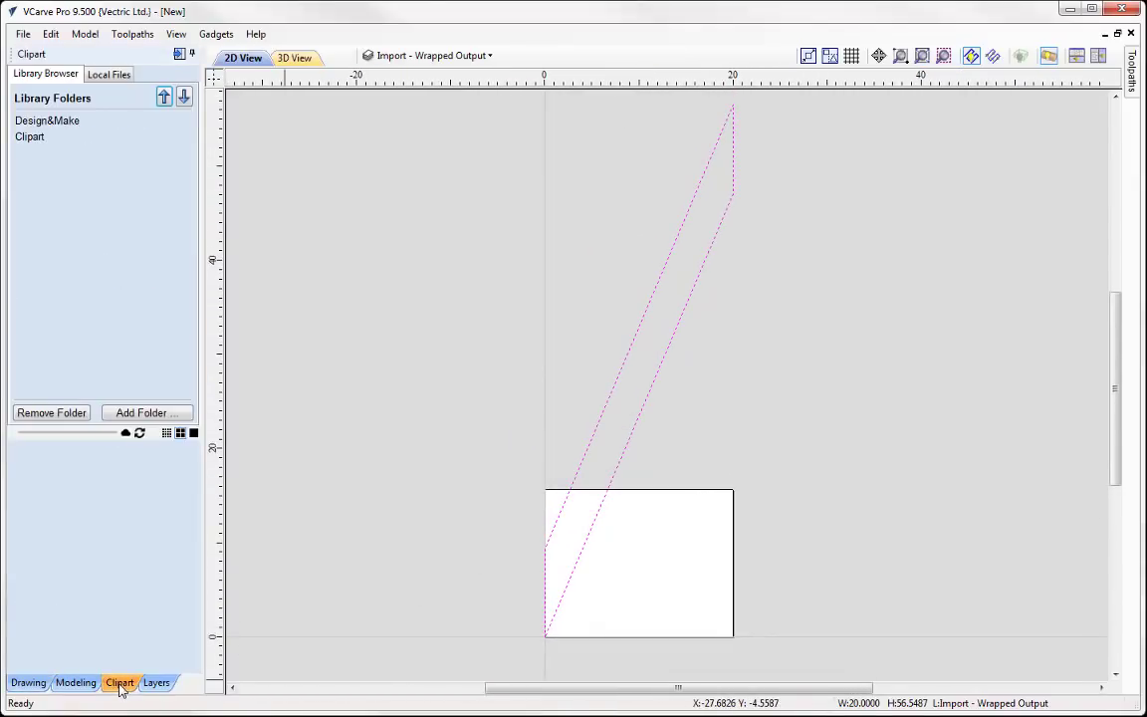
{"action": "left_click", "coordinate": [31, 139]}
{"action": "left_click", "coordinate": [43, 328]}
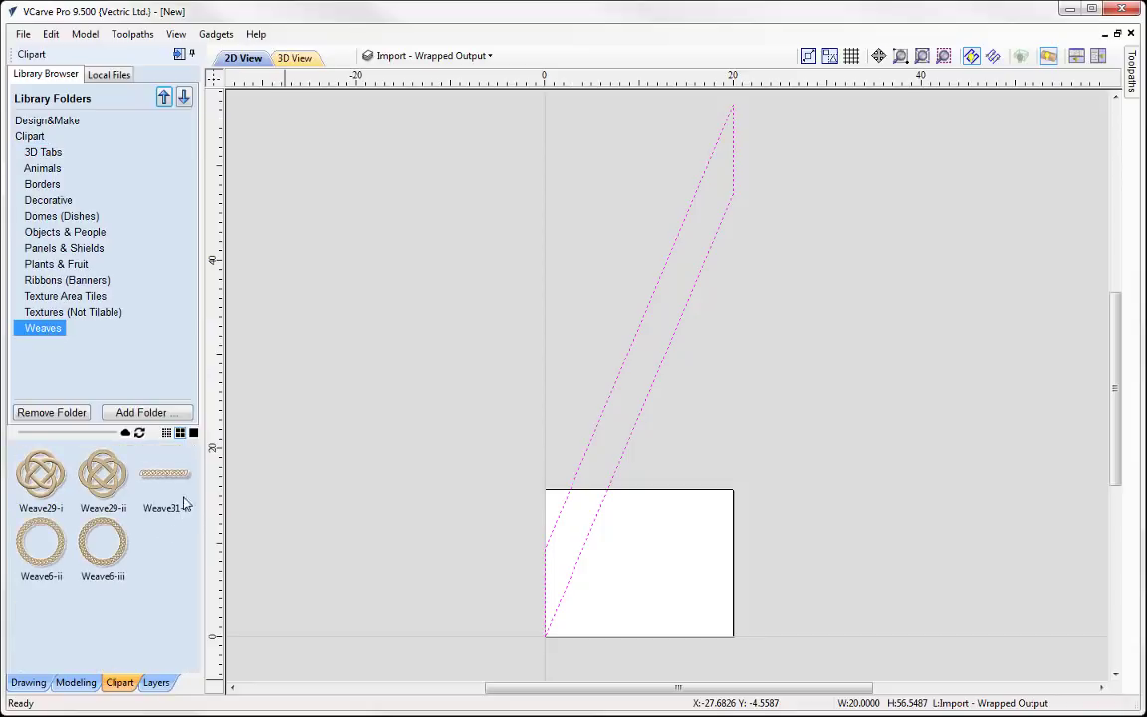
{"action": "left_click_drag", "start_coordinate": [166, 484], "coordinate": [612, 585]}
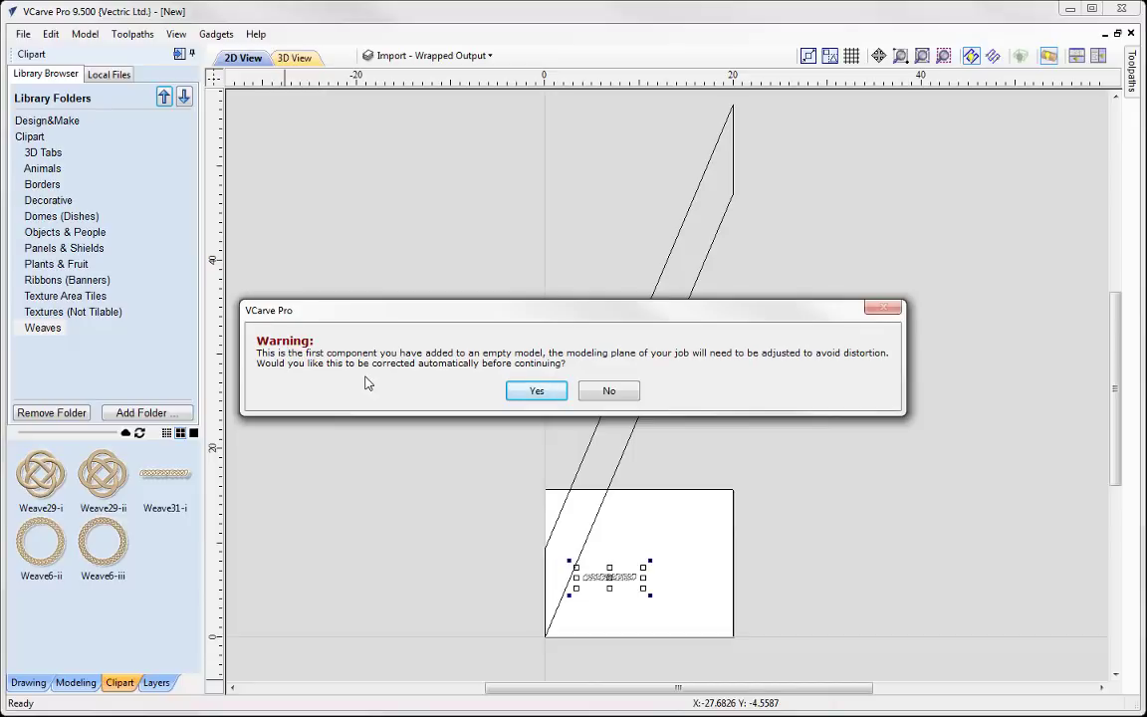
{"action": "left_click", "coordinate": [537, 394]}
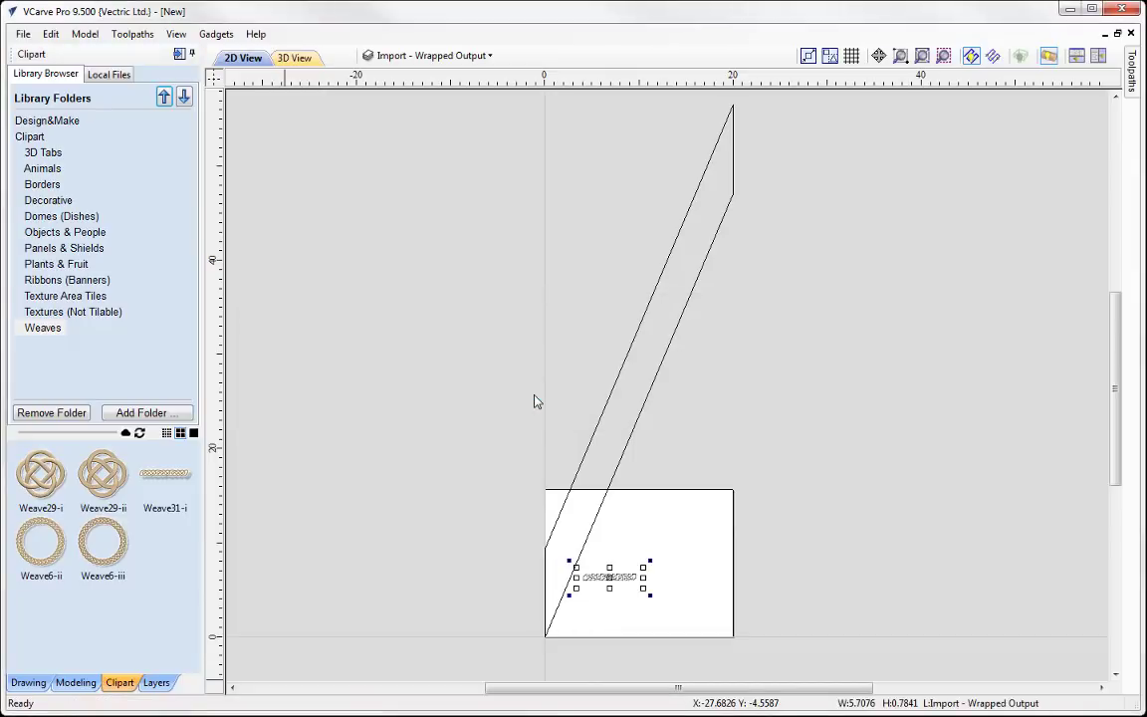
{"action": "left_click", "coordinate": [524, 387]}
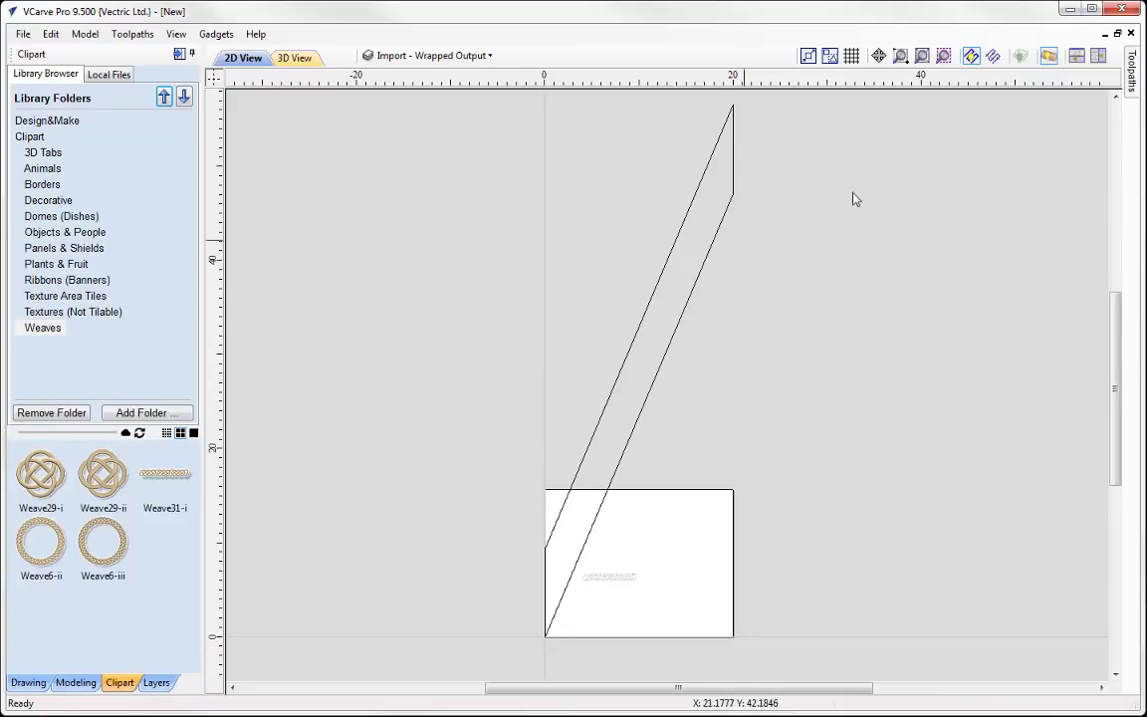
- Inspect the weave on the wrapped cylinder in 3D and check the model position in the material setup, leaving its settings unchanged
{"action": "left_click", "coordinate": [304, 58]}
{"action": "left_click_drag", "start_coordinate": [476, 456], "coordinate": [802, 581]}
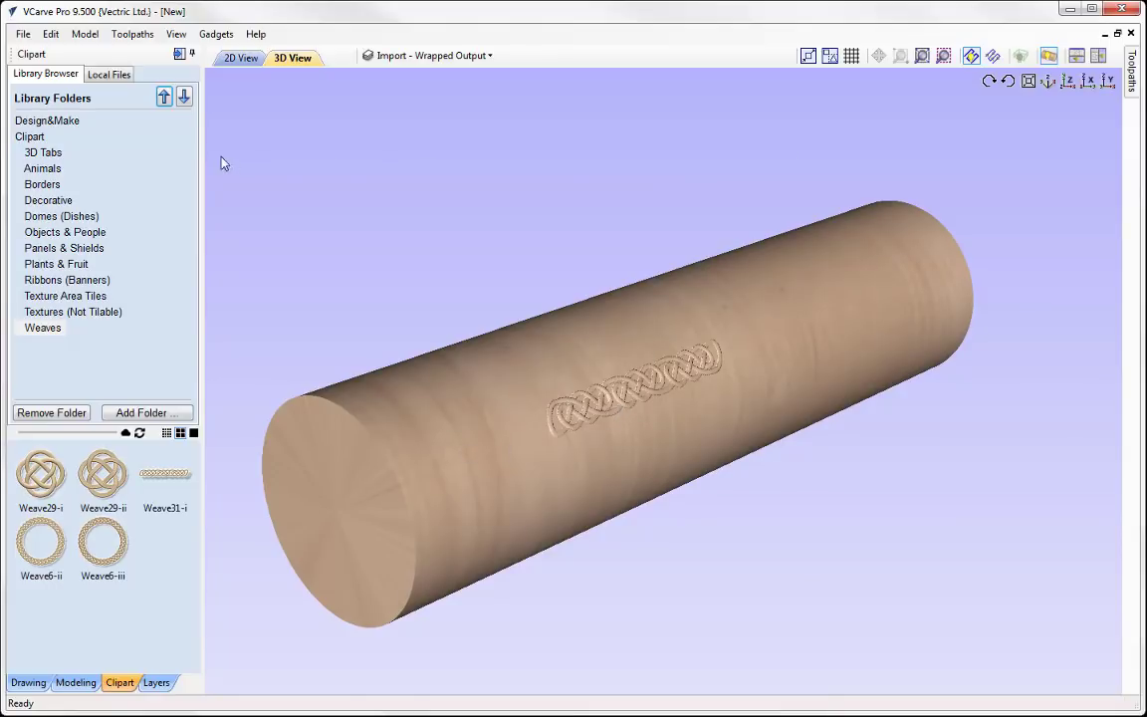
{"action": "left_click", "coordinate": [179, 54]}
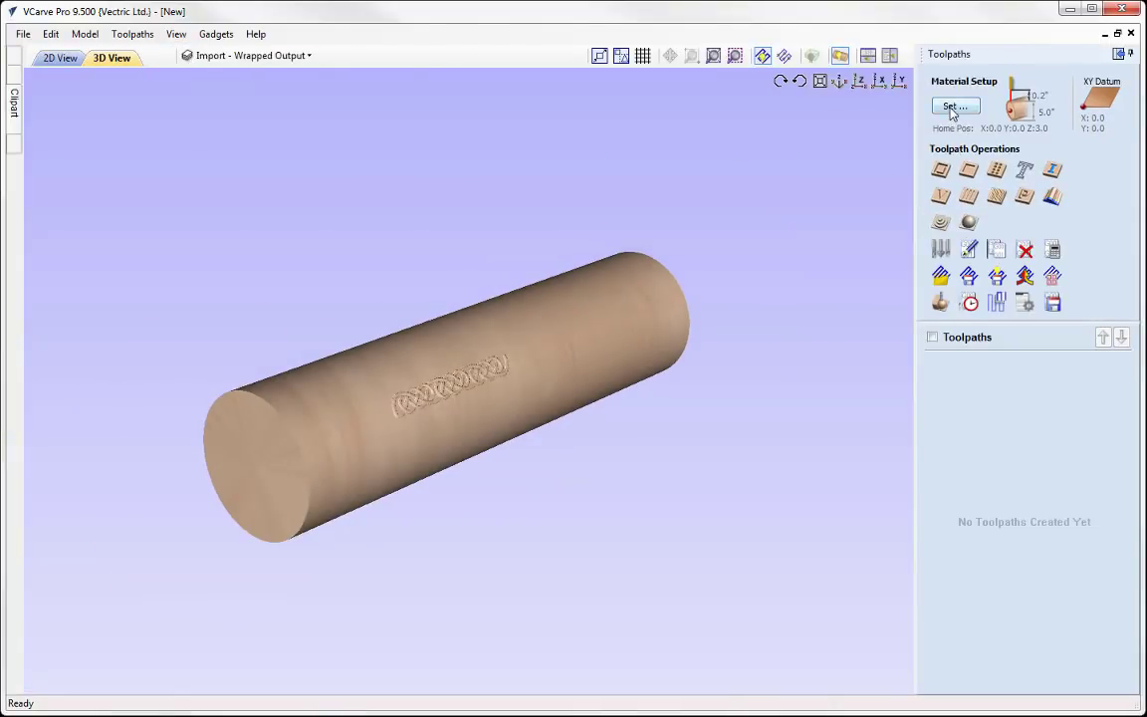
{"action": "left_click", "coordinate": [953, 107]}
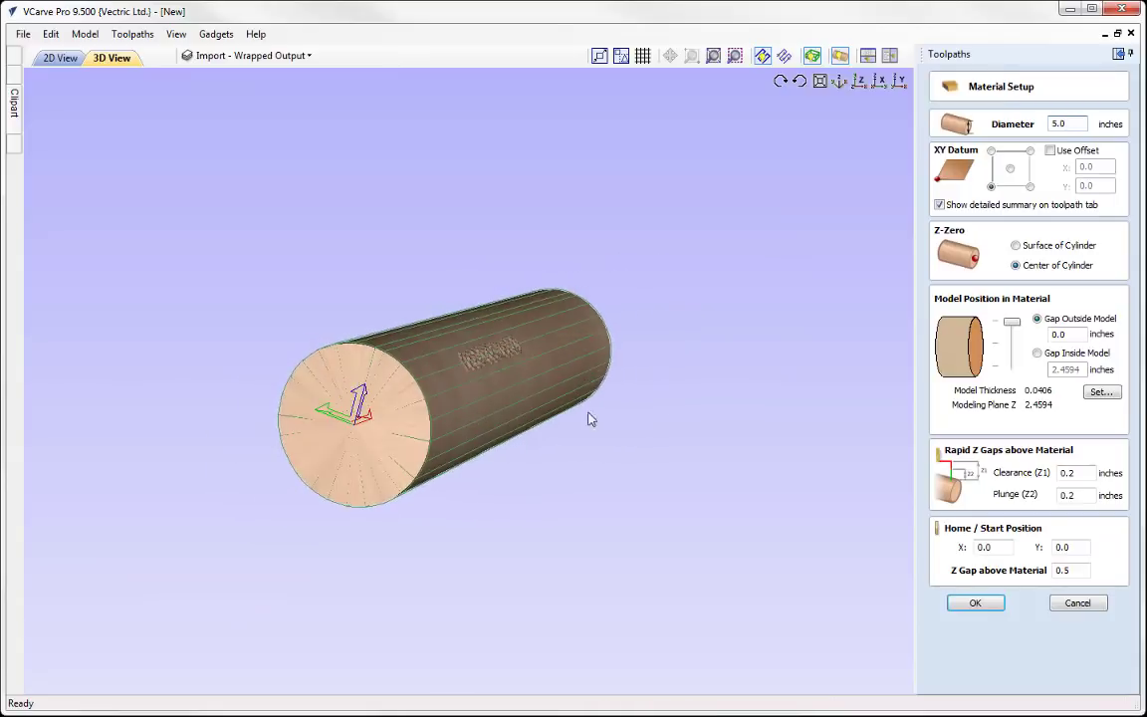
{"action": "left_click_drag", "start_coordinate": [386, 417], "coordinate": [497, 410]}
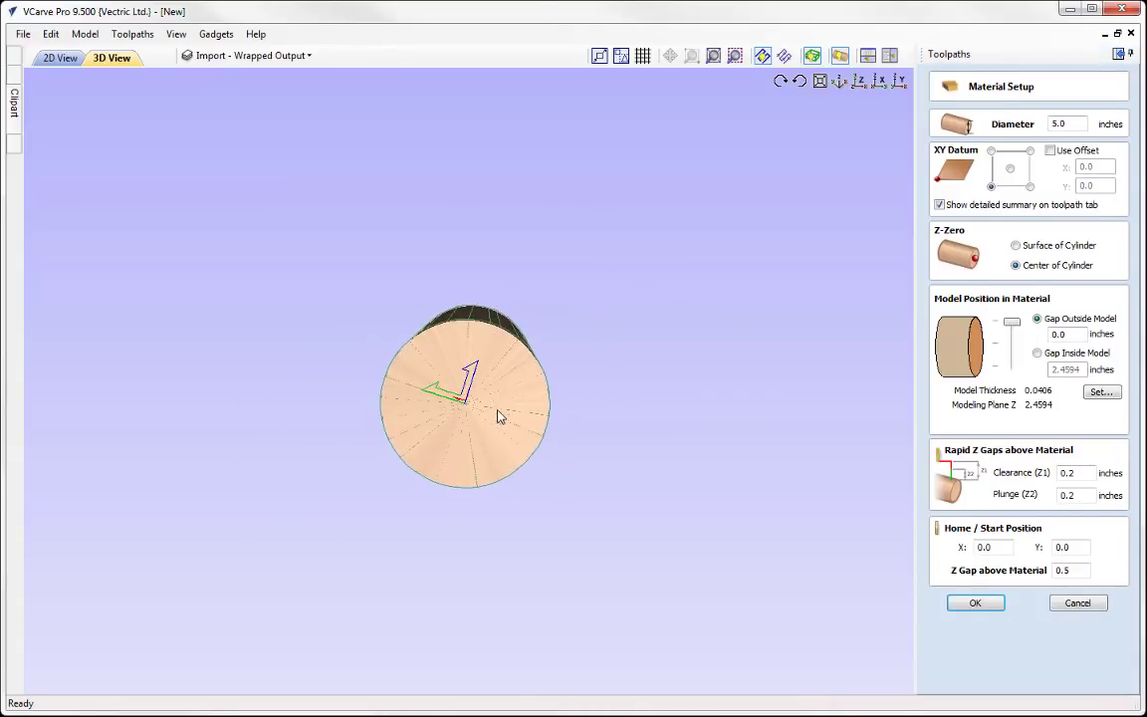
{"action": "scroll", "coordinate": [591, 366], "scroll_direction": "up", "scroll_amount": 5}
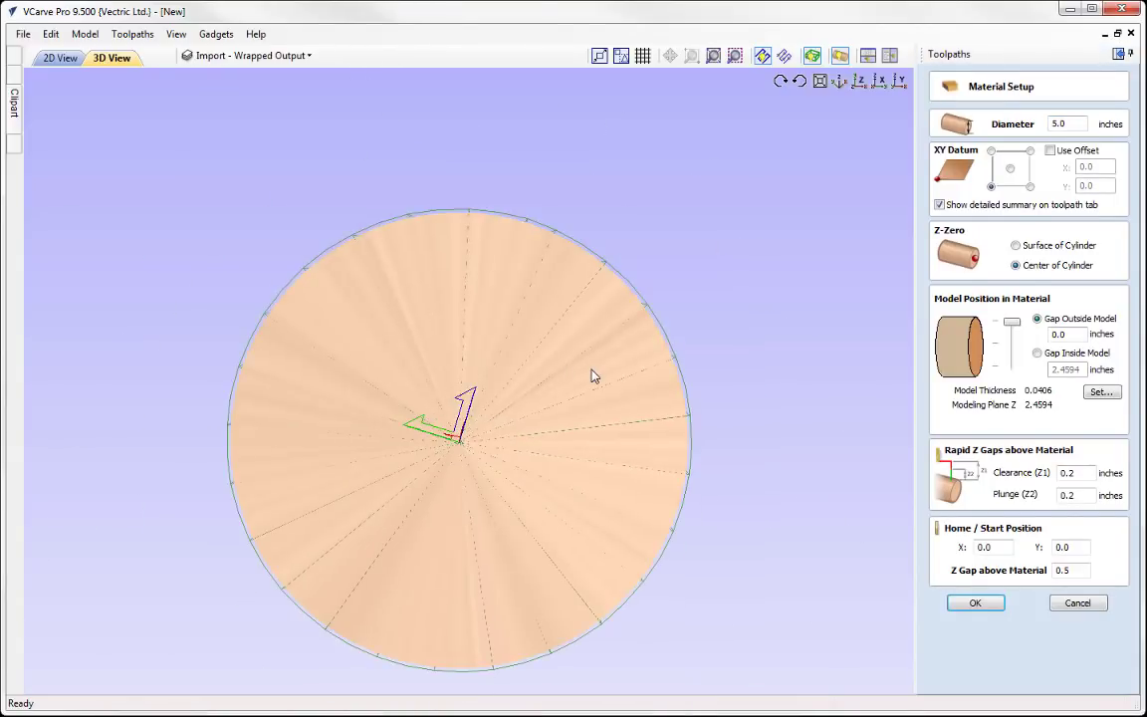
{"action": "left_click_drag", "start_coordinate": [611, 341], "coordinate": [574, 313]}
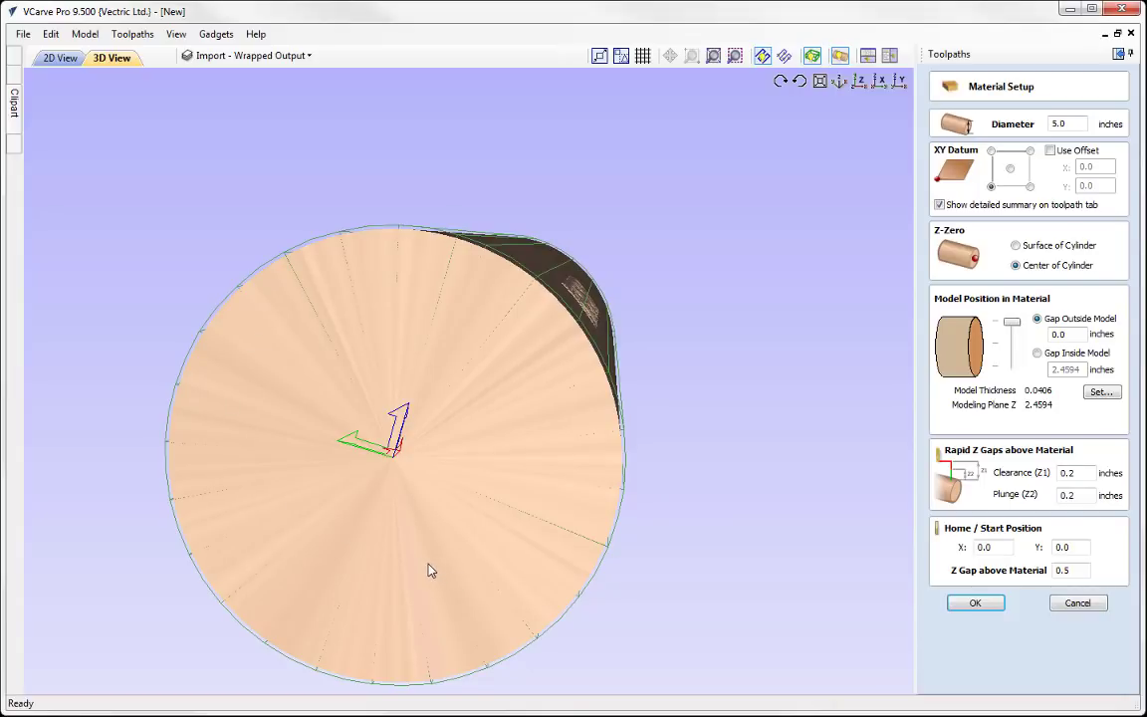
{"action": "left_click", "coordinate": [1077, 604]}
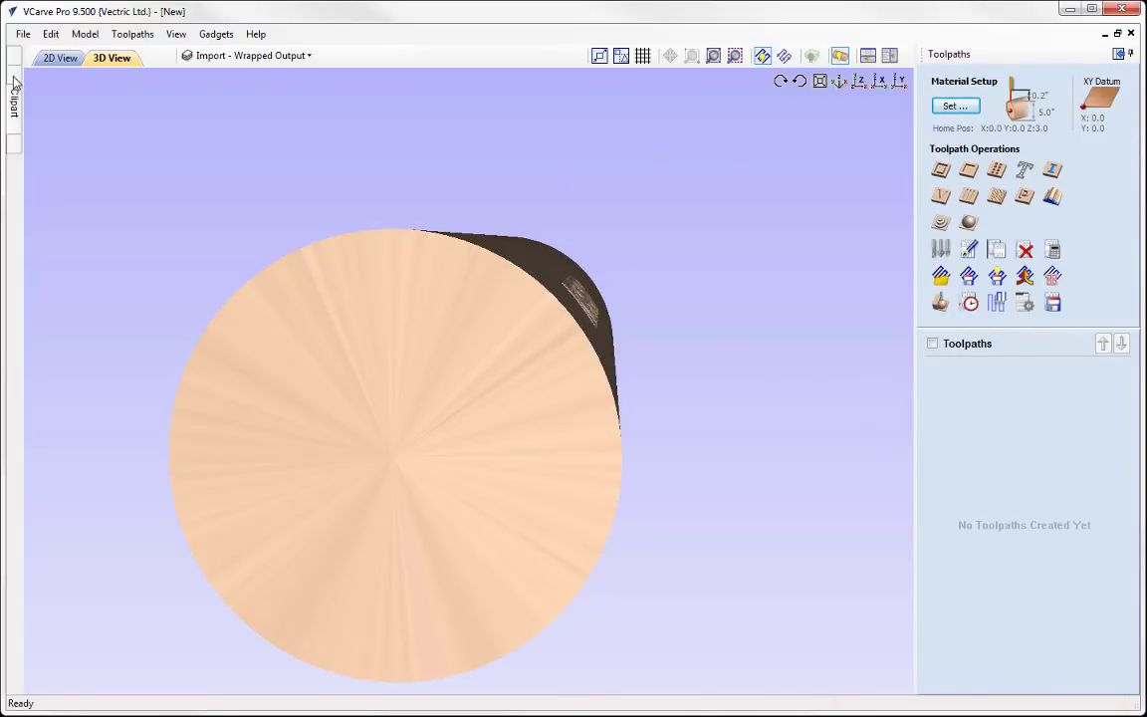
- Turn off the wrapped rotary display and examine the weave on the flat 3D material and in the 2D layout
{"action": "mouse_move", "coordinate": [14, 88]}
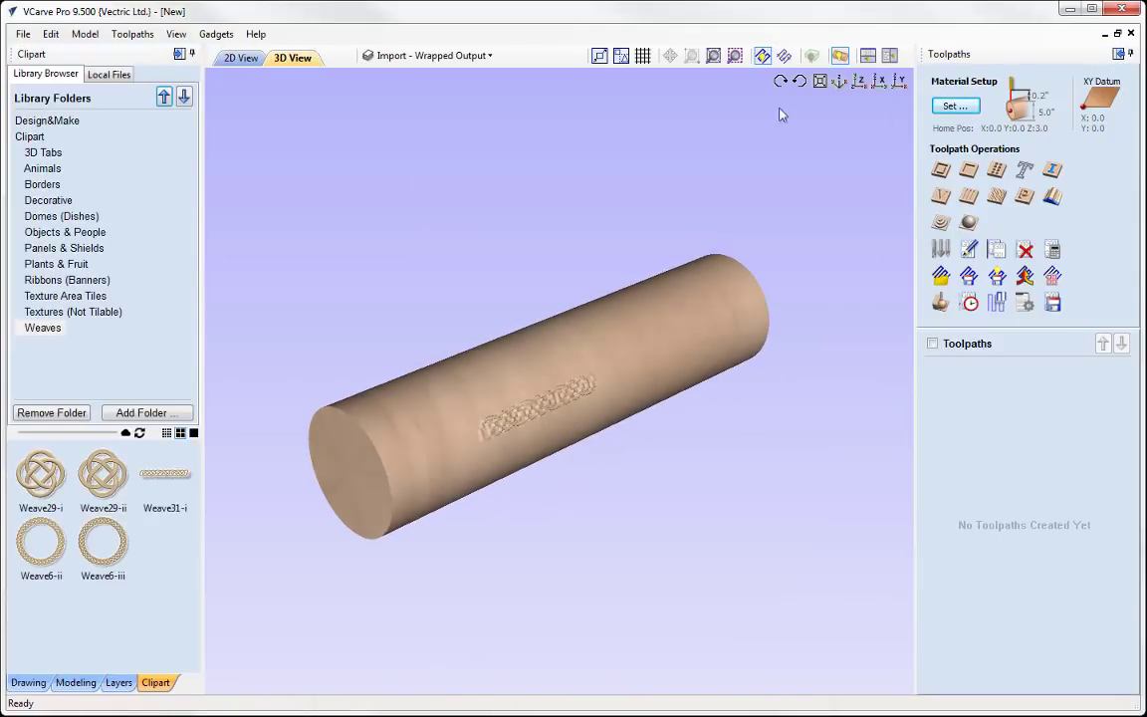
{"action": "left_click", "coordinate": [762, 55]}
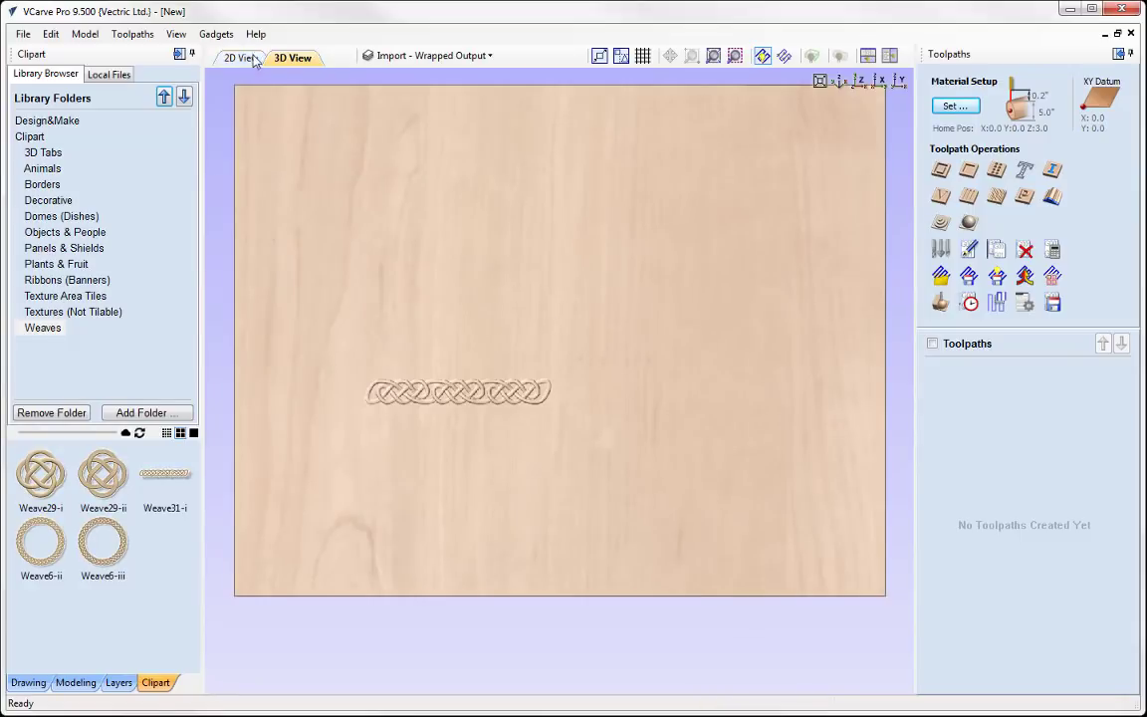
{"action": "mouse_move", "coordinate": [497, 266]}
{"action": "middle_mouse_down"}
{"action": "mouse_move", "coordinate": [510, 300]}
{"action": "mouse_move", "coordinate": [482, 323]}
{"action": "middle_mouse_up"}
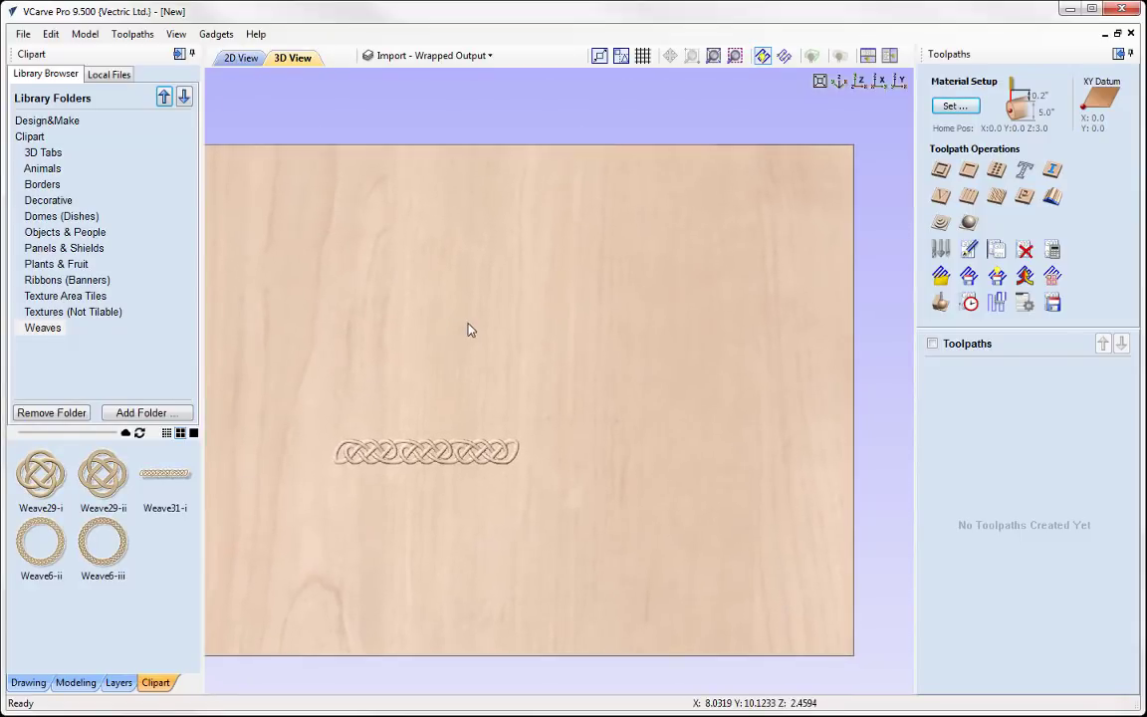
{"action": "left_click", "coordinate": [243, 59]}
{"action": "middle_click_drag", "start_coordinate": [743, 387], "coordinate": [575, 241]}
{"action": "scroll", "coordinate": [664, 336], "scroll_direction": "up", "scroll_amount": 2}
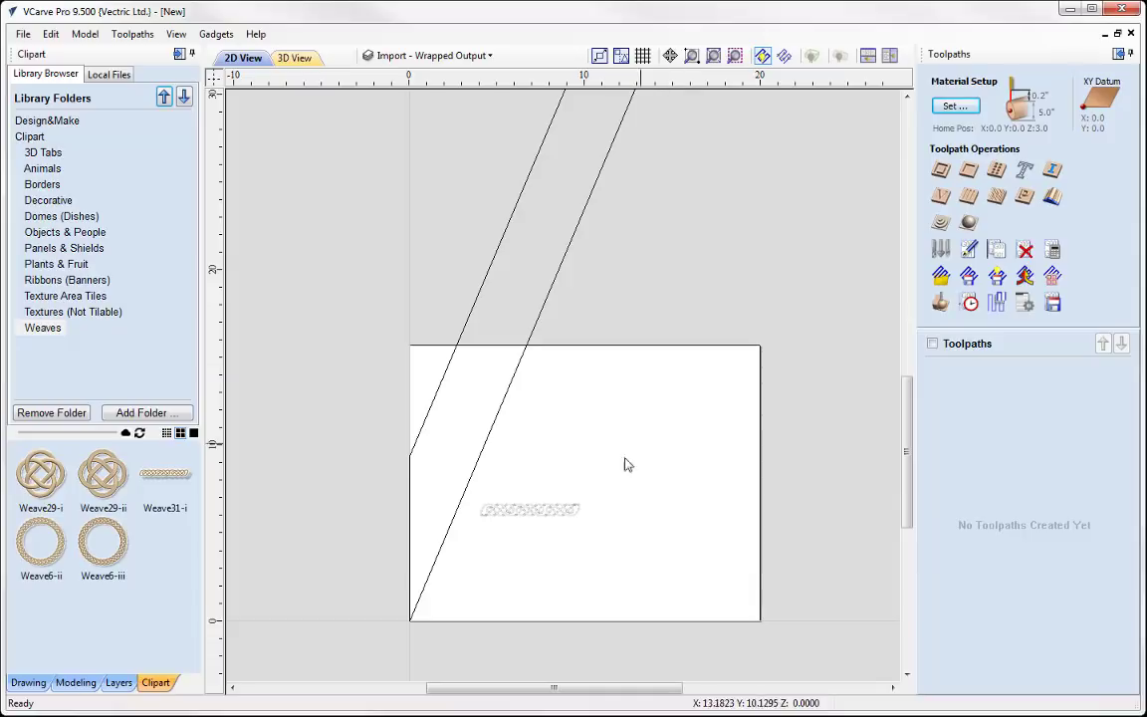
- Enlarge the weave clipart proportionally to about 12.3 inches long and rotate it 90 degrees so it stands vertically
{"action": "left_click", "coordinate": [560, 515]}
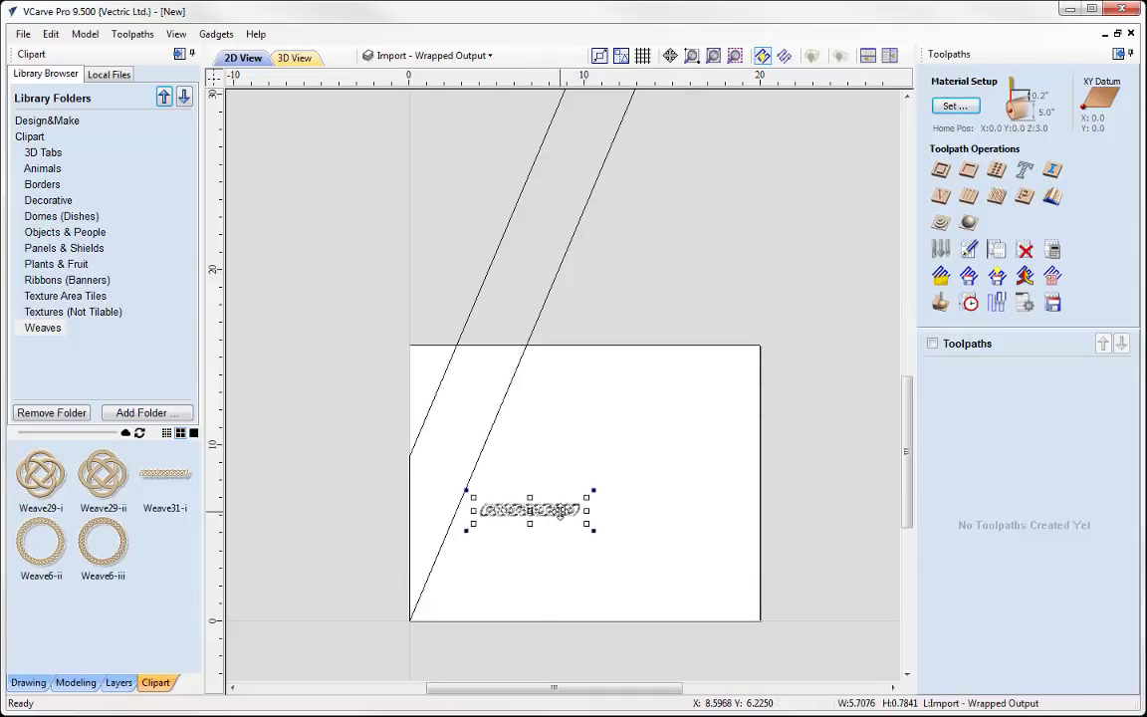
{"action": "middle_click_drag", "start_coordinate": [635, 468], "coordinate": [640, 331]}
{"action": "scroll", "coordinate": [637, 340], "scroll_direction": "up", "scroll_amount": 1}
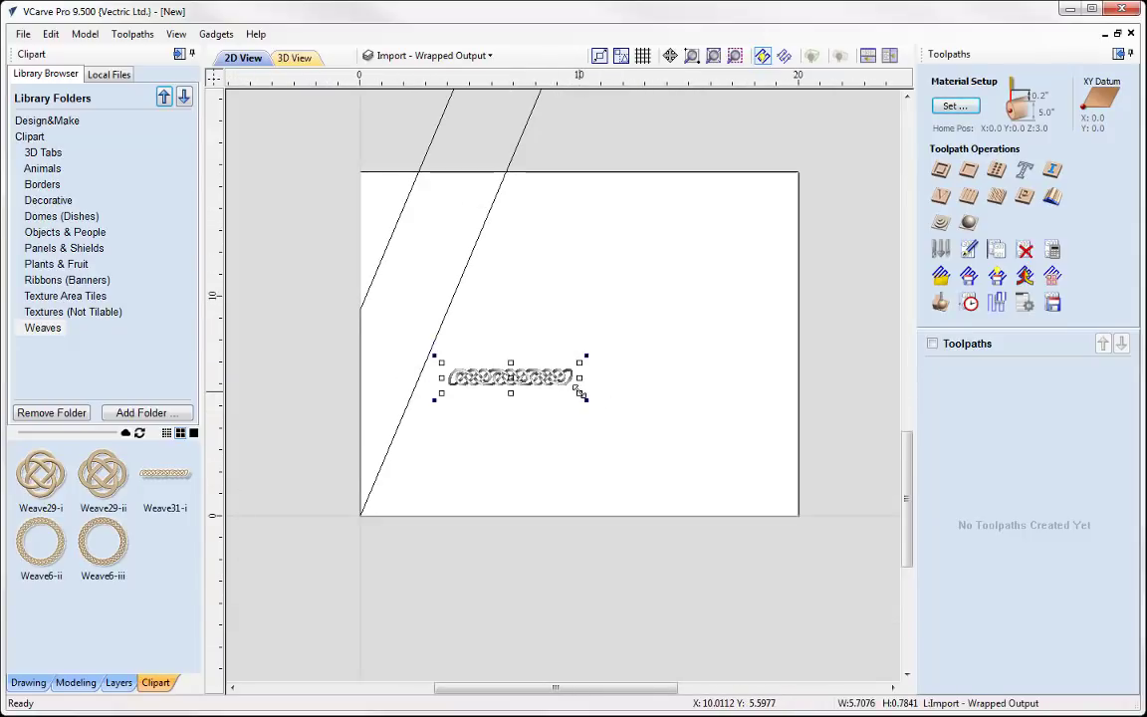
{"action": "left_click_drag", "start_coordinate": [582, 395], "coordinate": [731, 419]}
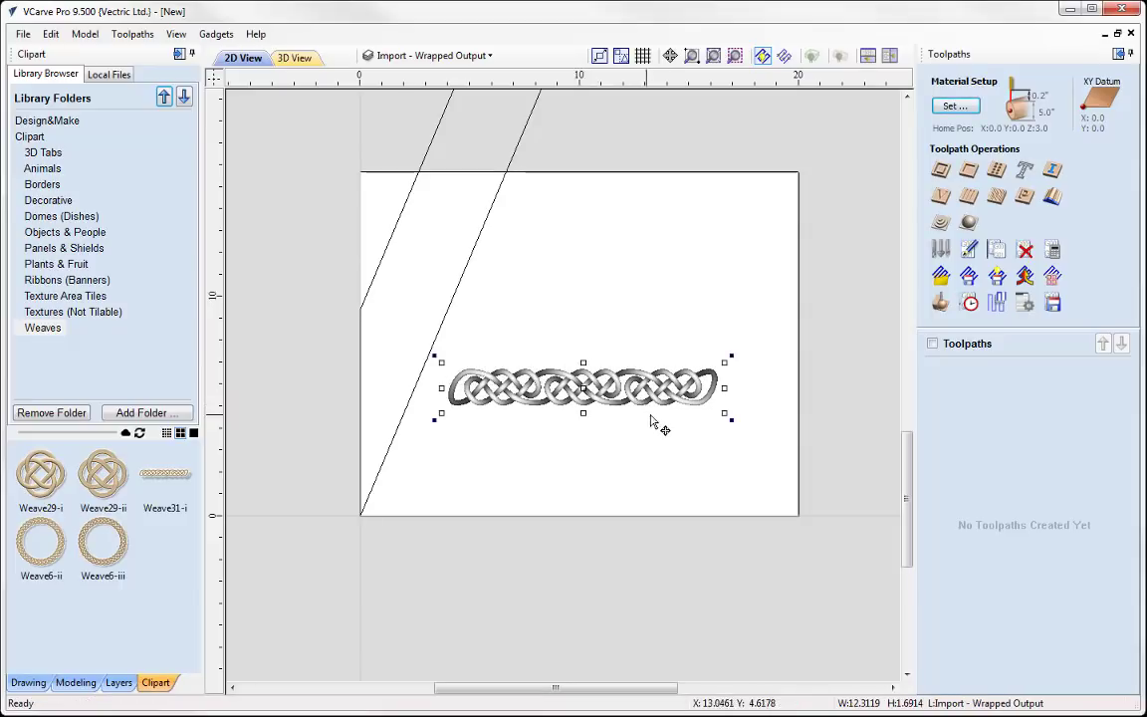
{"action": "key", "text": "9"}
{"action": "key", "text": "9"}
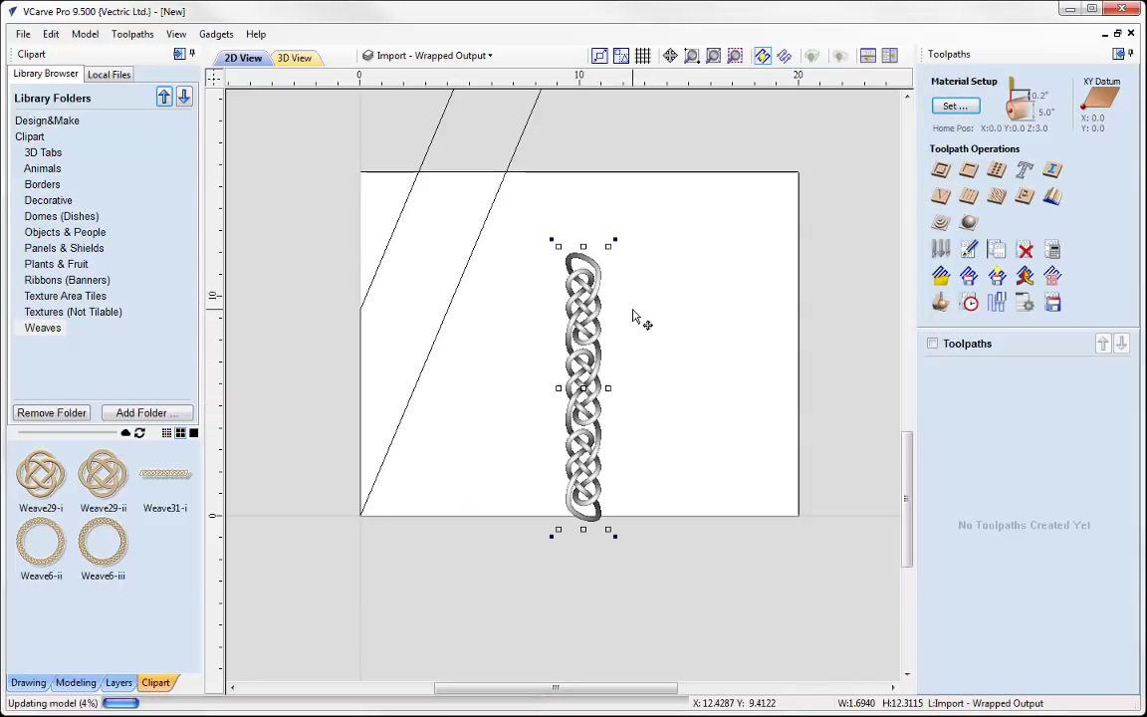
- Copy the vertical weave upward end to end until five pieces form a continuous column reaching the height of the slanted vectors
{"action": "scroll", "coordinate": [637, 512], "scroll_direction": "down", "scroll_amount": 3}
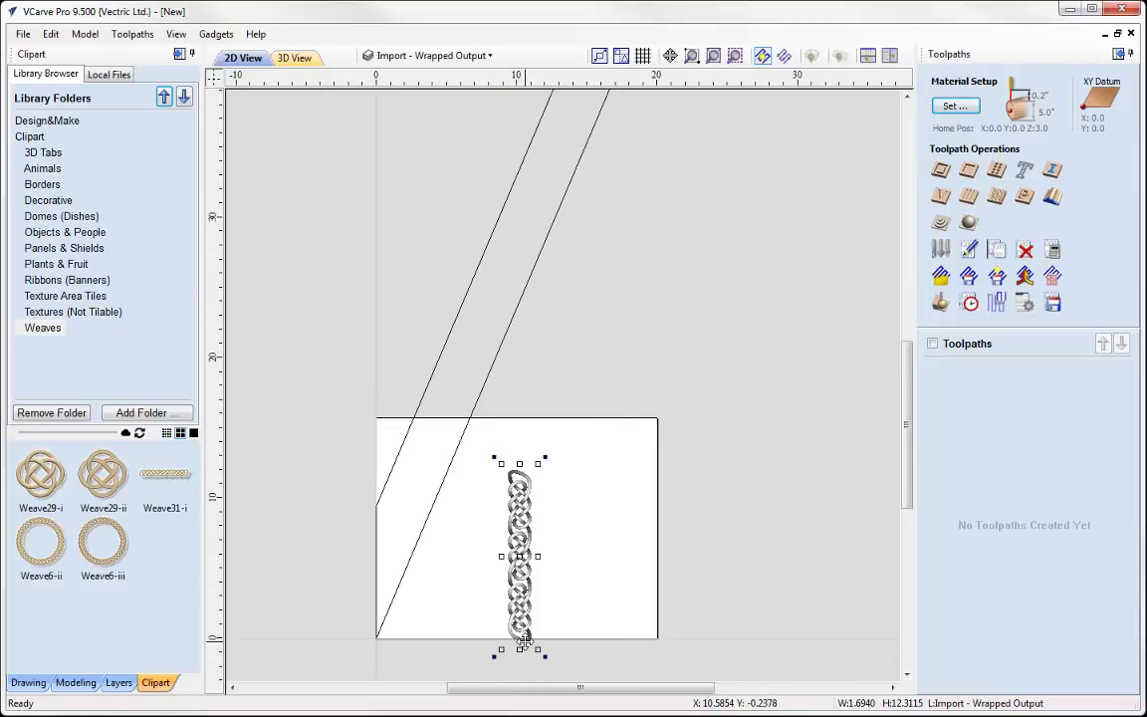
{"action": "left_click_drag", "start_coordinate": [520, 633], "coordinate": [523, 319]}
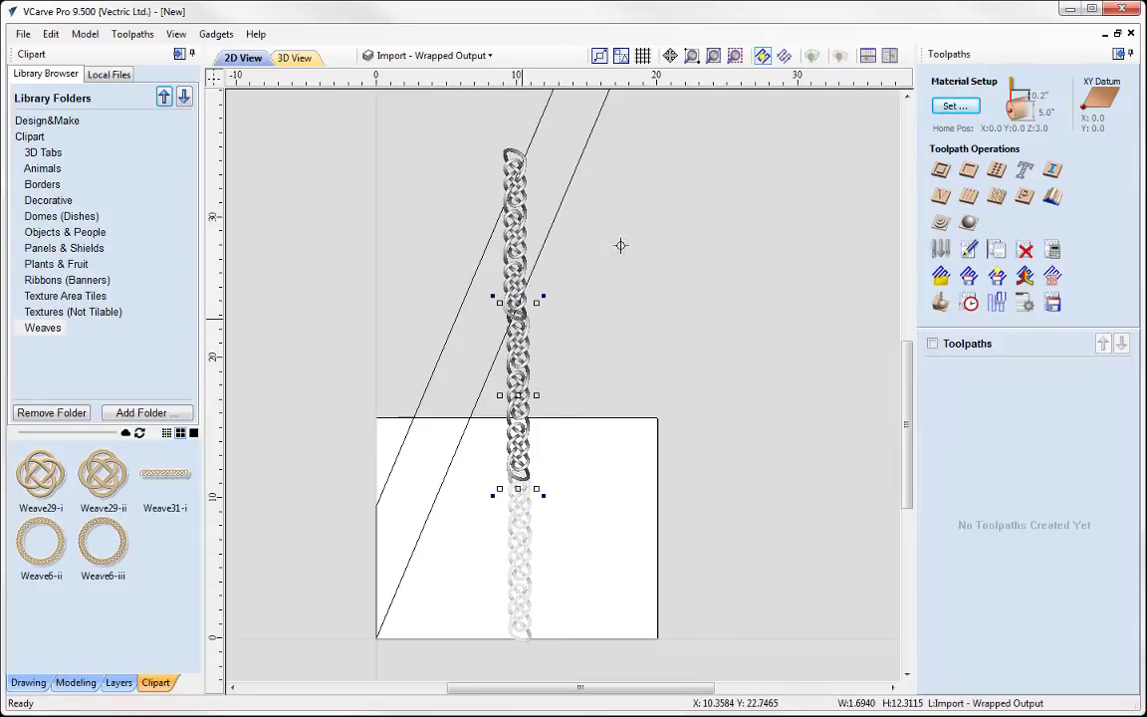
{"action": "middle_click_drag", "start_coordinate": [627, 239], "coordinate": [568, 501]}
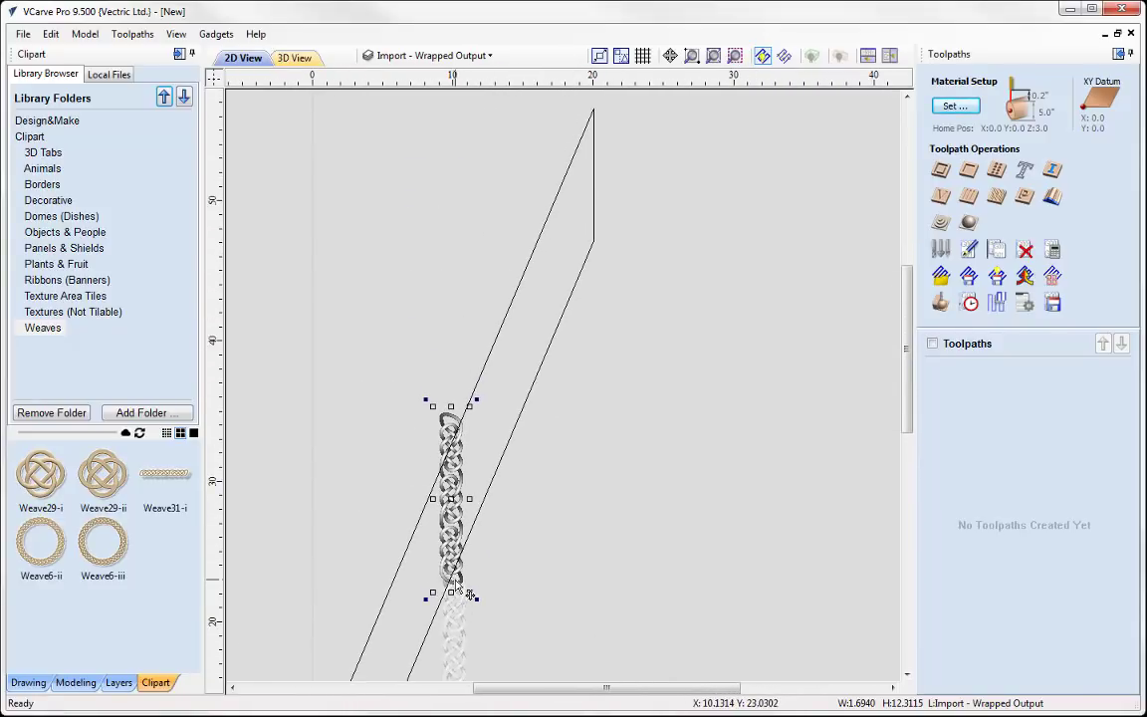
{"action": "left_click_drag", "start_coordinate": [454, 570], "coordinate": [451, 253]}
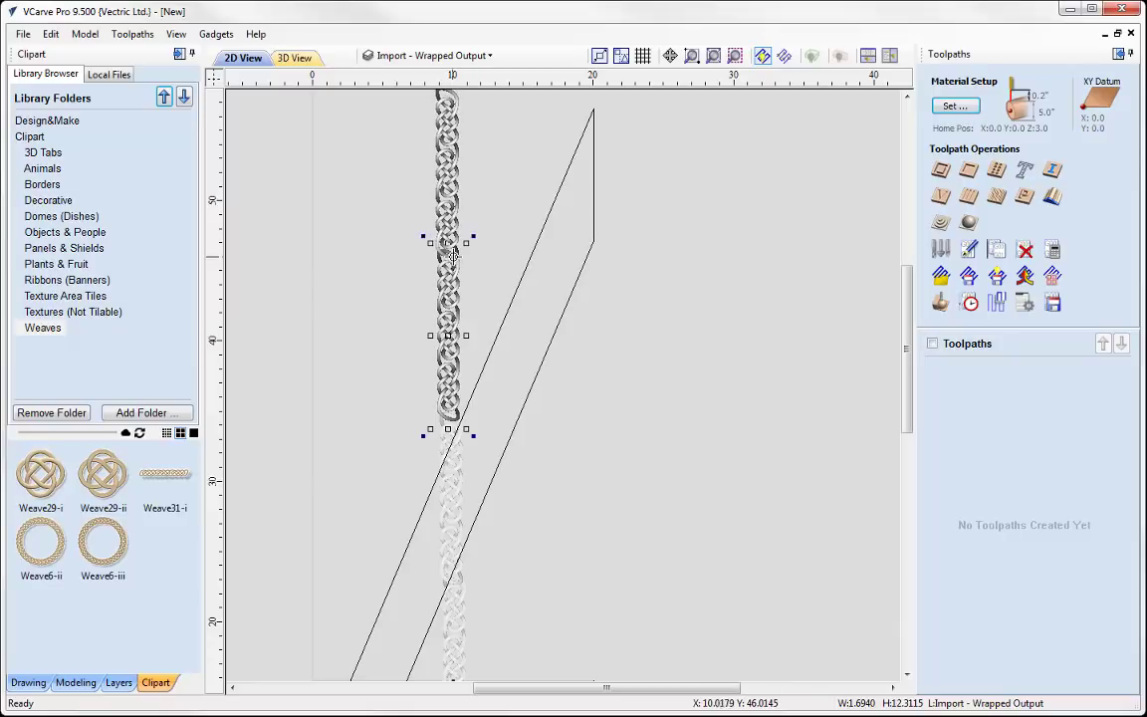
{"action": "left_click", "coordinate": [355, 446]}
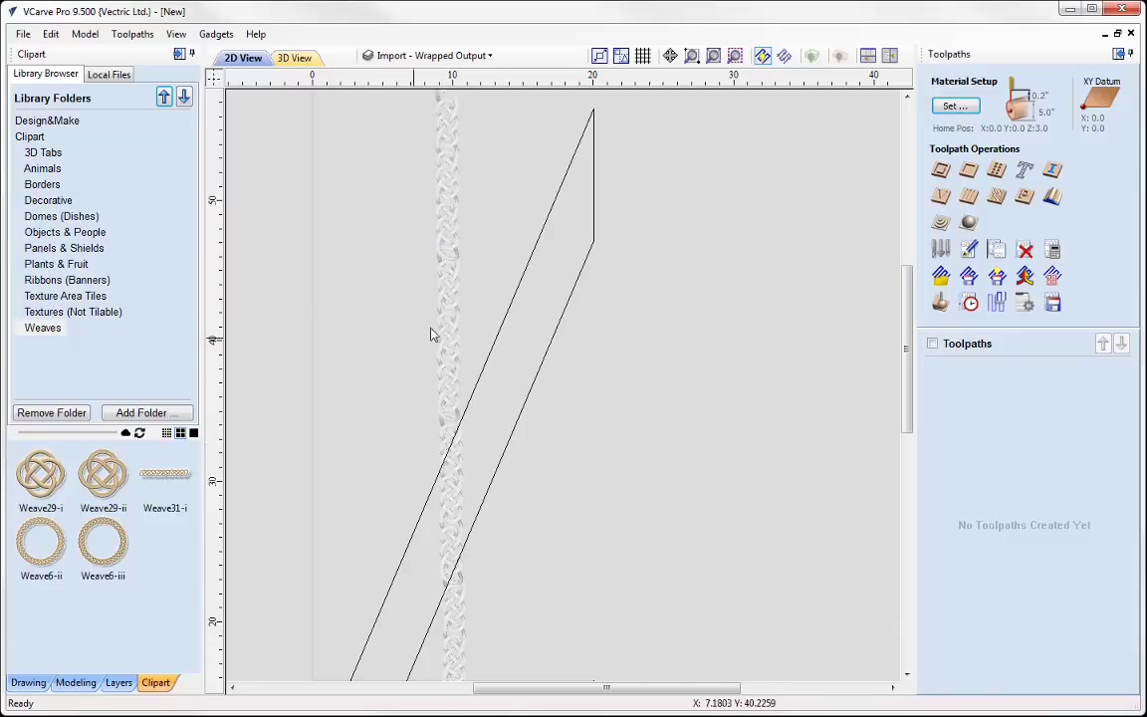
- Select all five weave pieces from top to bottom and align their left inside edges to the lowest piece
{"action": "scroll", "coordinate": [434, 328], "scroll_direction": "down", "scroll_amount": 2}
{"action": "left_click", "coordinate": [564, 278]}
{"action": "left_click", "coordinate": [560, 315], "text": "shift"}
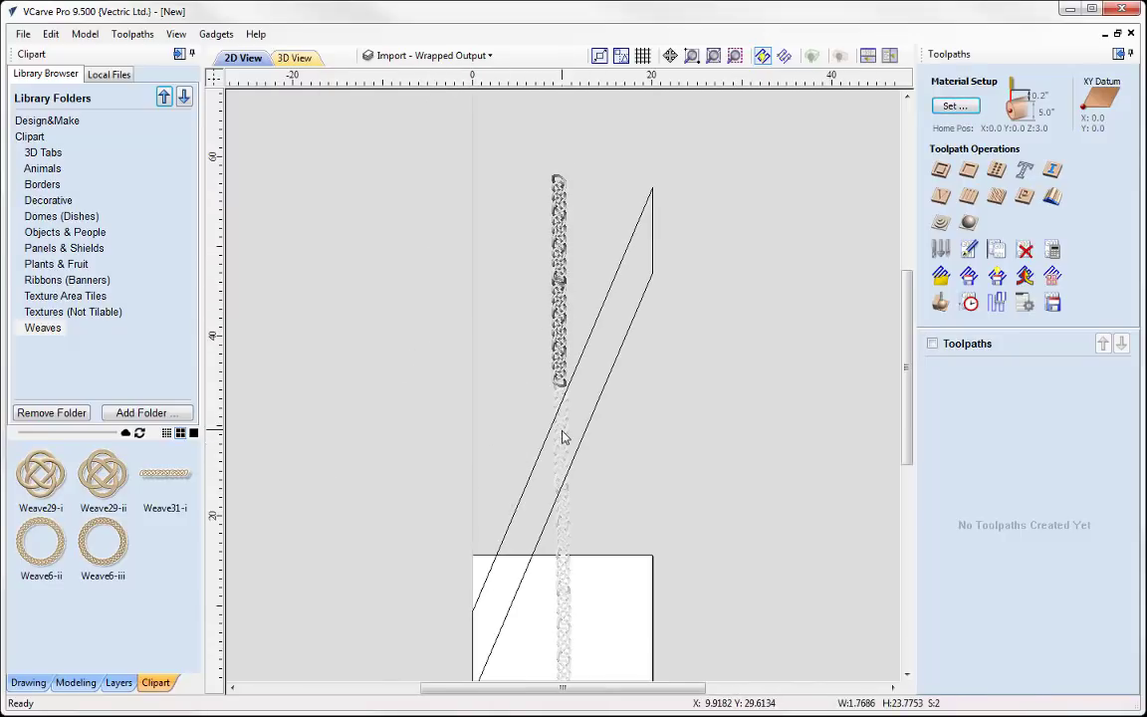
{"action": "left_click", "coordinate": [564, 458], "text": "shift"}
{"action": "left_click", "coordinate": [567, 534], "text": "shift"}
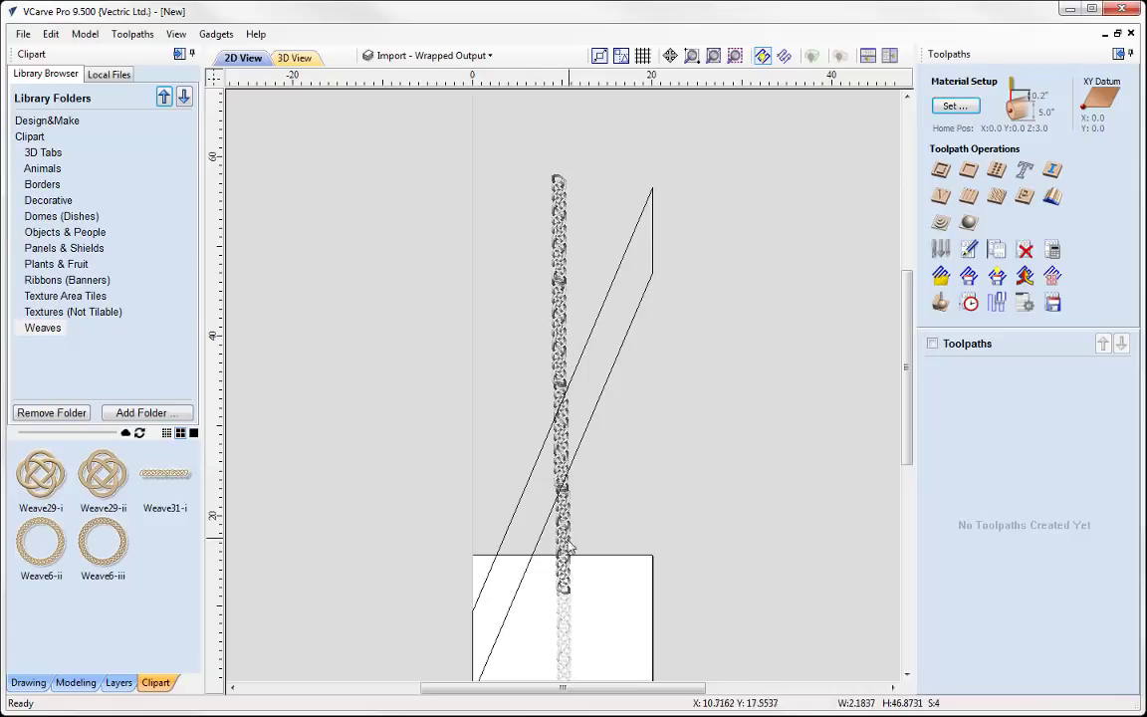
{"action": "left_click", "coordinate": [564, 622], "text": "shift"}
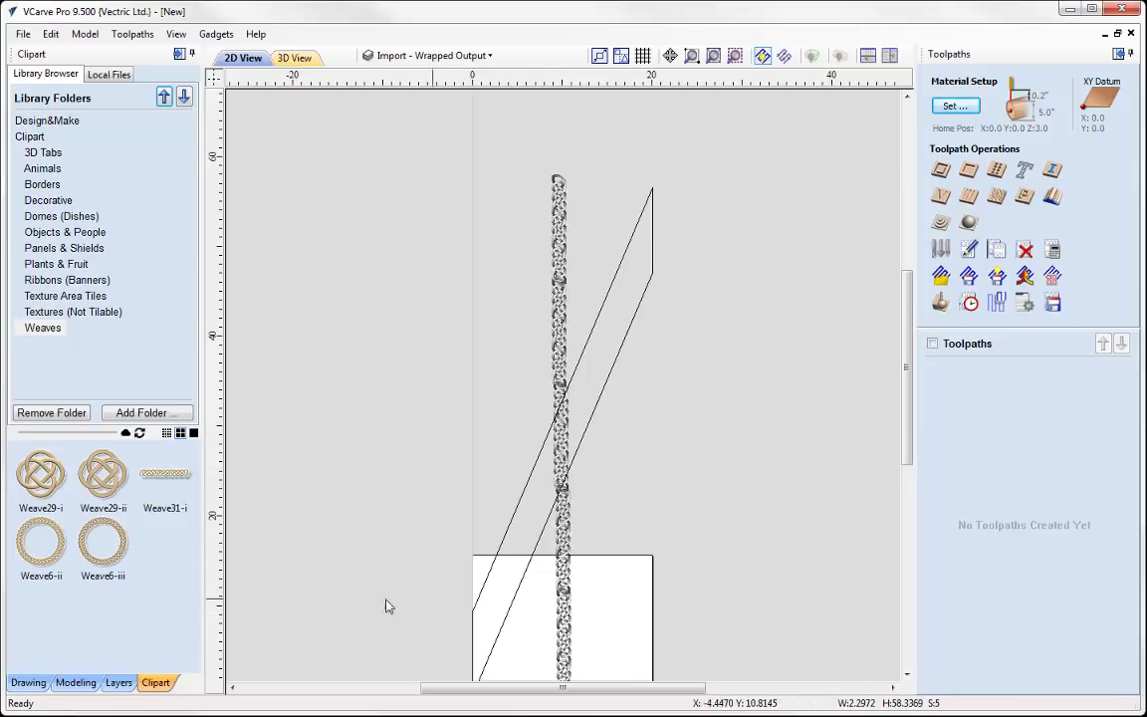
{"action": "left_click", "coordinate": [28, 682]}
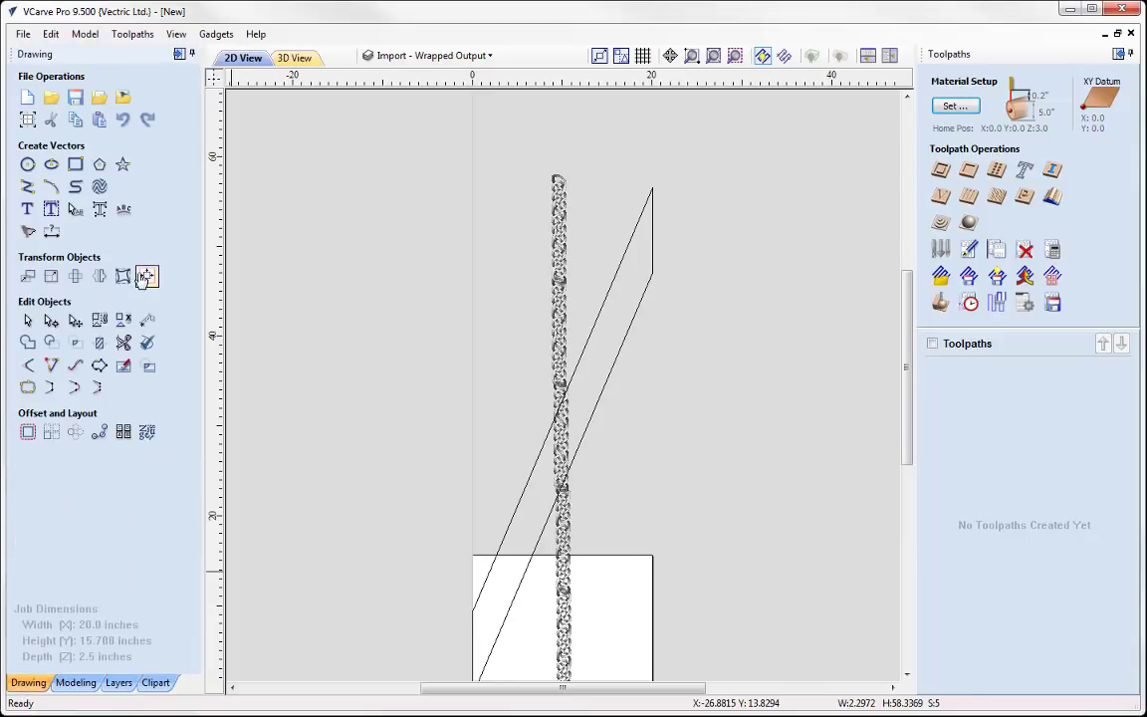
{"action": "left_click", "coordinate": [145, 274]}
{"action": "left_click", "coordinate": [84, 294]}
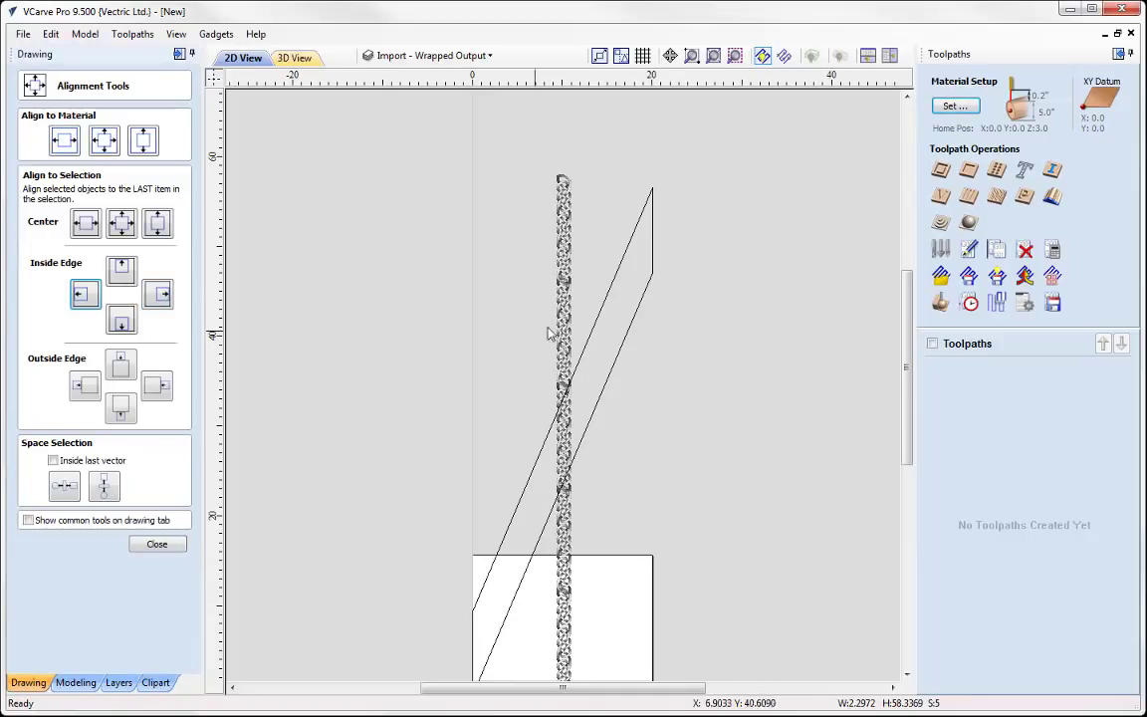
- Group the five aligned weave pieces into one object and close the alignment tools
{"action": "scroll", "coordinate": [598, 319], "scroll_direction": "up", "scroll_amount": 2}
{"action": "right_click", "coordinate": [562, 267]}
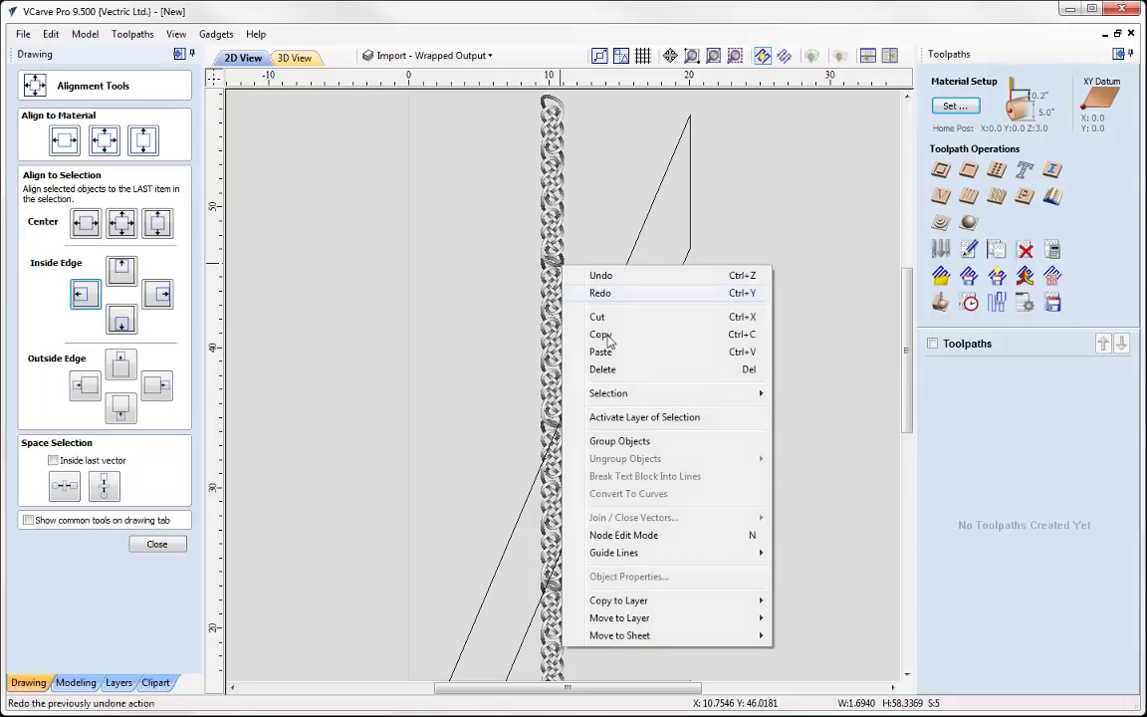
{"action": "left_click", "coordinate": [619, 440]}
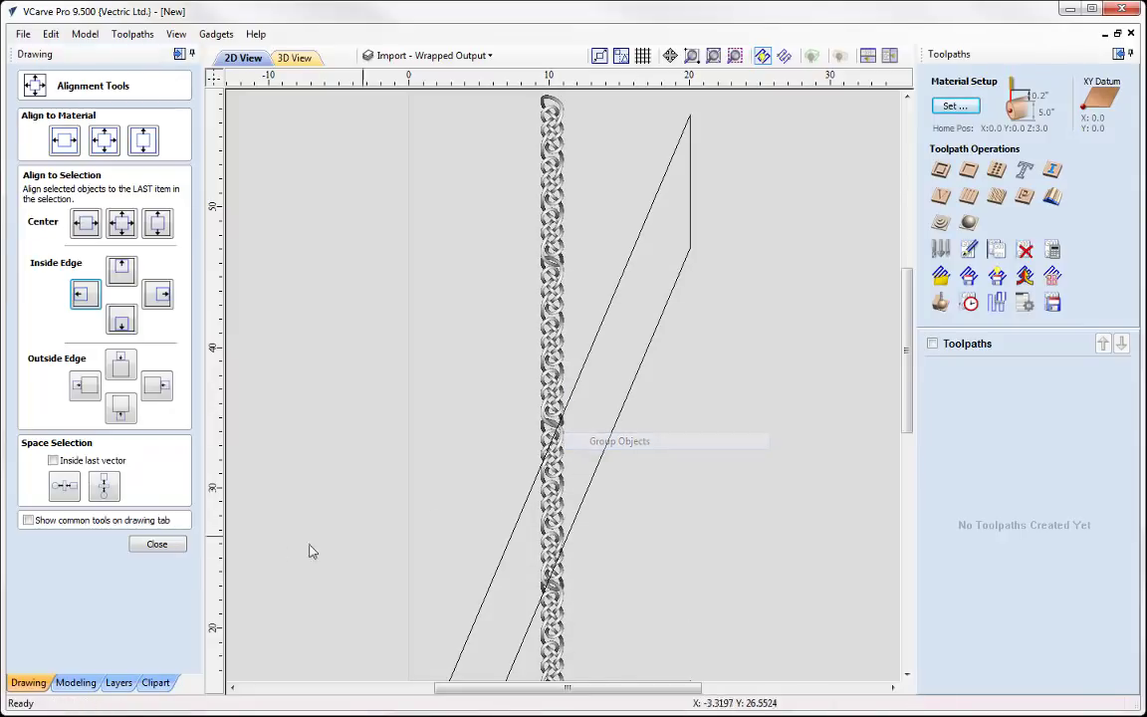
{"action": "left_click", "coordinate": [156, 544]}
- Insert a new component level and move the Weave31-i group into it, leaving the Zero Plane in Level 1
{"action": "left_click", "coordinate": [80, 683]}
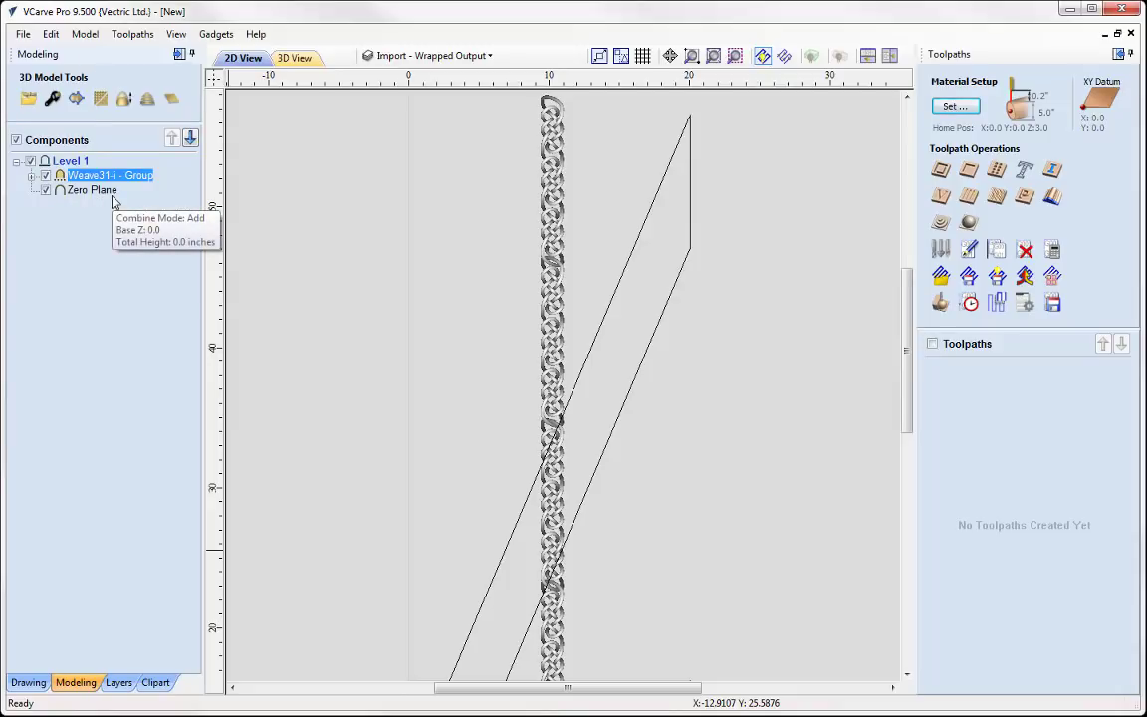
{"action": "left_click", "coordinate": [52, 162]}
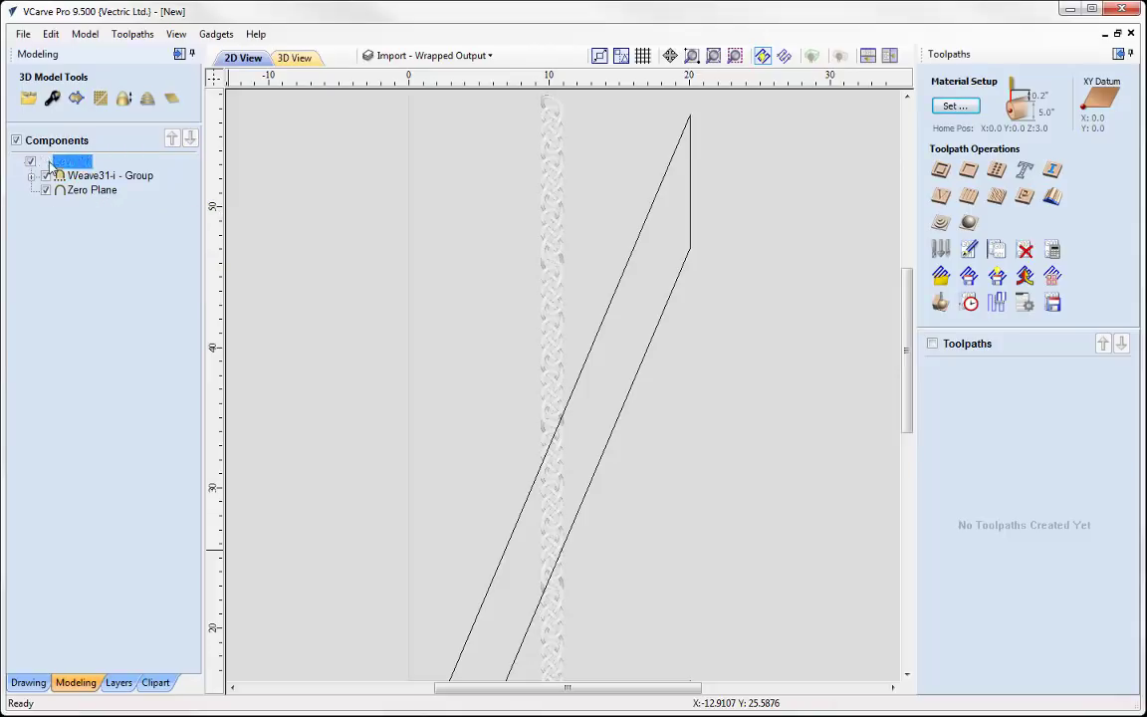
{"action": "right_click", "coordinate": [52, 162]}
{"action": "left_click", "coordinate": [100, 282]}
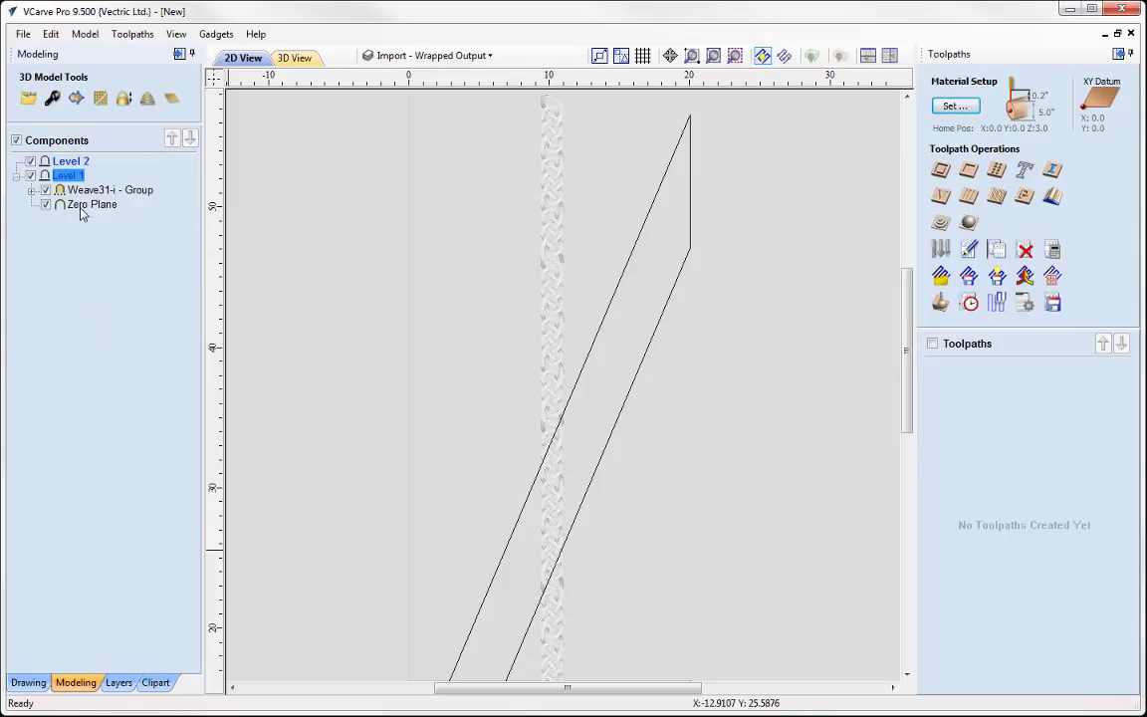
{"action": "left_click_drag", "start_coordinate": [62, 190], "coordinate": [61, 163]}
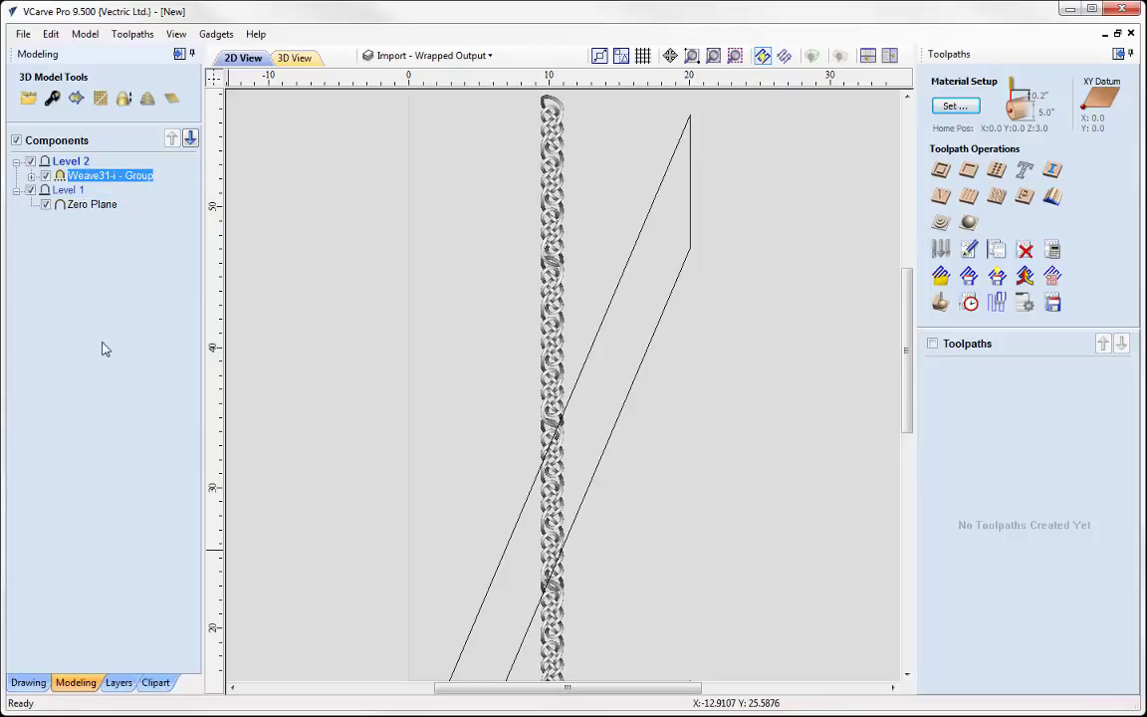
- Rotate the weave group clockwise so it runs between the two slanted imported vector lines
{"action": "mouse_move", "coordinate": [515, 337]}
{"action": "middle_mouse_down"}
{"action": "mouse_move", "coordinate": [552, 399]}
{"action": "mouse_move", "coordinate": [551, 363]}
{"action": "middle_mouse_up"}
{"action": "scroll", "coordinate": [550, 364], "scroll_direction": "down", "scroll_amount": 2}
{"action": "left_click", "coordinate": [578, 282]}
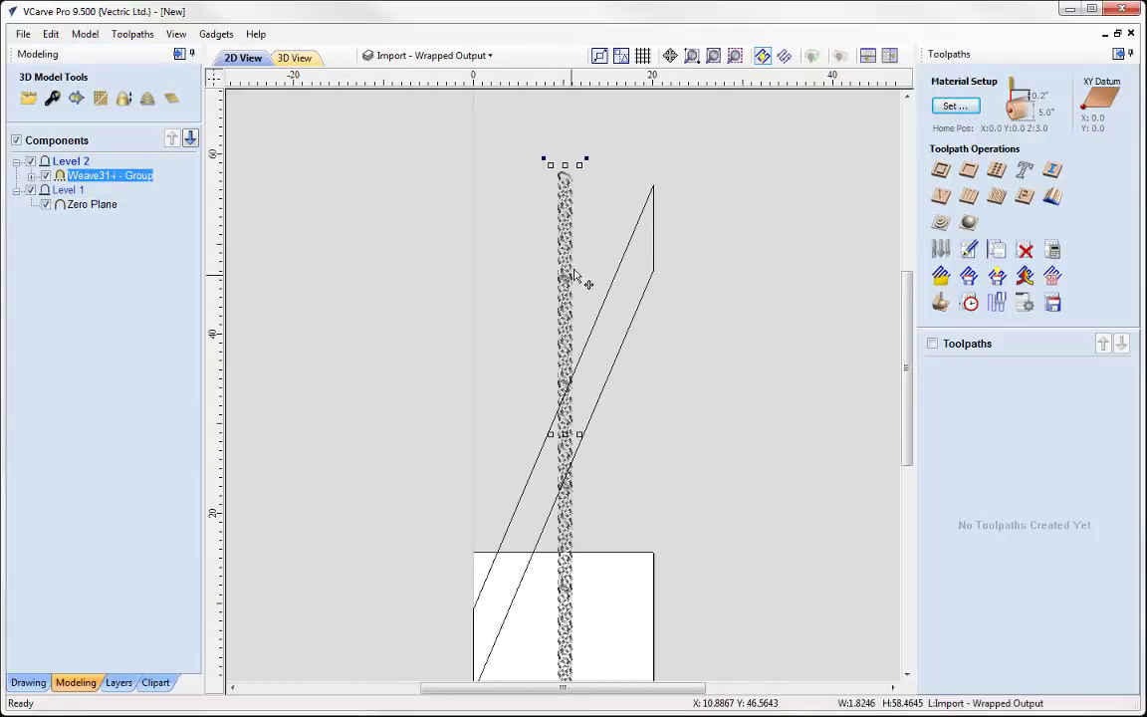
{"action": "left_click_drag", "start_coordinate": [586, 159], "coordinate": [688, 200]}
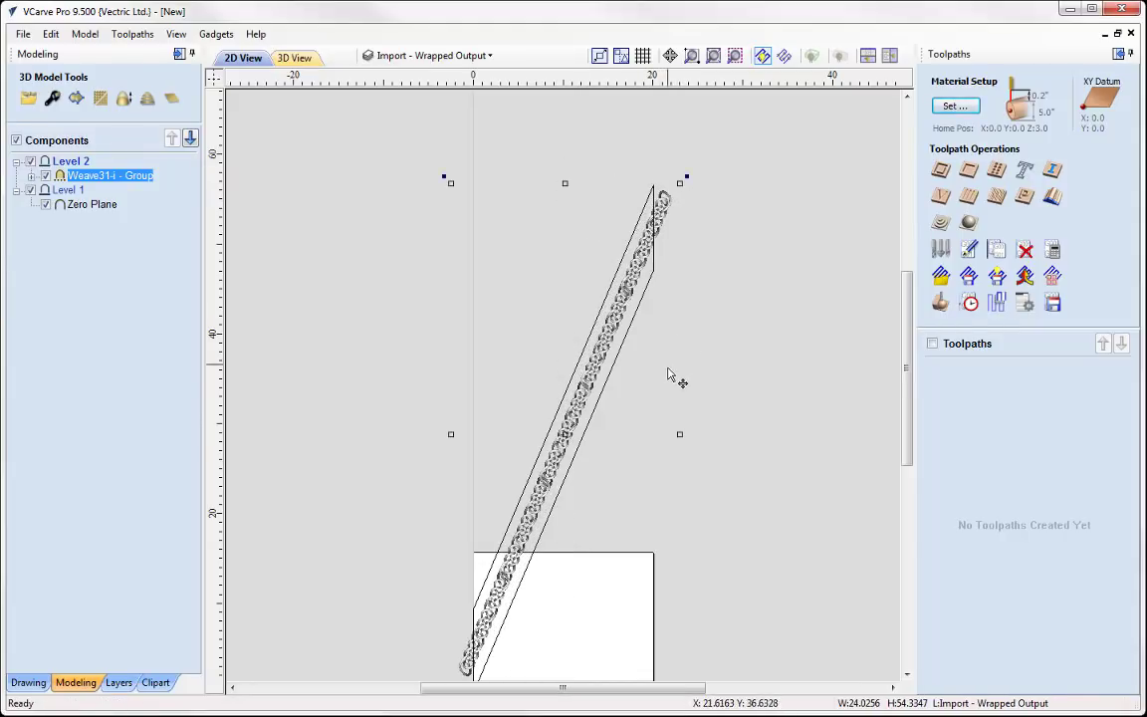
- Examine the angled weave on the flat 3D material and on the wrapped cylinder, and return to the flat display
{"action": "left_click", "coordinate": [295, 58]}
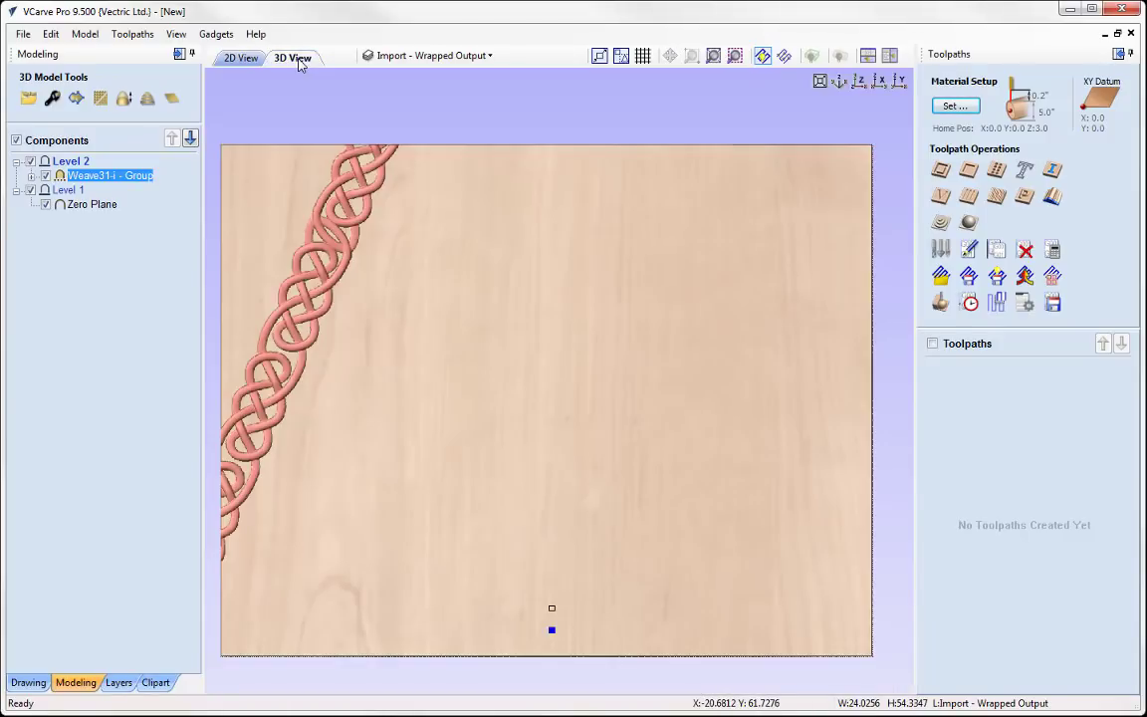
{"action": "scroll", "coordinate": [438, 334], "scroll_direction": "up", "scroll_amount": 1}
{"action": "middle_click_drag", "start_coordinate": [463, 328], "coordinate": [420, 326]}
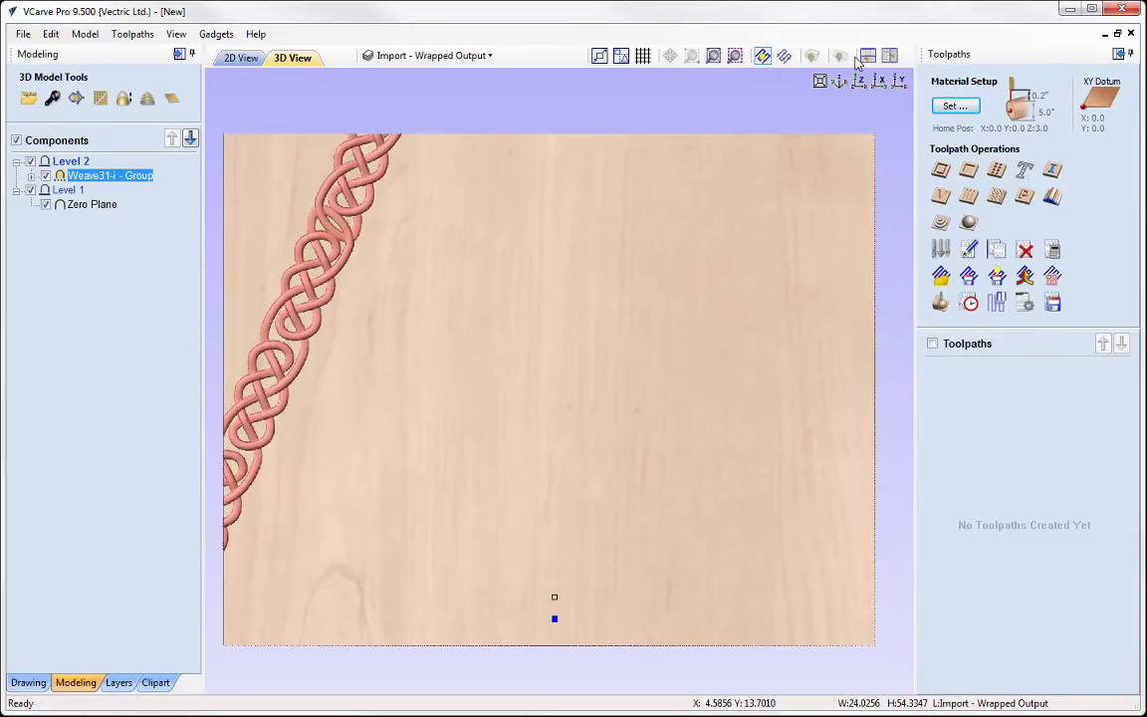
{"action": "left_click", "coordinate": [762, 55]}
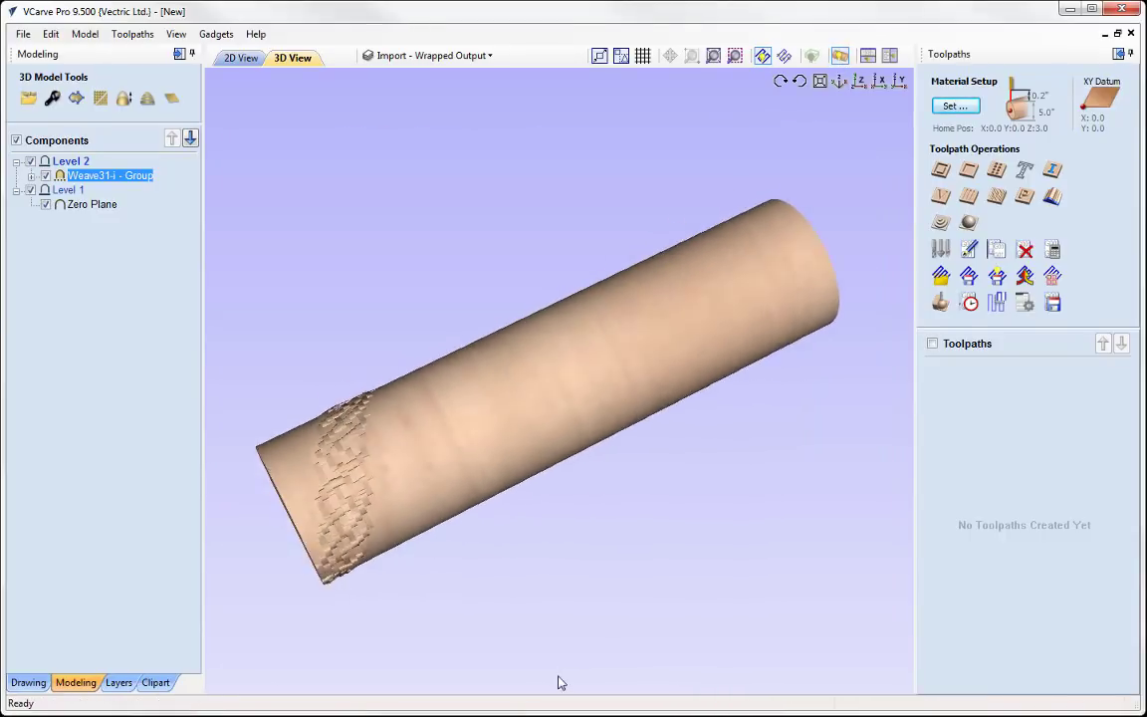
{"action": "left_click_drag", "start_coordinate": [458, 206], "coordinate": [504, 134]}
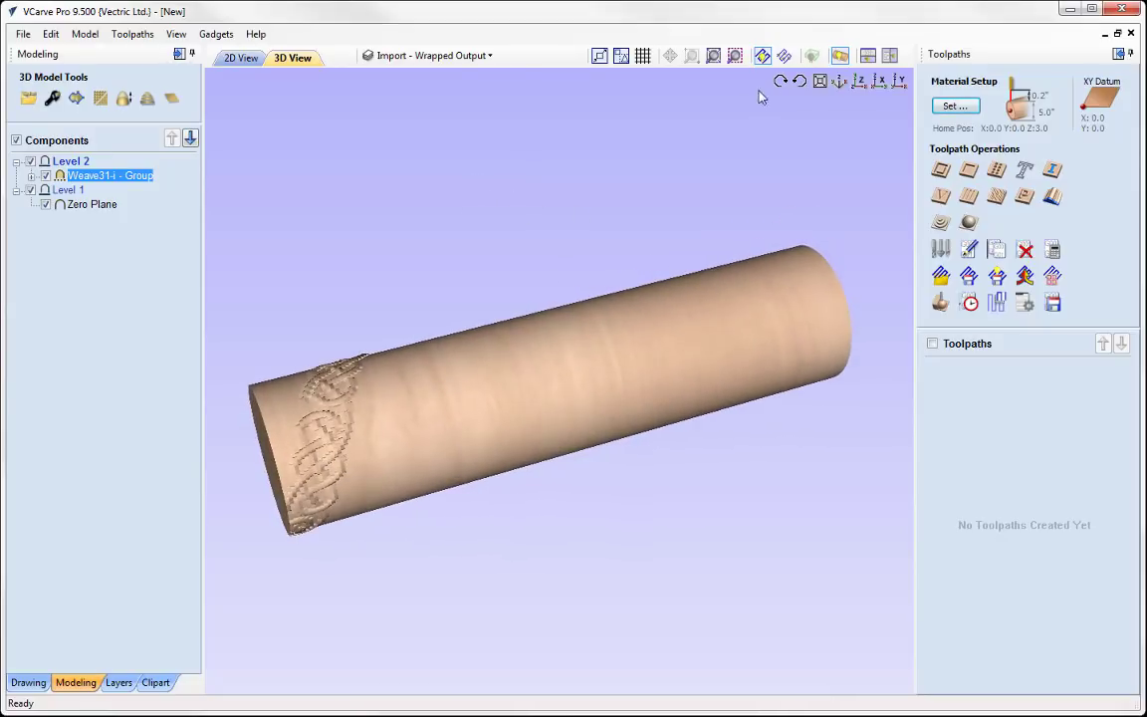
{"action": "left_click", "coordinate": [762, 56]}
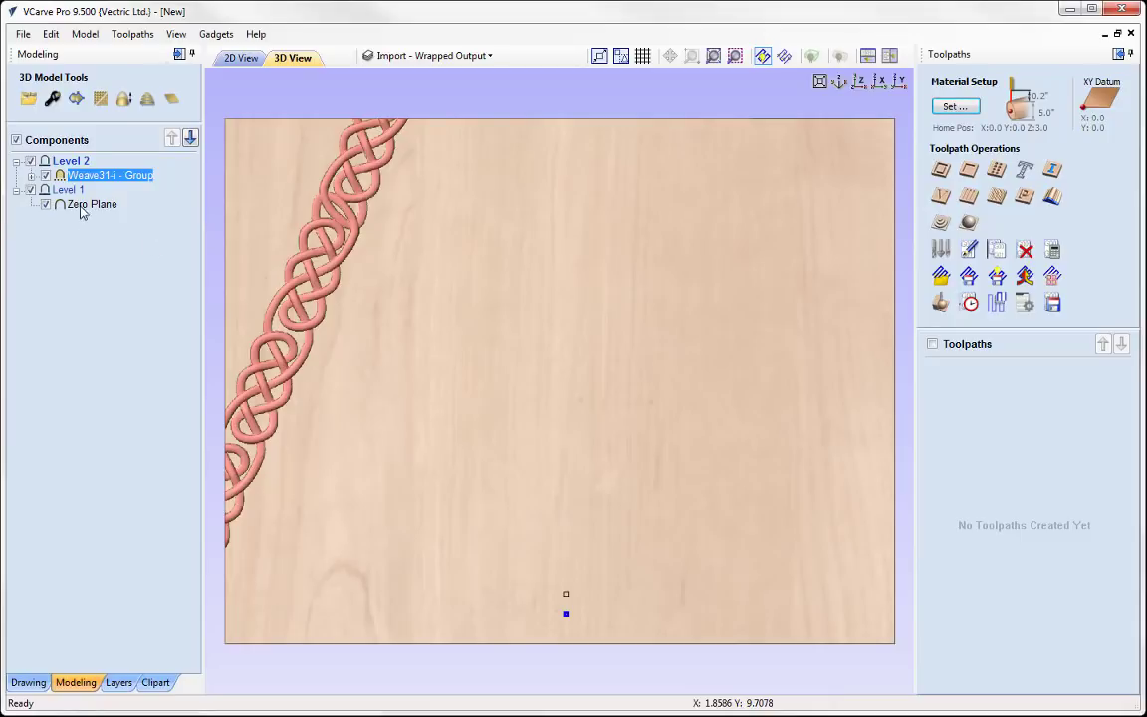
- Enable wrapping for Level 2 and inspect the spiralling weave on the wrapped cylinder
{"action": "right_click", "coordinate": [62, 163]}
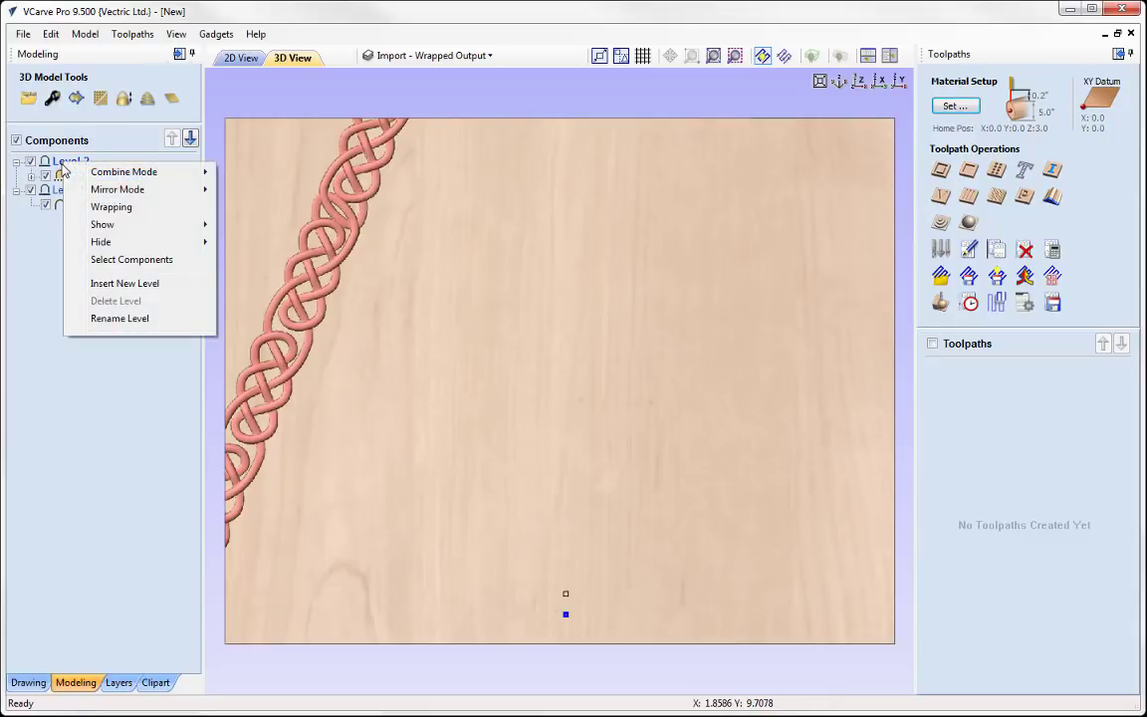
{"action": "left_click", "coordinate": [104, 208]}
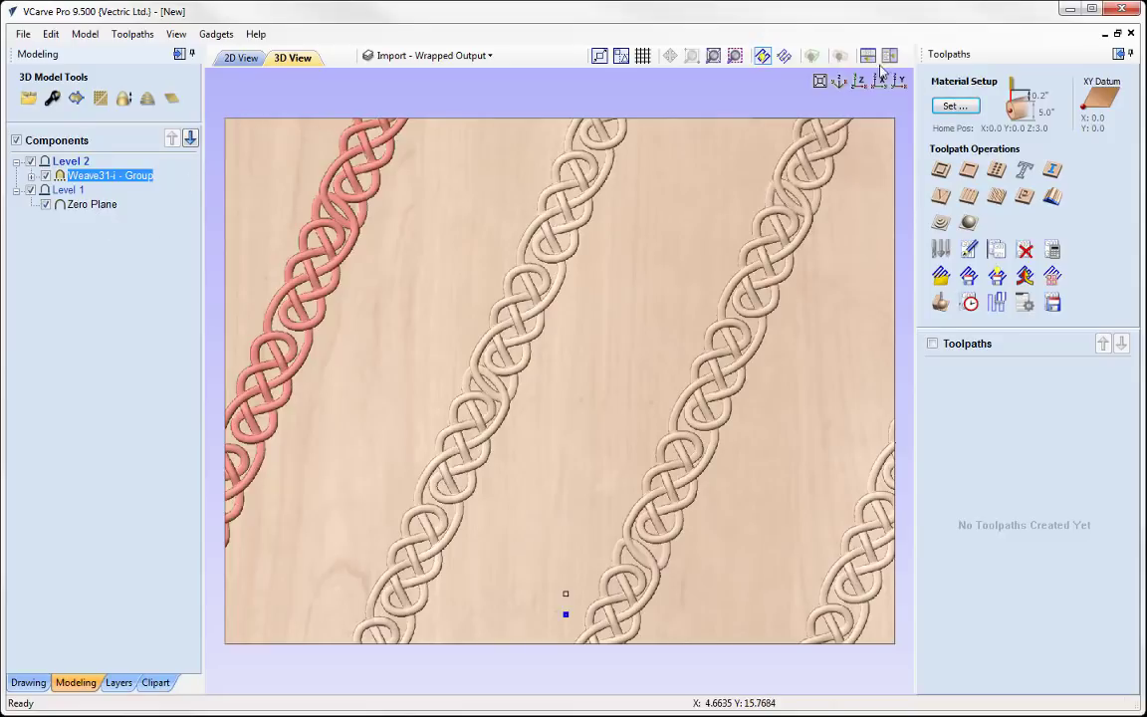
{"action": "left_click", "coordinate": [839, 54]}
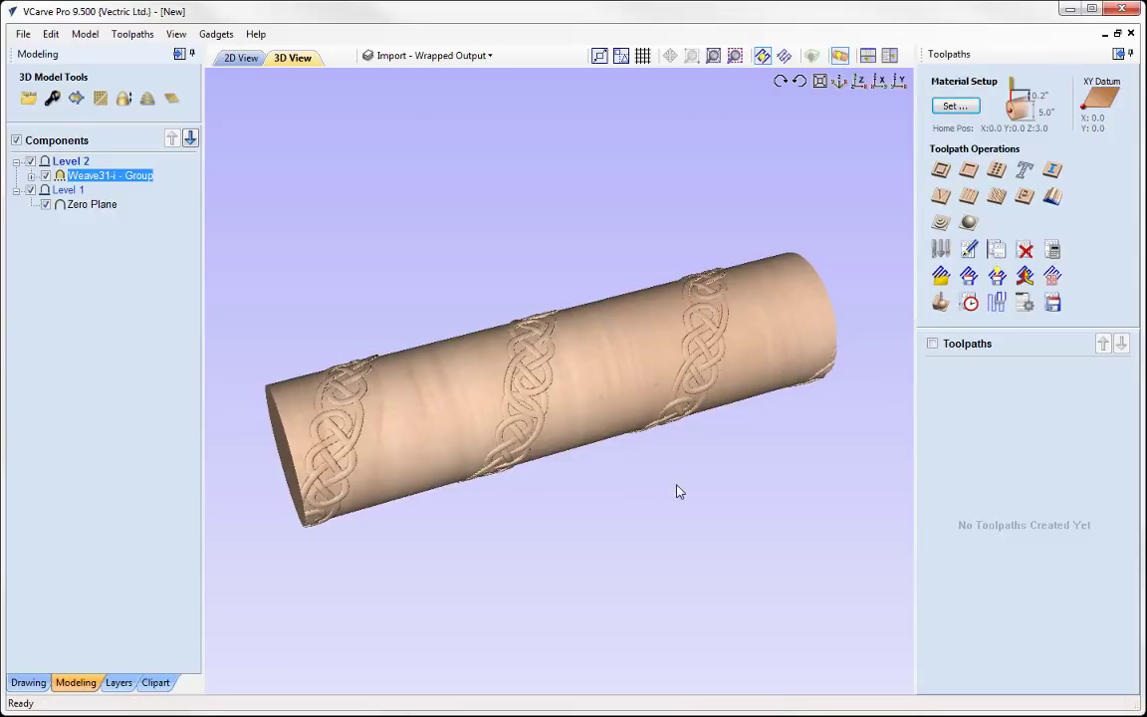
{"action": "mouse_move", "coordinate": [688, 483]}
{"action": "left_mouse_down"}
{"action": "mouse_move", "coordinate": [855, 481]}
{"action": "mouse_move", "coordinate": [881, 510]}
{"action": "mouse_move", "coordinate": [831, 519]}
{"action": "mouse_move", "coordinate": [755, 456]}
{"action": "mouse_move", "coordinate": [692, 484]}
{"action": "left_mouse_up"}
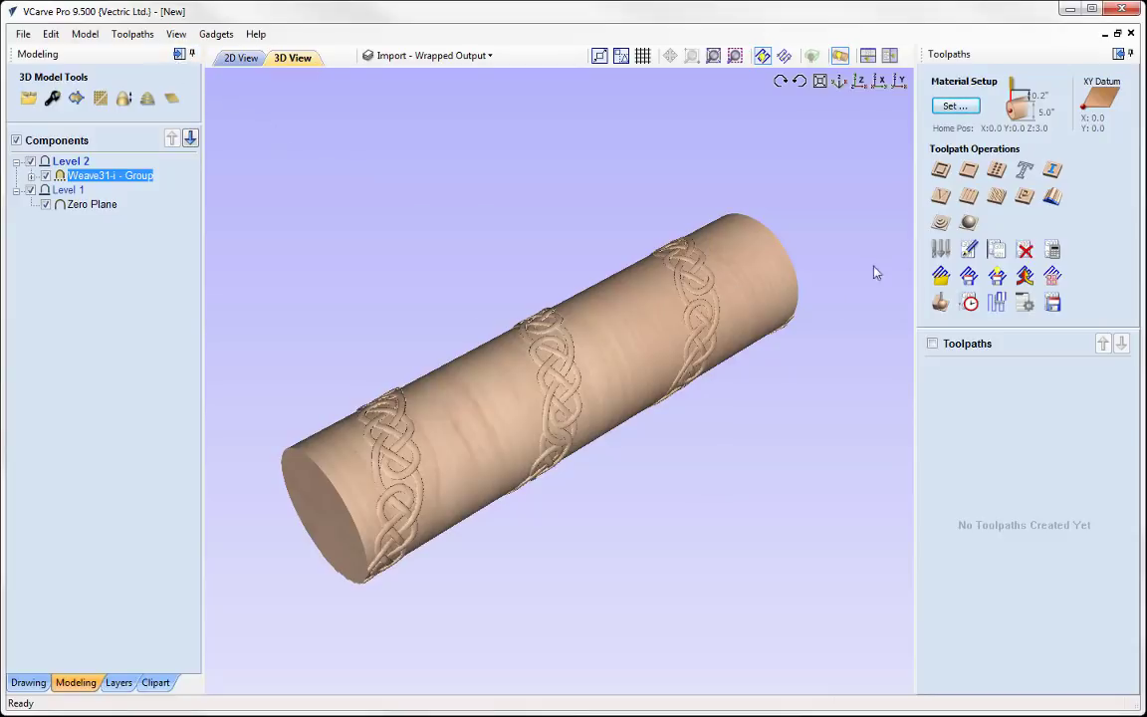
- Accept the material setup and calculate a 3D finish toolpath with the 0.25 inch ball nose, model boundary and 90-degree raster
{"action": "left_click", "coordinate": [969, 221]}
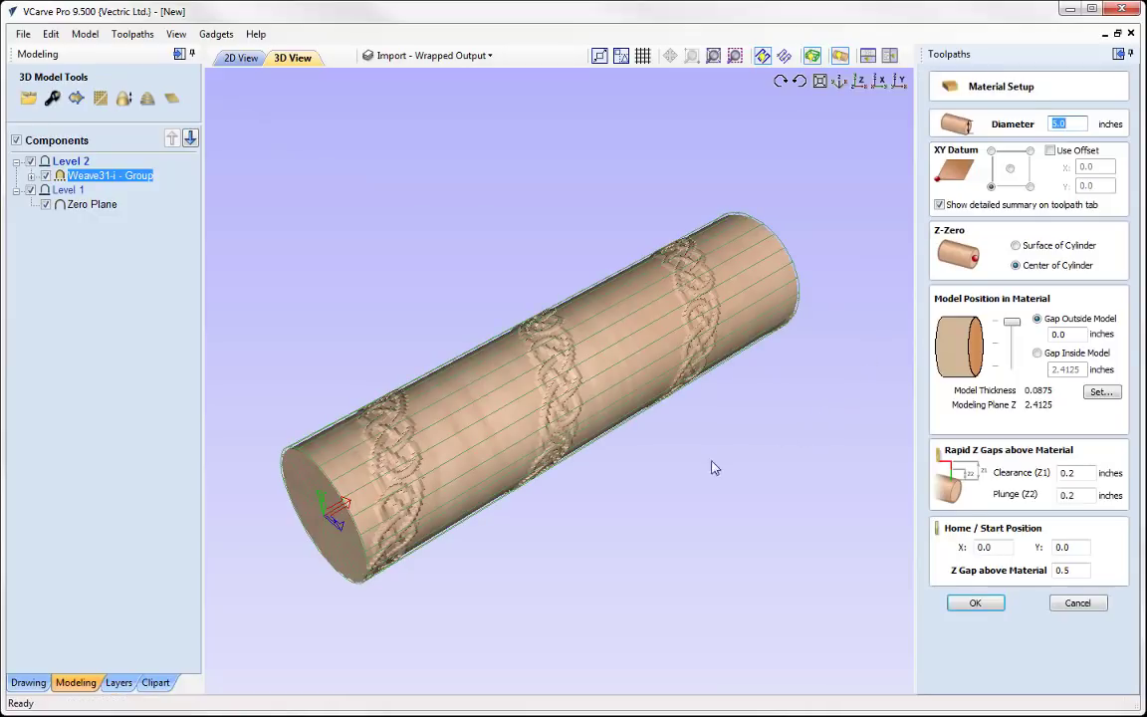
{"action": "left_click_drag", "start_coordinate": [712, 467], "coordinate": [630, 449]}
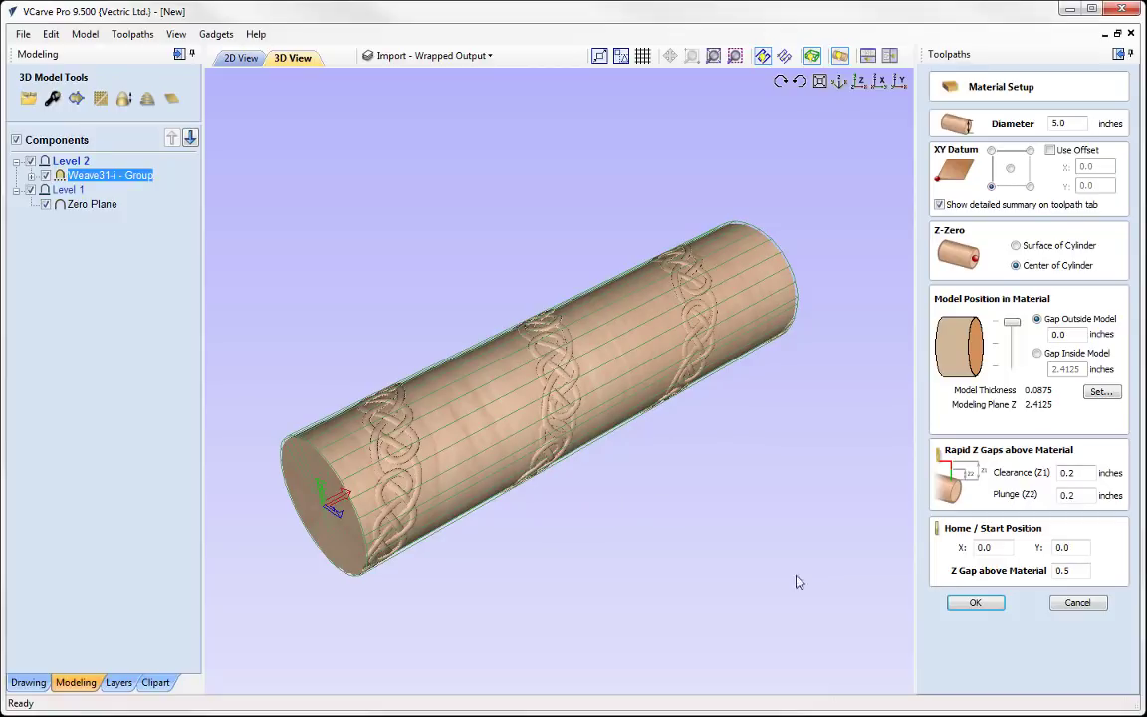
{"action": "left_click", "coordinate": [976, 604]}
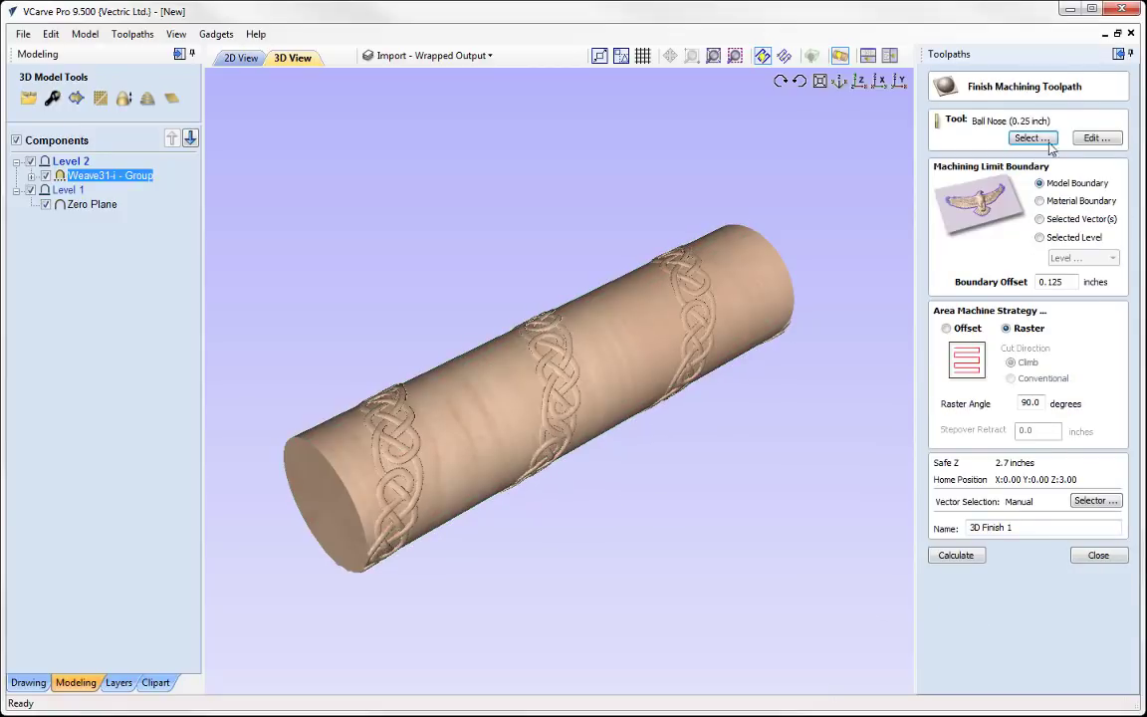
{"action": "left_click", "coordinate": [953, 556]}
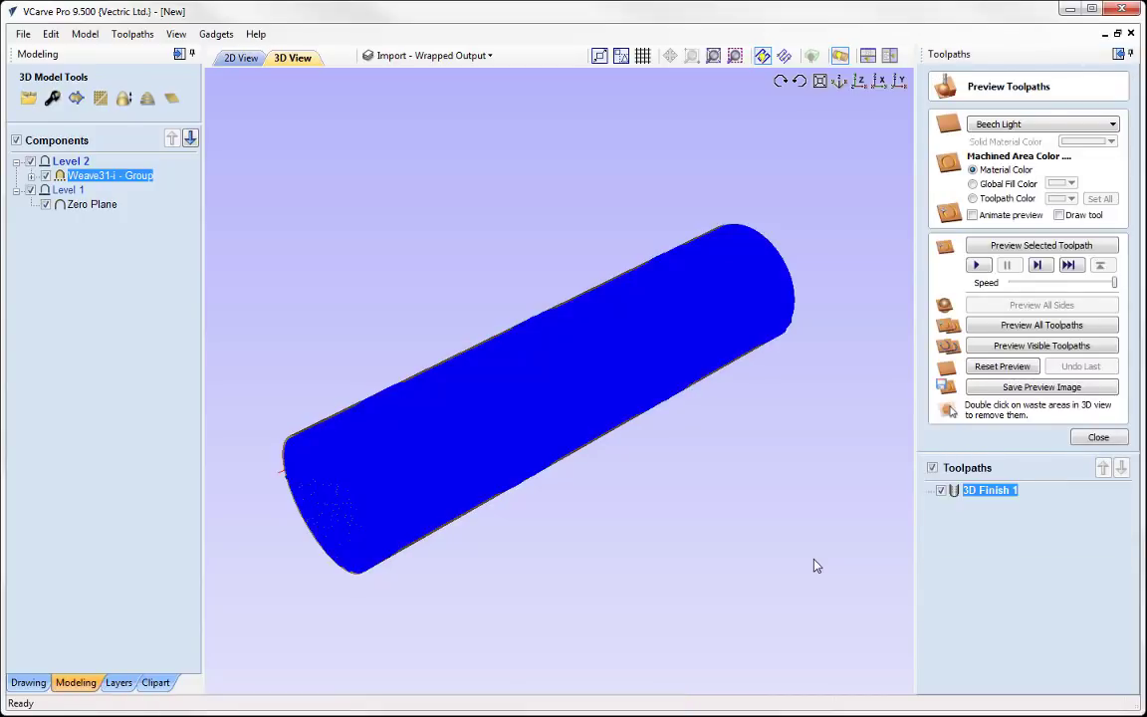
- Examine the 3D finish toolpath on the flat, unwrapped material and restore the wrapped cylinder display
{"action": "left_click_drag", "start_coordinate": [712, 487], "coordinate": [711, 491]}
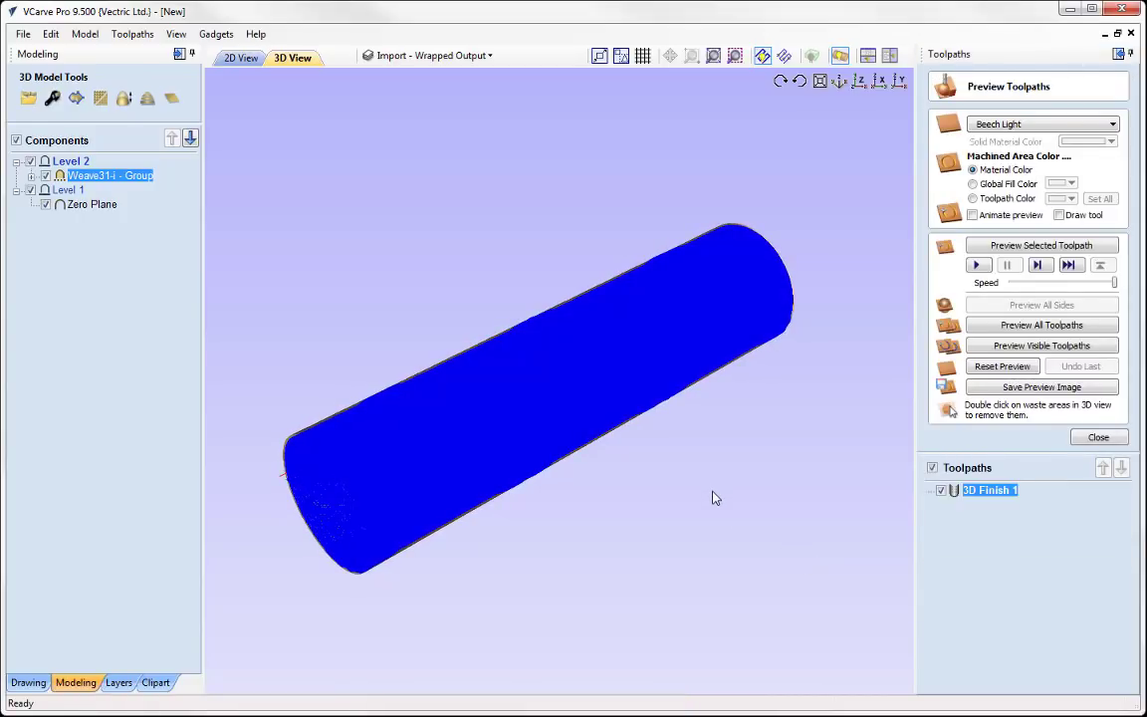
{"action": "left_click", "coordinate": [839, 57]}
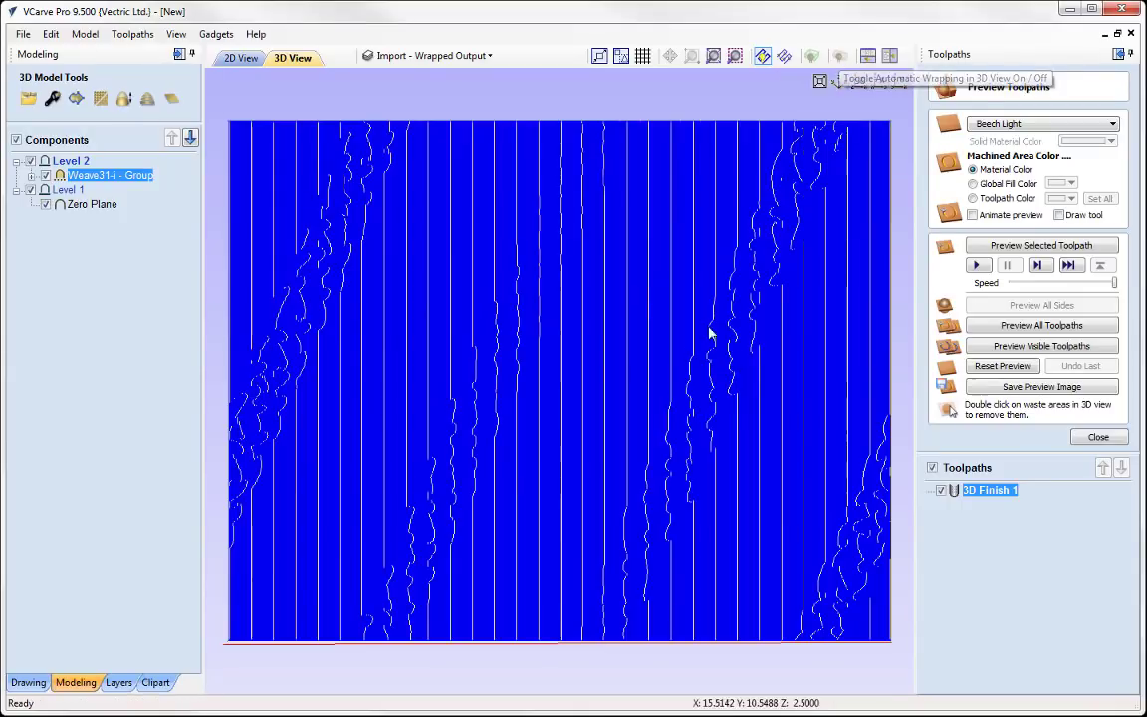
{"action": "scroll", "coordinate": [708, 507], "scroll_direction": "up", "scroll_amount": 2}
{"action": "left_click_drag", "start_coordinate": [737, 409], "coordinate": [745, 297]}
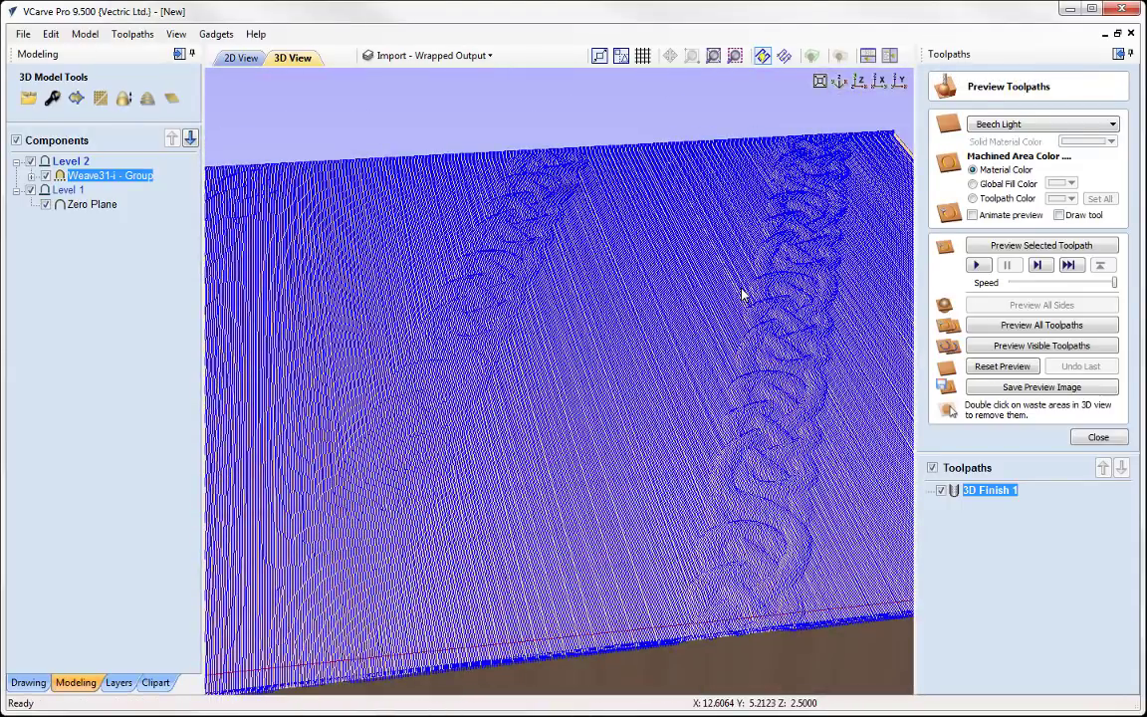
{"action": "left_click", "coordinate": [839, 56]}
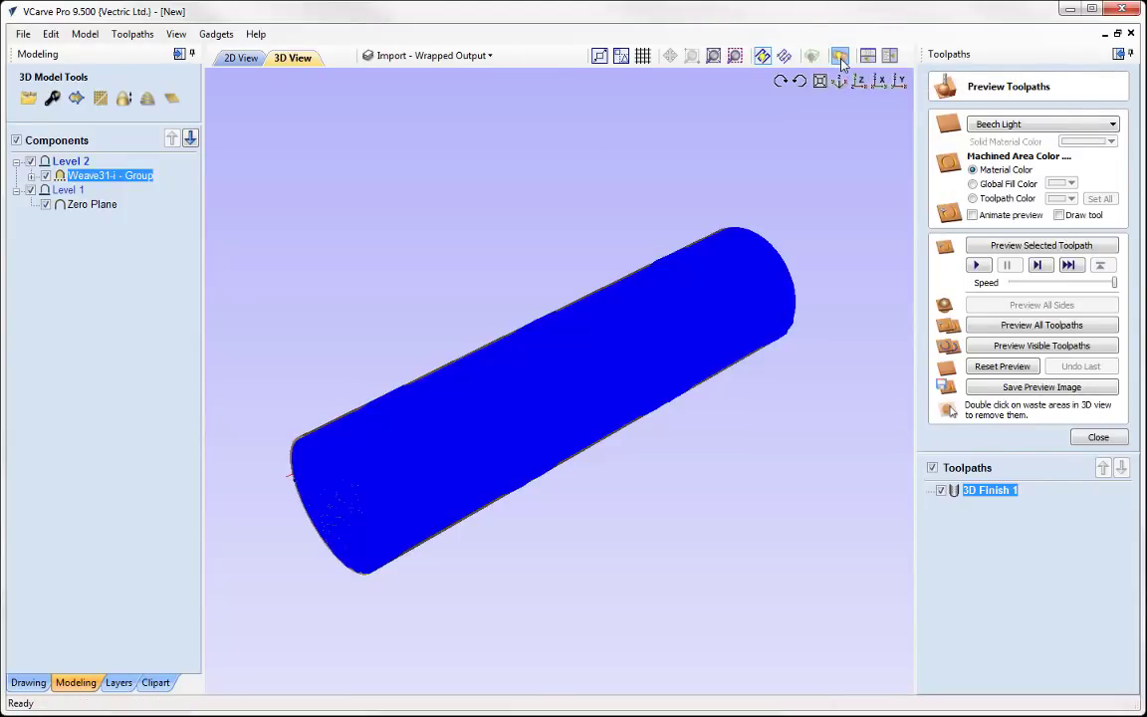
- Simulate the 3D finish toolpath in Beech Light and inspect the carved weave on the cylinder up close
{"action": "left_click", "coordinate": [977, 265]}
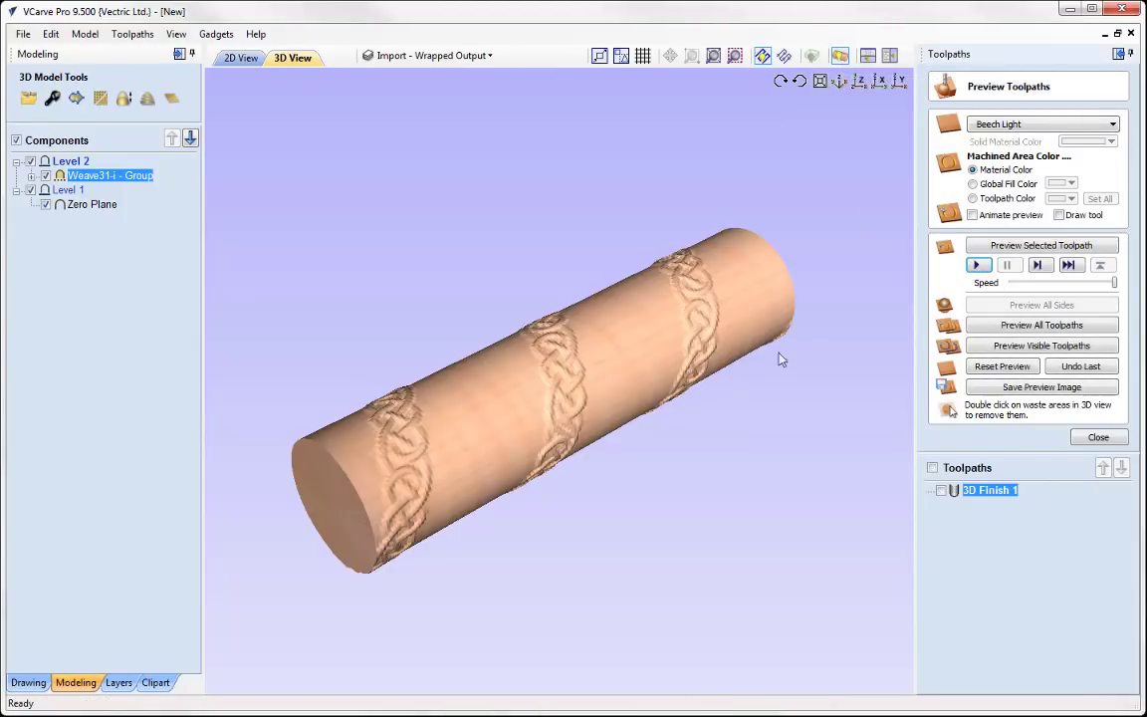
{"action": "scroll", "coordinate": [609, 468], "scroll_direction": "up", "scroll_amount": 3}
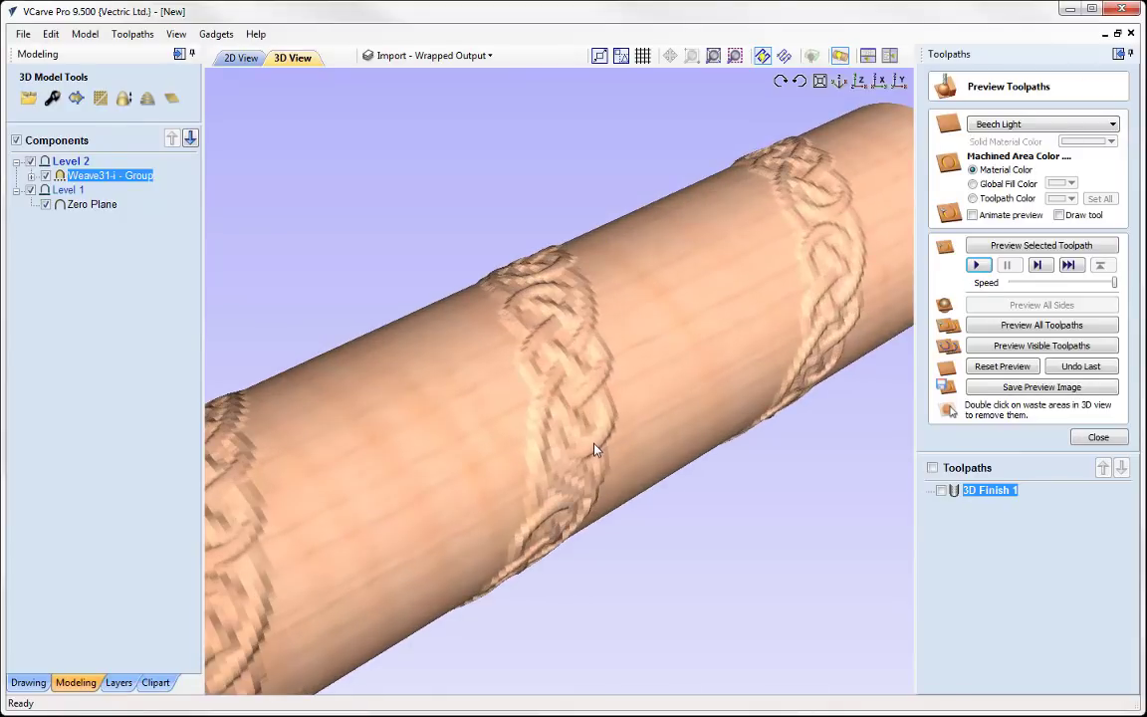
{"action": "mouse_move", "coordinate": [658, 409]}
{"action": "left_mouse_down"}
{"action": "mouse_move", "coordinate": [431, 430]}
{"action": "mouse_move", "coordinate": [663, 414]}
{"action": "left_mouse_up"}
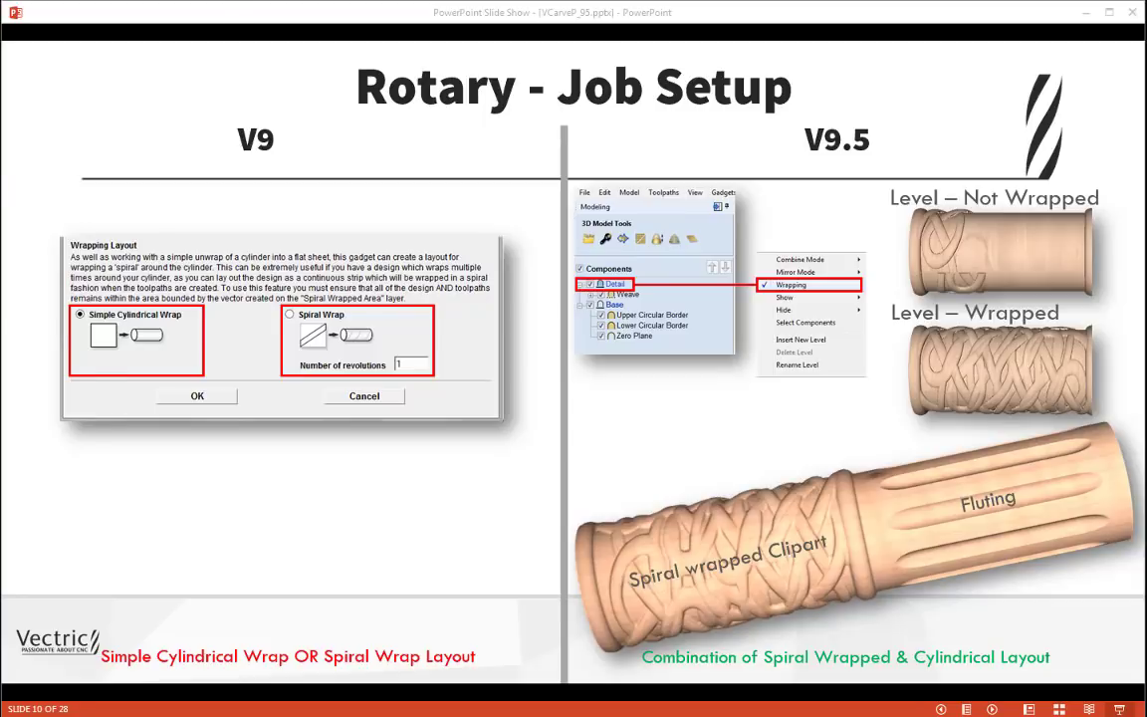
- Switch back to VCarve Pro and delete the slanted boundary vector around the weave
{"action": "key", "text": "alt+Tab"}
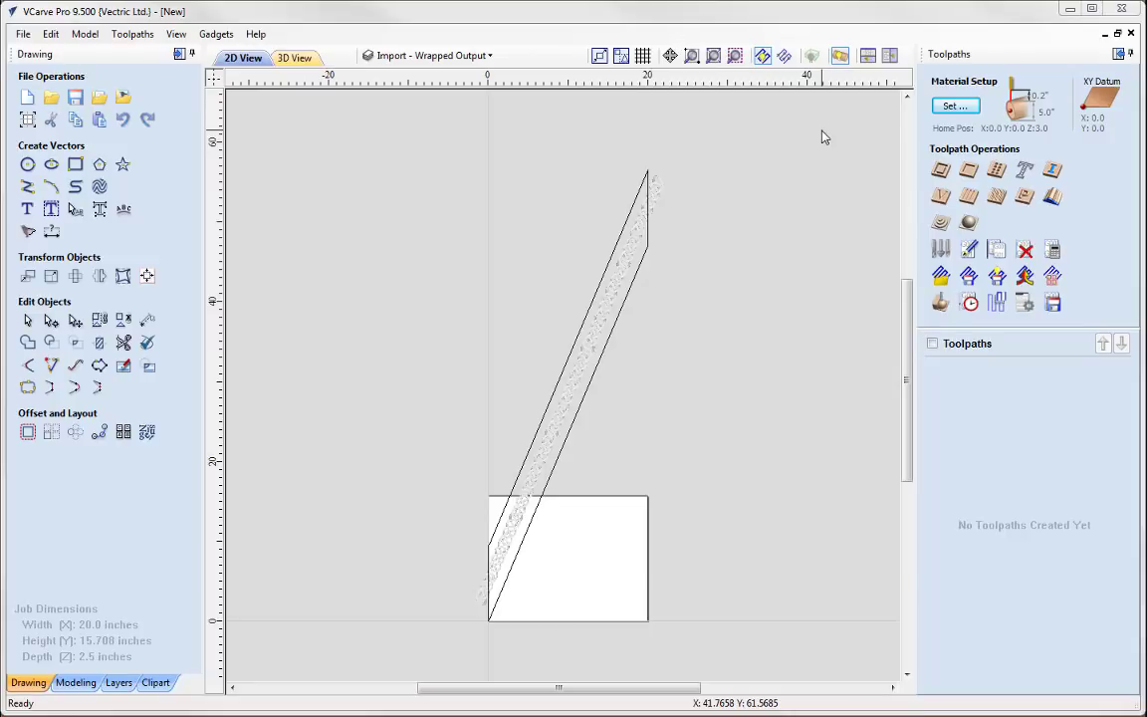
{"action": "left_click", "coordinate": [642, 270]}
{"action": "key", "text": "Delete"}
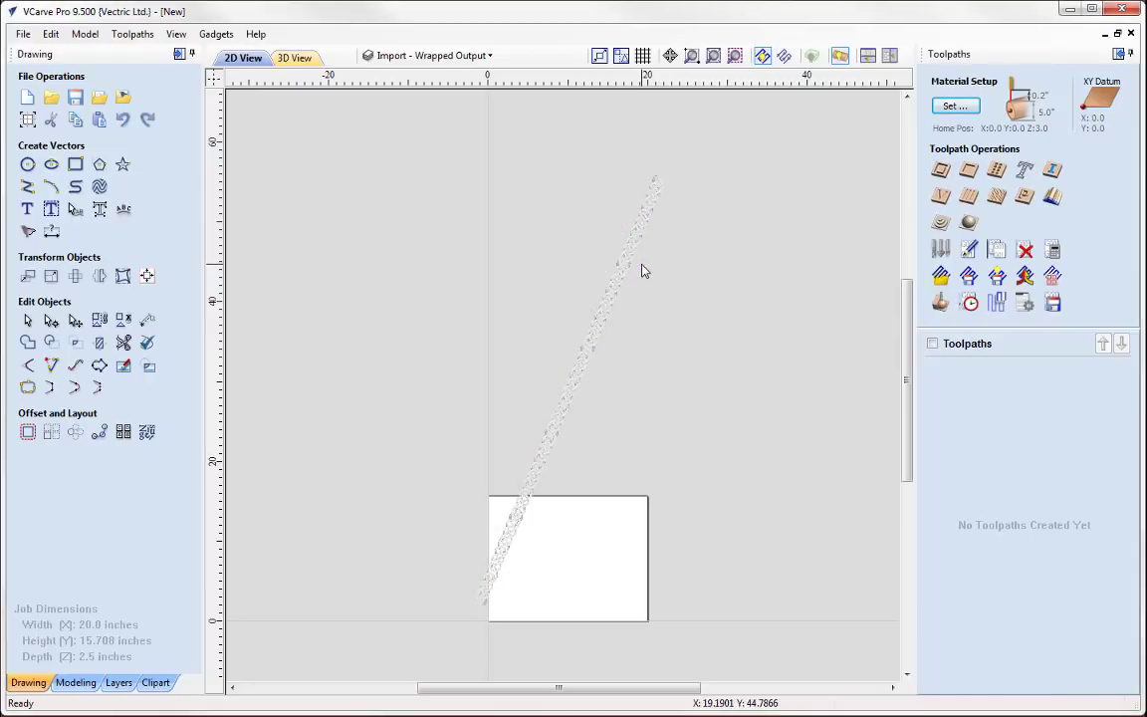
- Rotate the slanted weave back to vertical and move it against the left edge of the job
{"action": "left_click", "coordinate": [626, 264]}
{"action": "left_click", "coordinate": [626, 268]}
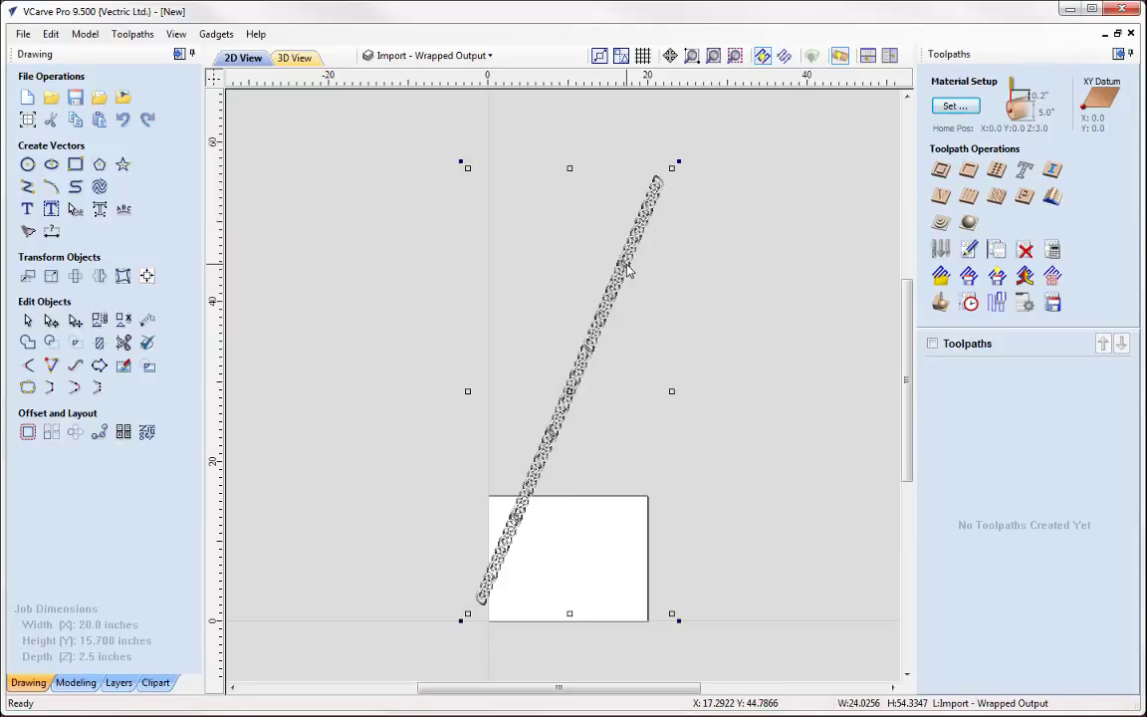
{"action": "left_click_drag", "start_coordinate": [675, 160], "coordinate": [577, 137]}
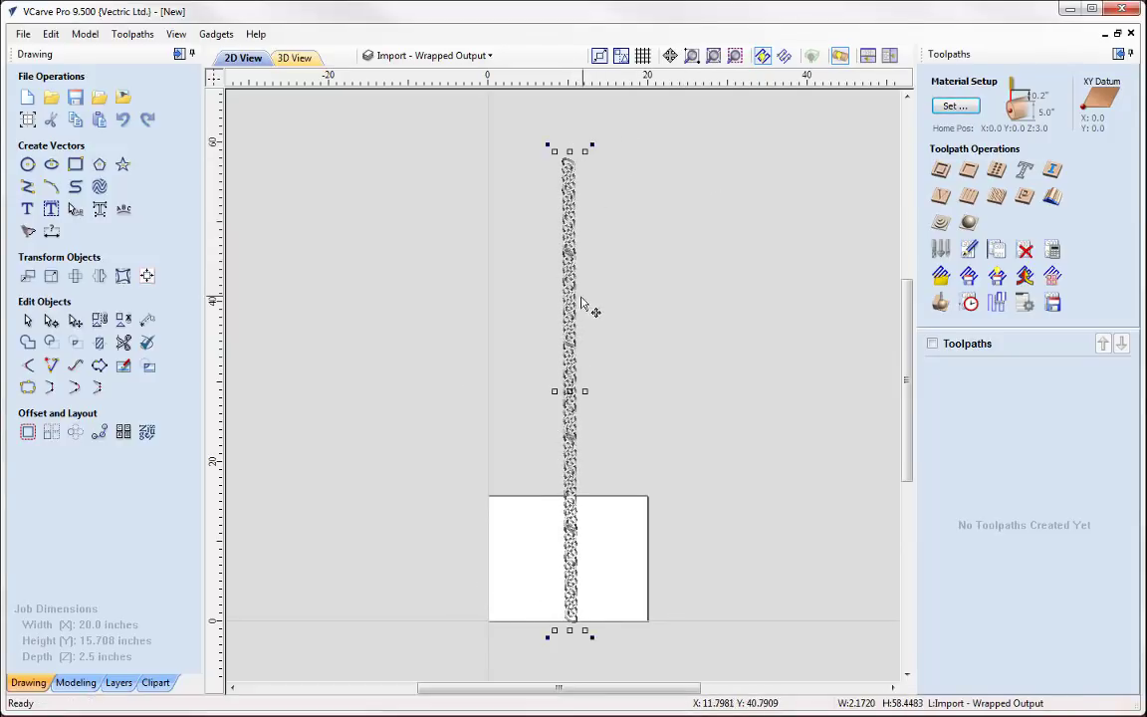
{"action": "left_click_drag", "start_coordinate": [571, 310], "coordinate": [495, 311]}
{"action": "scroll", "coordinate": [614, 414], "scroll_direction": "down", "scroll_amount": 3}
{"action": "scroll", "coordinate": [703, 474], "scroll_direction": "up", "scroll_amount": 5}
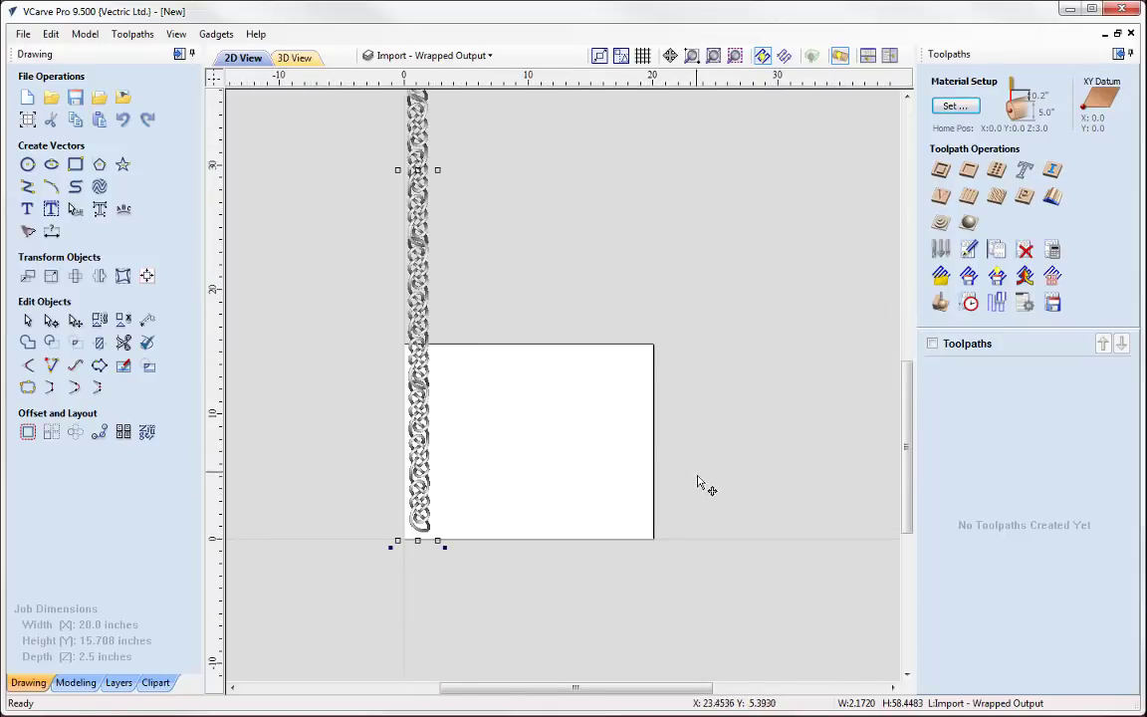
{"action": "middle_click_drag", "start_coordinate": [734, 509], "coordinate": [721, 518]}
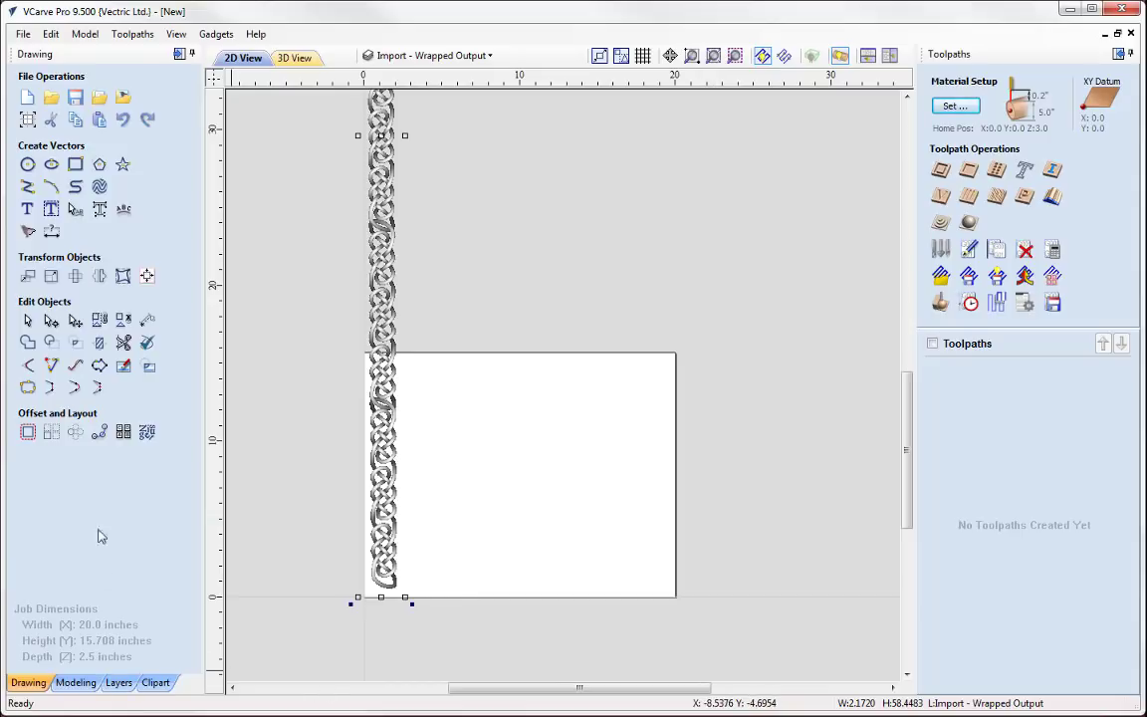
- Draw a vertical guide line about 72 inches long at X 10, from the job's bottom edge up past the weave
{"action": "left_click", "coordinate": [27, 186]}
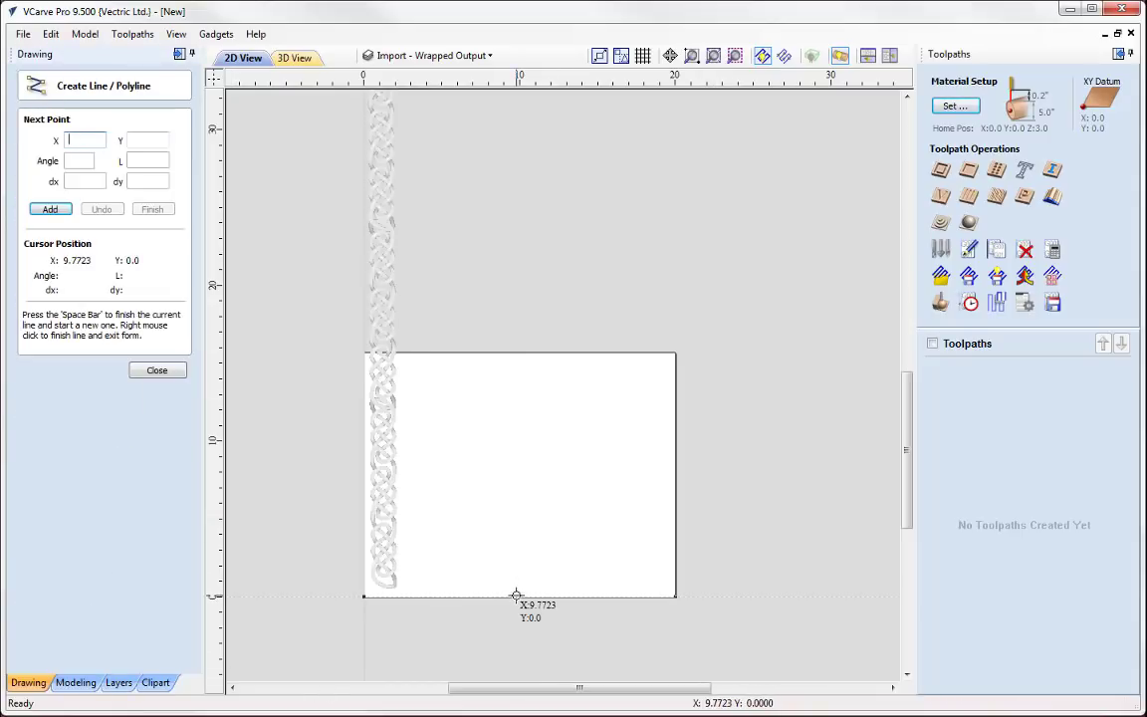
{"action": "left_click", "coordinate": [520, 598]}
{"action": "middle_click_drag", "start_coordinate": [514, 236], "coordinate": [514, 589]}
{"action": "scroll", "coordinate": [513, 590], "scroll_direction": "down", "scroll_amount": 3}
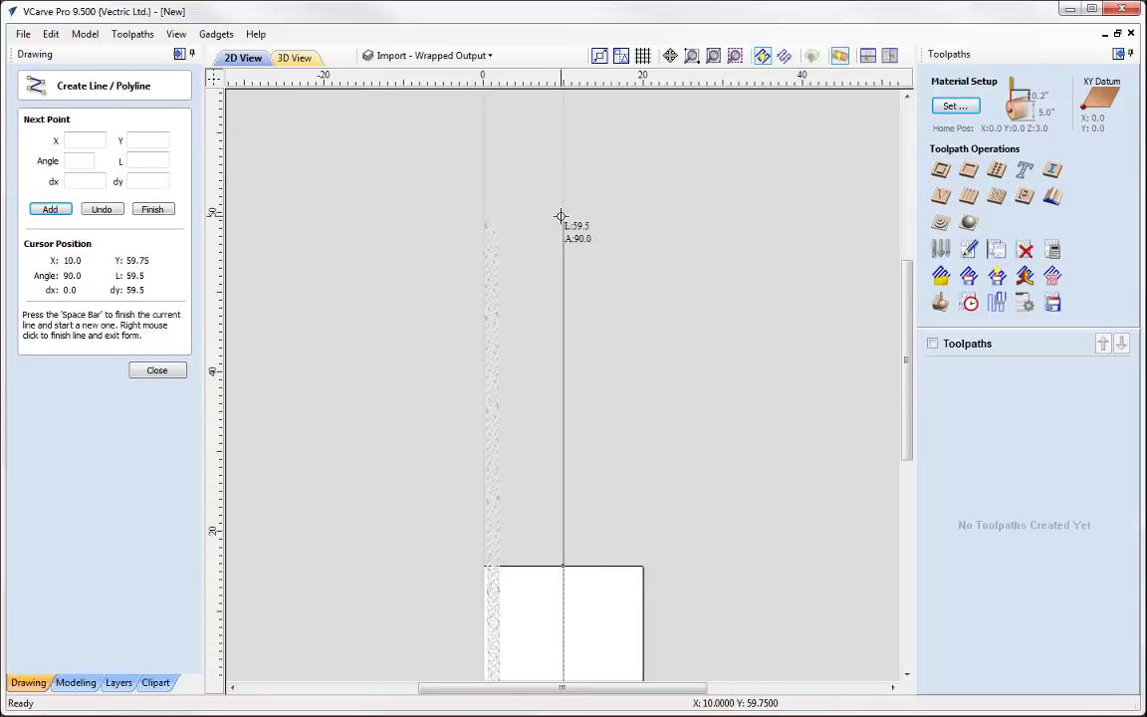
{"action": "left_click", "coordinate": [563, 117]}
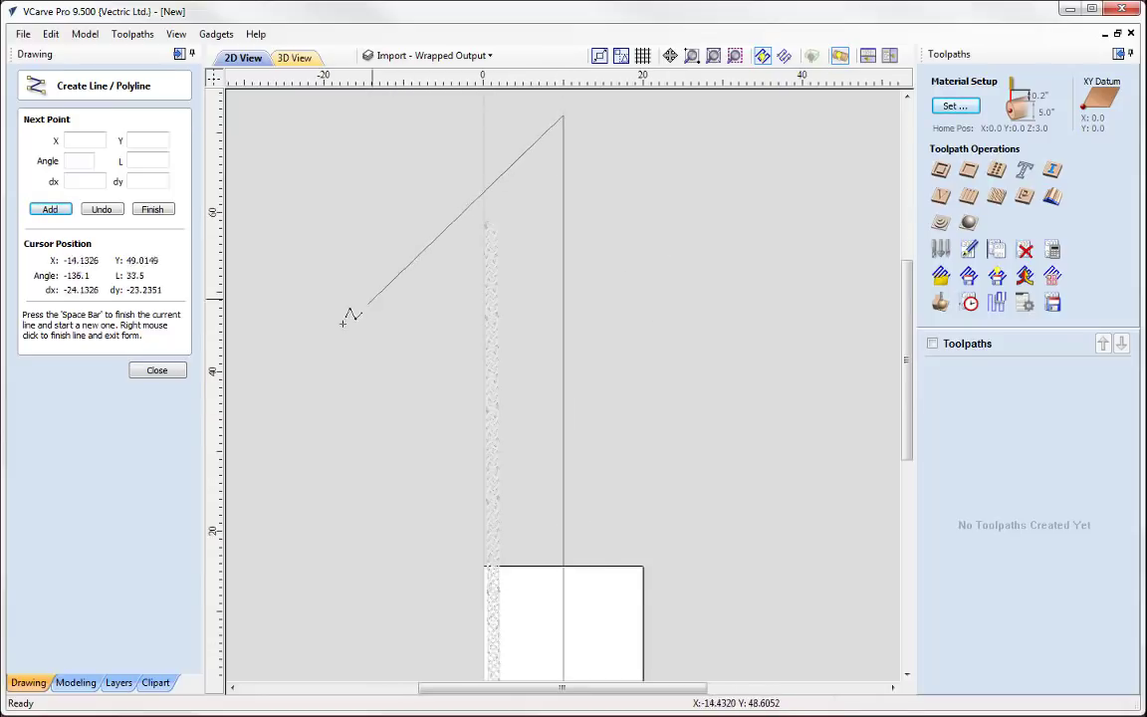
{"action": "left_click", "coordinate": [169, 373]}
{"action": "middle_click_drag", "start_coordinate": [553, 589], "coordinate": [555, 406]}
{"action": "middle_click_drag", "start_coordinate": [576, 458], "coordinate": [561, 598]}
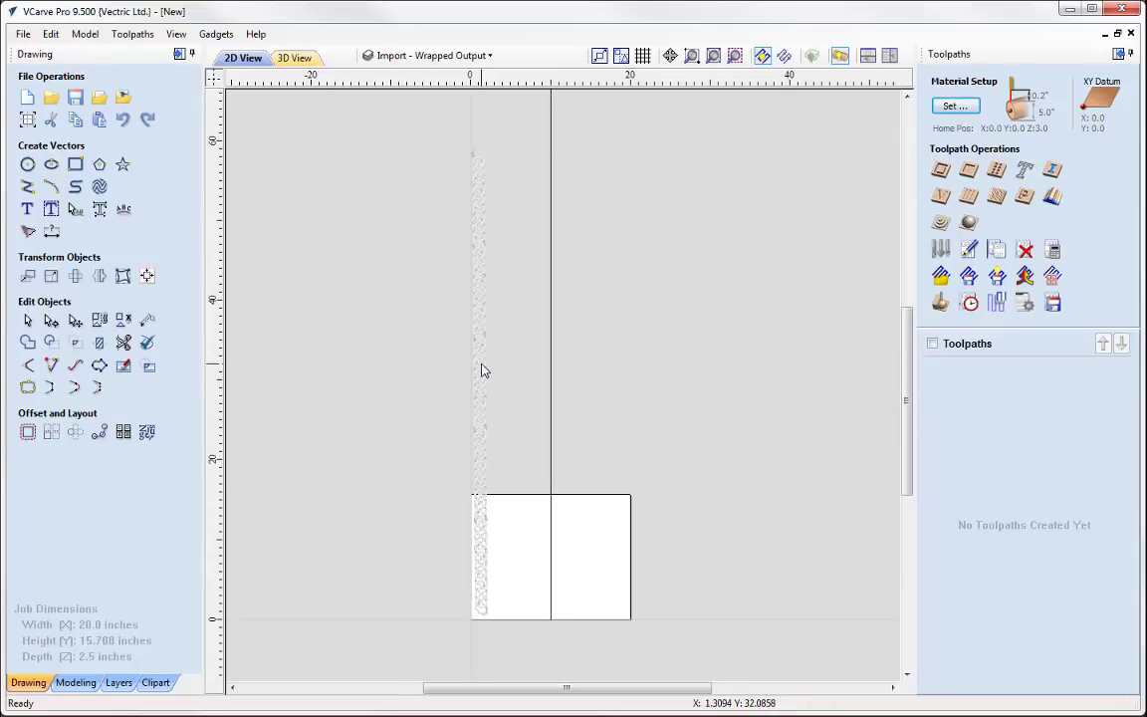
- Stretch the vertical weave sideways to a width of about 3.7 inches
{"action": "left_click", "coordinate": [482, 371]}
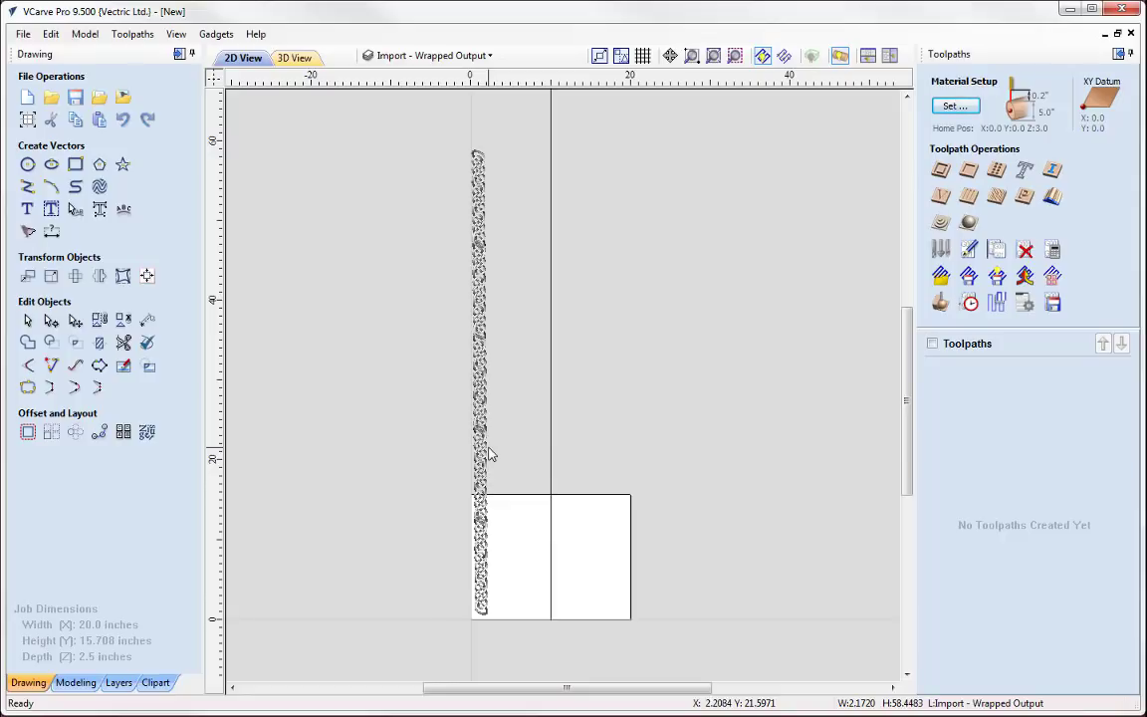
{"action": "scroll", "coordinate": [528, 438], "scroll_direction": "up", "scroll_amount": 3}
{"action": "left_click", "coordinate": [460, 430]}
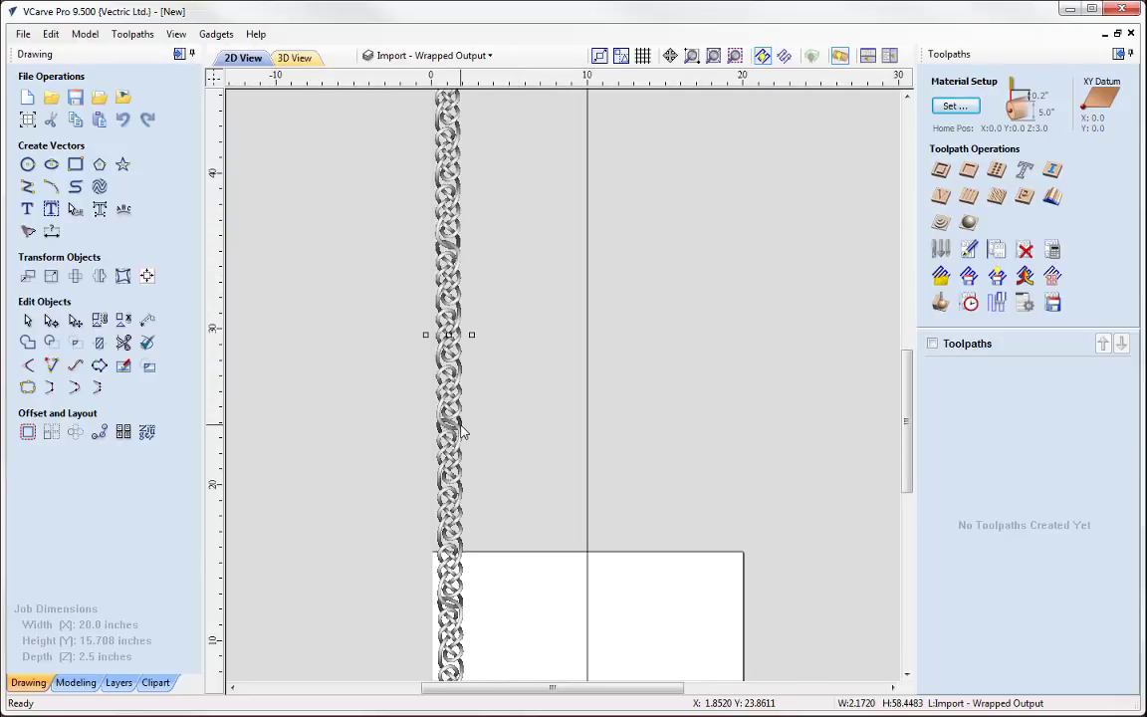
{"action": "left_click_drag", "start_coordinate": [471, 334], "coordinate": [494, 336]}
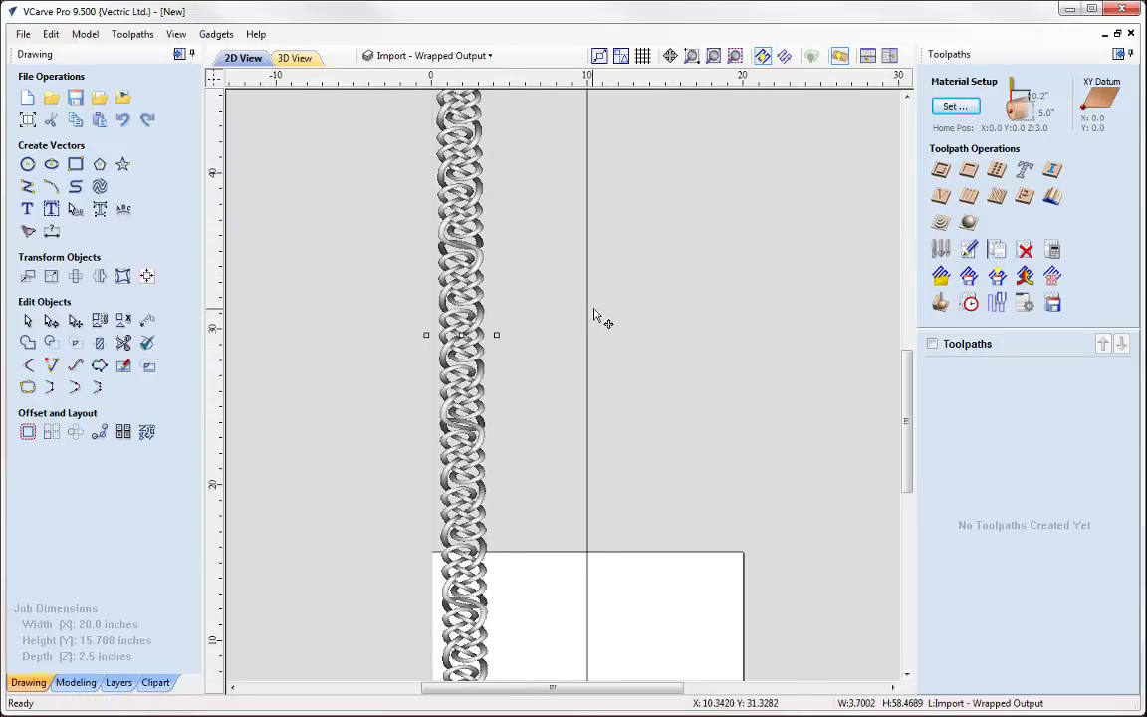
- Tilt the weave clockwise at about 11.4 by 72.9 inches so it leans toward the guide line's upper end, and nudge it down
{"action": "scroll", "coordinate": [597, 316], "scroll_direction": "down", "scroll_amount": 4}
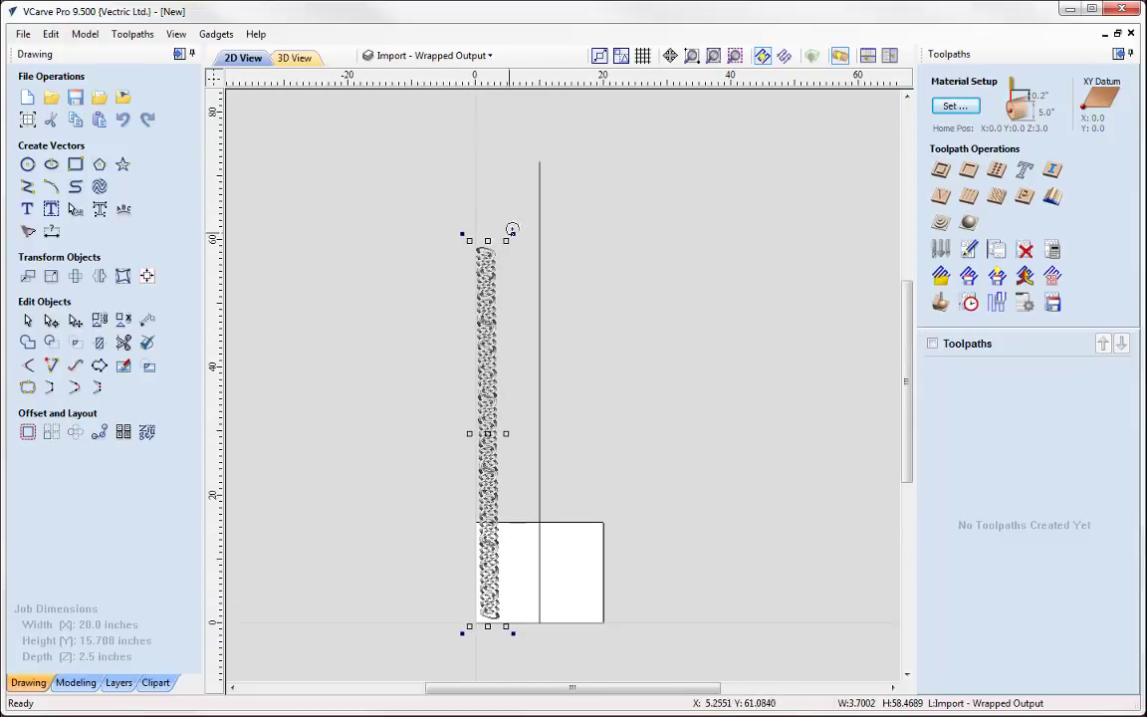
{"action": "left_click_drag", "start_coordinate": [512, 231], "coordinate": [544, 211]}
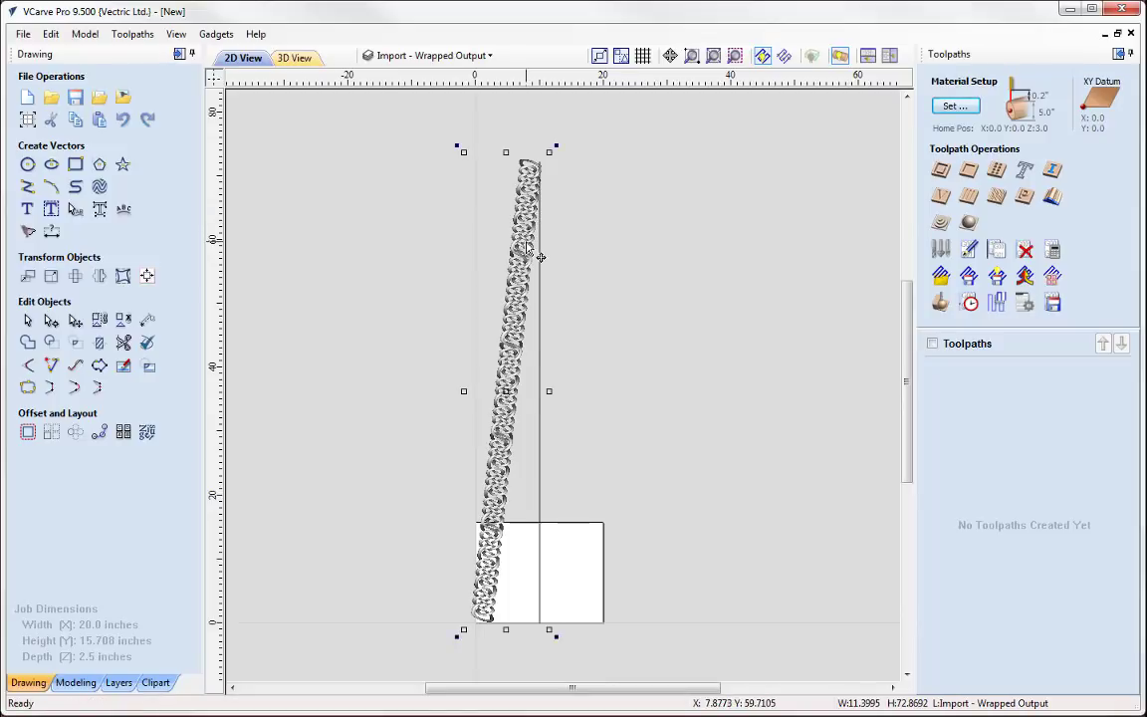
{"action": "key", "text": "Down"}
{"action": "key", "text": "Down"}
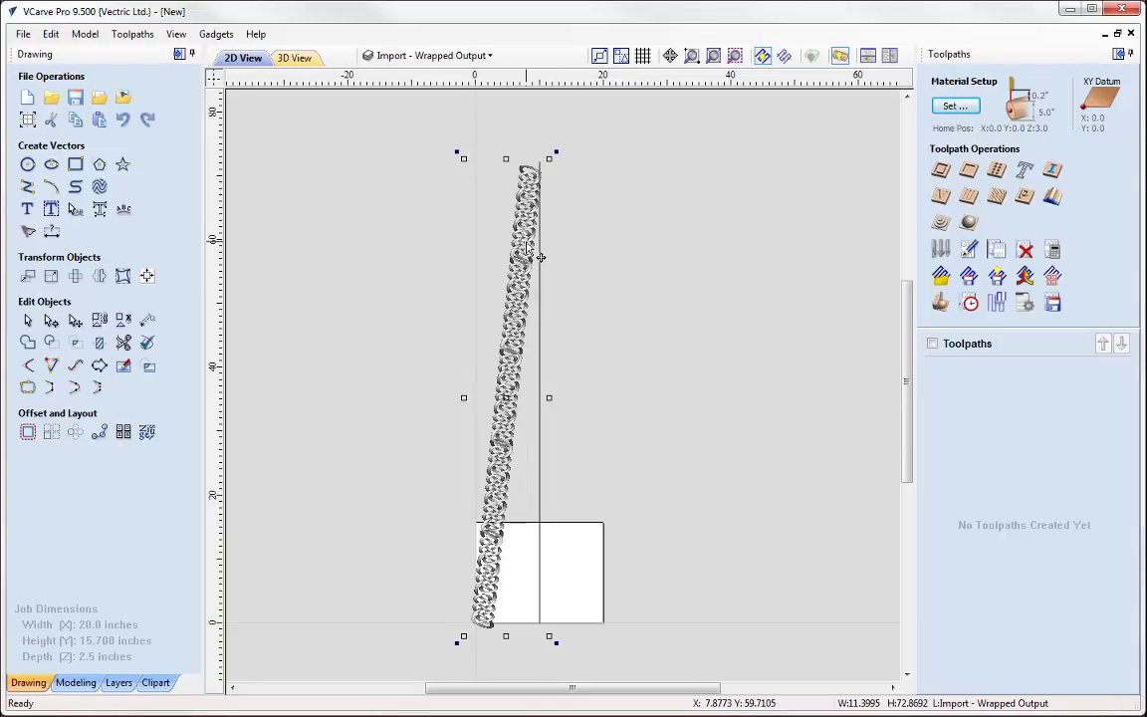
- Inspect the tilted weave on the wrapped cylinder, including its gap at the end, and return to the 2D layout
{"action": "left_click", "coordinate": [296, 59]}
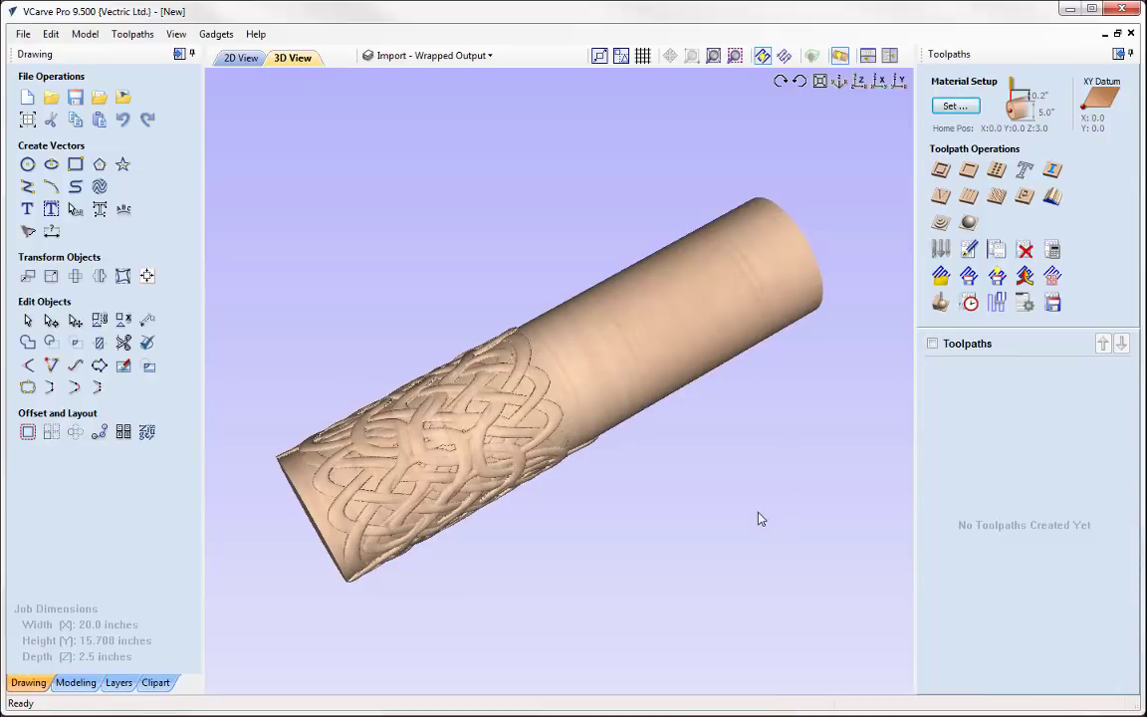
{"action": "left_click_drag", "start_coordinate": [759, 518], "coordinate": [762, 684]}
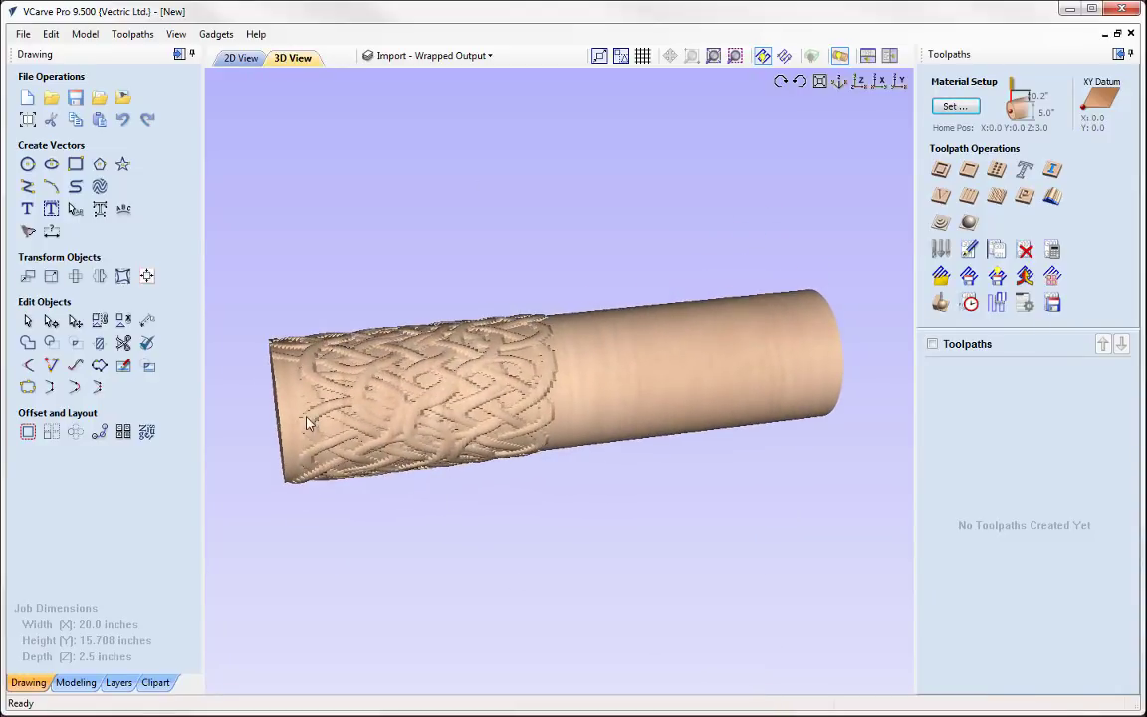
{"action": "left_click", "coordinate": [238, 61]}
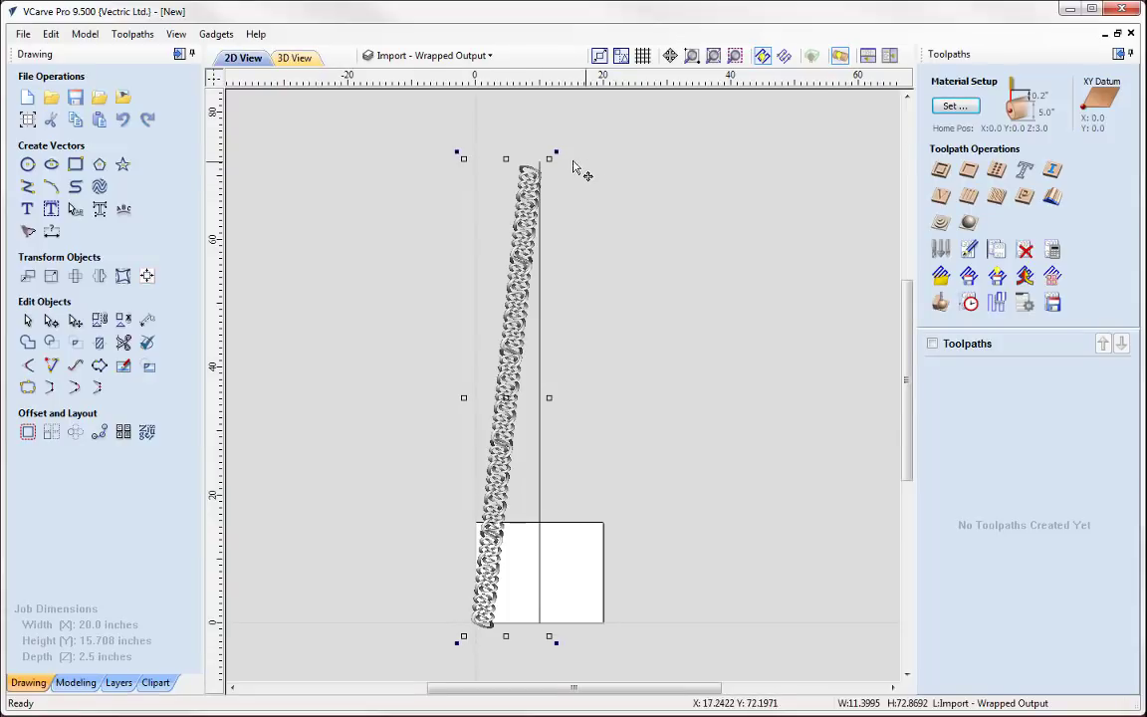
- Enlarge the tilted weave to about 12.9 by 82.4 inches and nudge it left toward the job's edge
{"action": "left_click_drag", "start_coordinate": [549, 159], "coordinate": [552, 155]}
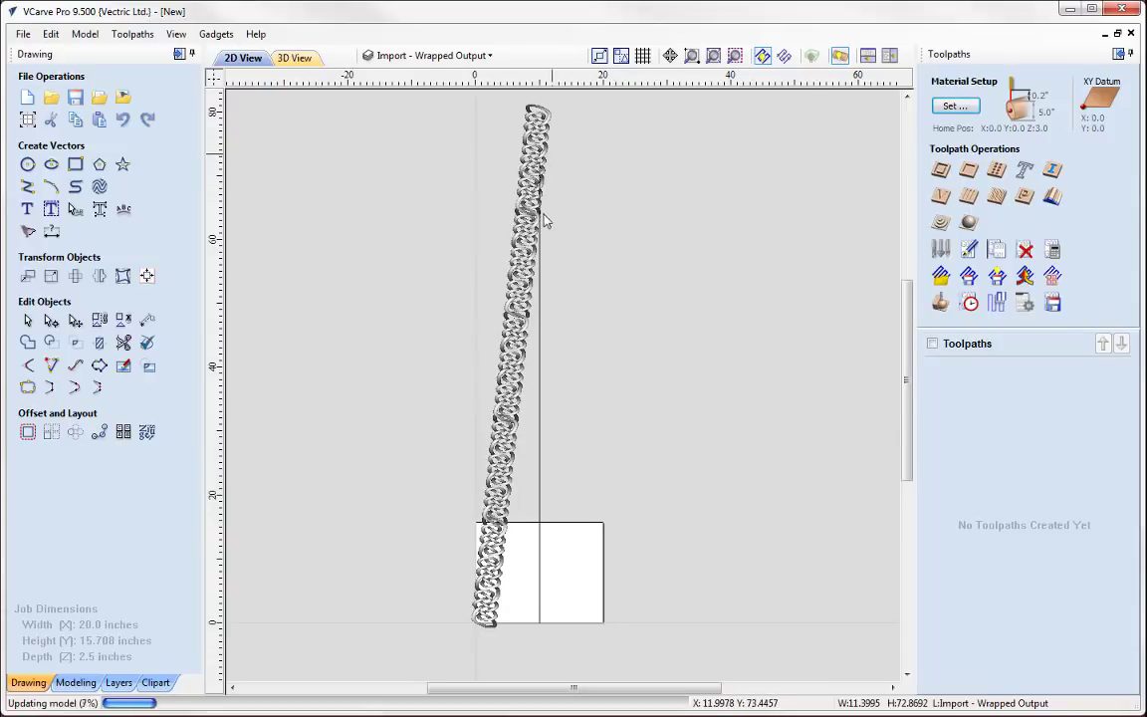
{"action": "key", "text": "Left"}
{"action": "key", "text": "Left"}
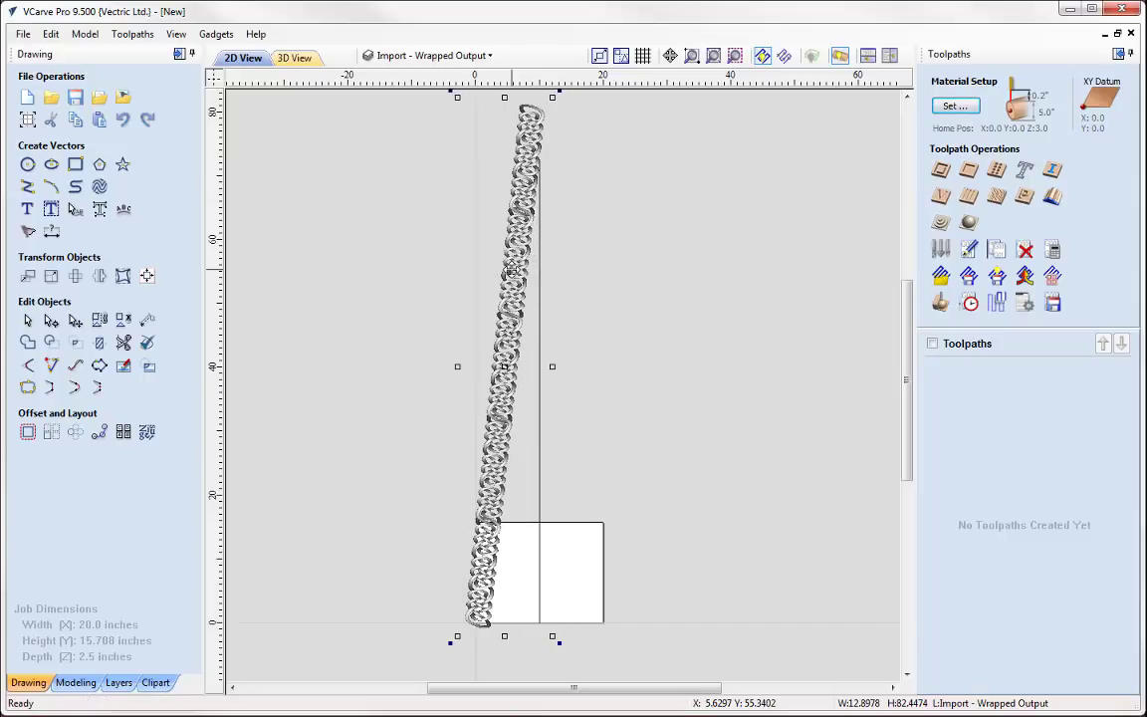
- Inspect the enlarged weave's coverage of the cylinder half from several angles and return to the 2D layout
{"action": "left_click", "coordinate": [293, 58]}
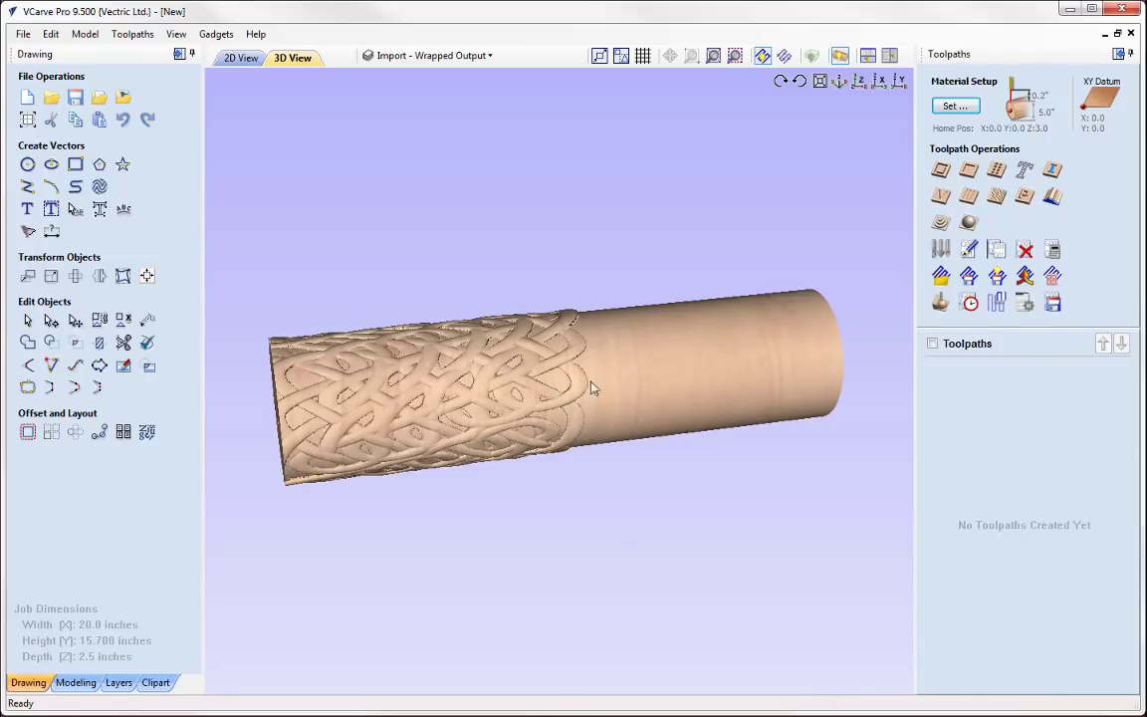
{"action": "left_click_drag", "start_coordinate": [532, 344], "coordinate": [379, 497]}
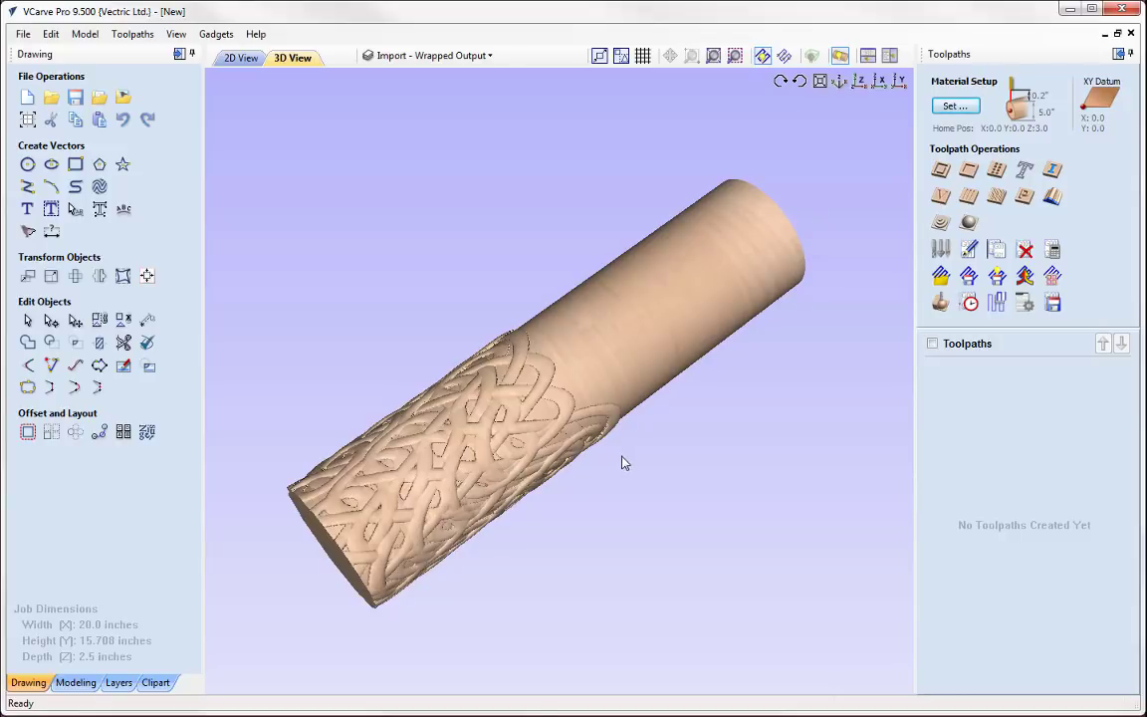
{"action": "left_click", "coordinate": [249, 63]}
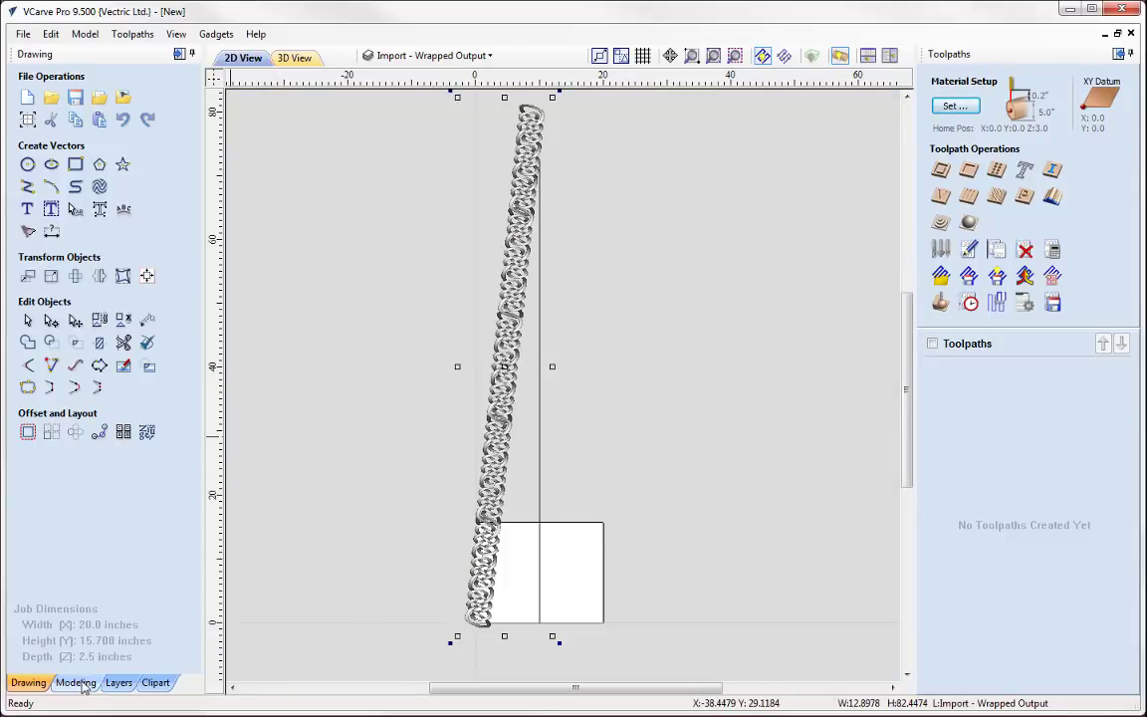
- Add the Circular_0.75 clipart from the 3D Tabs library folder to the half of the job beyond the guide line
{"action": "left_click", "coordinate": [155, 683]}
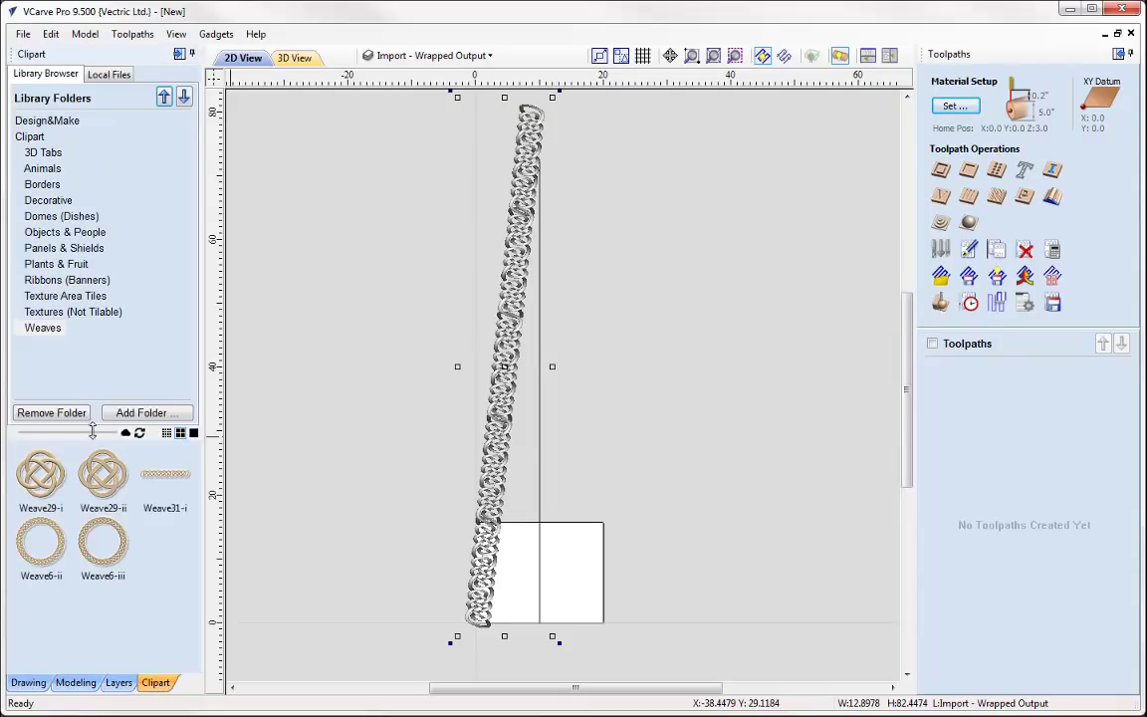
{"action": "left_click", "coordinate": [44, 154]}
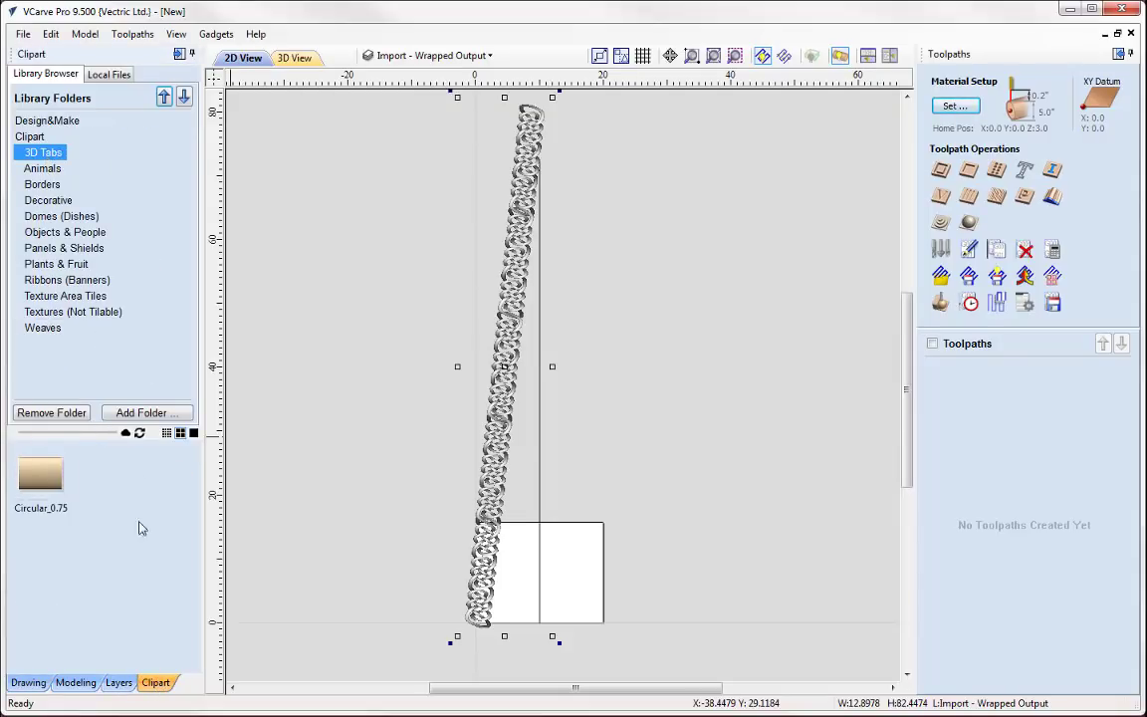
{"action": "left_click_drag", "start_coordinate": [40, 473], "coordinate": [571, 567]}
{"action": "middle_click_drag", "start_coordinate": [632, 605], "coordinate": [669, 484]}
{"action": "scroll", "coordinate": [653, 471], "scroll_direction": "up", "scroll_amount": 1}
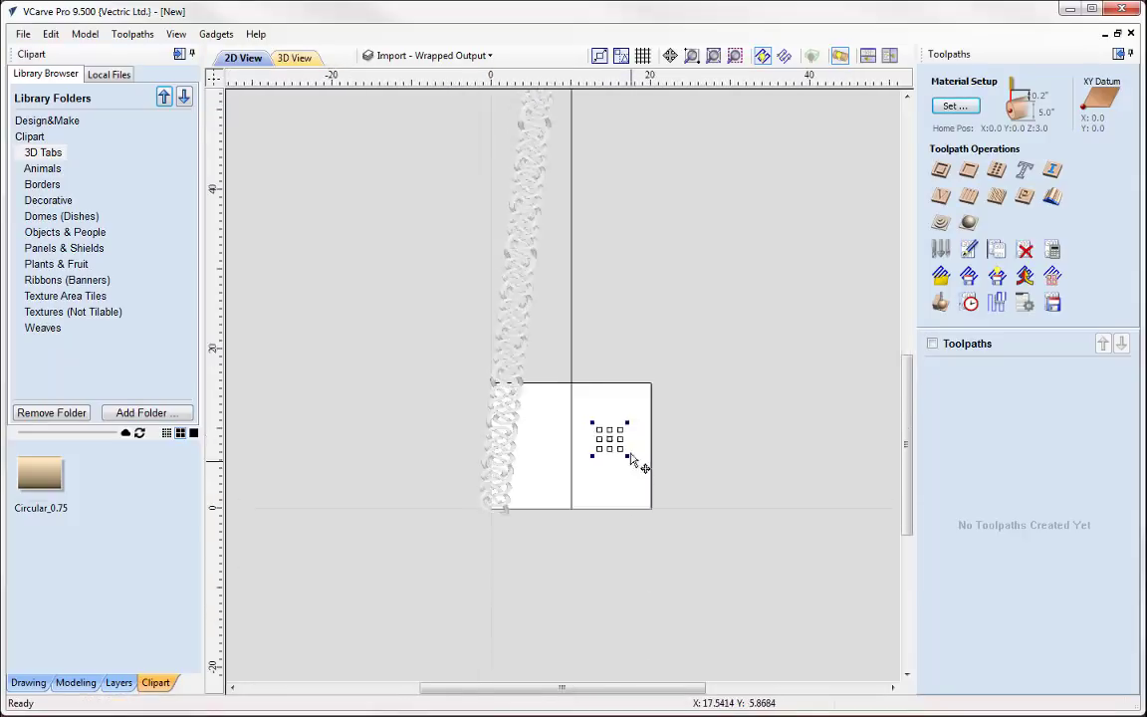
{"action": "scroll", "coordinate": [630, 454], "scroll_direction": "up", "scroll_amount": 3}
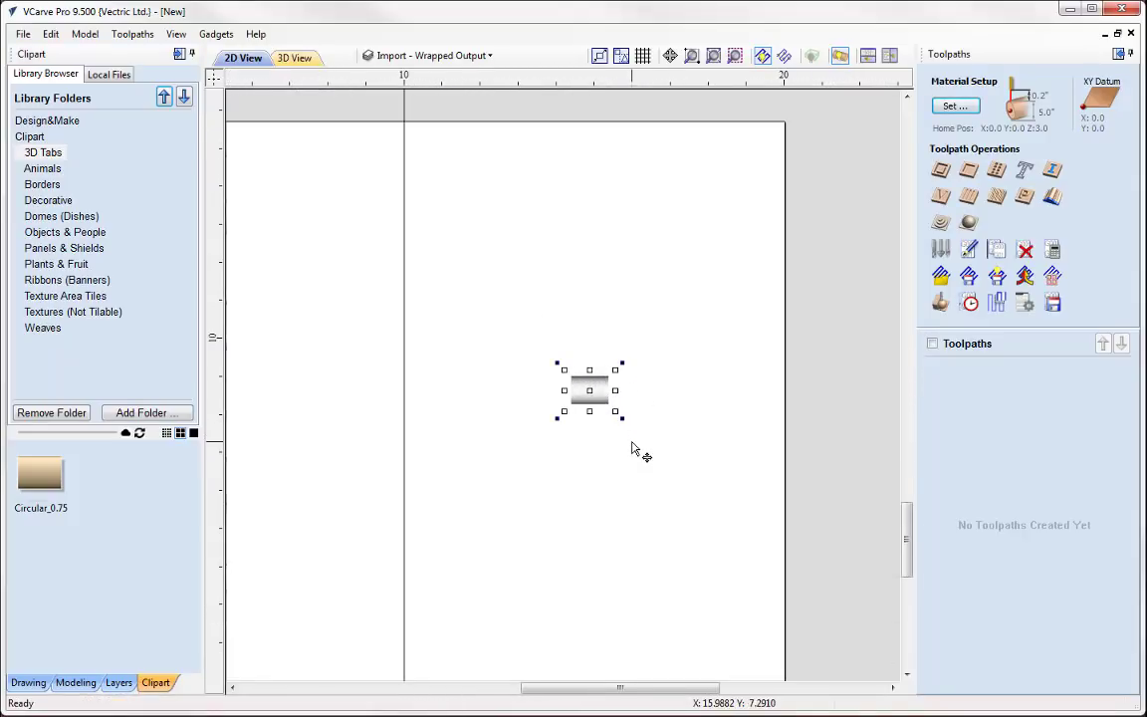
- Rotate the Circular_0.75 clipart 90 degrees and widen it to about 1.22 inches
{"action": "key", "text": "9"}
{"action": "key", "text": "9"}
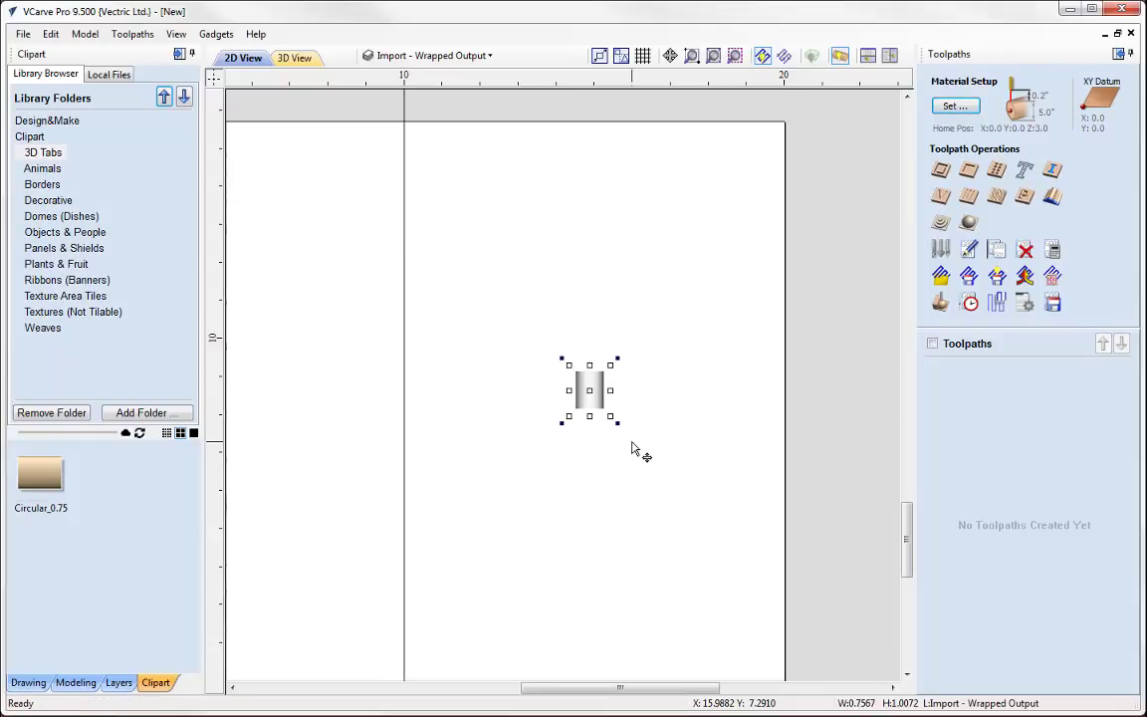
{"action": "middle_click_drag", "start_coordinate": [671, 345], "coordinate": [709, 310]}
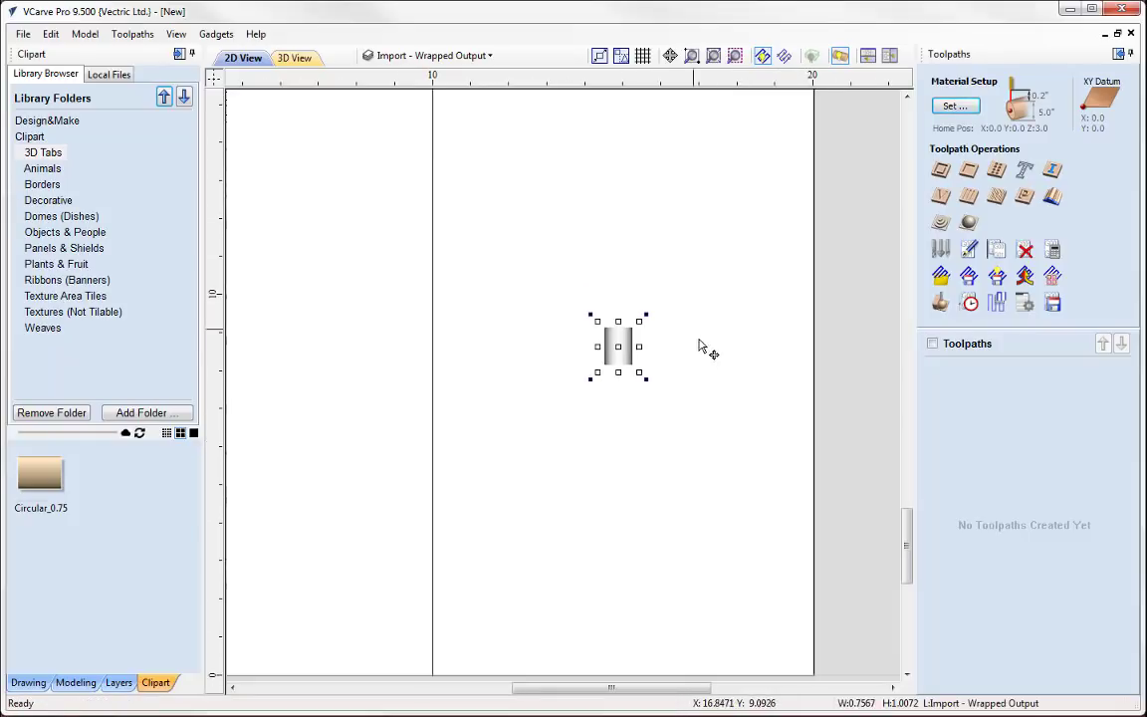
{"action": "left_click", "coordinate": [649, 352]}
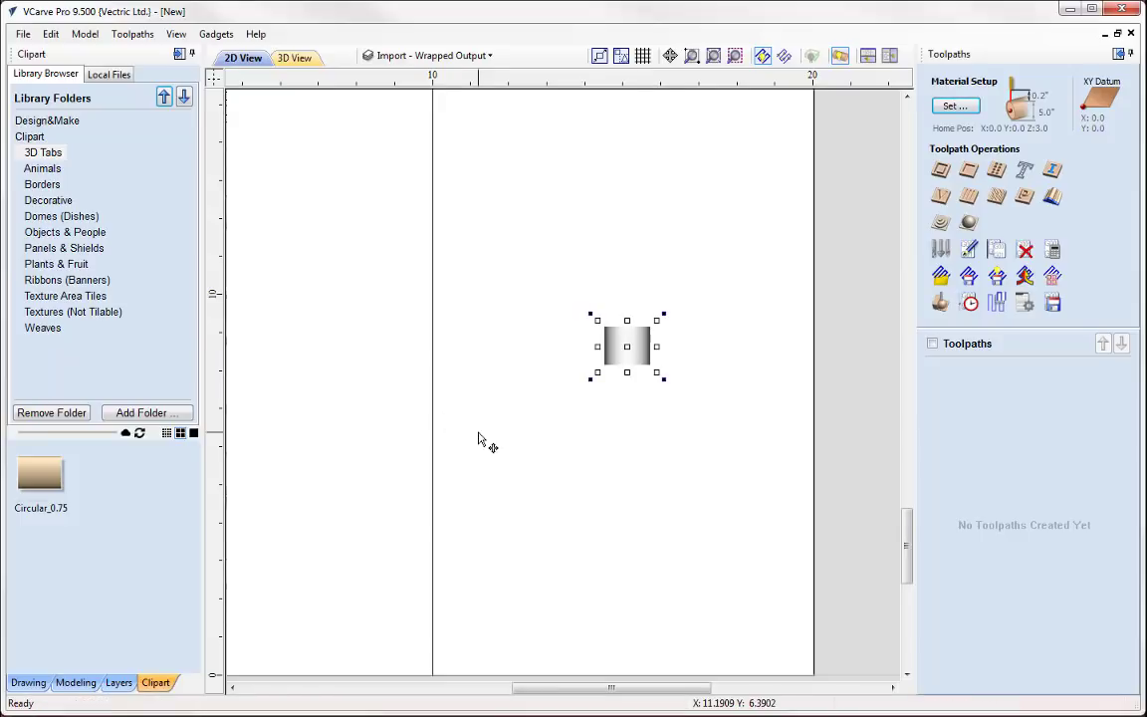
- Center the circular clipart on the material in both directions and reselect it
{"action": "left_click", "coordinate": [27, 682]}
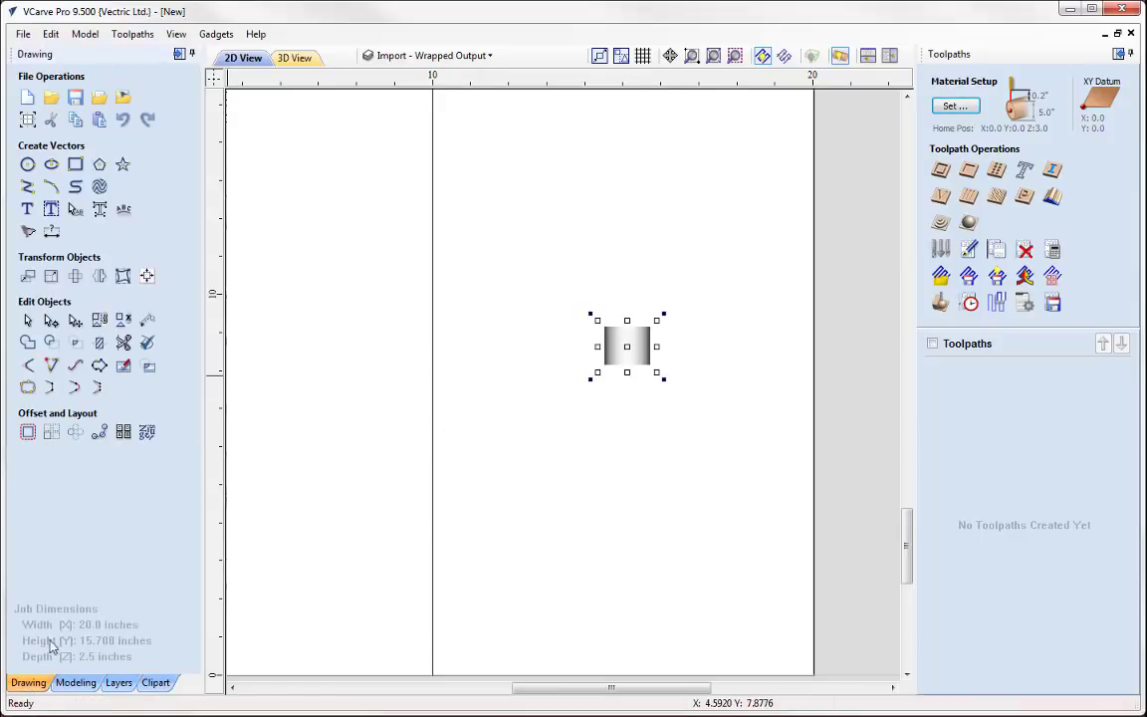
{"action": "left_click", "coordinate": [146, 276]}
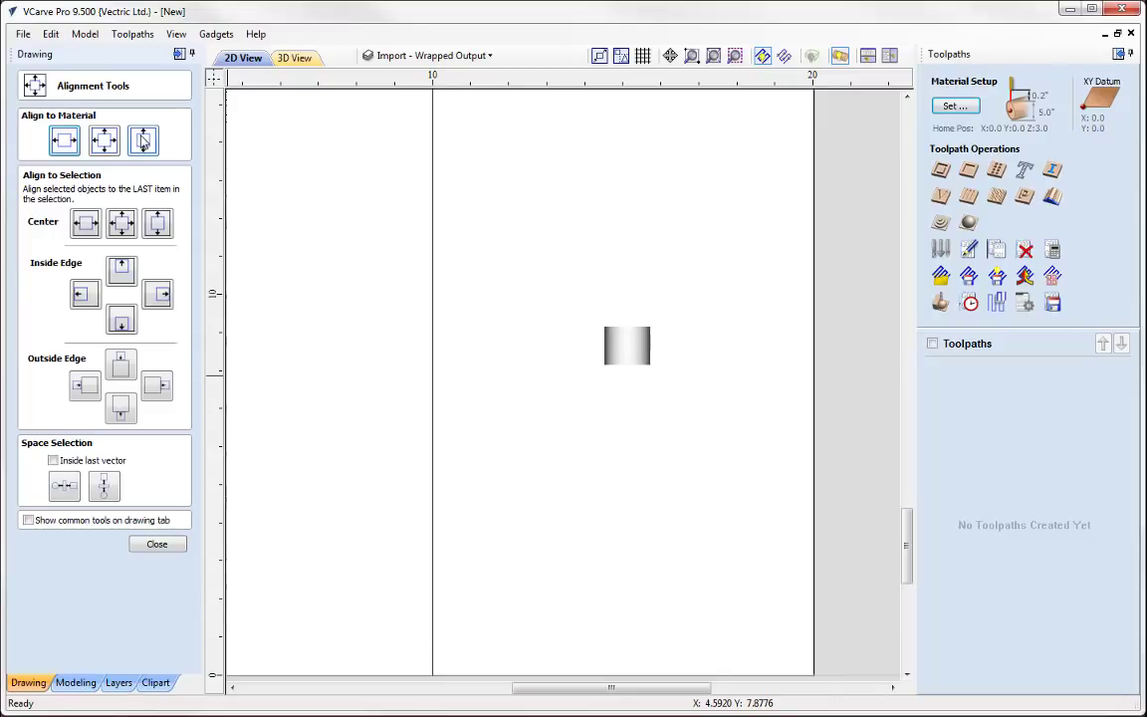
{"action": "left_click", "coordinate": [96, 129]}
{"action": "left_click", "coordinate": [160, 544]}
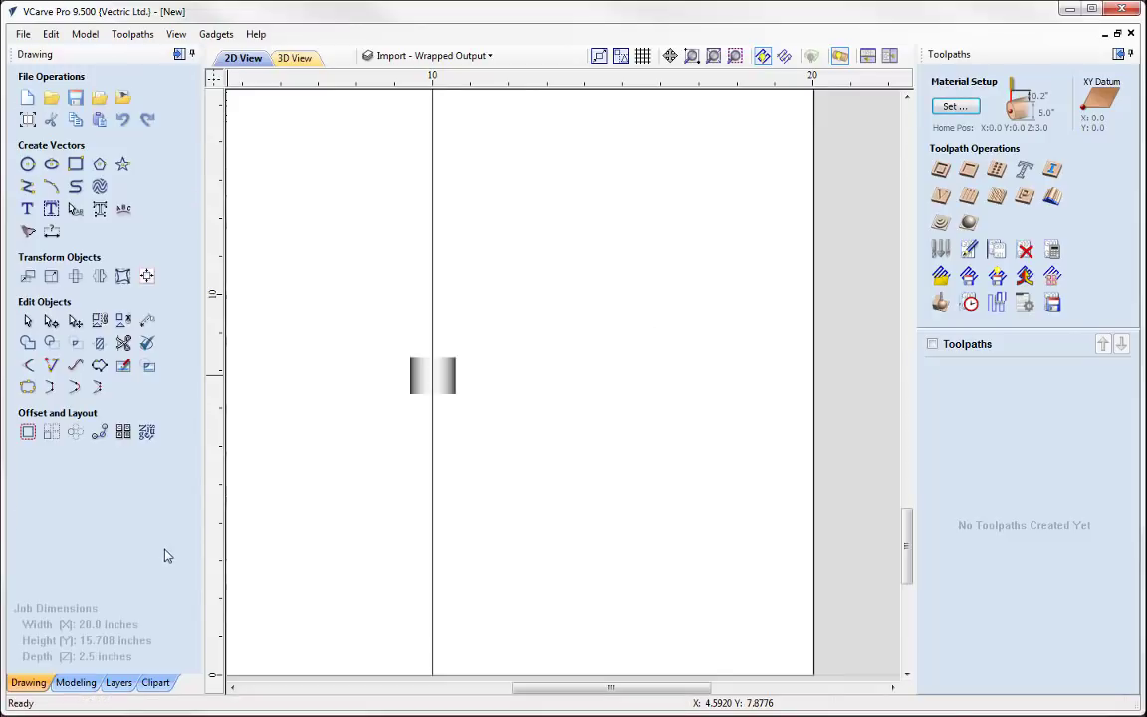
{"action": "left_click", "coordinate": [425, 377]}
- Stretch the centered clipart along the guide line past the job's upper edge, making it about 9.1 inches long
{"action": "middle_click_drag", "start_coordinate": [511, 334], "coordinate": [549, 444]}
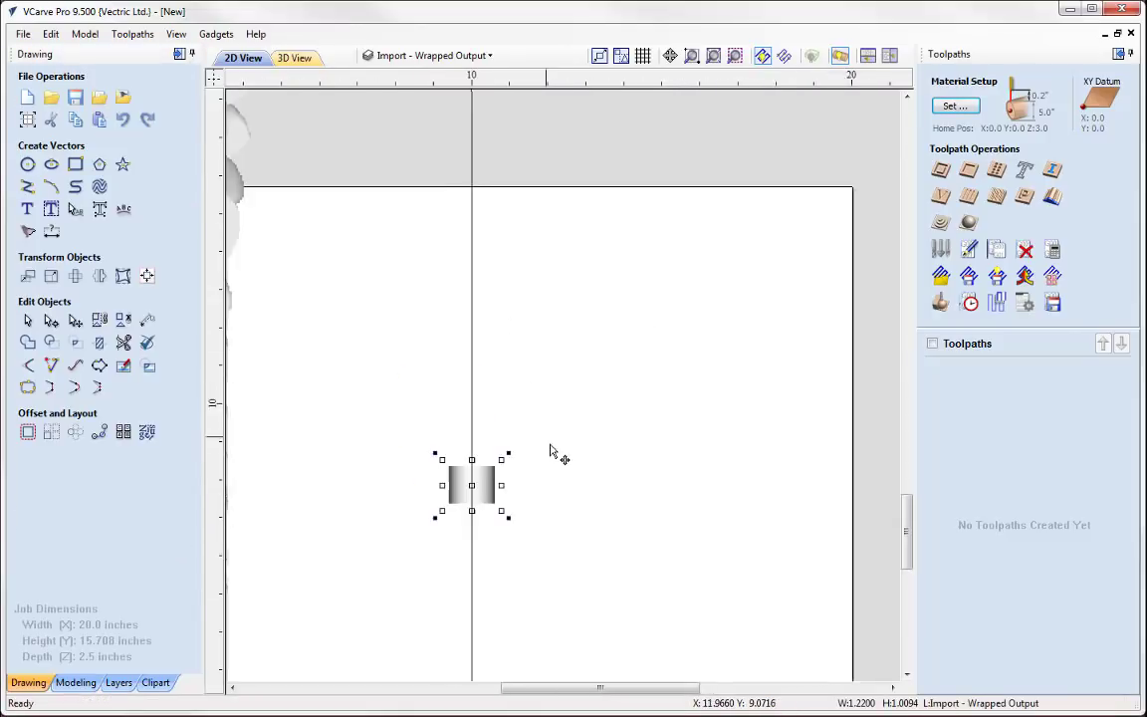
{"action": "scroll", "coordinate": [550, 447], "scroll_direction": "down", "scroll_amount": 2}
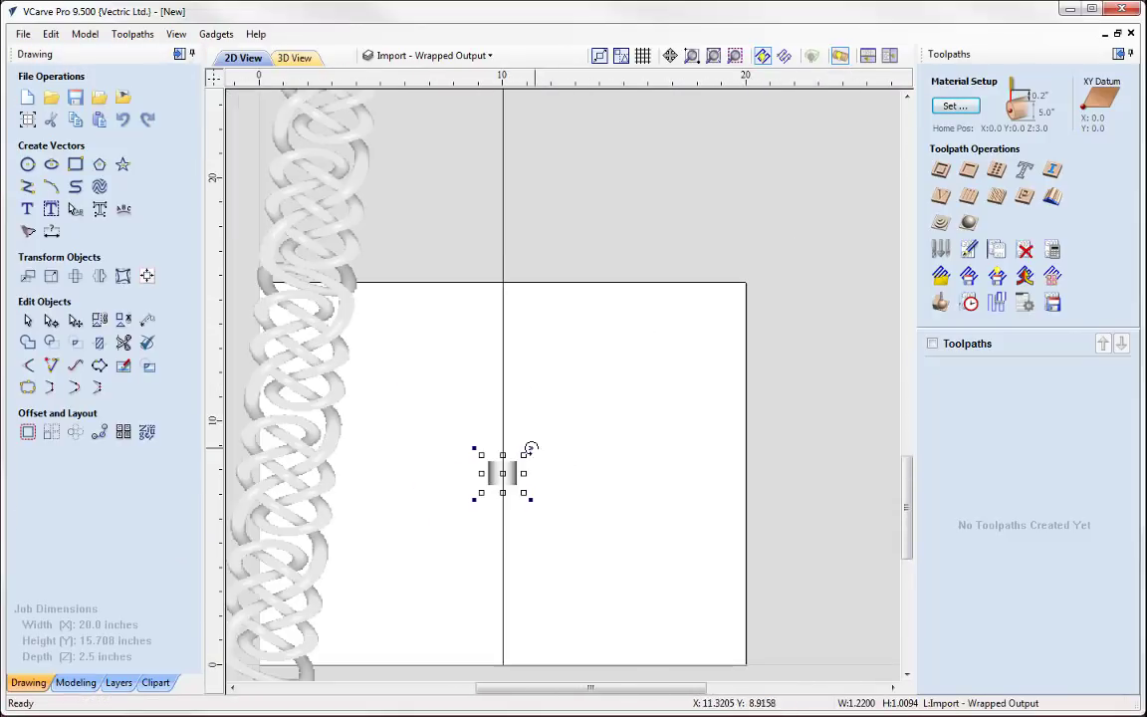
{"action": "left_click", "coordinate": [503, 355]}
{"action": "left_click", "coordinate": [506, 471]}
{"action": "left_click", "coordinate": [508, 470]}
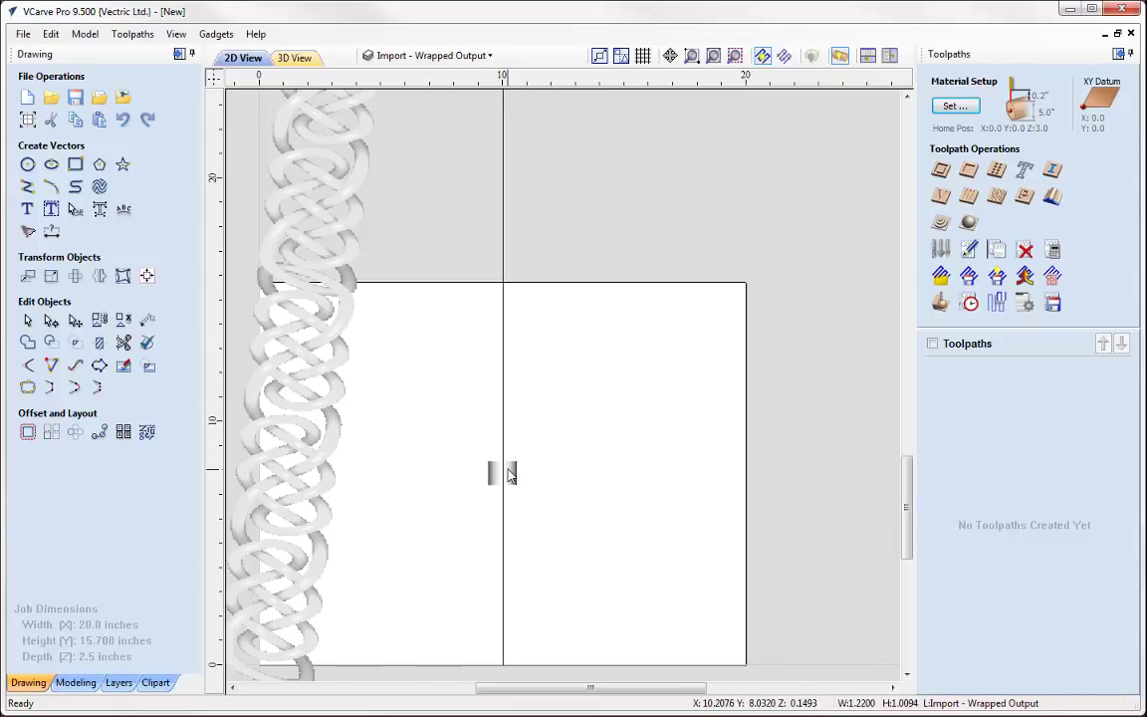
{"action": "left_click", "coordinate": [507, 474]}
{"action": "left_click_drag", "start_coordinate": [503, 454], "coordinate": [503, 268]}
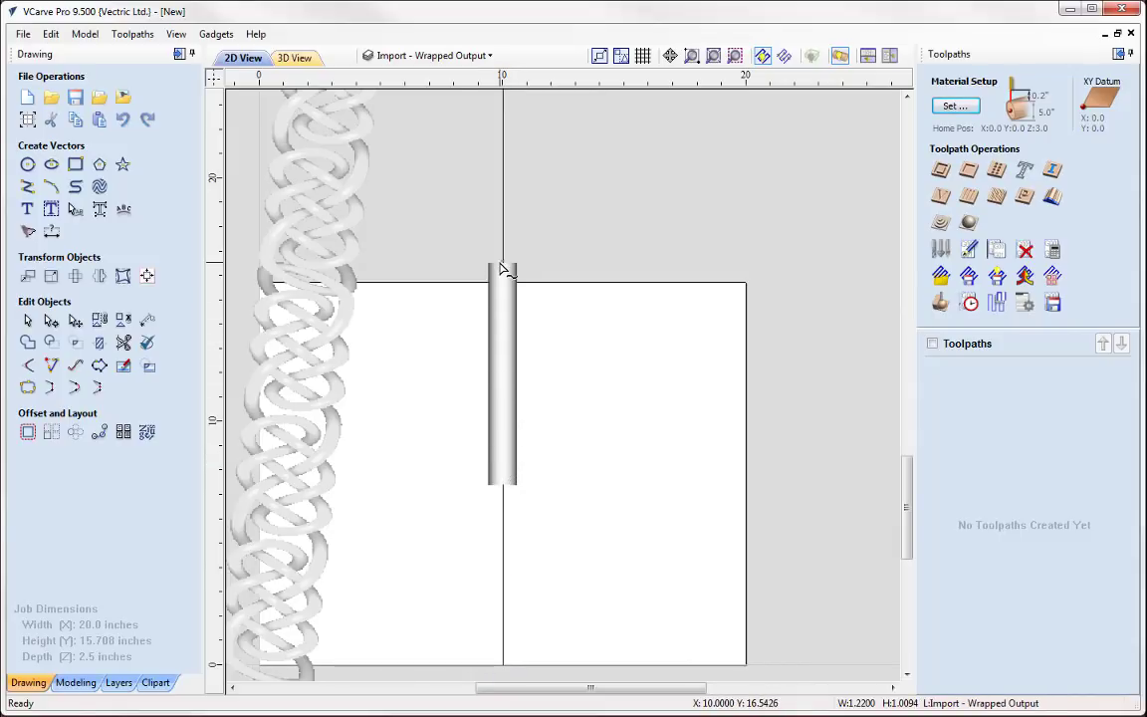
- Stretch the clipart's other end past the job's lower edge, making the band about 17.5 inches long
{"action": "middle_click_drag", "start_coordinate": [550, 474], "coordinate": [554, 301]}
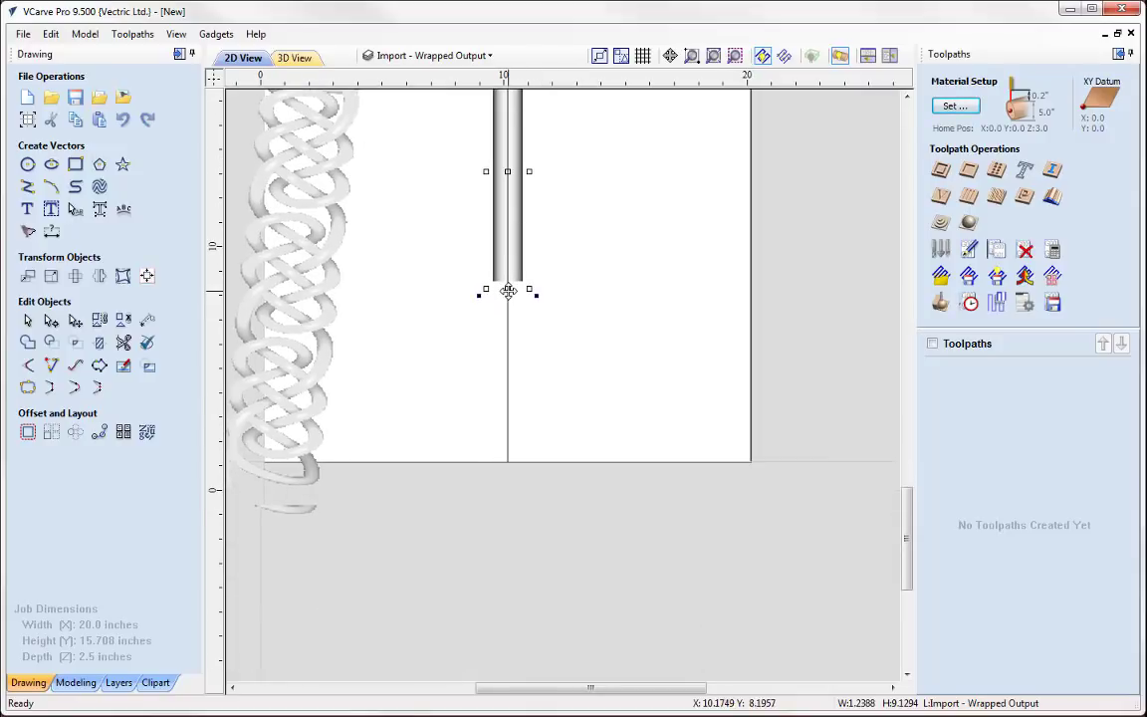
{"action": "left_click_drag", "start_coordinate": [507, 290], "coordinate": [505, 388]}
{"action": "key", "text": "ctrl+z"}
{"action": "scroll", "coordinate": [529, 402], "scroll_direction": "up", "scroll_amount": 2}
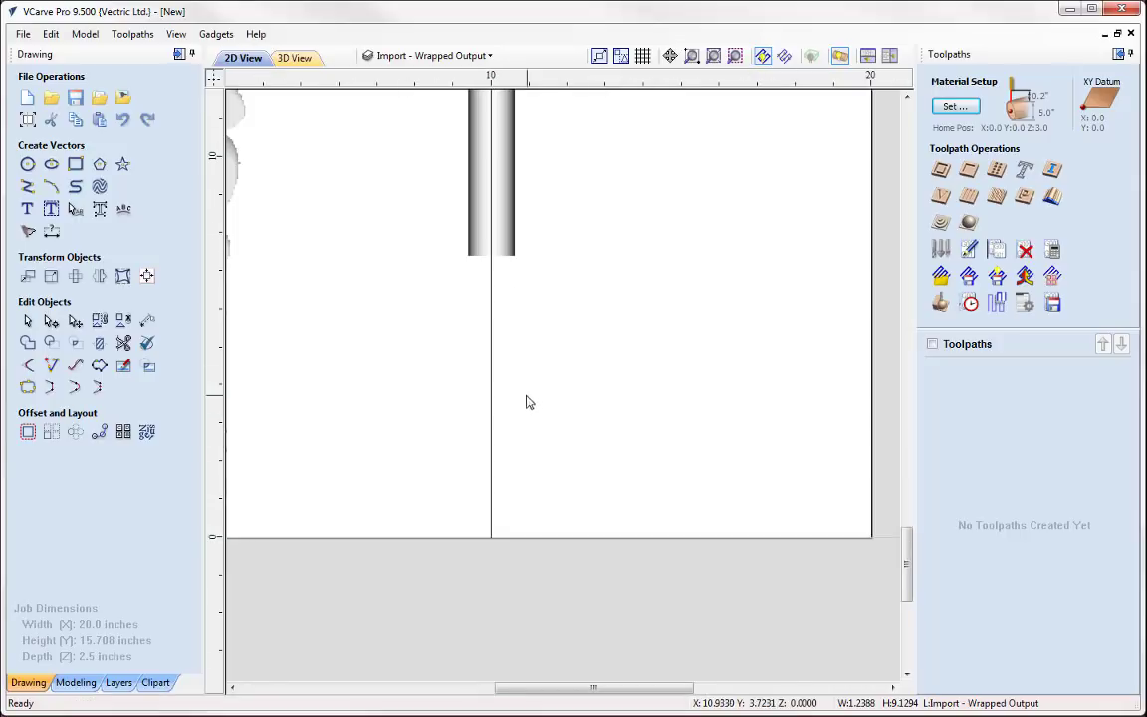
{"action": "left_click", "coordinate": [490, 257]}
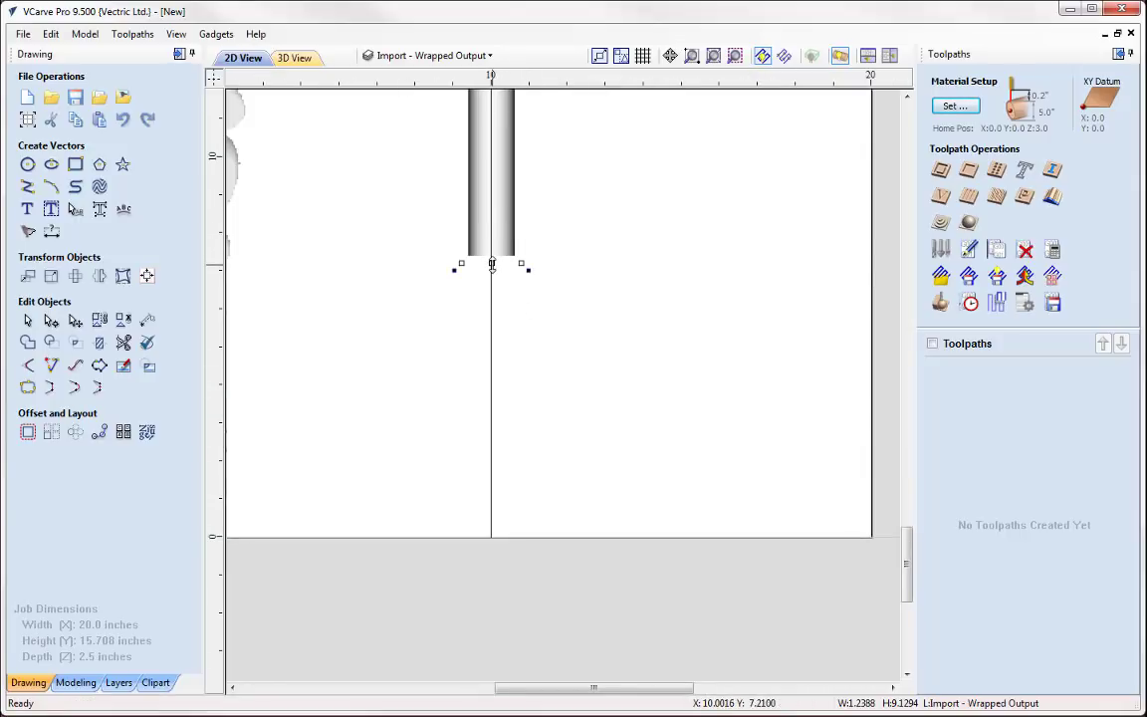
{"action": "left_click_drag", "start_coordinate": [491, 264], "coordinate": [504, 573]}
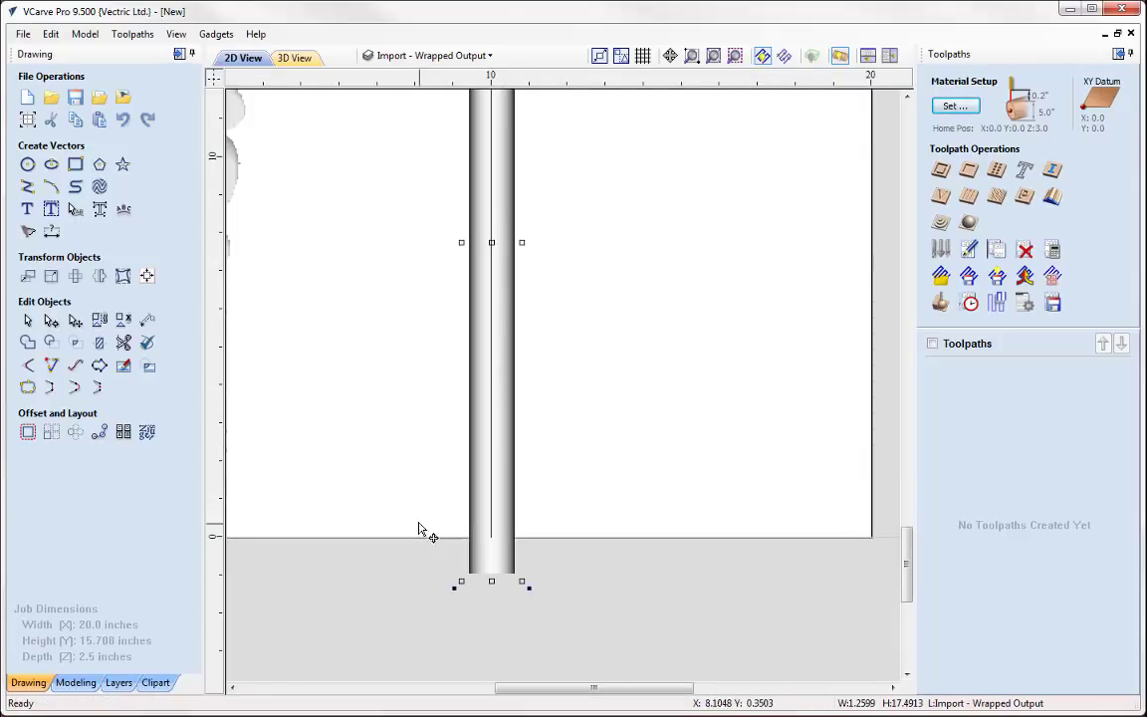
{"action": "scroll", "coordinate": [426, 554], "scroll_direction": "down", "scroll_amount": 1}
{"action": "middle_click_drag", "start_coordinate": [429, 560], "coordinate": [527, 645]}
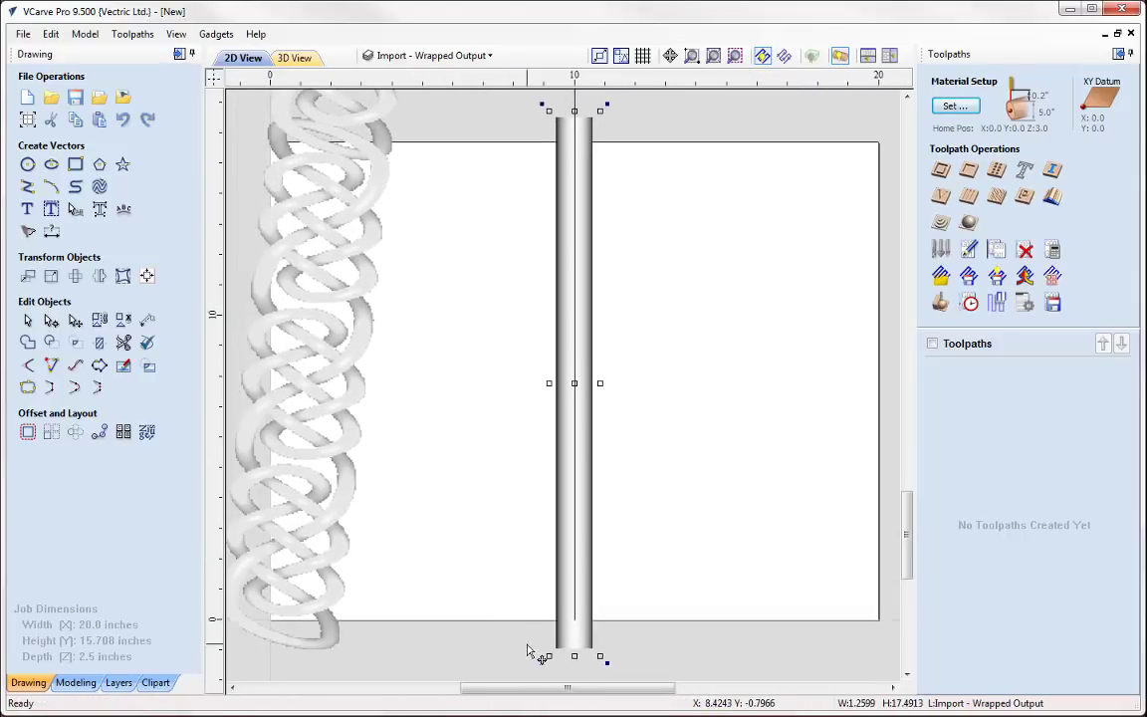
- Insert a new component level and move the Circular_0.75 component into it
{"action": "left_click", "coordinate": [76, 683]}
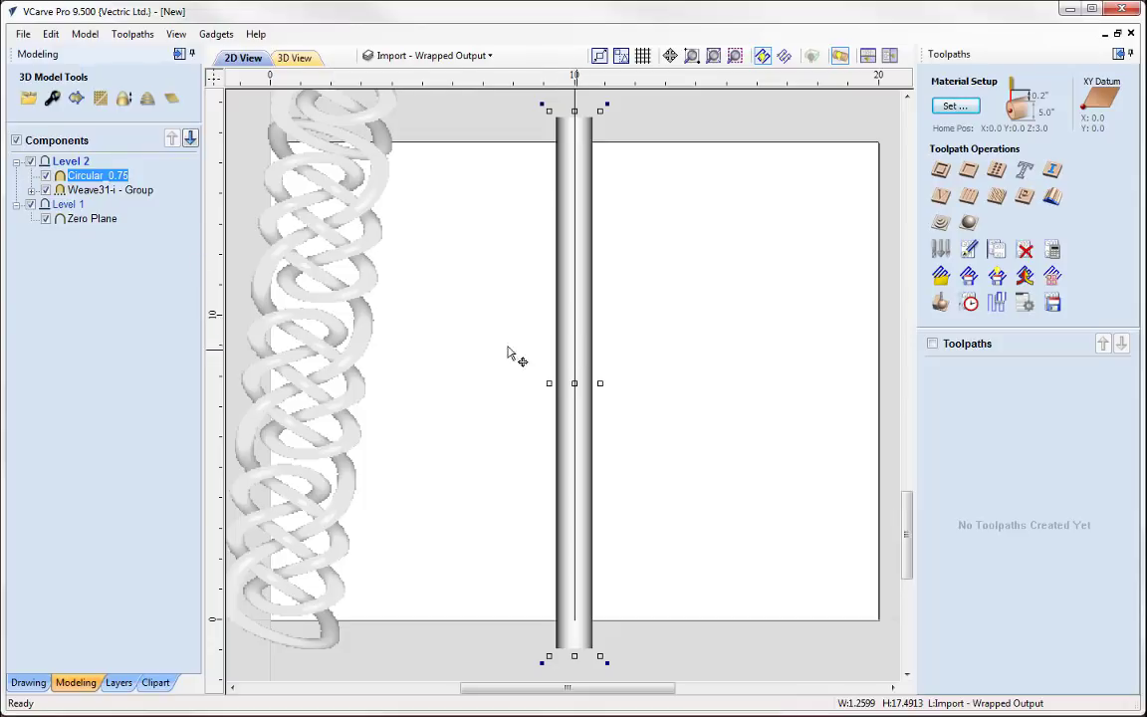
{"action": "left_click", "coordinate": [70, 166]}
{"action": "right_click", "coordinate": [68, 164]}
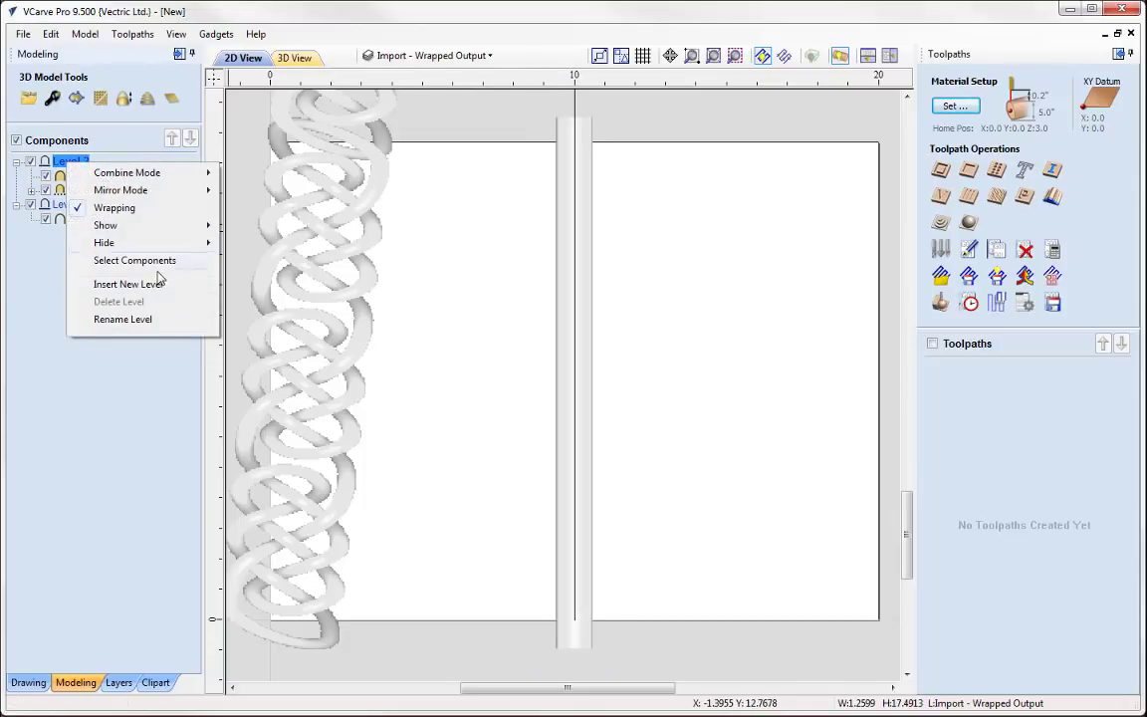
{"action": "left_click", "coordinate": [127, 284]}
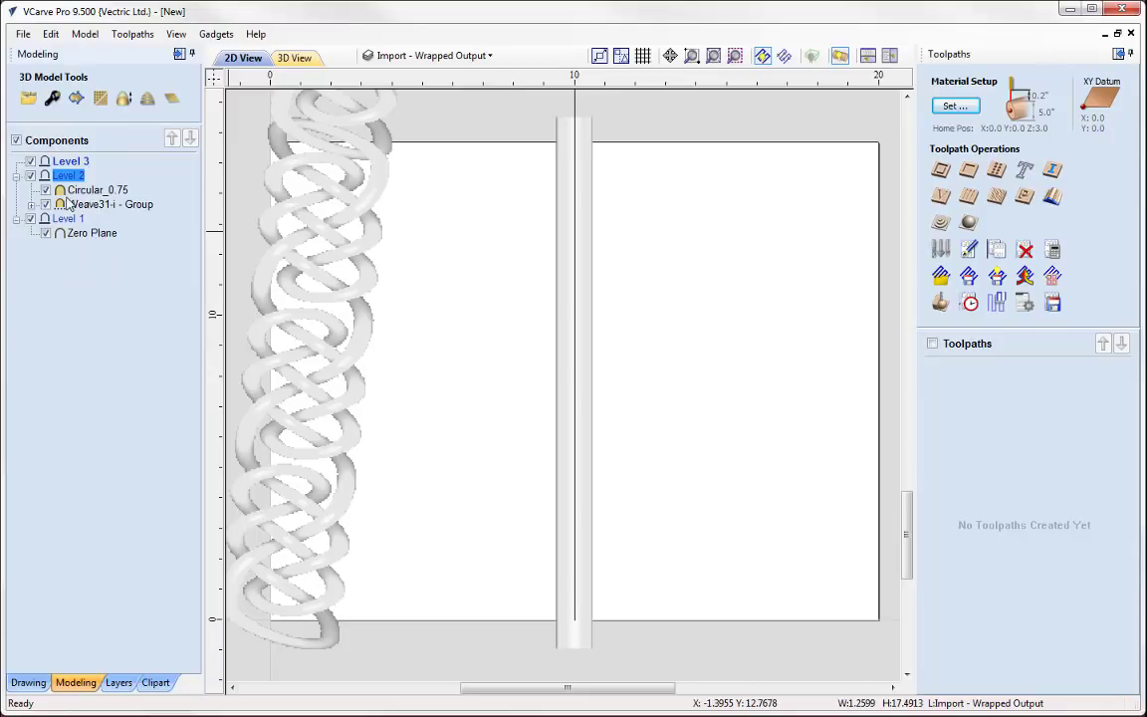
{"action": "left_click_drag", "start_coordinate": [88, 189], "coordinate": [80, 175]}
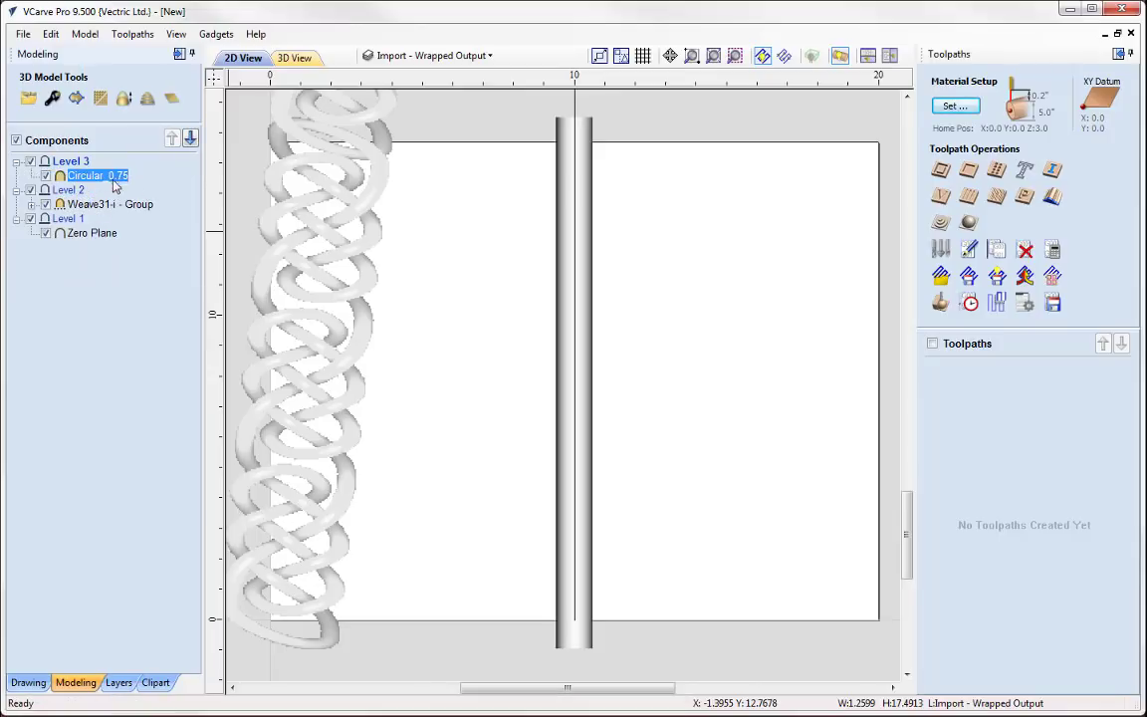
- Set the Circular_0.75 component's shape height to 0.3 inches
{"action": "double_click", "coordinate": [61, 178]}
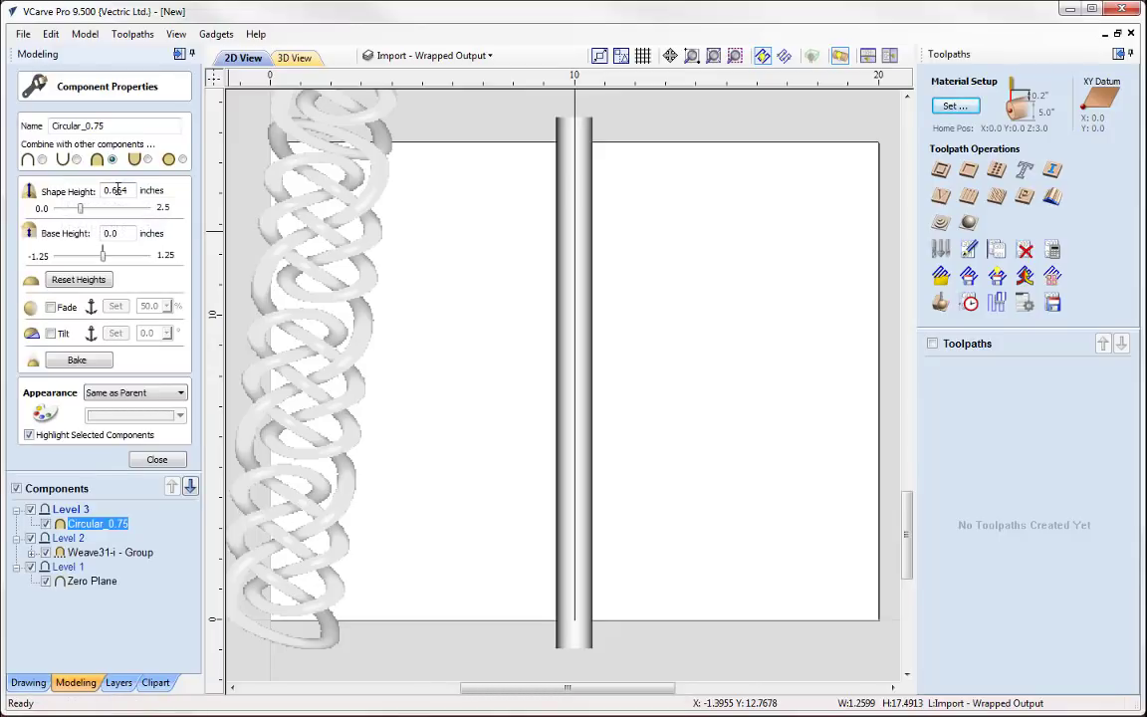
{"action": "double_click", "coordinate": [115, 192]}
{"action": "left_click", "coordinate": [169, 460]}
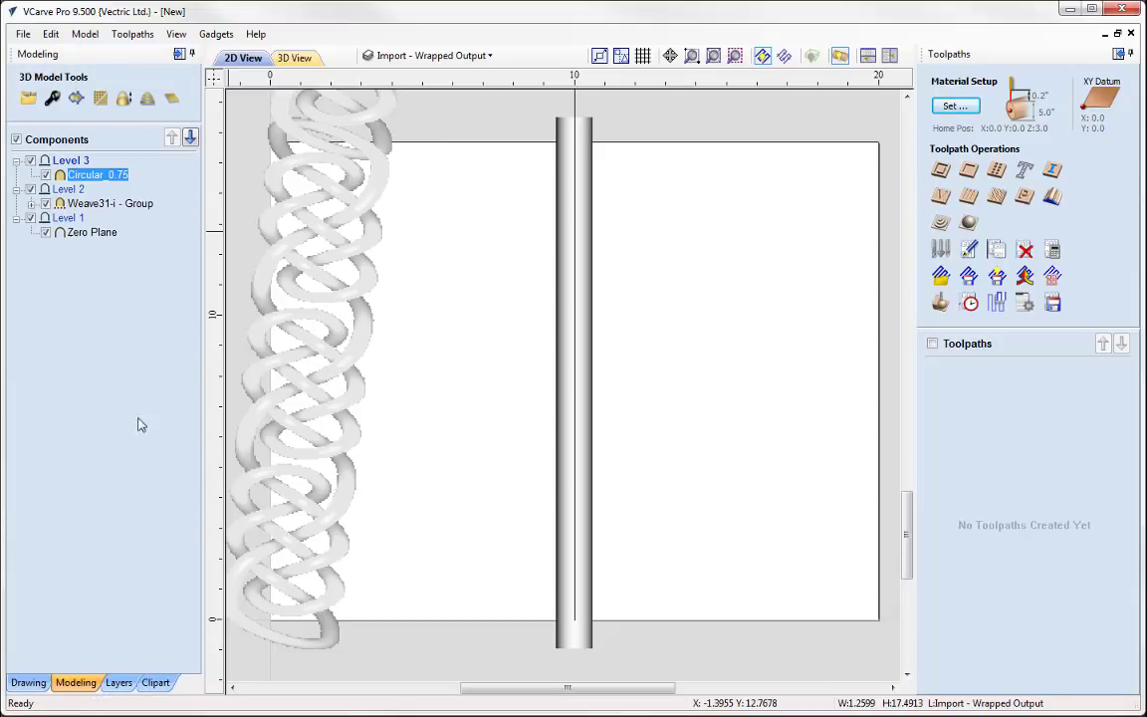
- Enter a new shape height for the Weave31-i group and reselect the Circular_0.75 component
{"action": "double_click", "coordinate": [60, 205]}
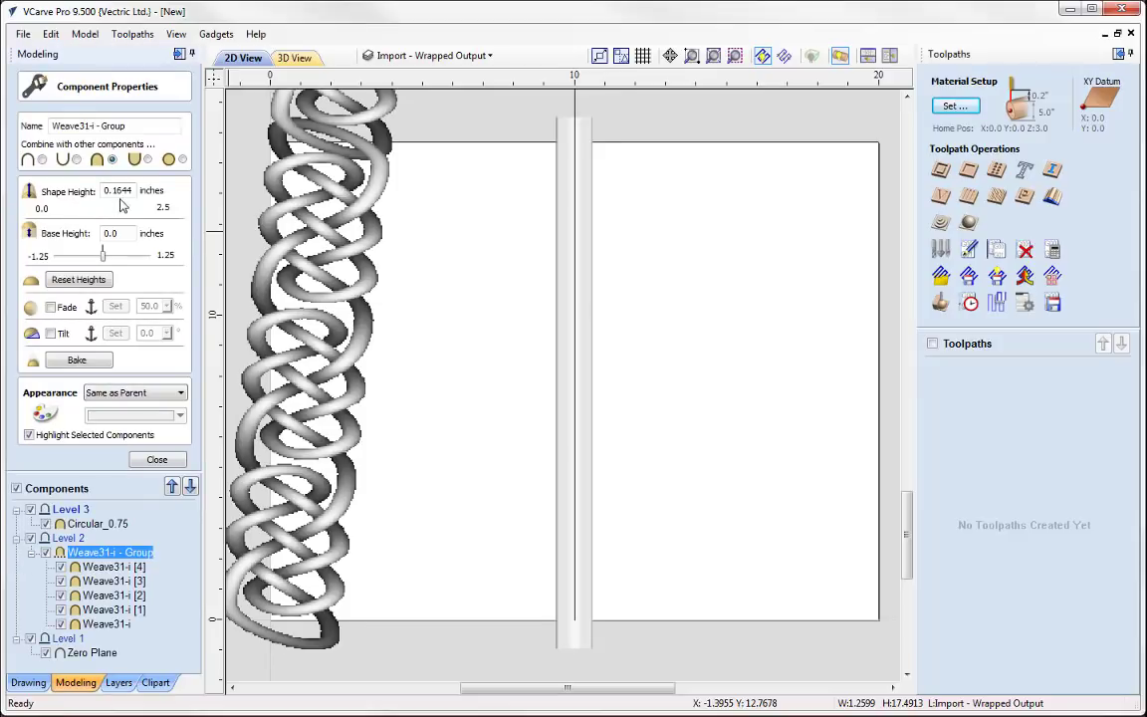
{"action": "double_click", "coordinate": [139, 191]}
{"action": "type", "text": "1"}
{"action": "left_click", "coordinate": [571, 493]}
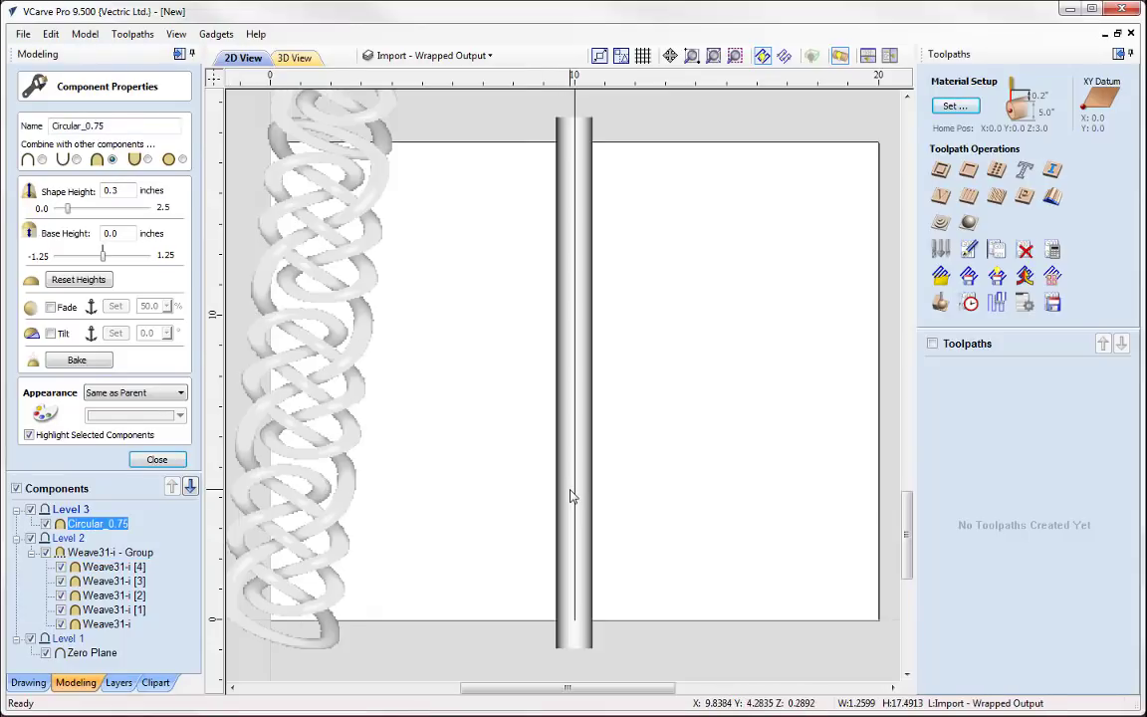
- Set Level 3's combine mode to Merge and inspect where the band meets the weave on the wrapped cylinder
{"action": "left_click", "coordinate": [295, 57]}
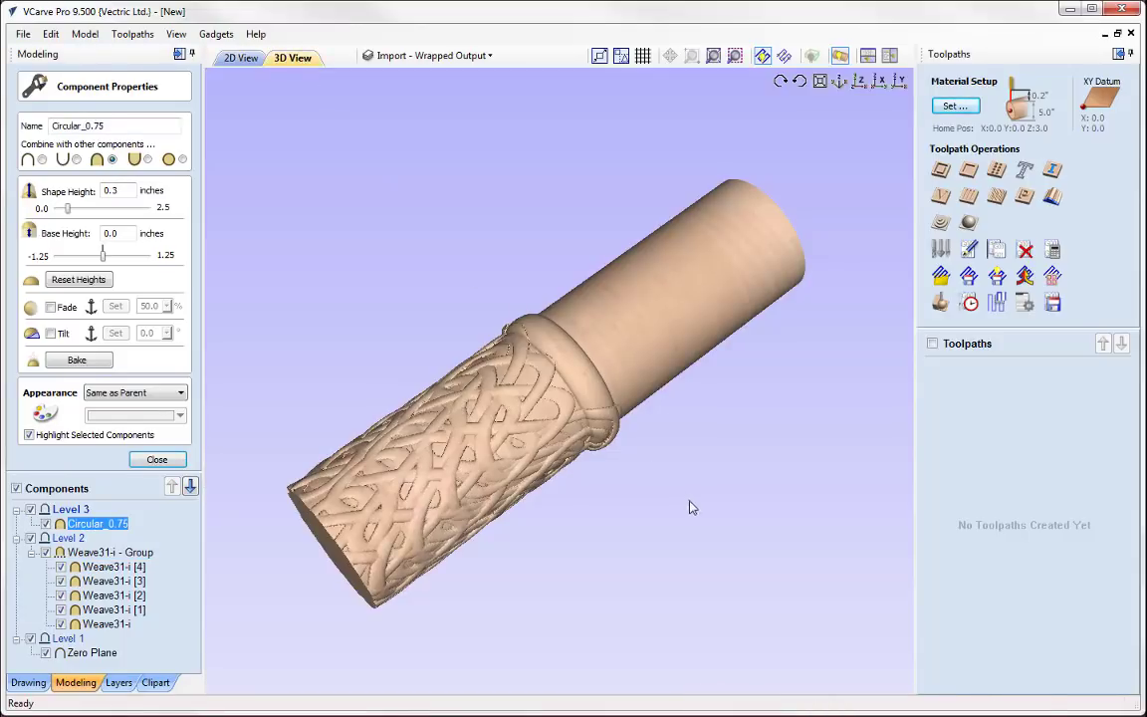
{"action": "left_click_drag", "start_coordinate": [642, 505], "coordinate": [617, 474]}
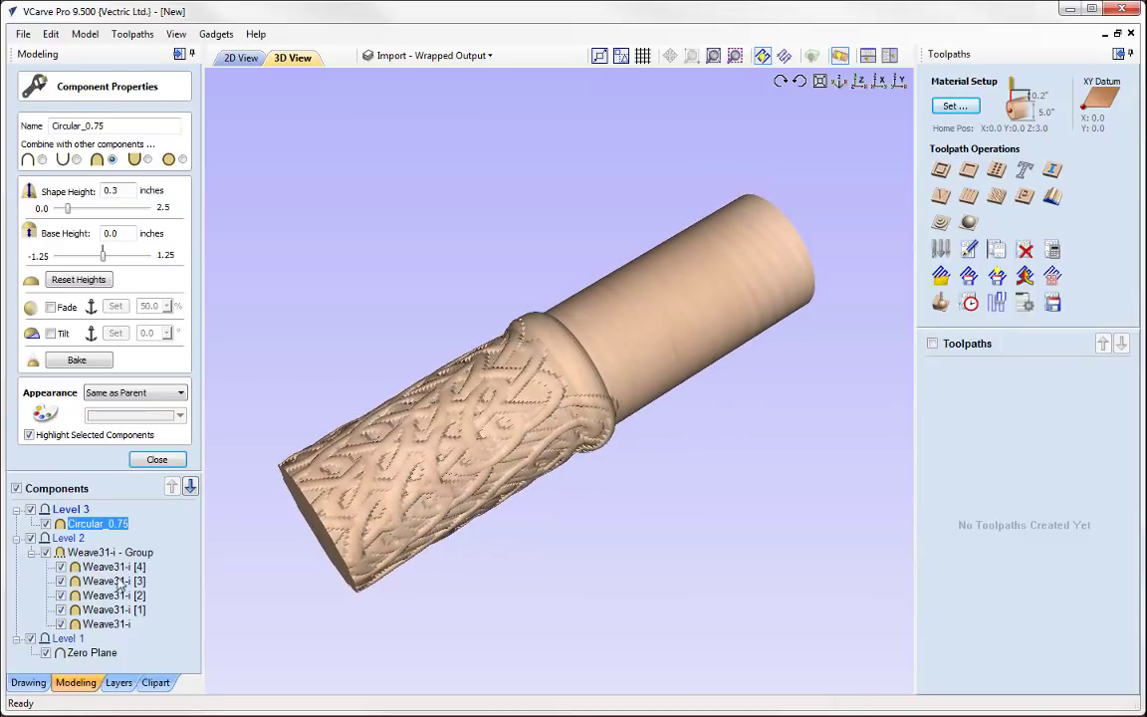
{"action": "left_click", "coordinate": [73, 510]}
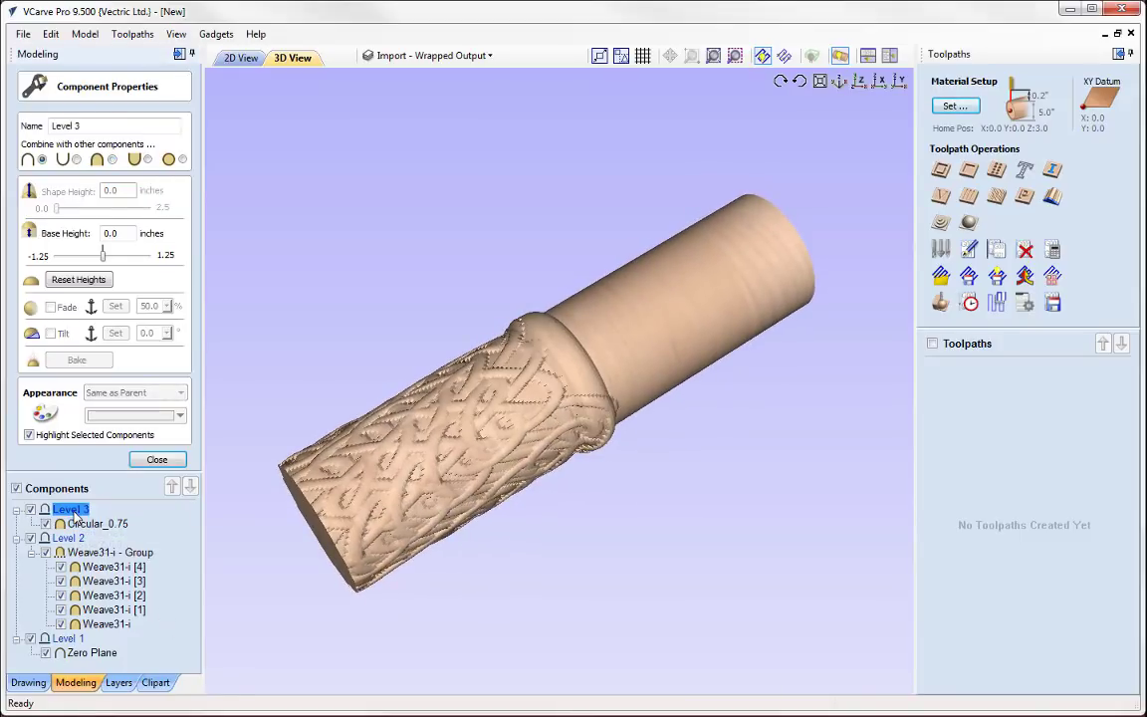
{"action": "right_click", "coordinate": [75, 514]}
{"action": "mouse_move", "coordinate": [169, 524]}
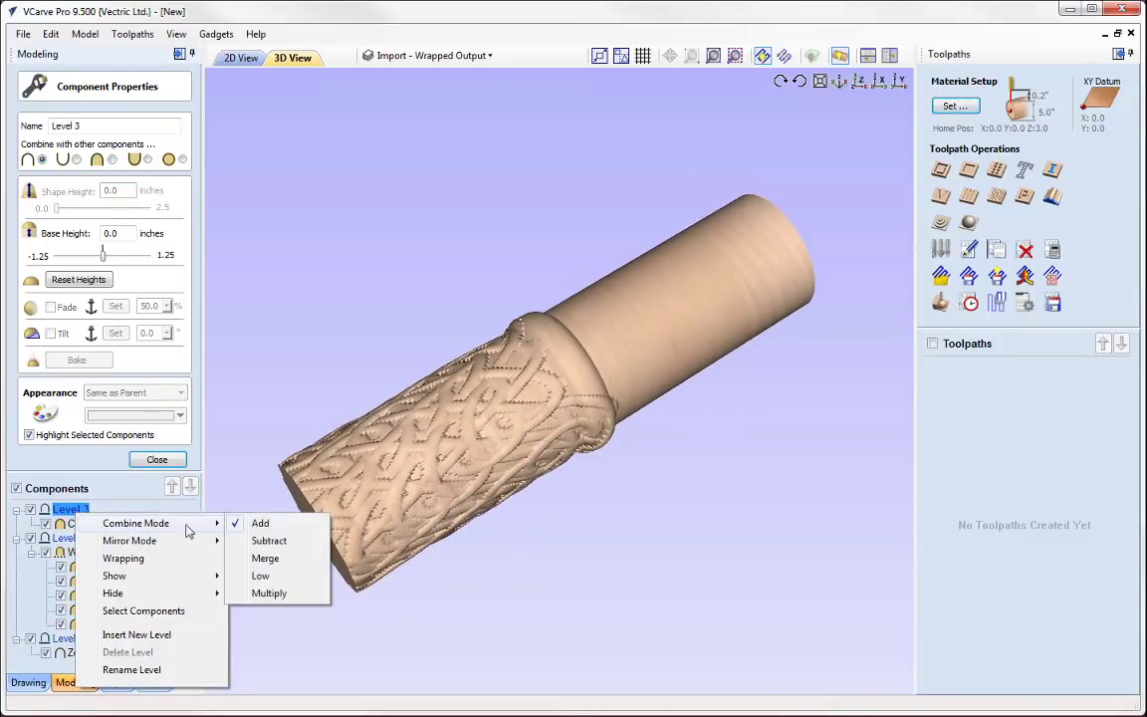
{"action": "left_click", "coordinate": [264, 559]}
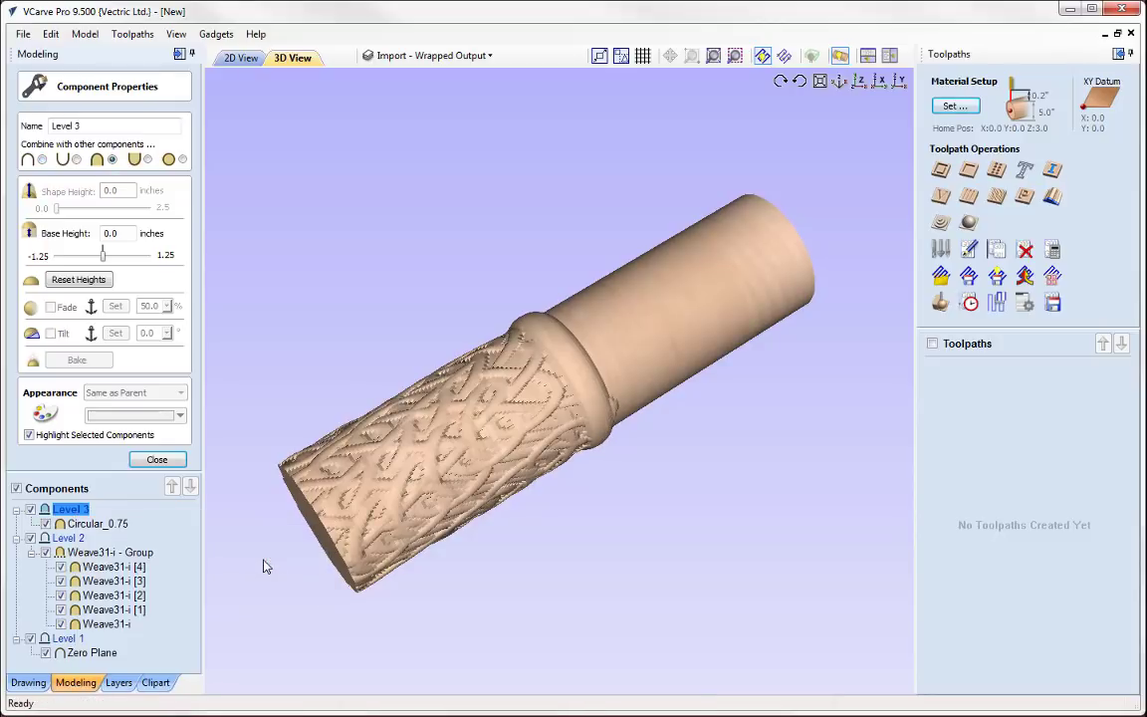
{"action": "left_click_drag", "start_coordinate": [681, 525], "coordinate": [512, 513]}
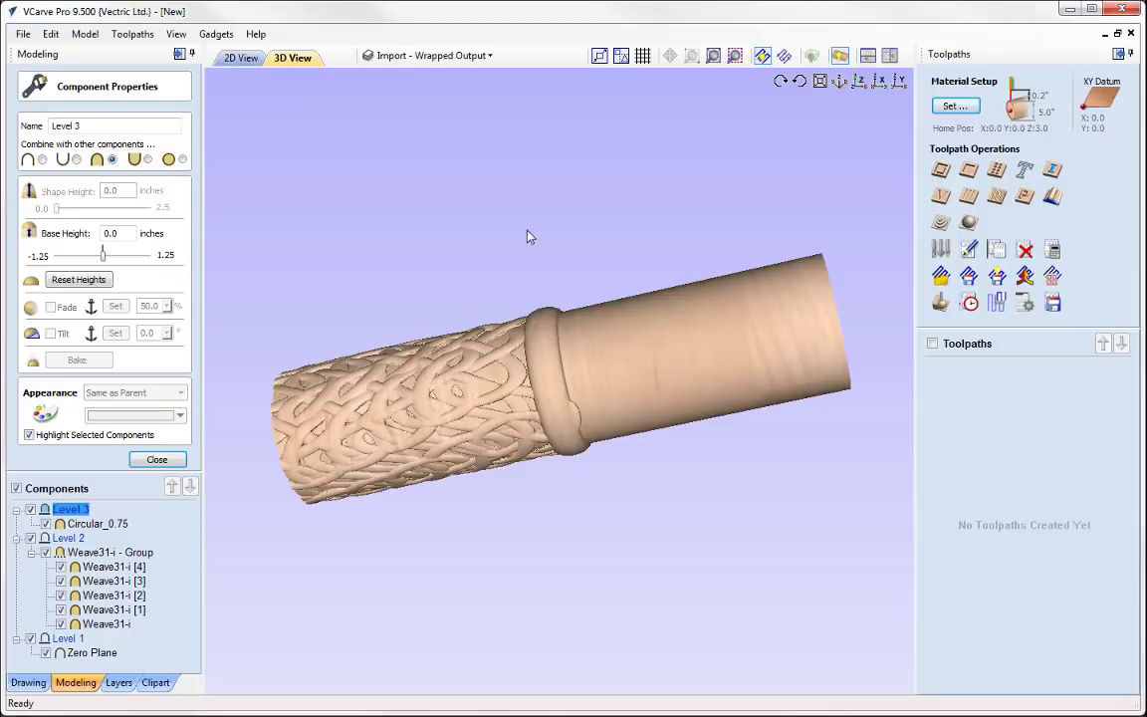
{"action": "left_click_drag", "start_coordinate": [528, 236], "coordinate": [598, 237]}
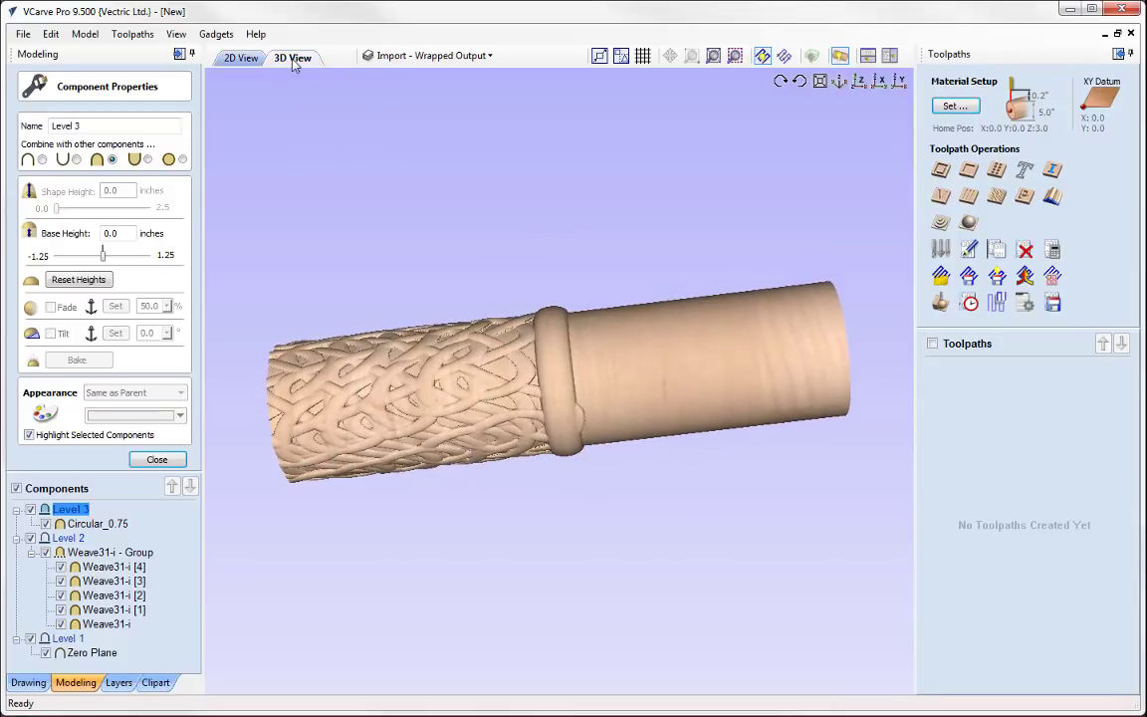
- Widen the Circular_0.75 band away from the weave to about 1.7 inches and check it on the wrapped cylinder
{"action": "left_click", "coordinate": [240, 58]}
{"action": "left_click", "coordinate": [585, 388]}
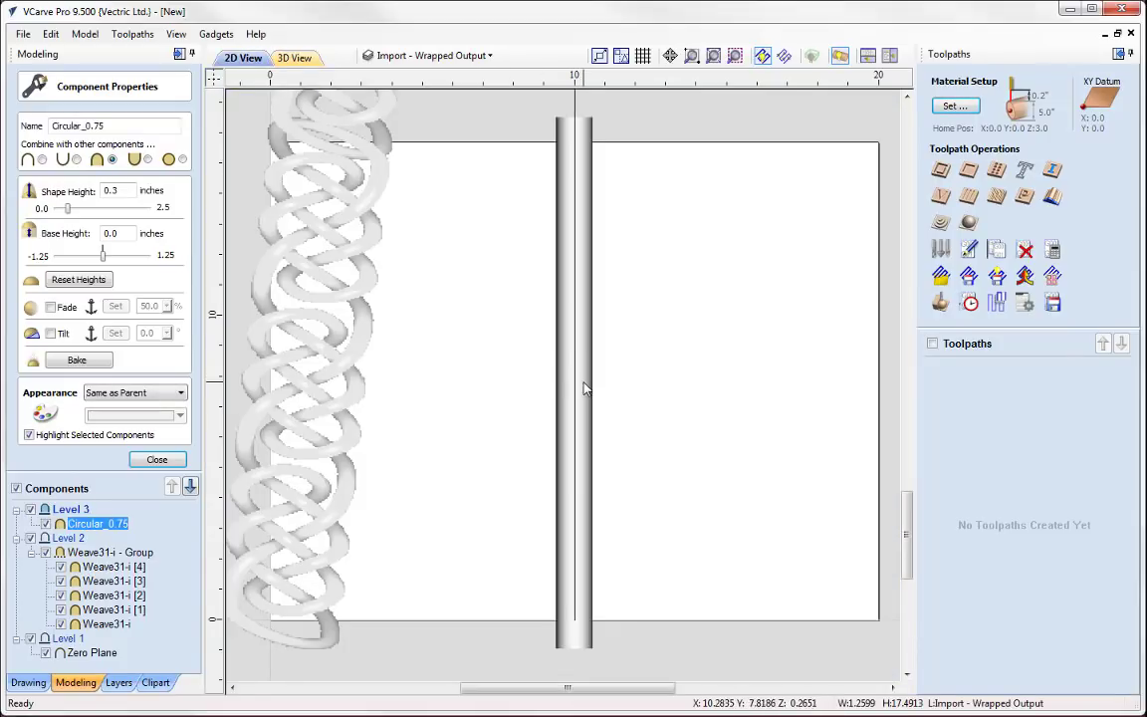
{"action": "left_click_drag", "start_coordinate": [596, 382], "coordinate": [610, 384]}
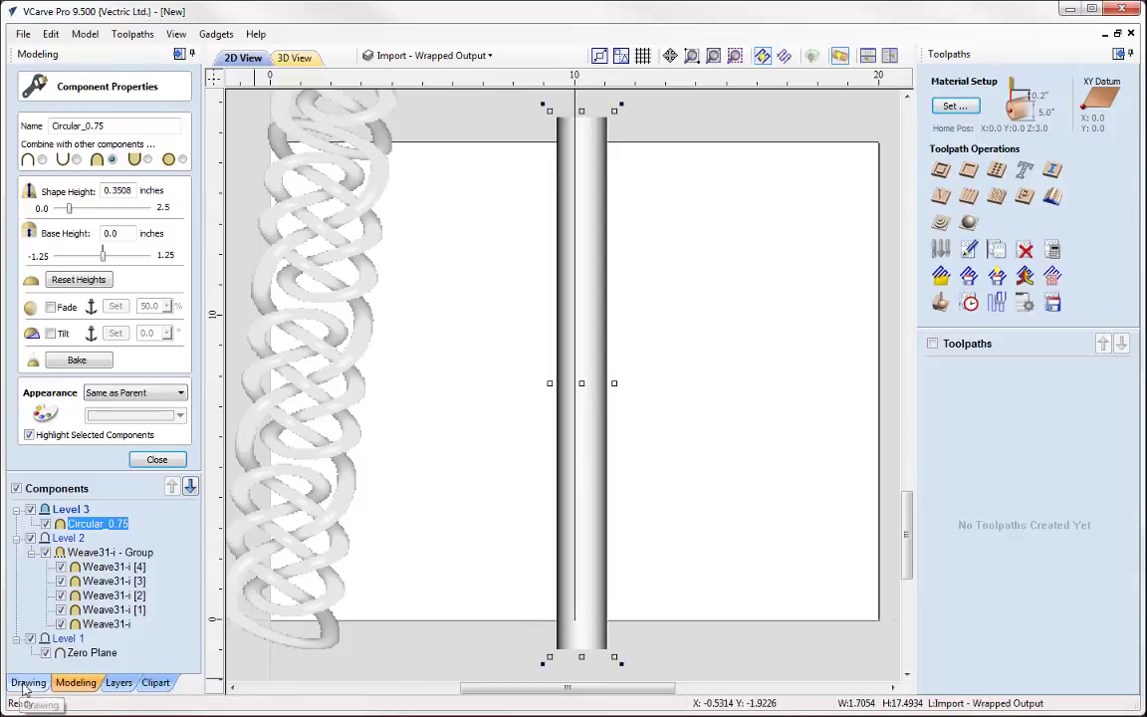
{"action": "left_click", "coordinate": [294, 59]}
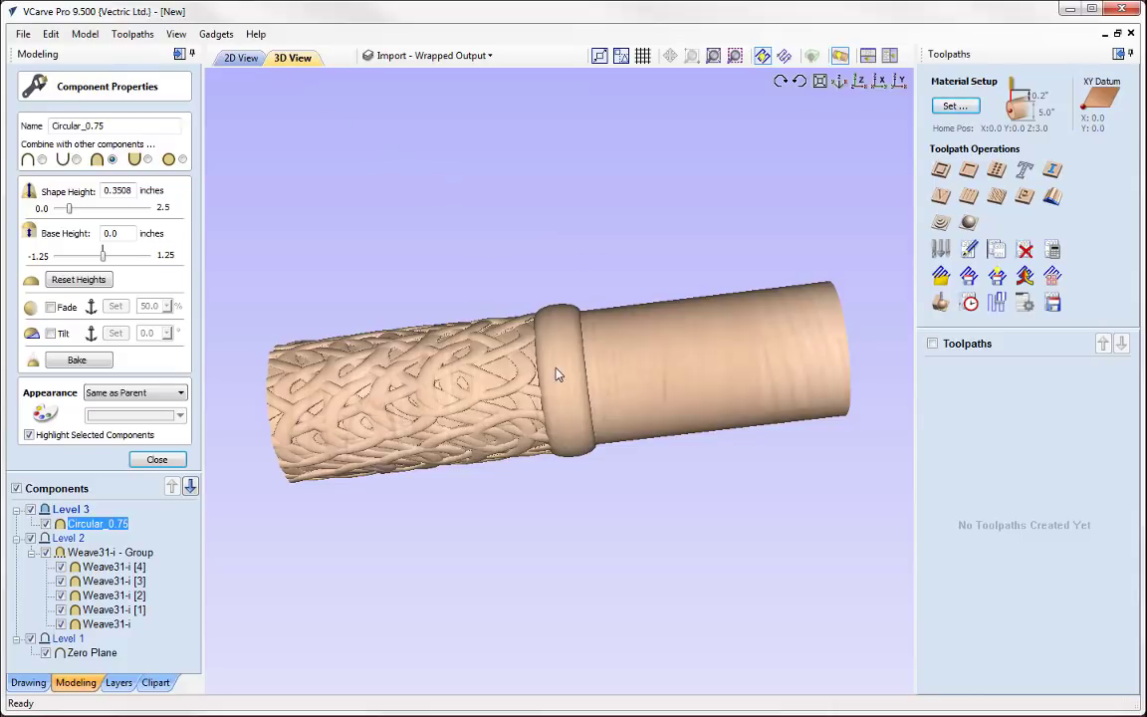
- Place a copy of the circular band along the job's X 0 edge, over the outer end of the weave
{"action": "left_click", "coordinate": [239, 62]}
{"action": "scroll", "coordinate": [494, 373], "scroll_direction": "up", "scroll_amount": 2}
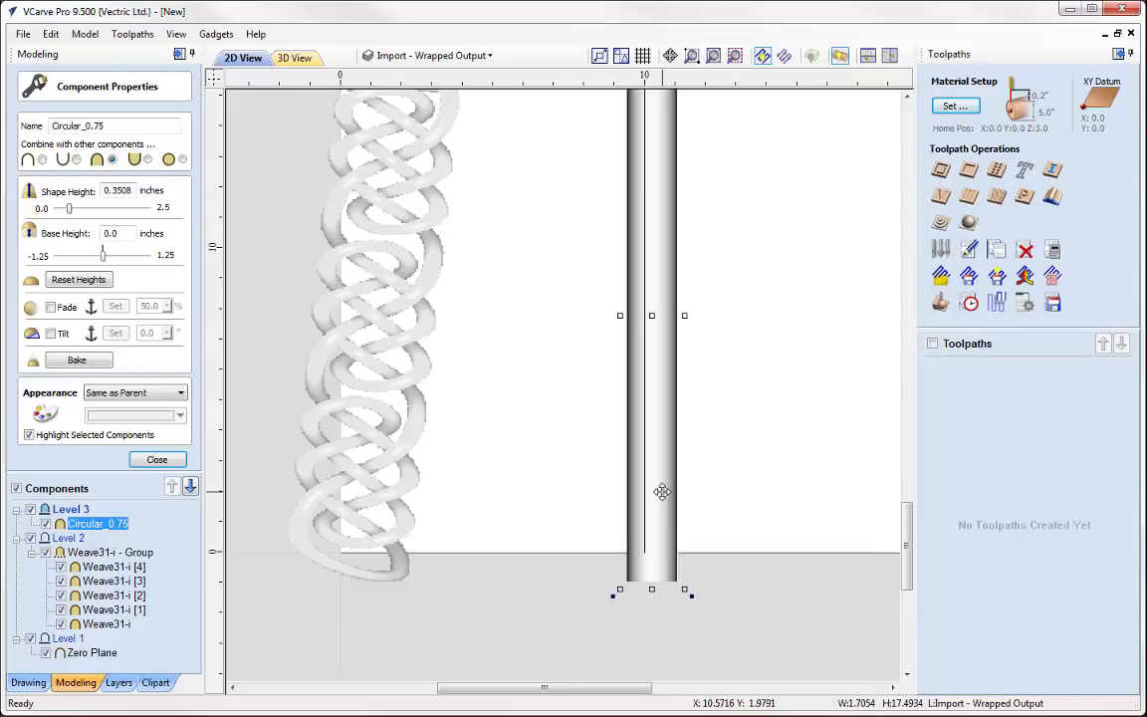
{"action": "left_click_drag", "start_coordinate": [660, 479], "coordinate": [352, 490]}
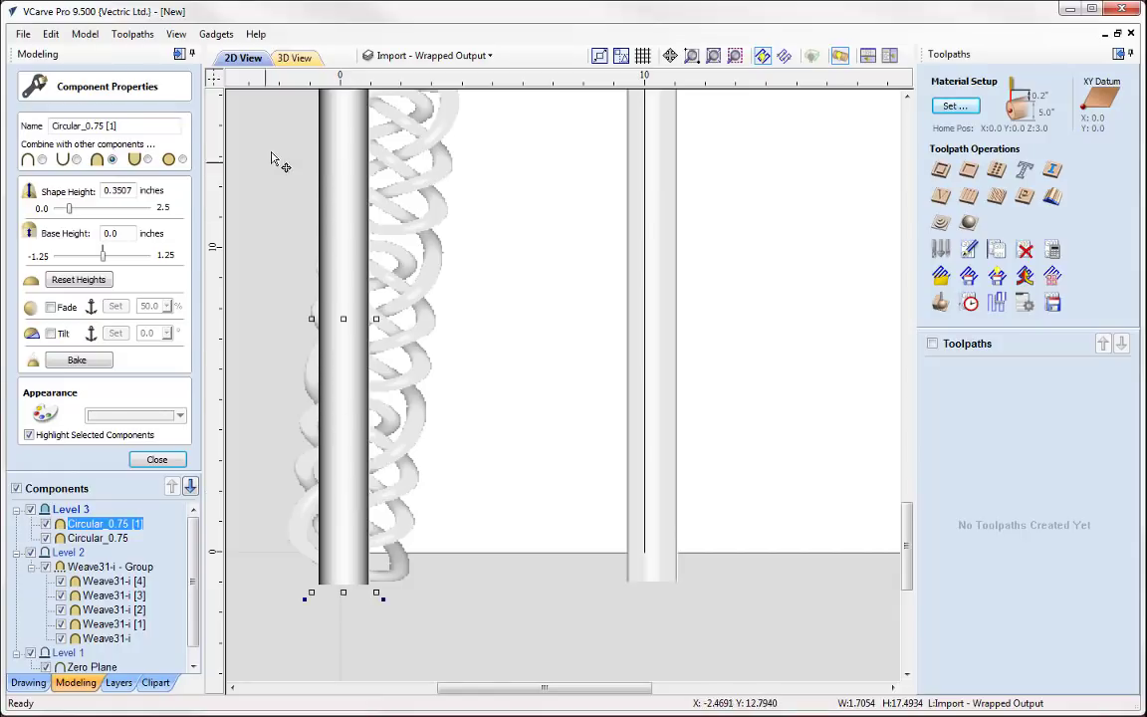
- Inspect the copied end band on the wrapped cylinder and close the component properties
{"action": "left_click", "coordinate": [289, 57]}
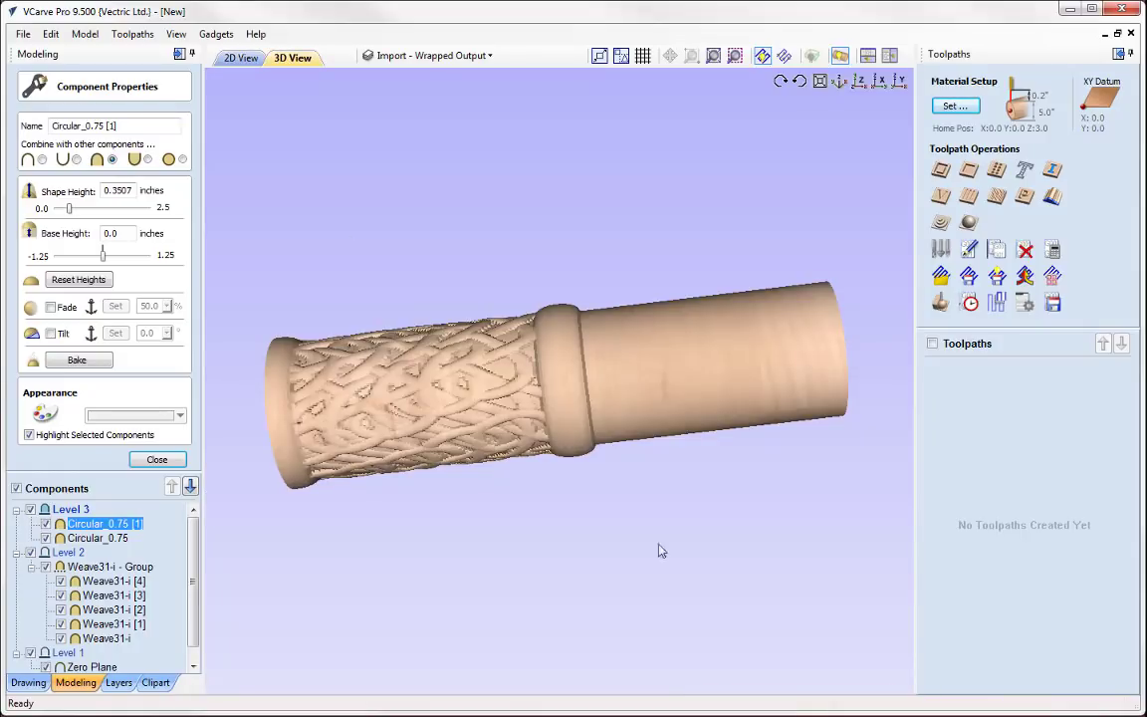
{"action": "left_click_drag", "start_coordinate": [735, 574], "coordinate": [839, 615]}
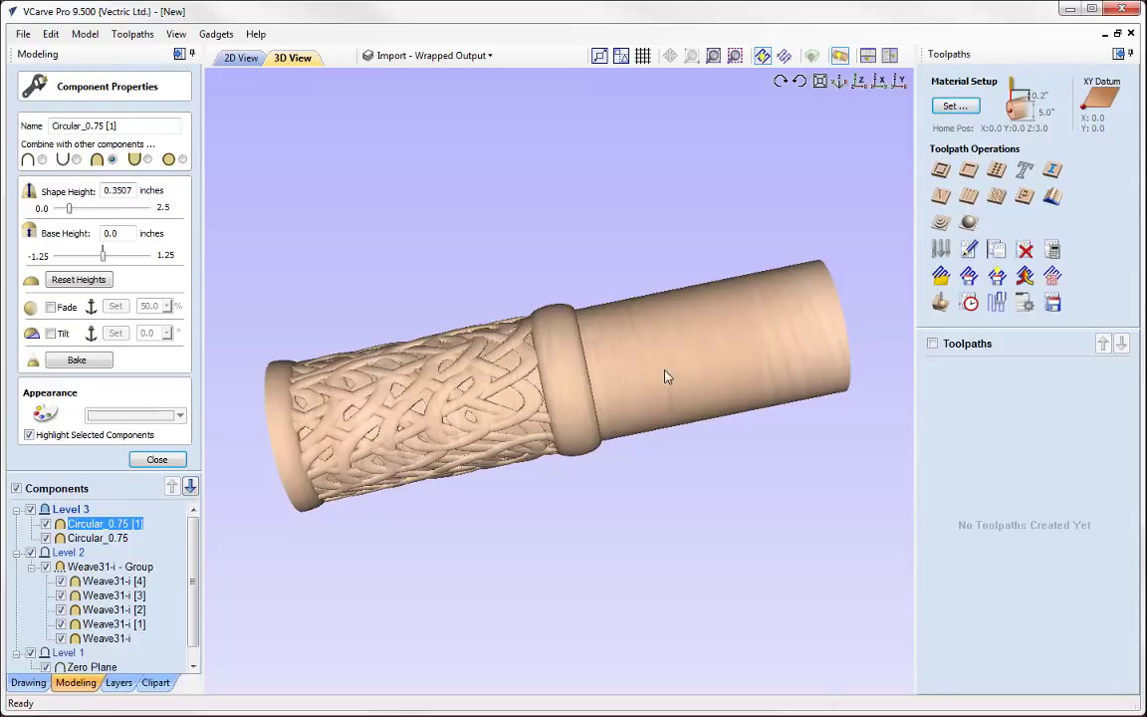
{"action": "left_click", "coordinate": [241, 58]}
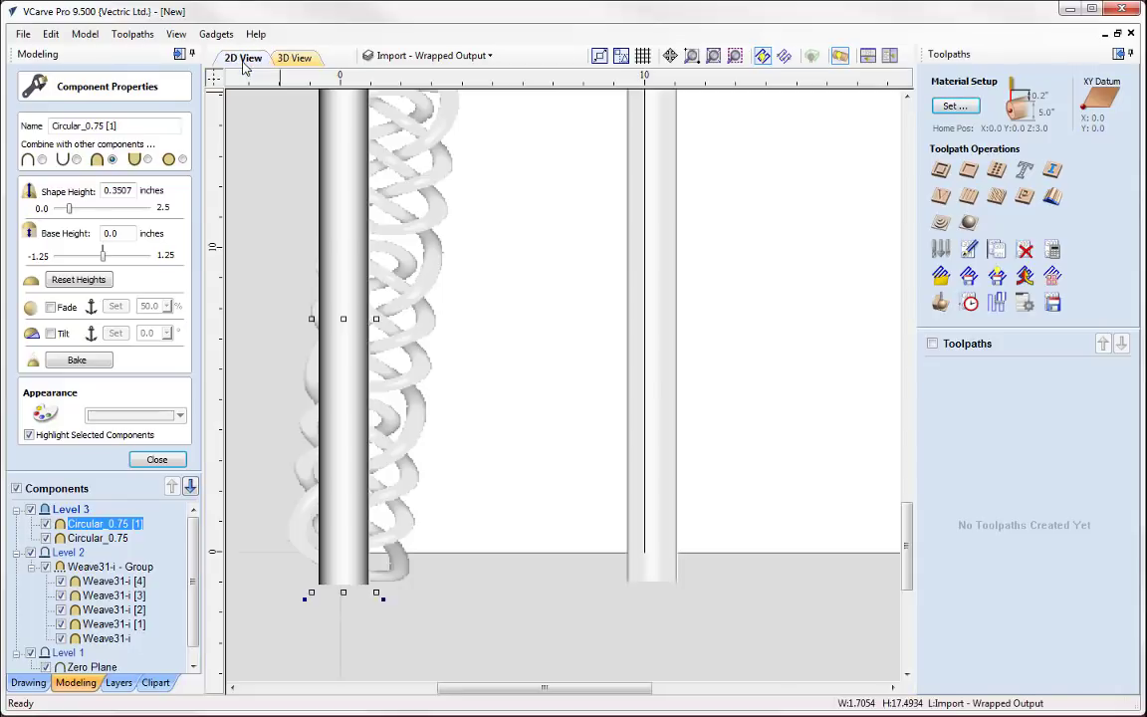
{"action": "middle_click_drag", "start_coordinate": [725, 622], "coordinate": [601, 617]}
{"action": "scroll", "coordinate": [600, 601], "scroll_direction": "down", "scroll_amount": 1}
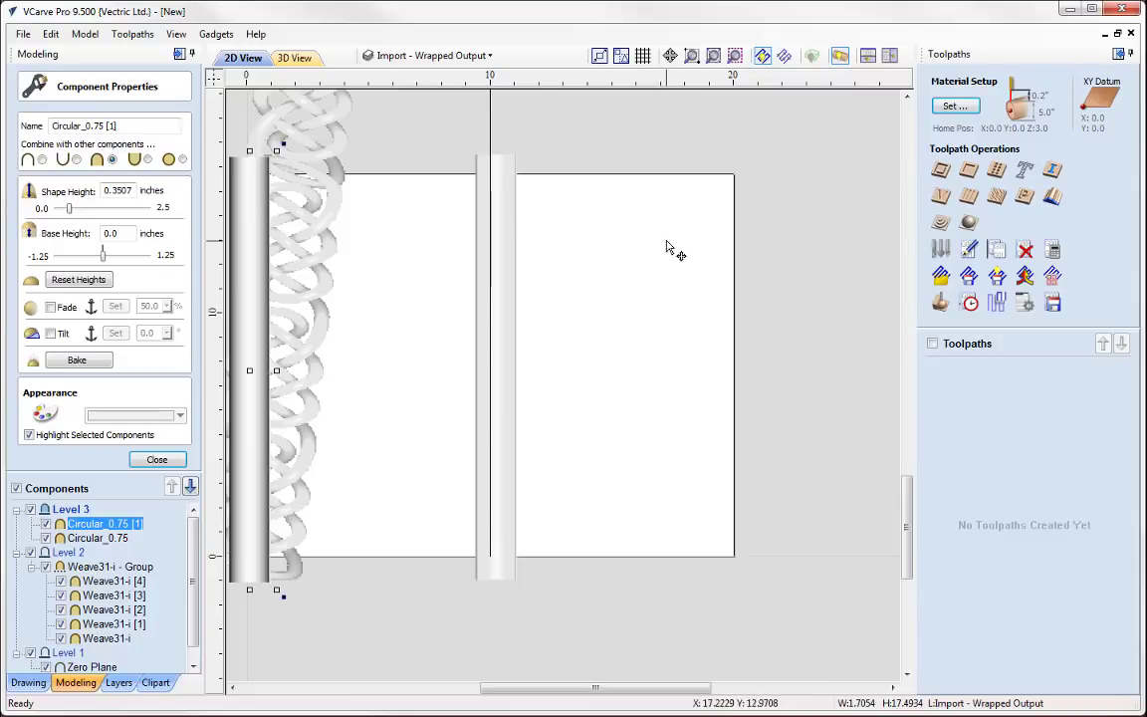
{"action": "left_click", "coordinate": [157, 460]}
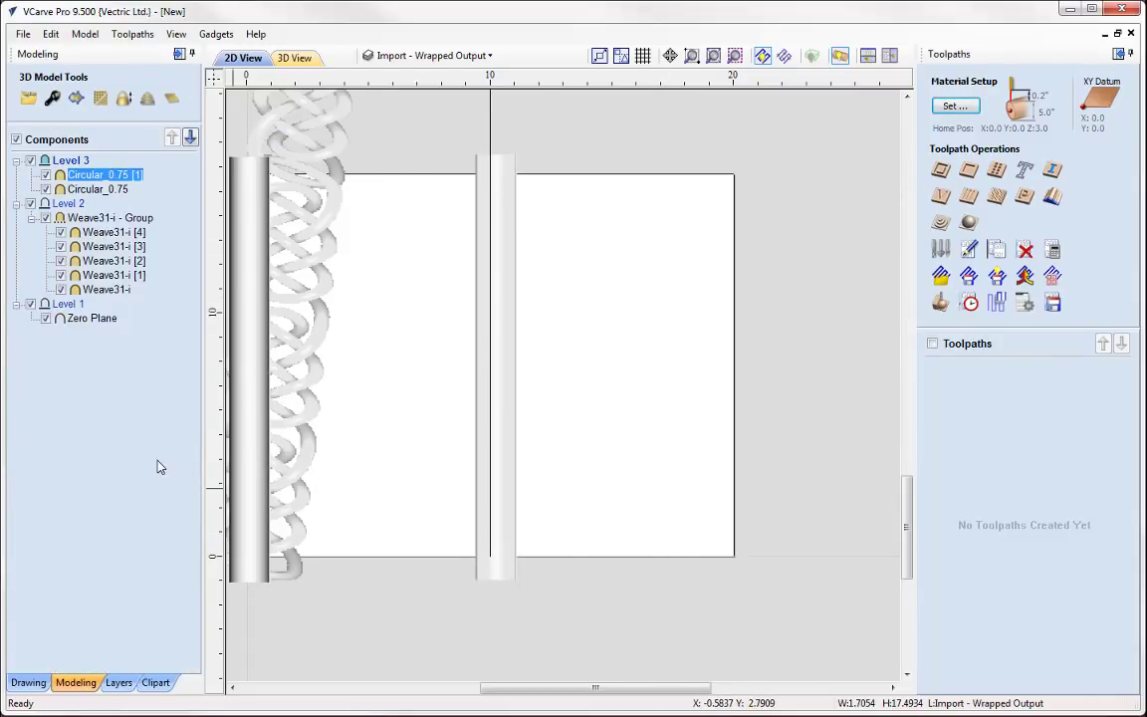
- Create a wrapped fluting layout with 5 flutes, an 11.5 inch start offset, a 1 inch end offset, and coves at both ends
{"action": "middle_click_drag", "start_coordinate": [420, 482], "coordinate": [526, 493]}
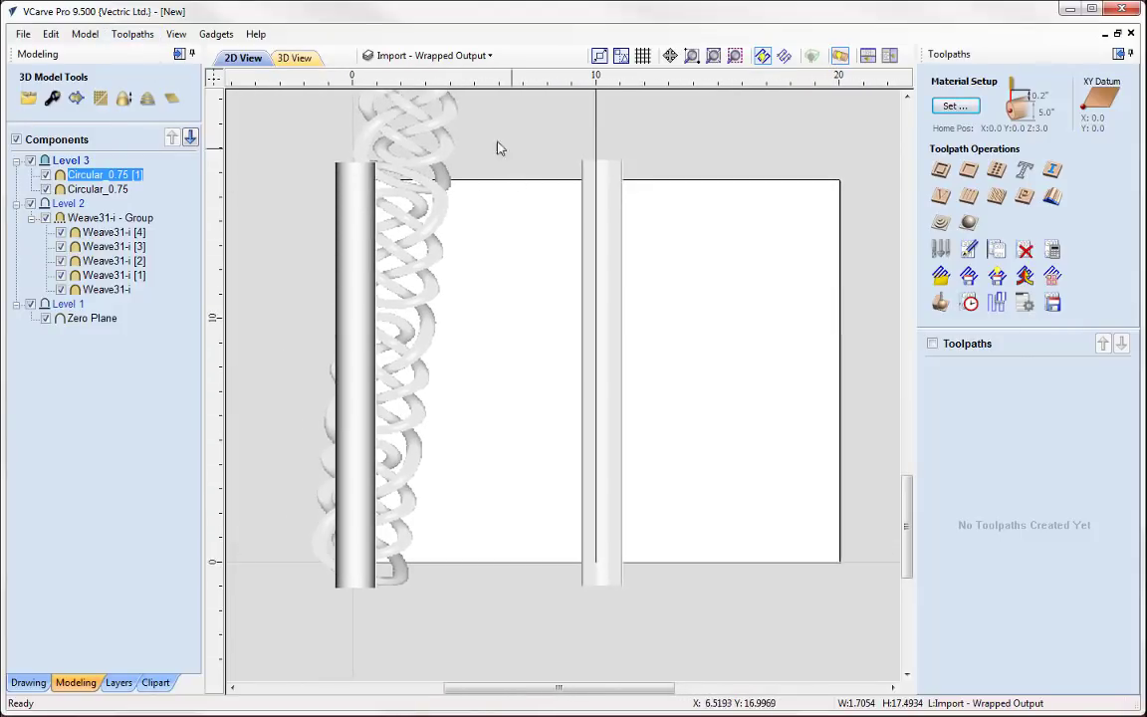
{"action": "left_click", "coordinate": [214, 36]}
{"action": "mouse_move", "coordinate": [330, 213]}
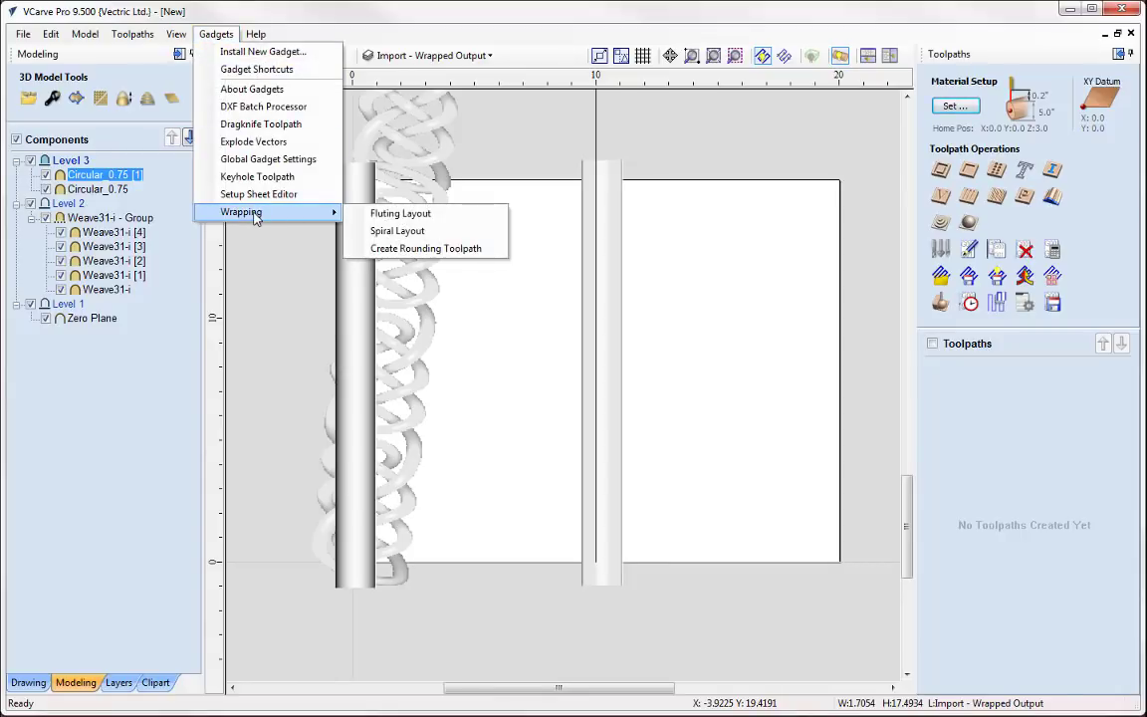
{"action": "left_click", "coordinate": [414, 215]}
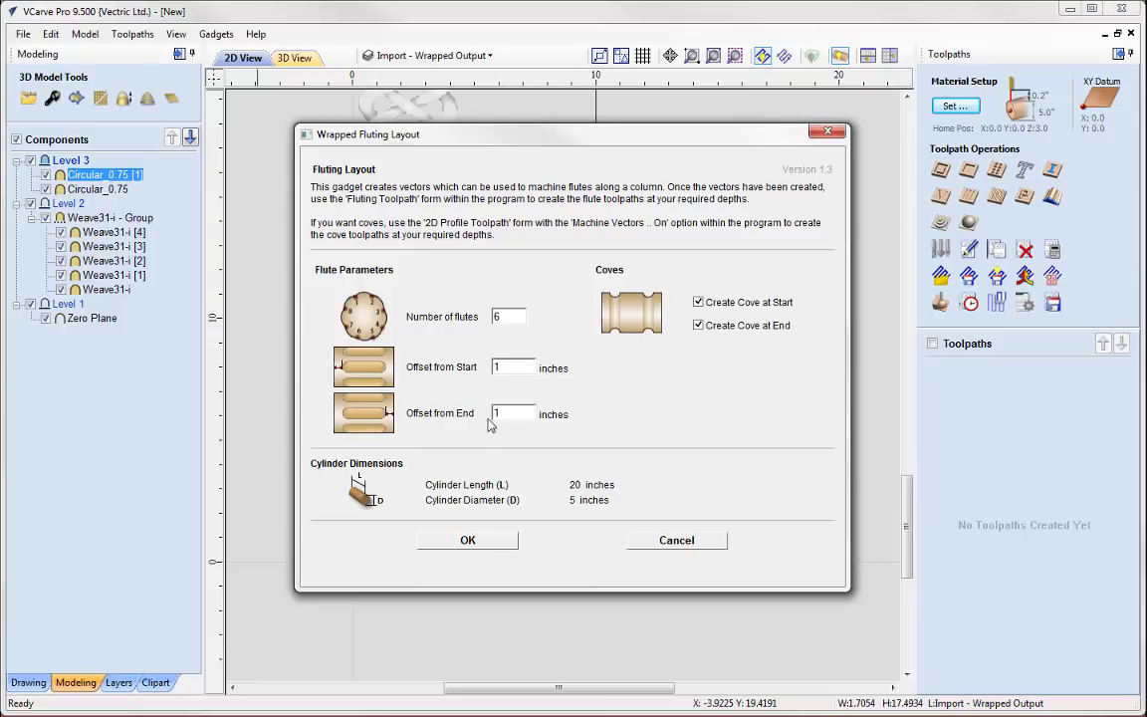
{"action": "double_click", "coordinate": [511, 314]}
{"action": "left_click_drag", "start_coordinate": [501, 139], "coordinate": [501, 499]}
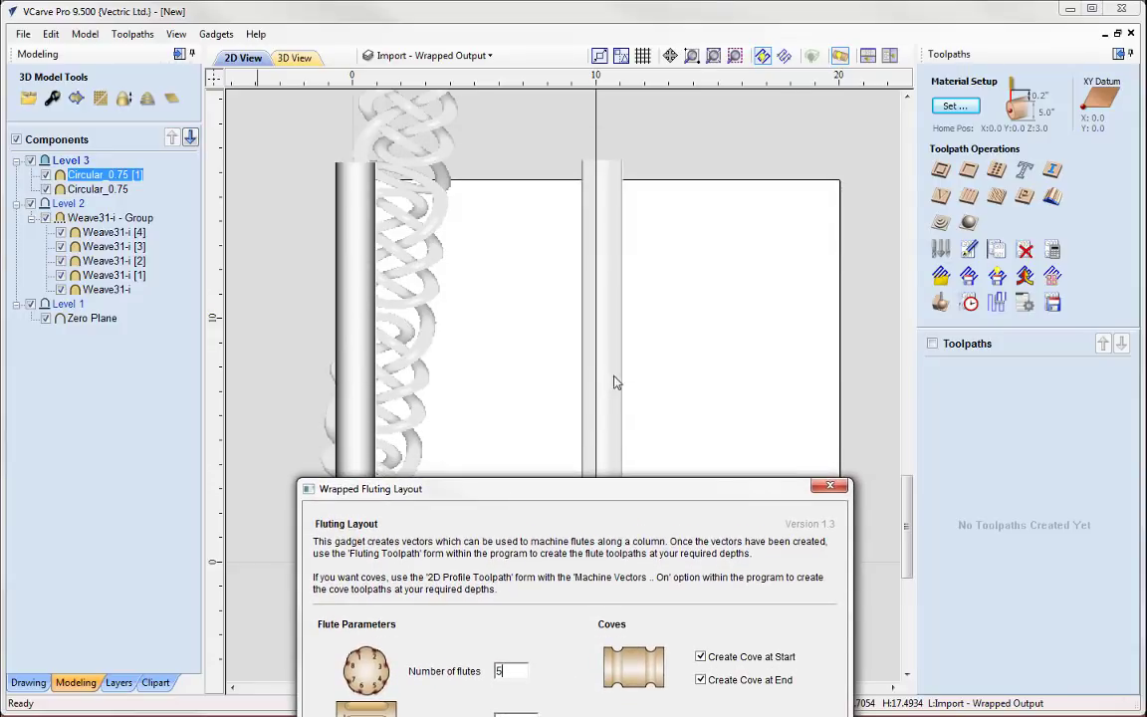
{"action": "left_click_drag", "start_coordinate": [585, 488], "coordinate": [583, 278]}
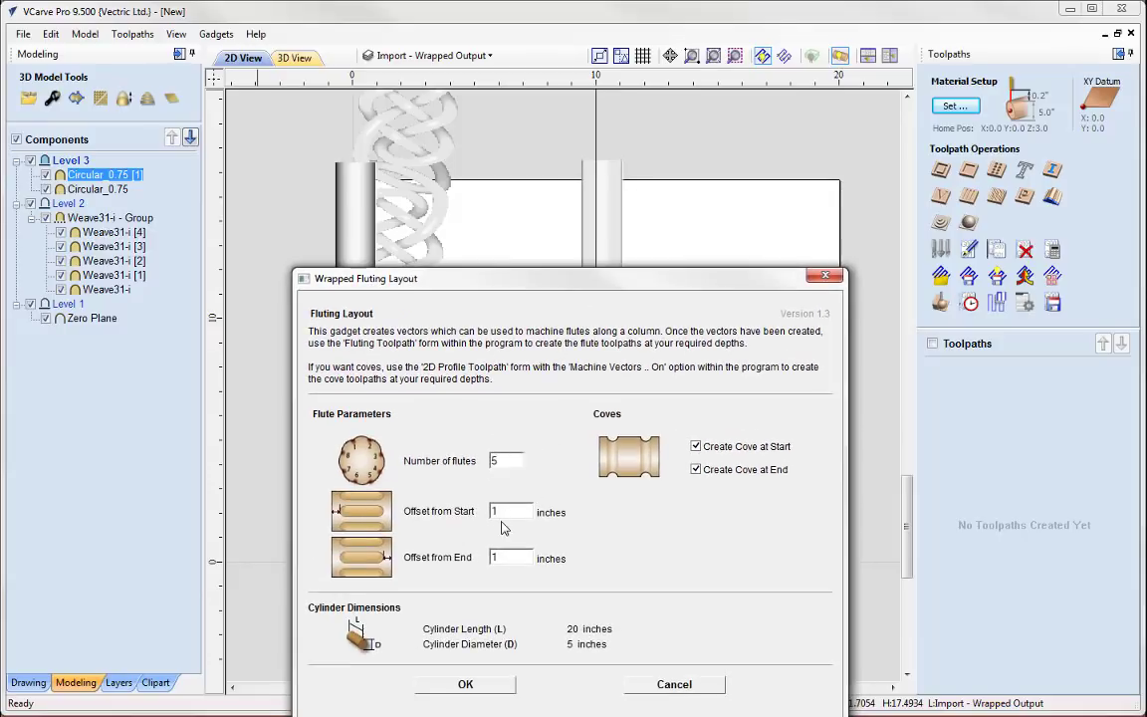
{"action": "left_click_drag", "start_coordinate": [503, 513], "coordinate": [472, 514]}
{"action": "type", "text": "11.5"}
{"action": "key", "text": "Tab"}
{"action": "left_click", "coordinate": [476, 694]}
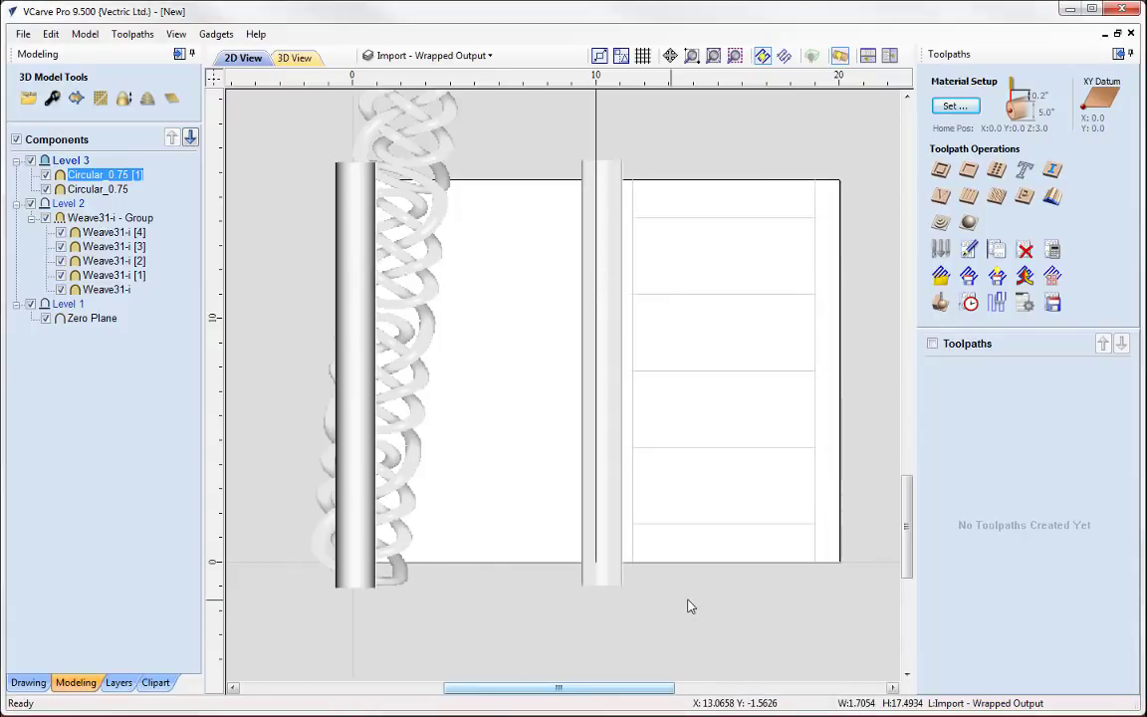
- Delete the two cove vectors, select all the flute lines, and hide the modeling tools
{"action": "left_click", "coordinate": [634, 494]}
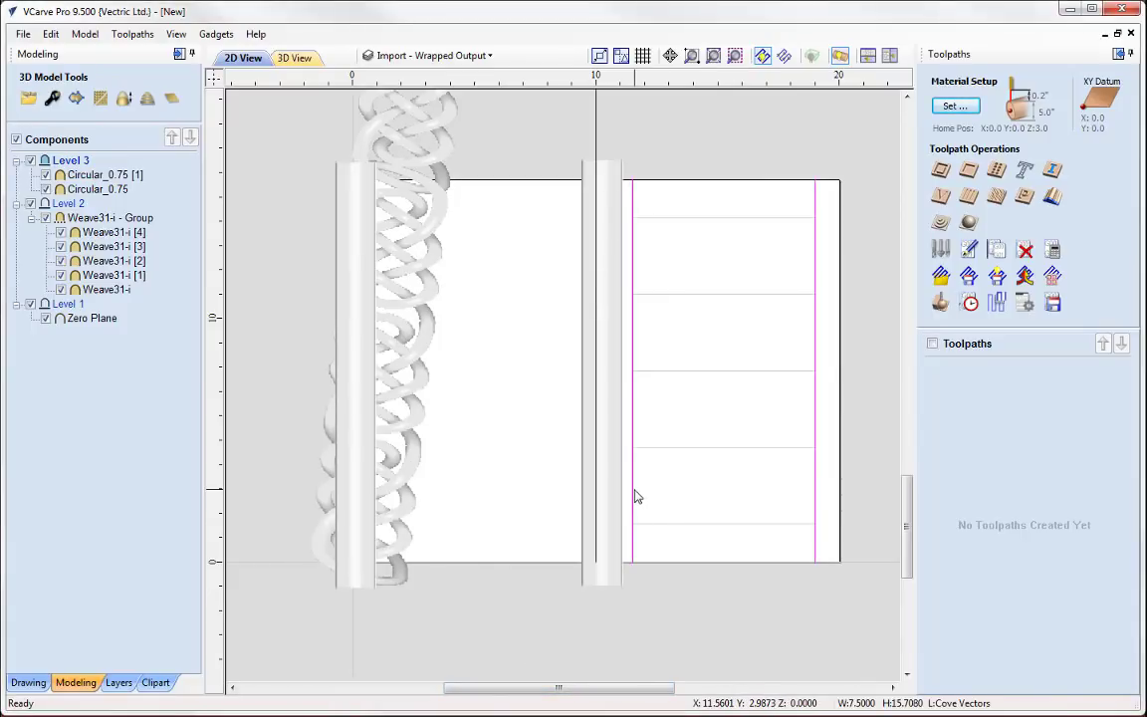
{"action": "key", "text": "Escape"}
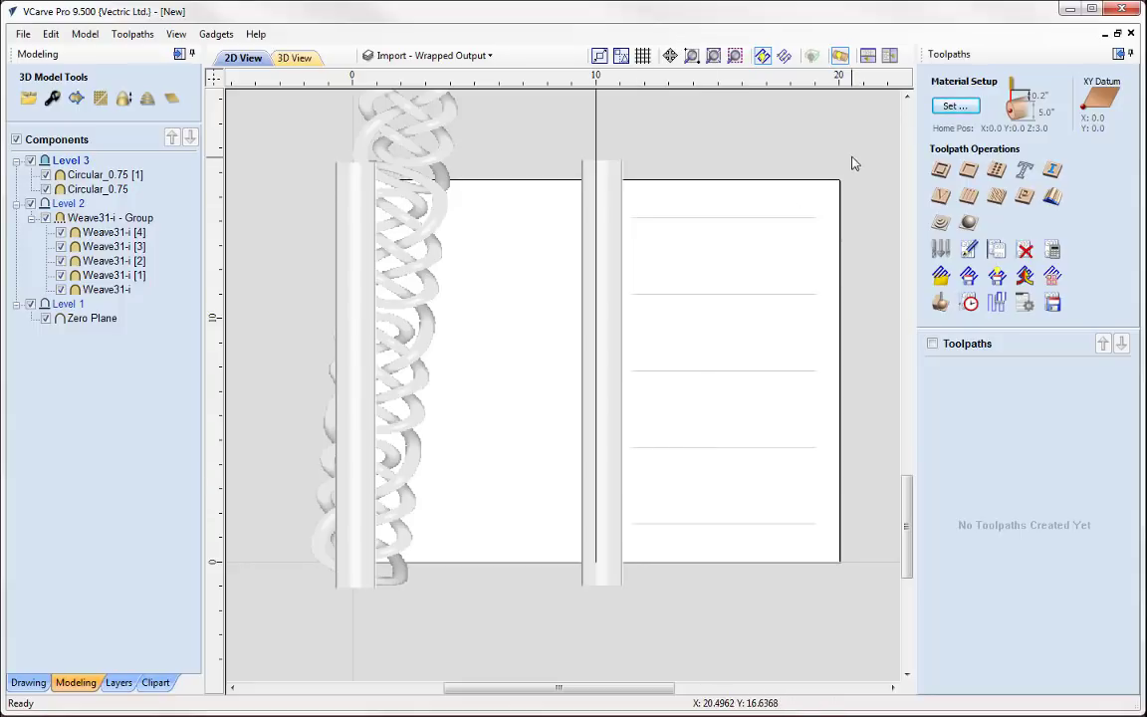
{"action": "left_click_drag", "start_coordinate": [851, 156], "coordinate": [782, 609]}
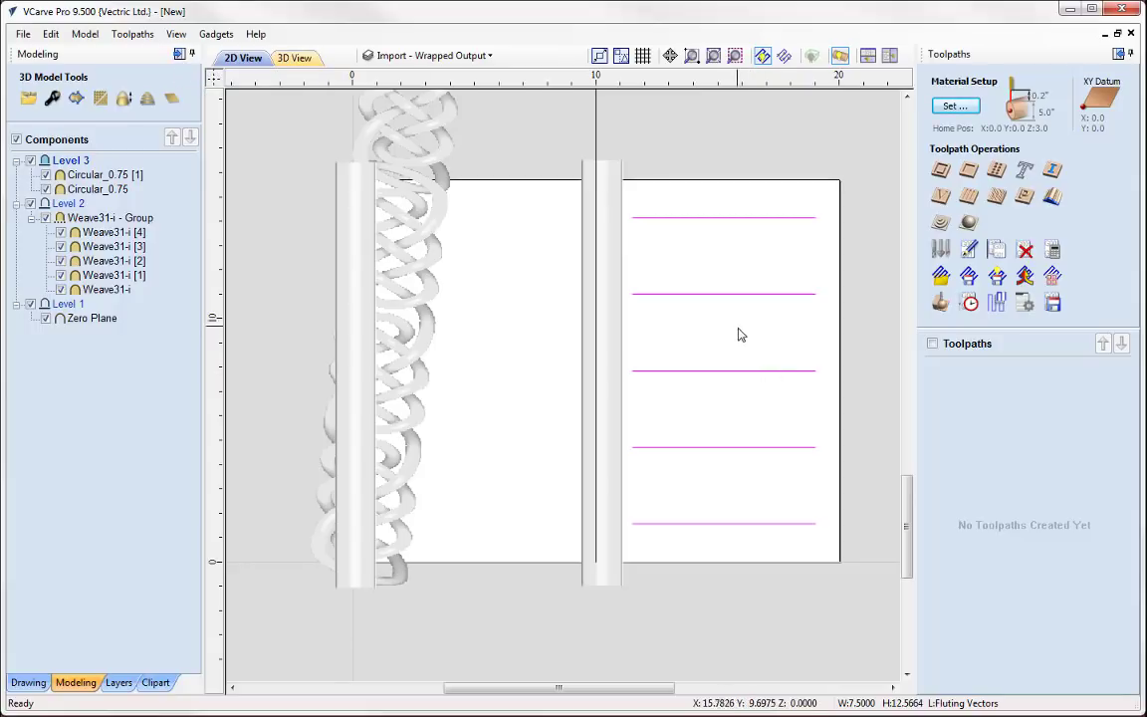
{"action": "left_click", "coordinate": [193, 54]}
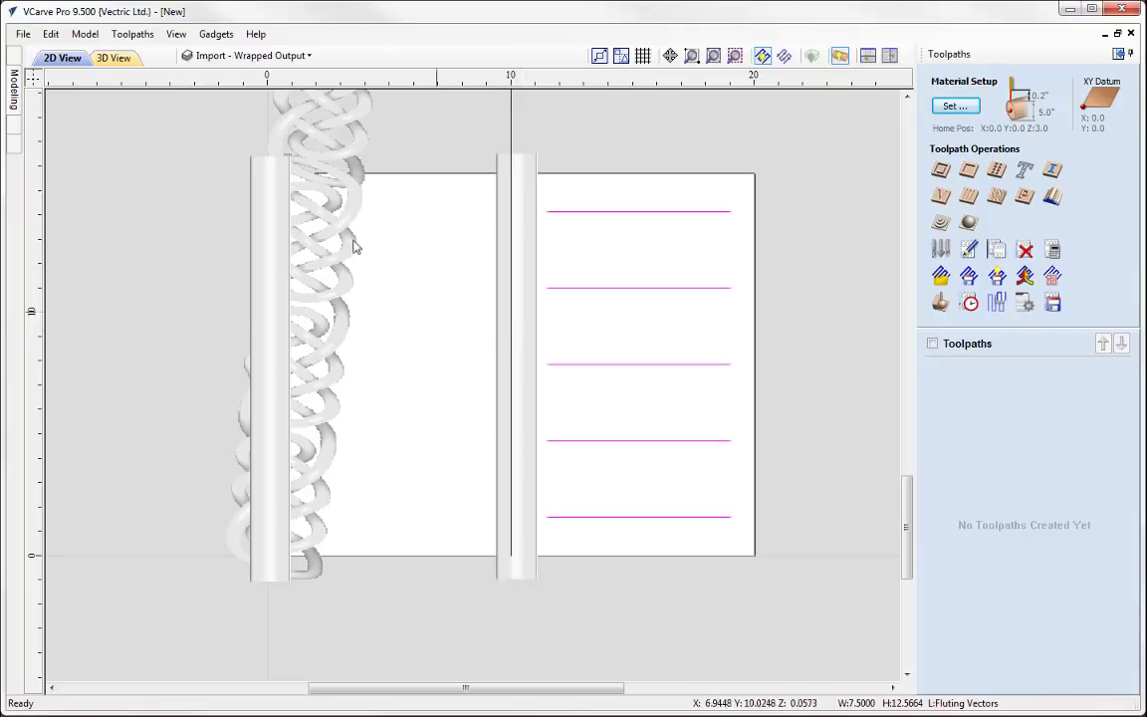
- Review the material setup, then set up a fluting toolpath with a 0.3 inch start depth and 0.2 inch flute depth
{"action": "left_click", "coordinate": [954, 106]}
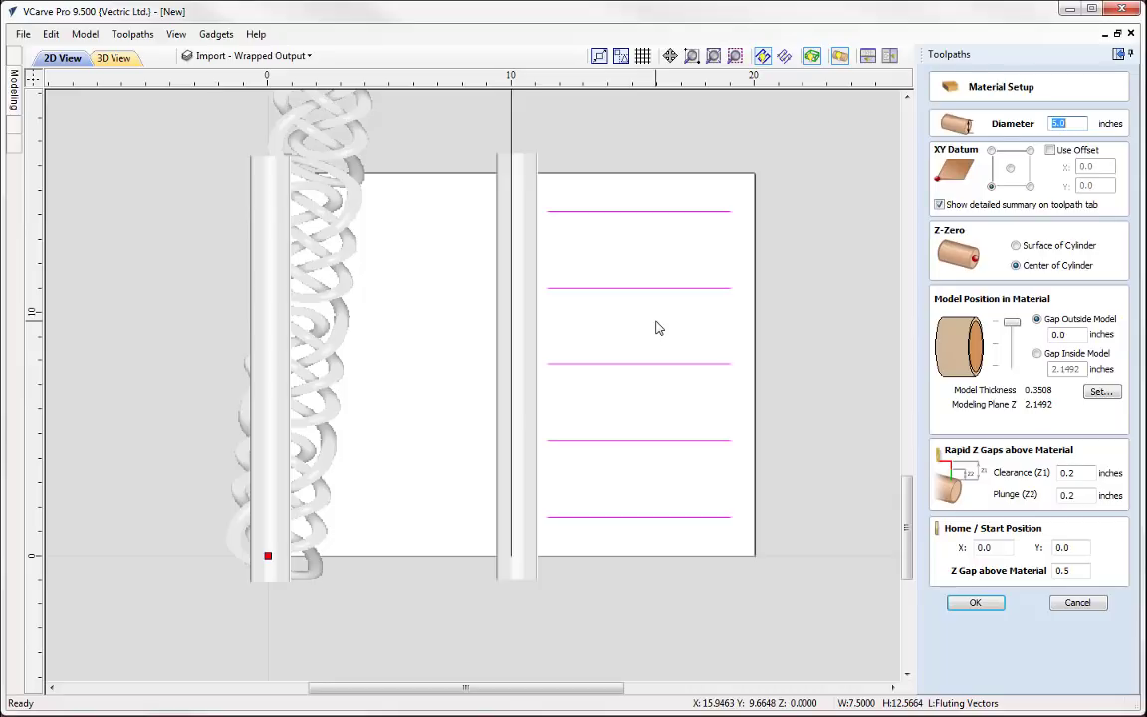
{"action": "left_click", "coordinate": [1078, 604]}
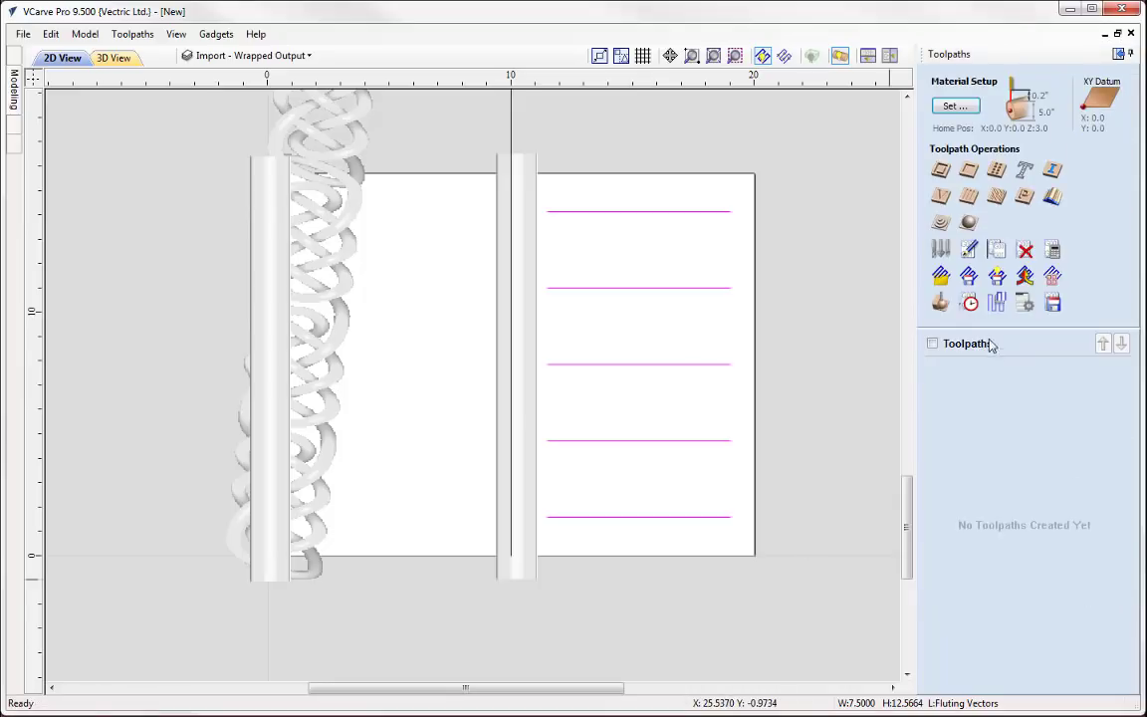
{"action": "left_click", "coordinate": [972, 197]}
{"action": "left_click", "coordinate": [1071, 128]}
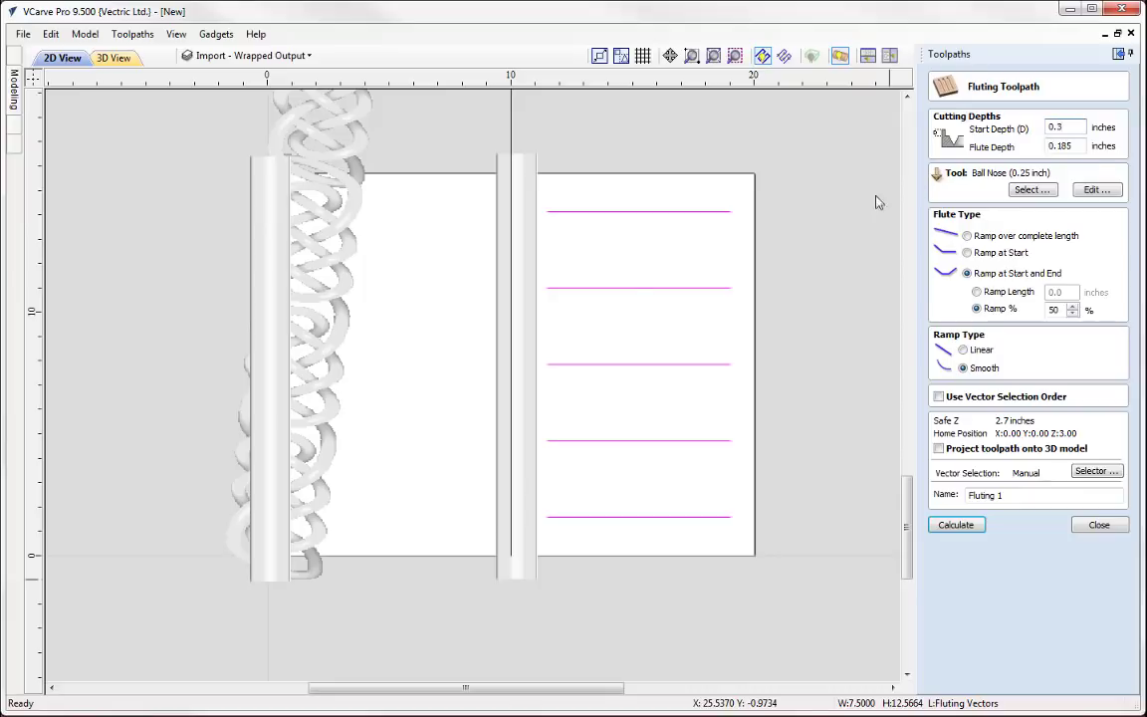
{"action": "double_click", "coordinate": [1070, 147]}
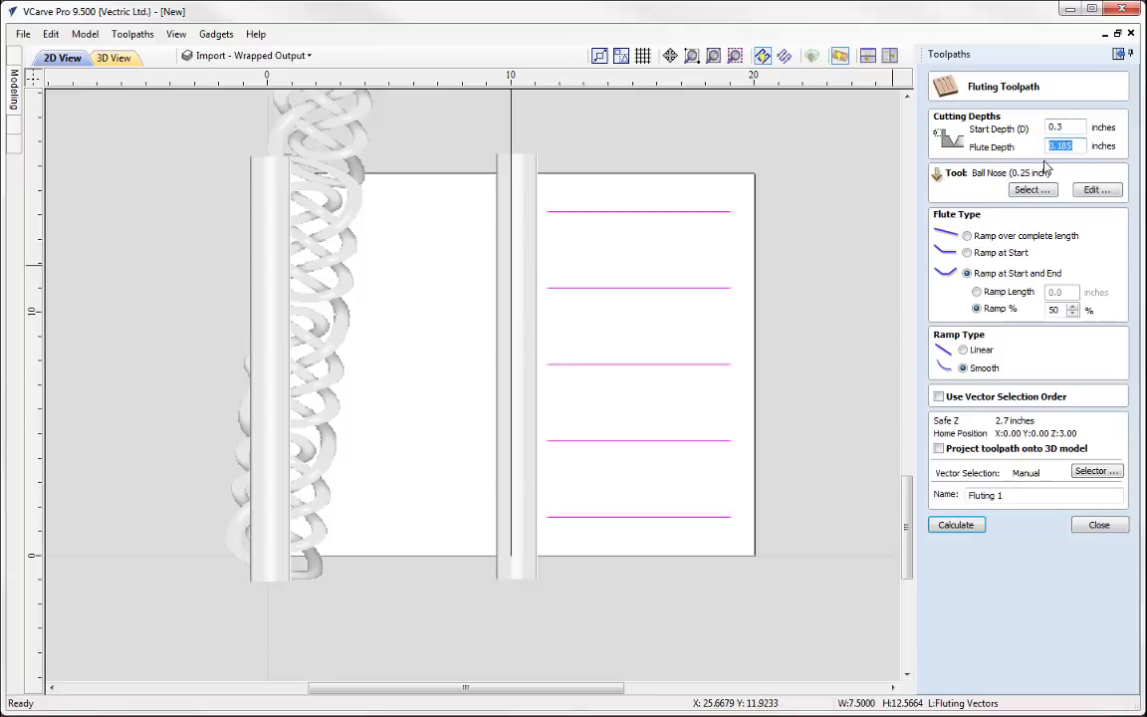
{"action": "type", "text": ".2"}
- Copy the 0.25 inch ball nose as Ball Nose (1 inch) with 1 inch diameter and 0.2 inch pass depth, and use it for the fluting
{"action": "left_click", "coordinate": [1032, 190]}
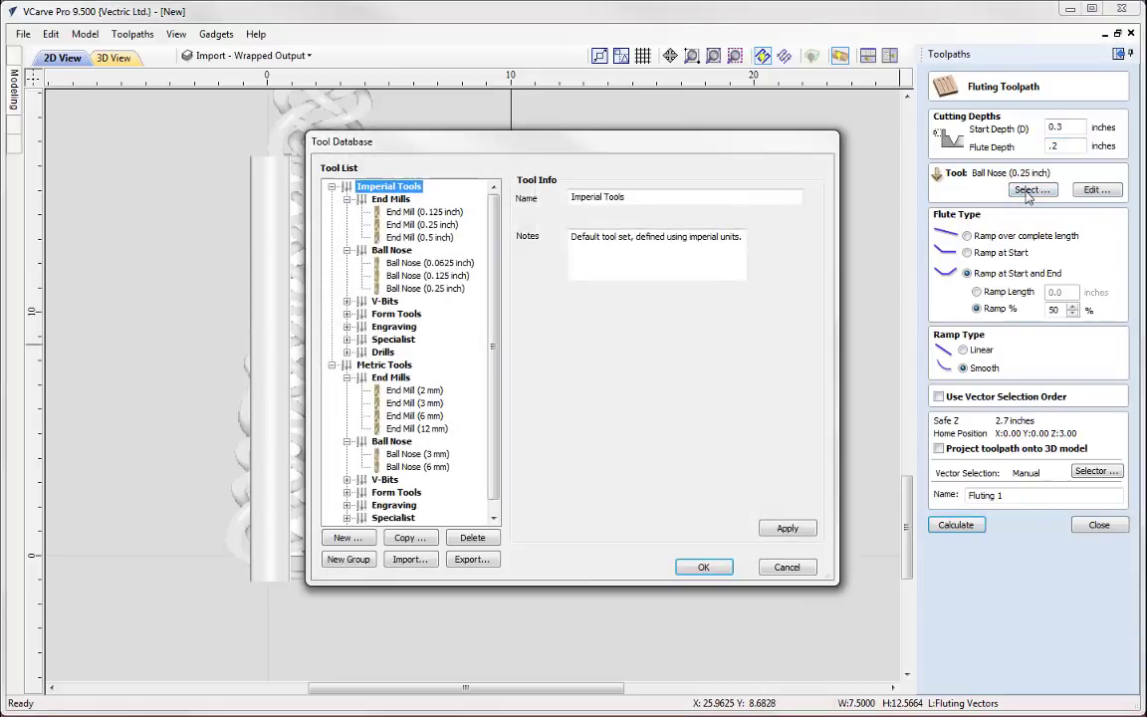
{"action": "left_click", "coordinate": [436, 287]}
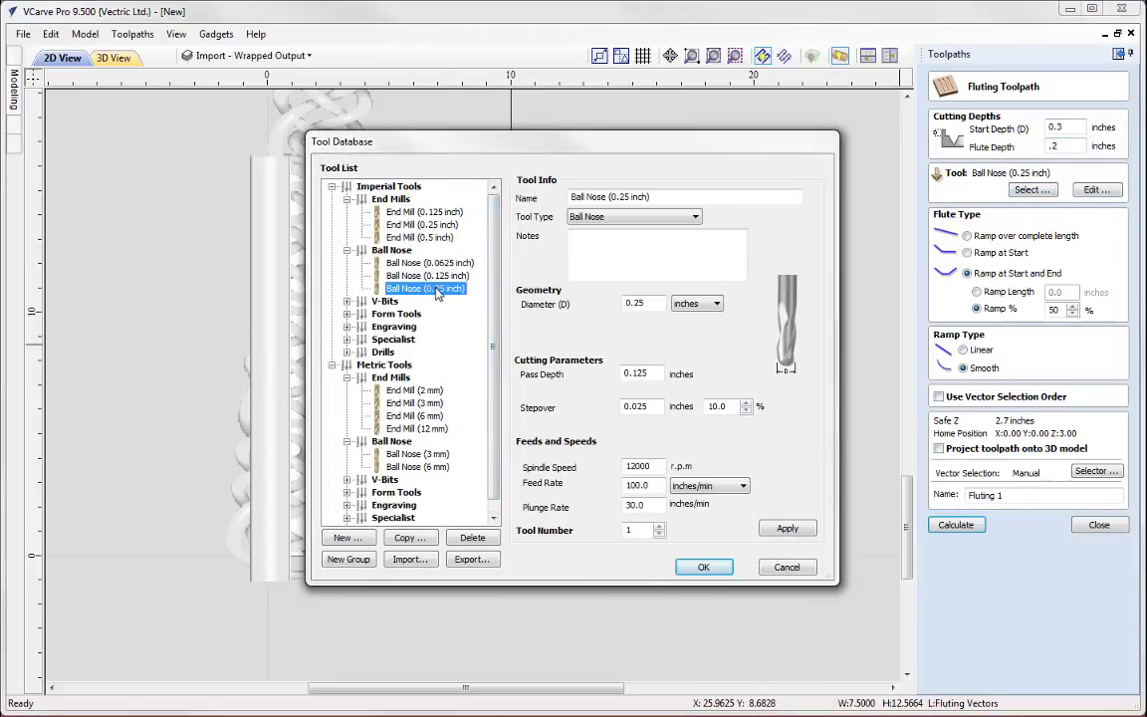
{"action": "left_click", "coordinate": [409, 537]}
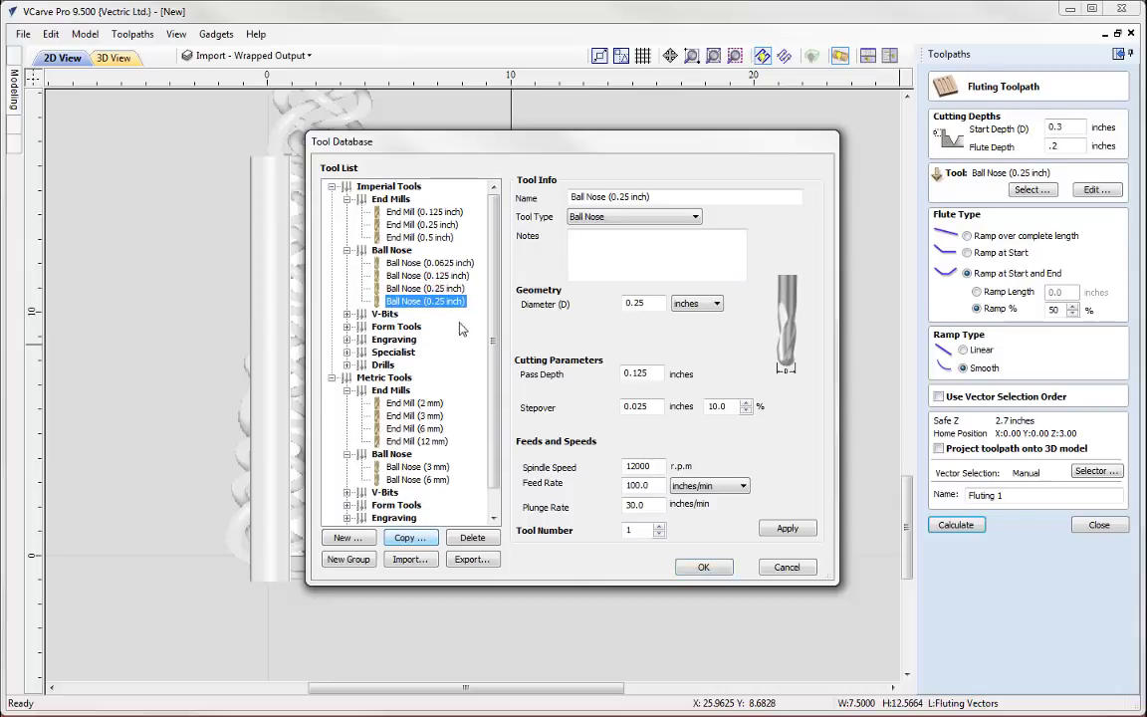
{"action": "left_click", "coordinate": [627, 198]}
{"action": "key", "text": "BackSpace"}
{"action": "key", "text": "BackSpace"}
{"action": "key", "text": "BackSpace"}
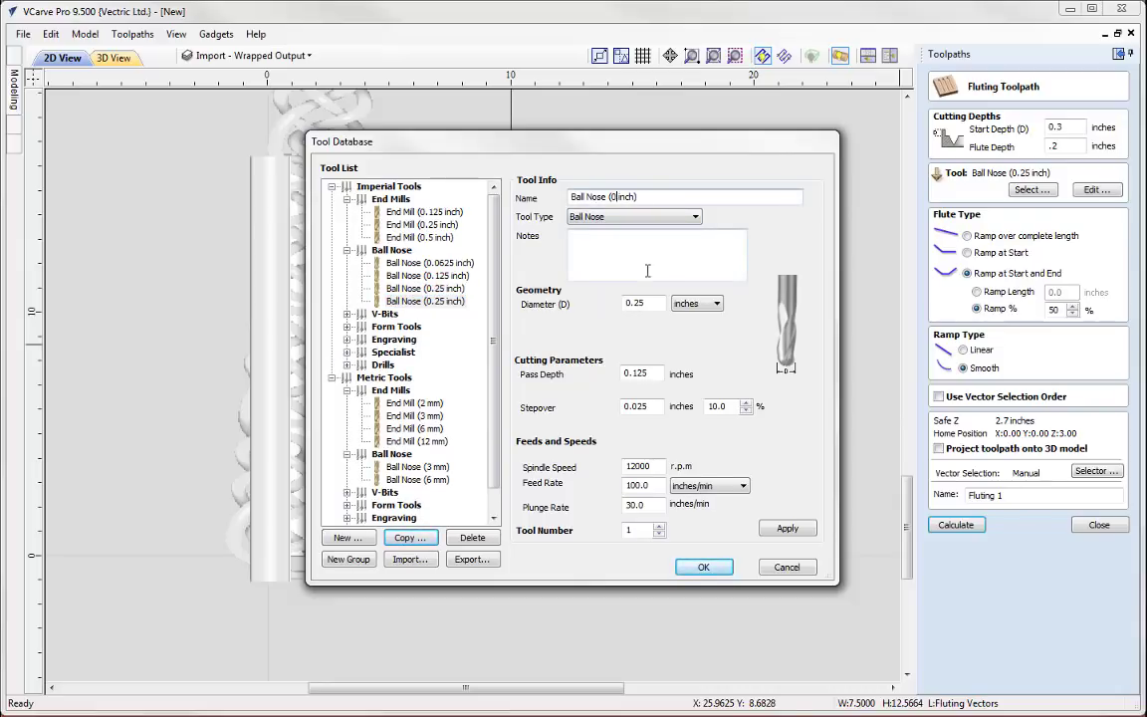
{"action": "type", "text": "1"}
{"action": "double_click", "coordinate": [628, 303]}
{"action": "type", "text": "1"}
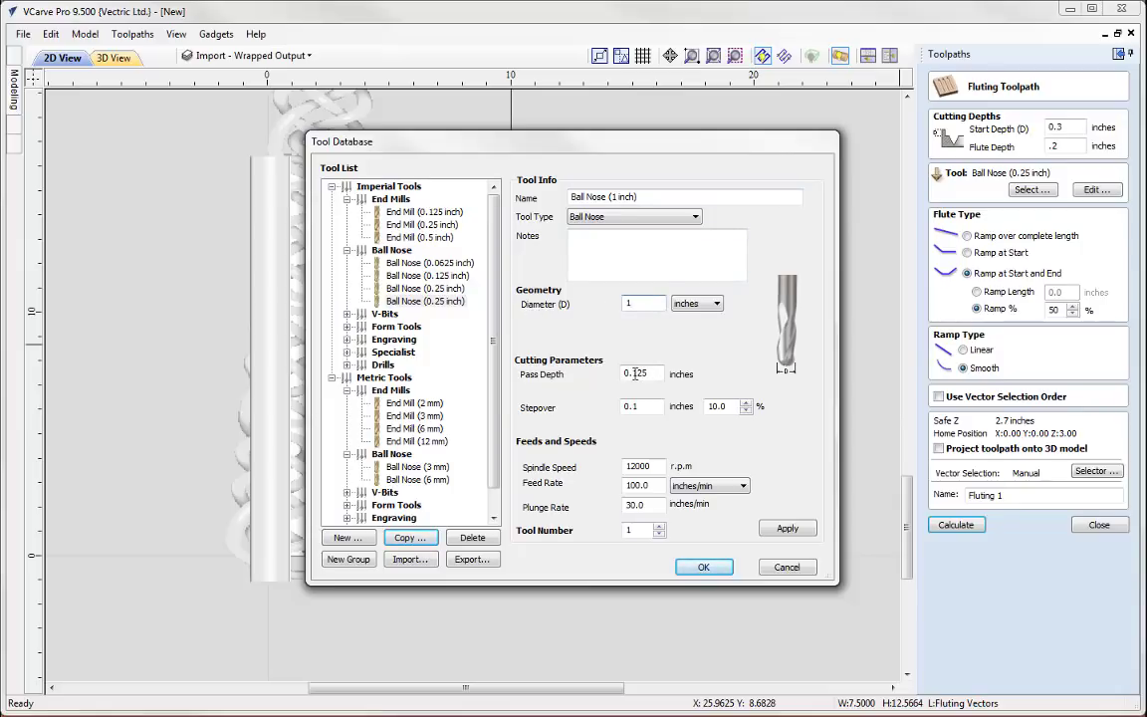
{"action": "double_click", "coordinate": [638, 375]}
{"action": "type", "text": "0.2"}
{"action": "left_click", "coordinate": [703, 567]}
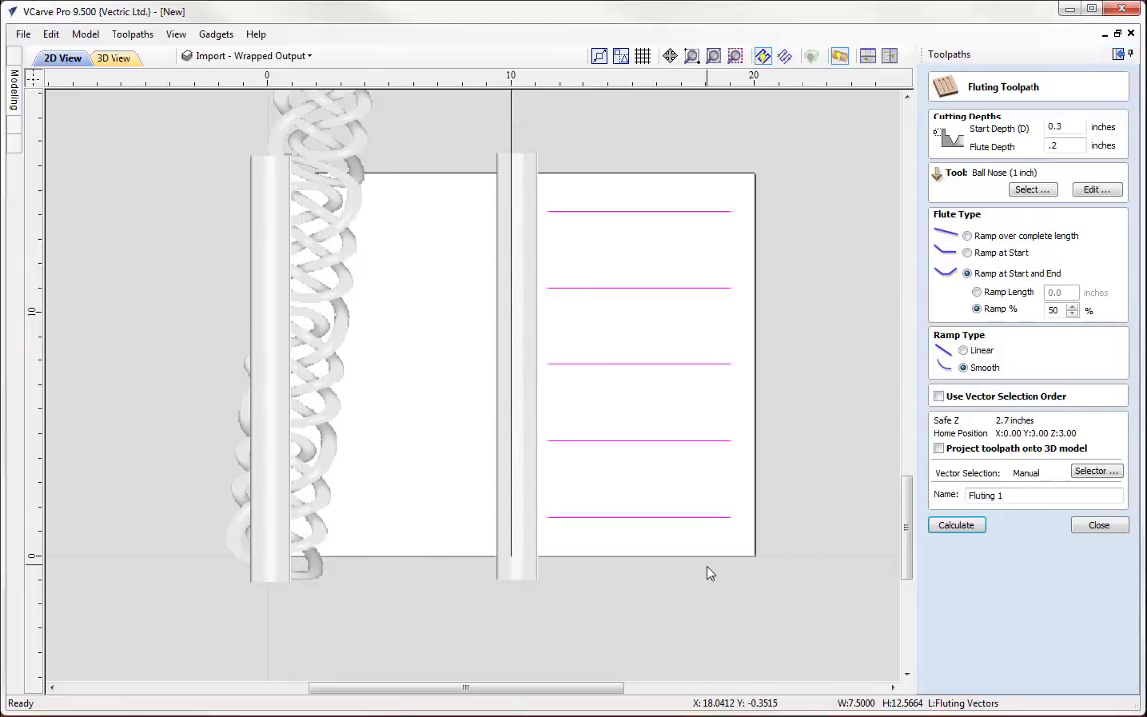
- Calculate the fluting toolpath and preview it on a reset cylinder
{"action": "left_click", "coordinate": [956, 527]}
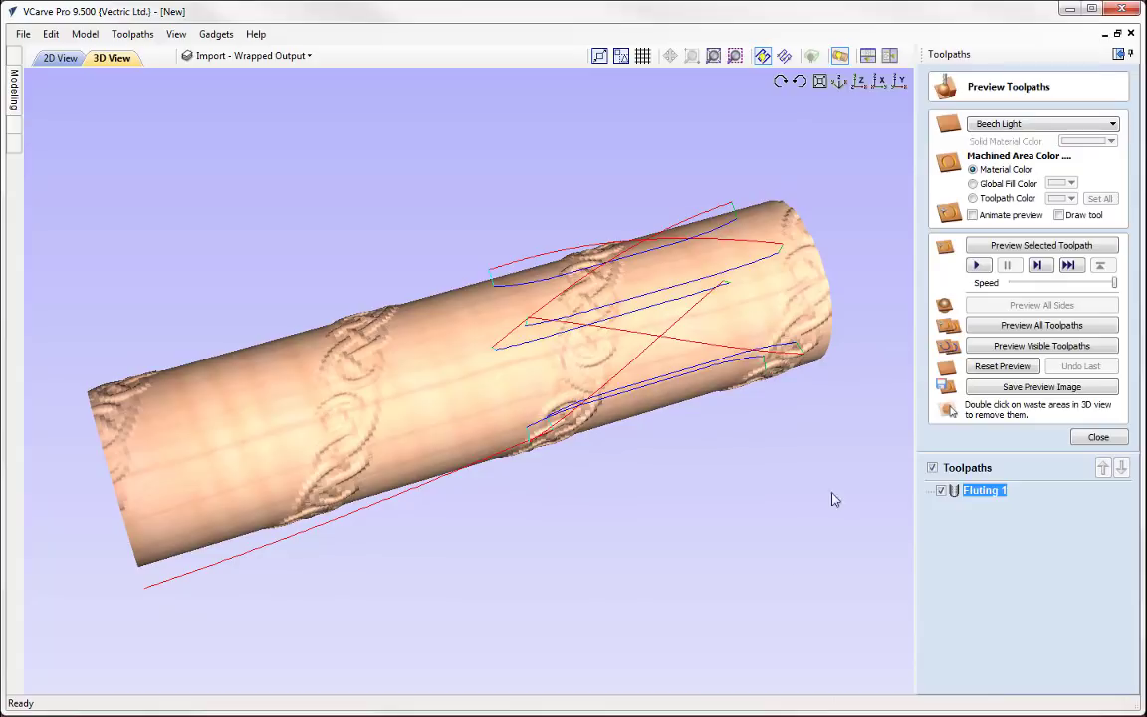
{"action": "left_click", "coordinate": [1000, 366]}
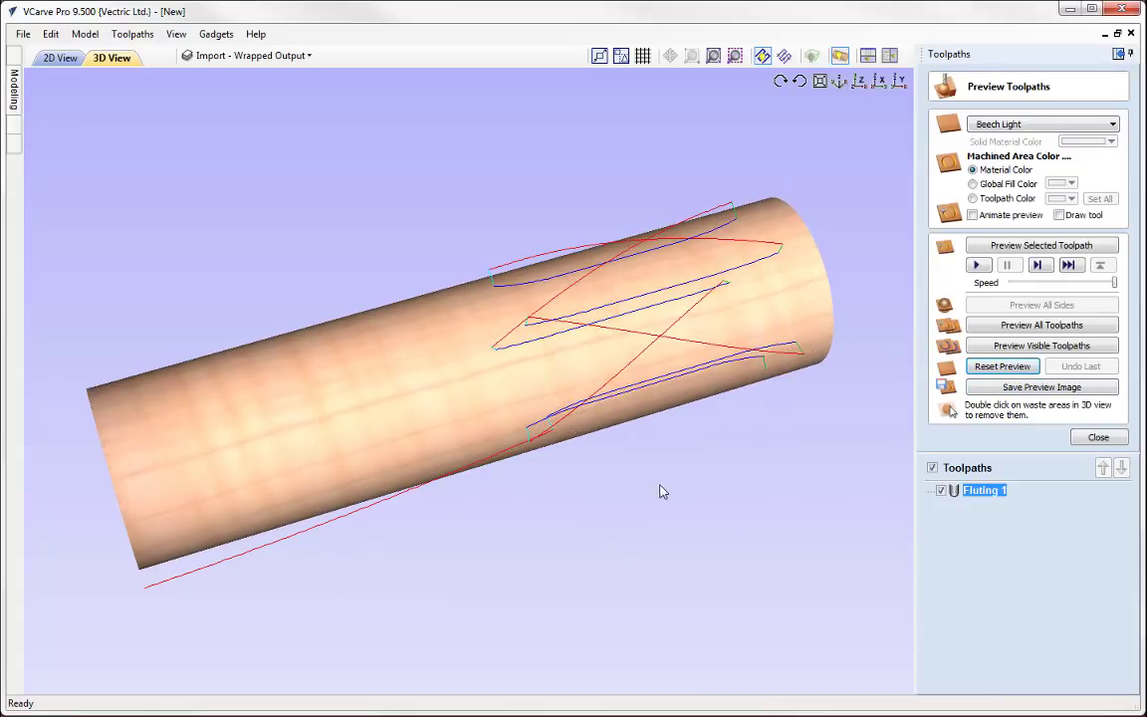
{"action": "left_click", "coordinate": [978, 265]}
{"action": "left_click_drag", "start_coordinate": [691, 530], "coordinate": [697, 637]}
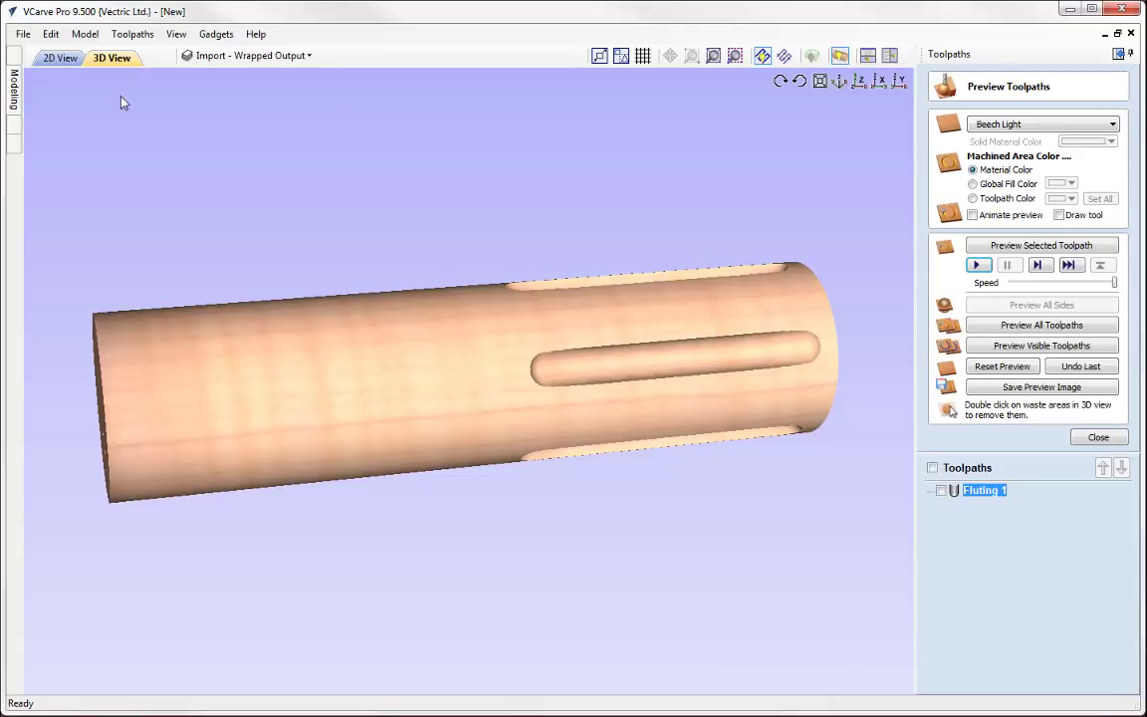
{"action": "left_click", "coordinate": [1098, 437]}
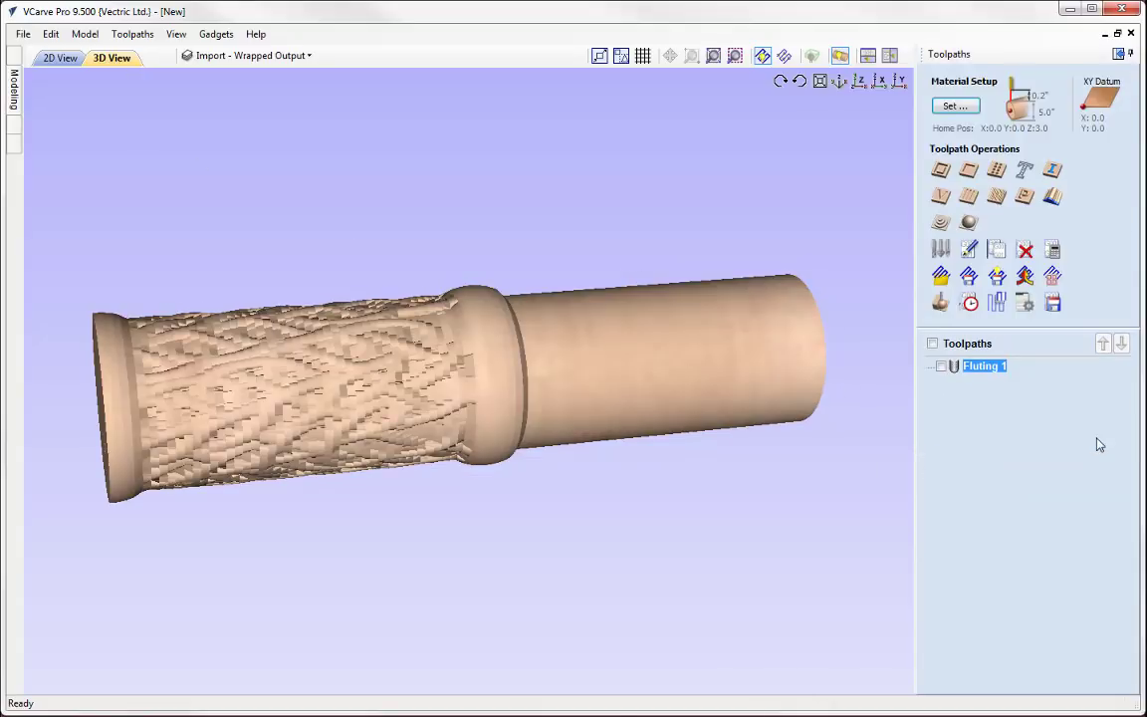
- Calculate a 3D finish toolpath with the 0.25 inch ball nose, model boundary and 90-degree raster, and preview all toolpaths
{"action": "left_click_drag", "start_coordinate": [602, 628], "coordinate": [409, 681]}
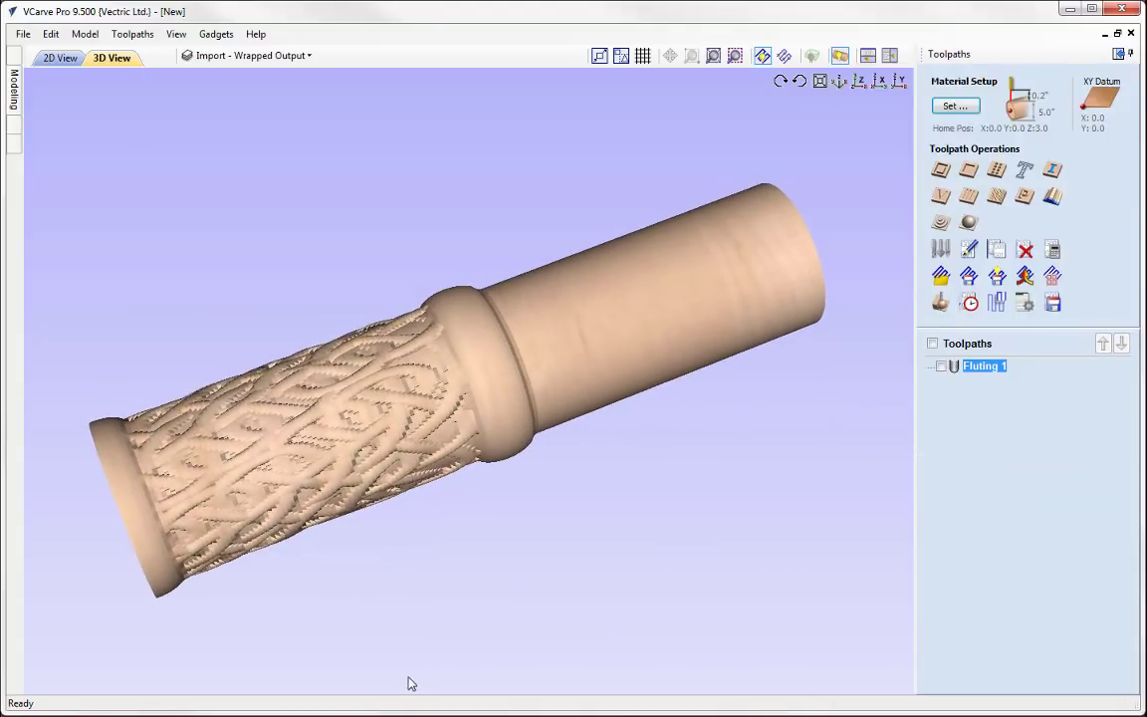
{"action": "left_click", "coordinate": [968, 224]}
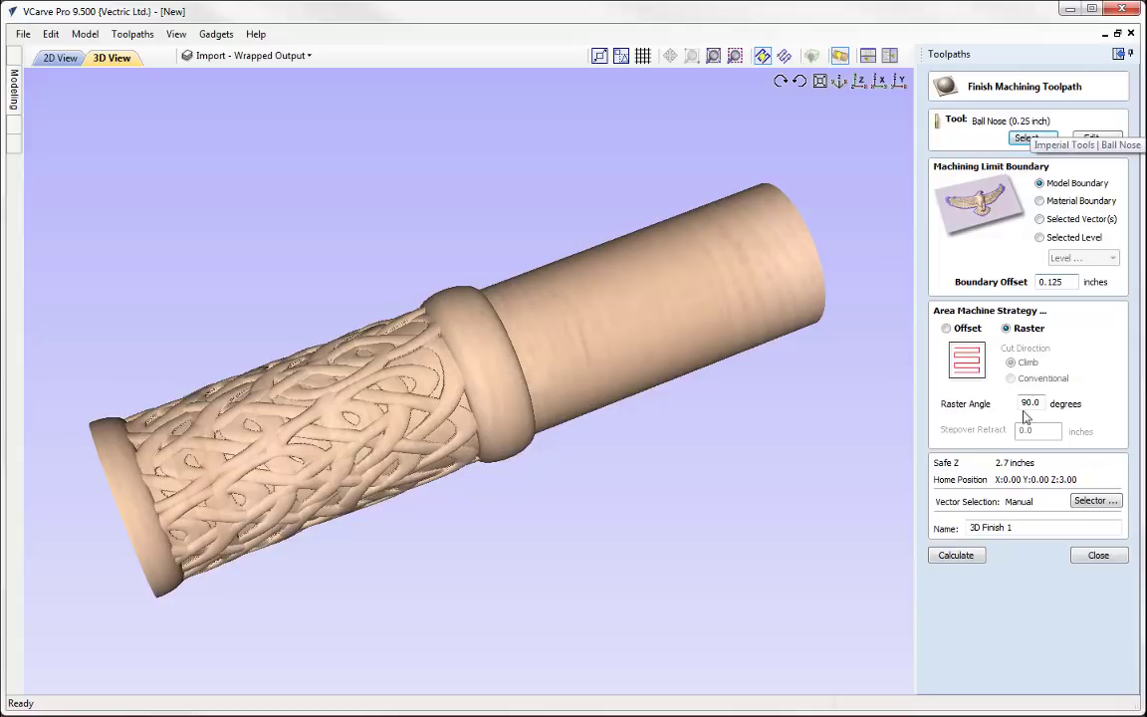
{"action": "left_click", "coordinate": [954, 558]}
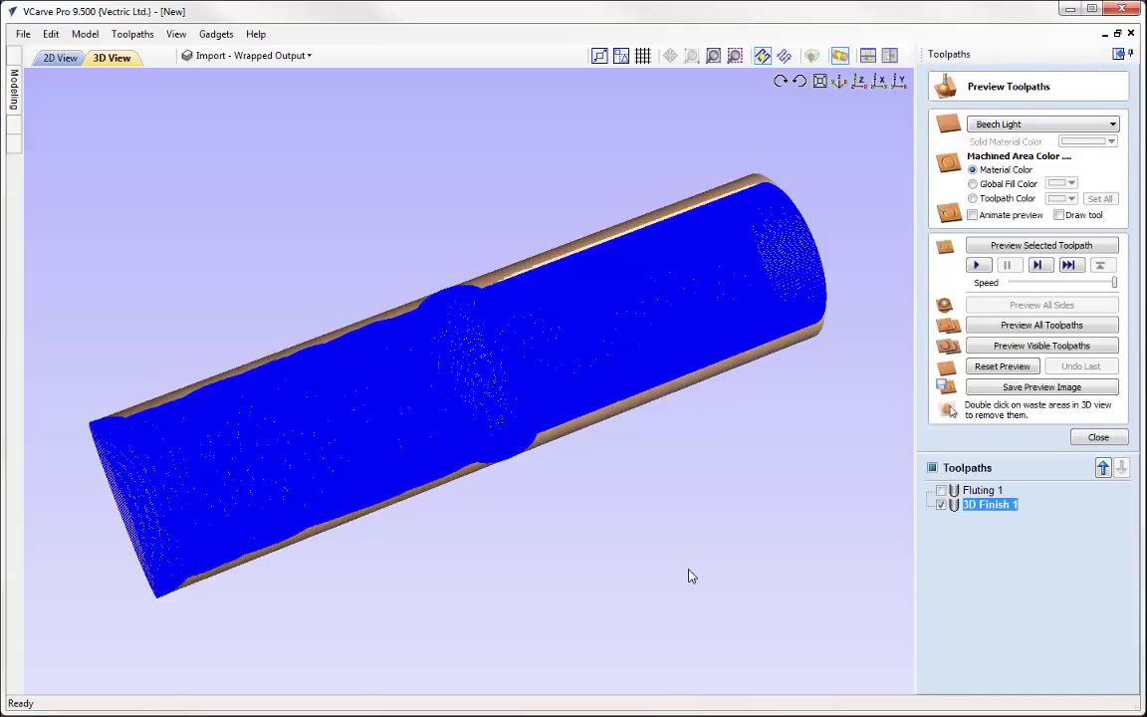
{"action": "left_click", "coordinate": [1042, 325]}
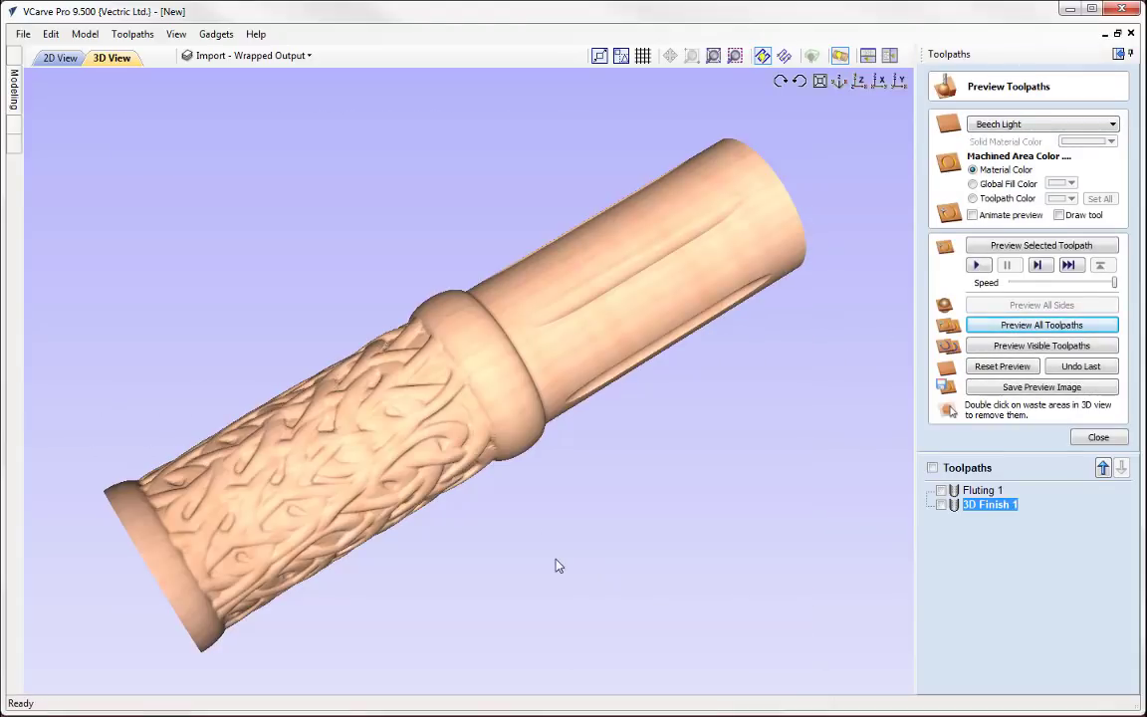
{"action": "left_click_drag", "start_coordinate": [611, 548], "coordinate": [513, 548]}
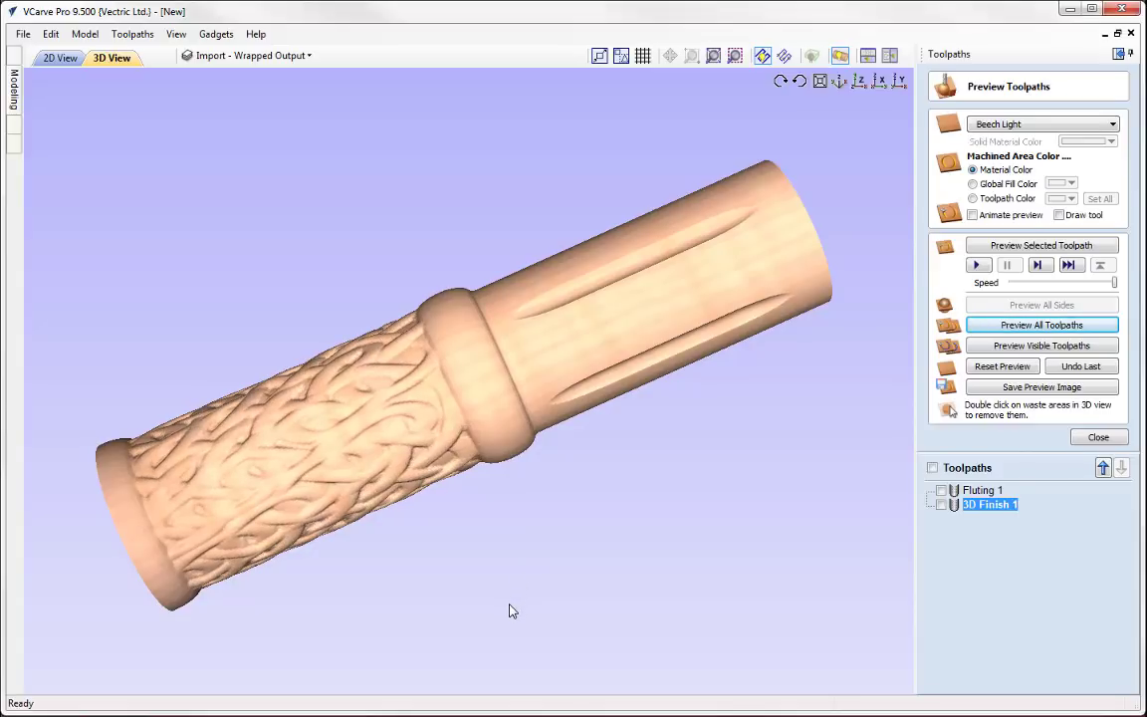
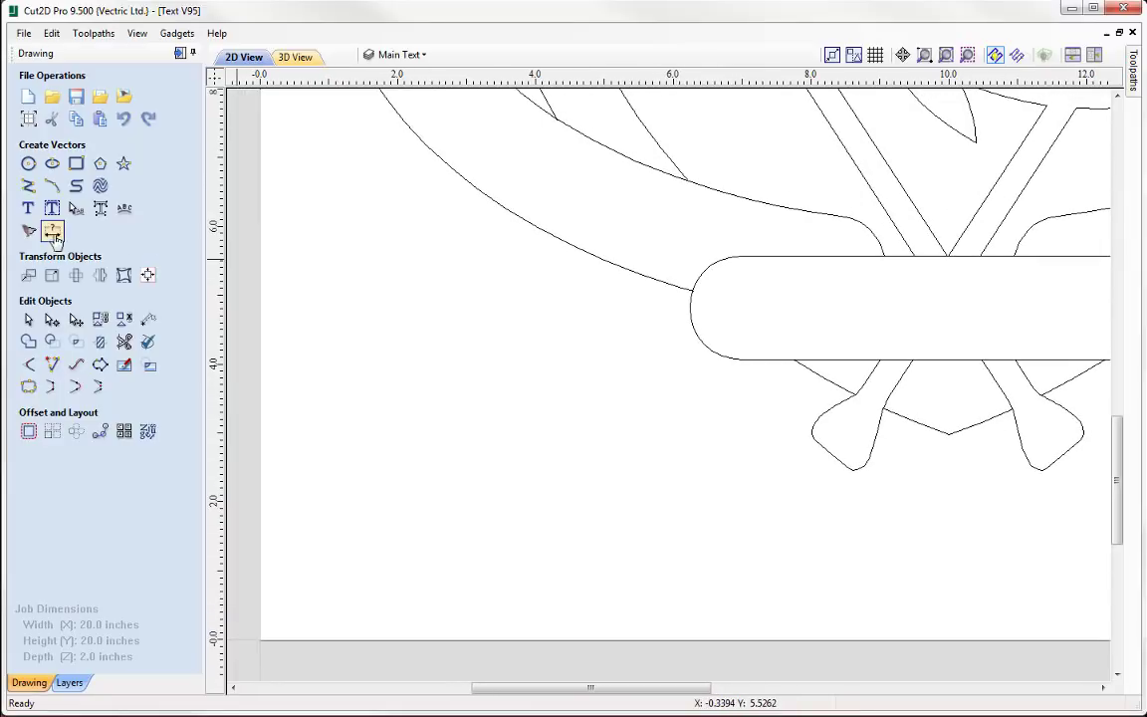
- Start a new text object, try several anchor points in the area below the logo, and set its alignment to Left
{"action": "left_click", "coordinate": [28, 210]}
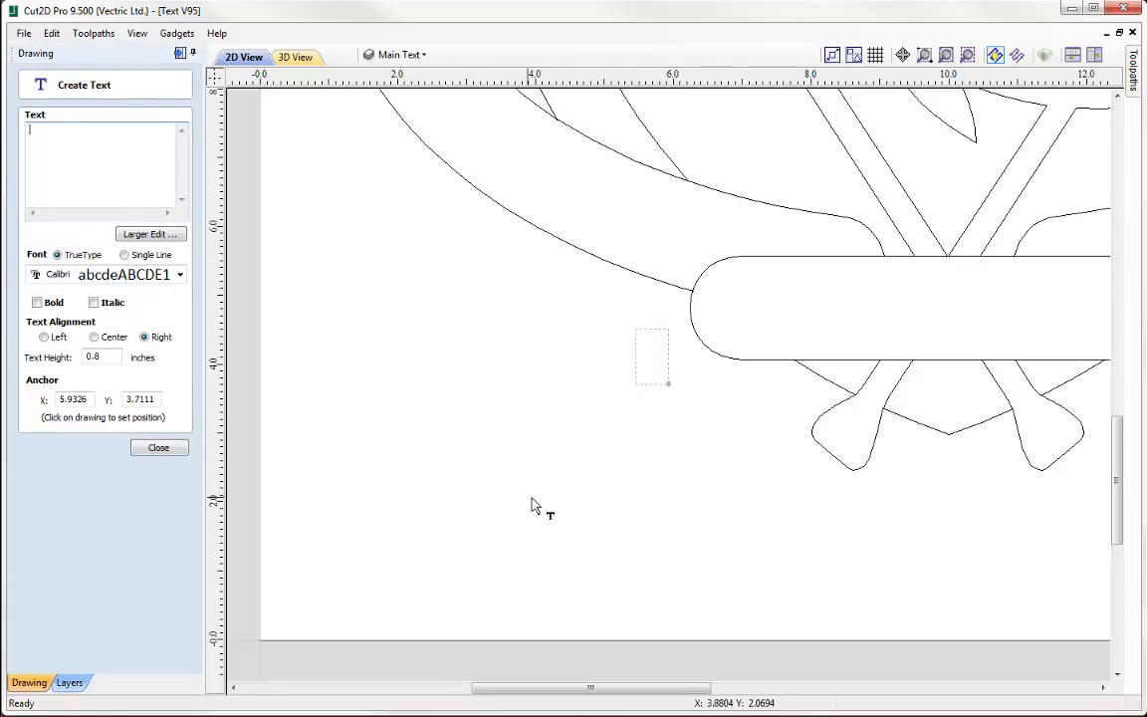
{"action": "left_click", "coordinate": [425, 396]}
{"action": "left_click", "coordinate": [593, 484]}
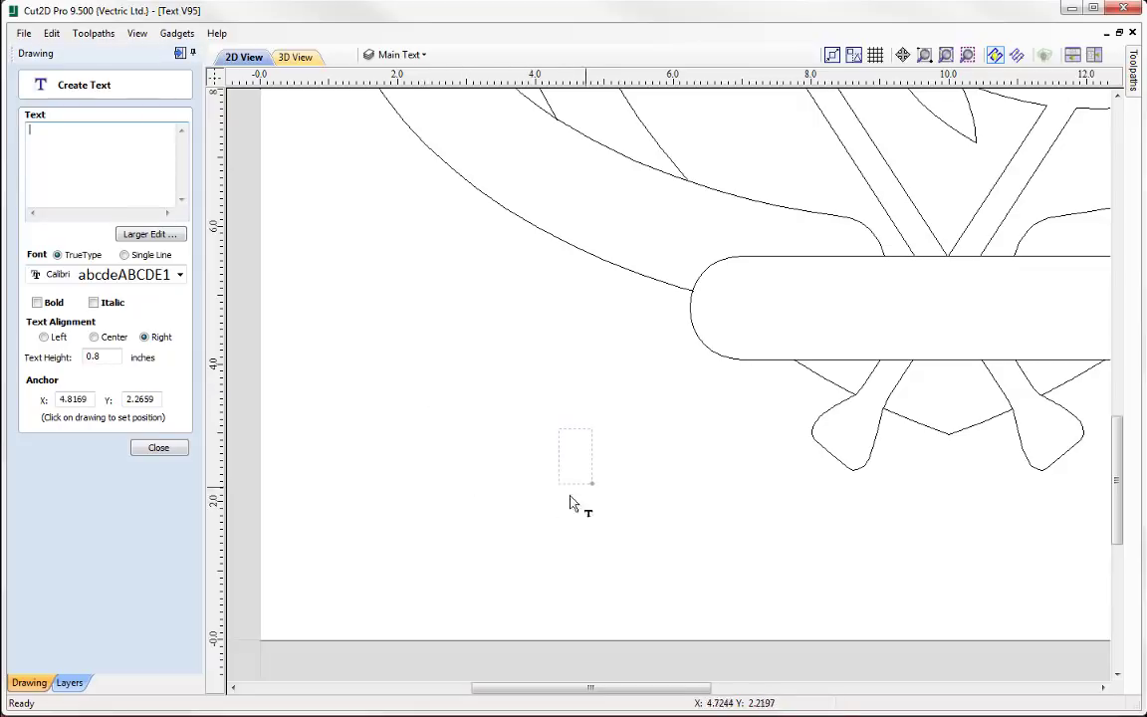
{"action": "left_click", "coordinate": [419, 525]}
{"action": "left_click", "coordinate": [375, 356]}
{"action": "left_click", "coordinate": [547, 339]}
{"action": "left_click", "coordinate": [94, 337]}
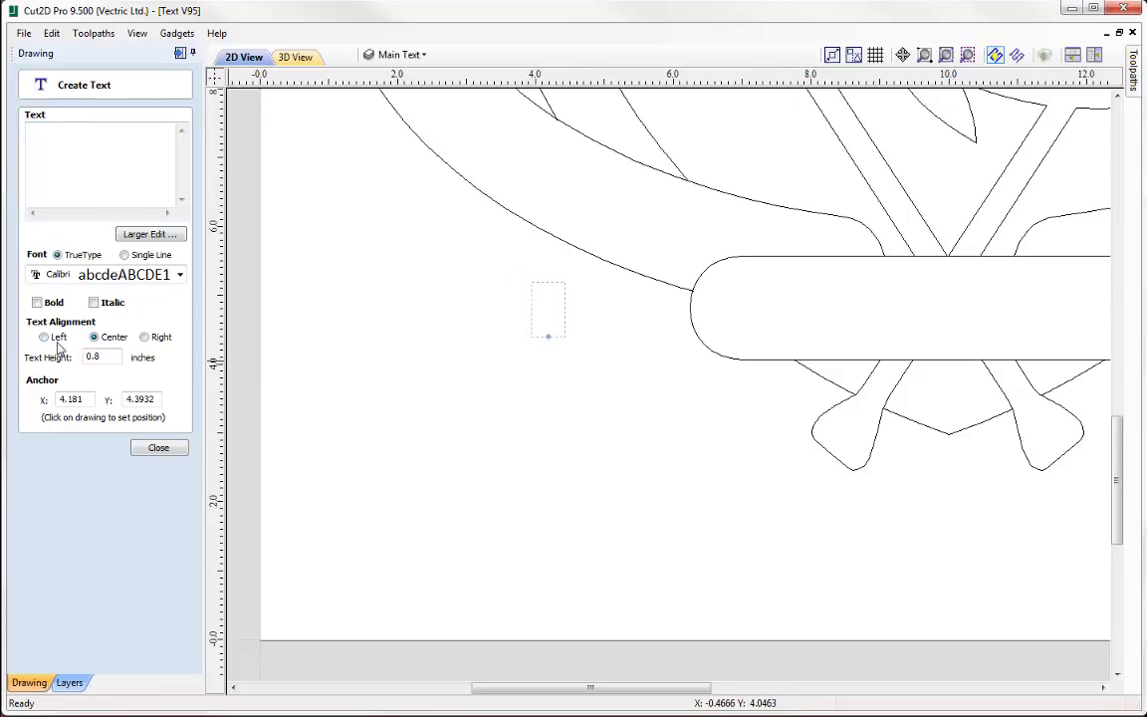
{"action": "left_click", "coordinate": [44, 337]}
- Set the text height to 1.0 inch, anchor it at about X 1.78, Y 2.09, and enter CANOE
{"action": "left_click_drag", "start_coordinate": [98, 356], "coordinate": [51, 363]}
{"action": "type", "text": "2.0"}
{"action": "key", "text": "Tab"}
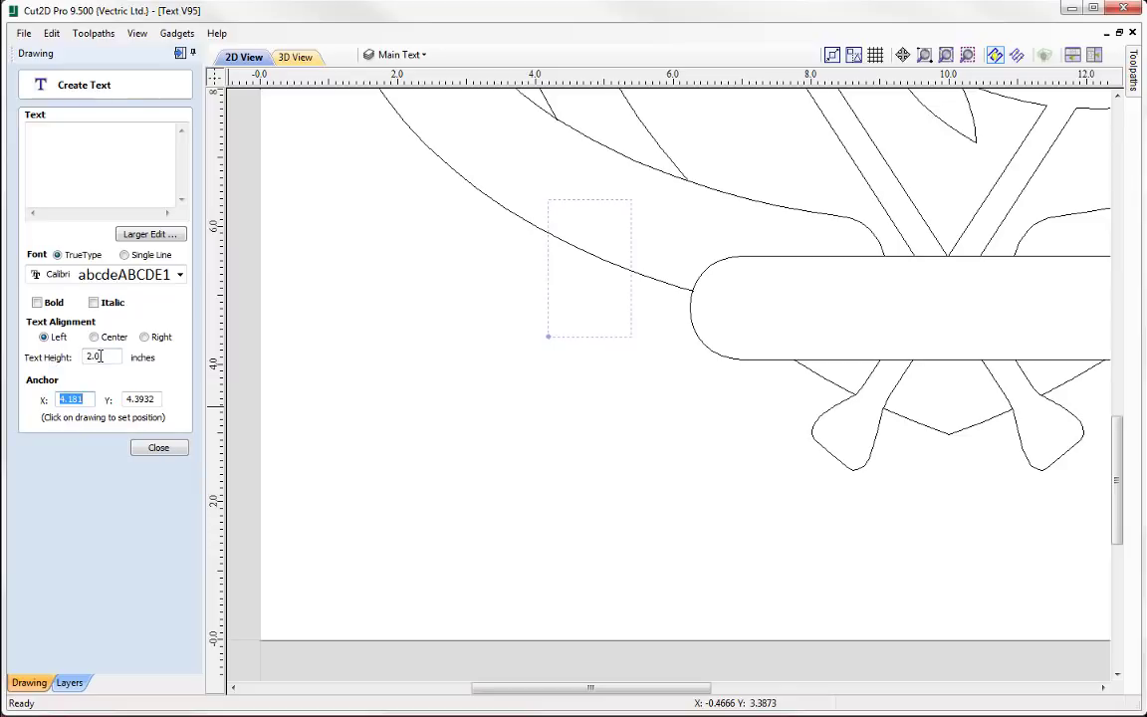
{"action": "left_click_drag", "start_coordinate": [103, 357], "coordinate": [56, 363]}
{"action": "type", "text": "1"}
{"action": "left_click", "coordinate": [462, 466]}
{"action": "left_click", "coordinate": [652, 510]}
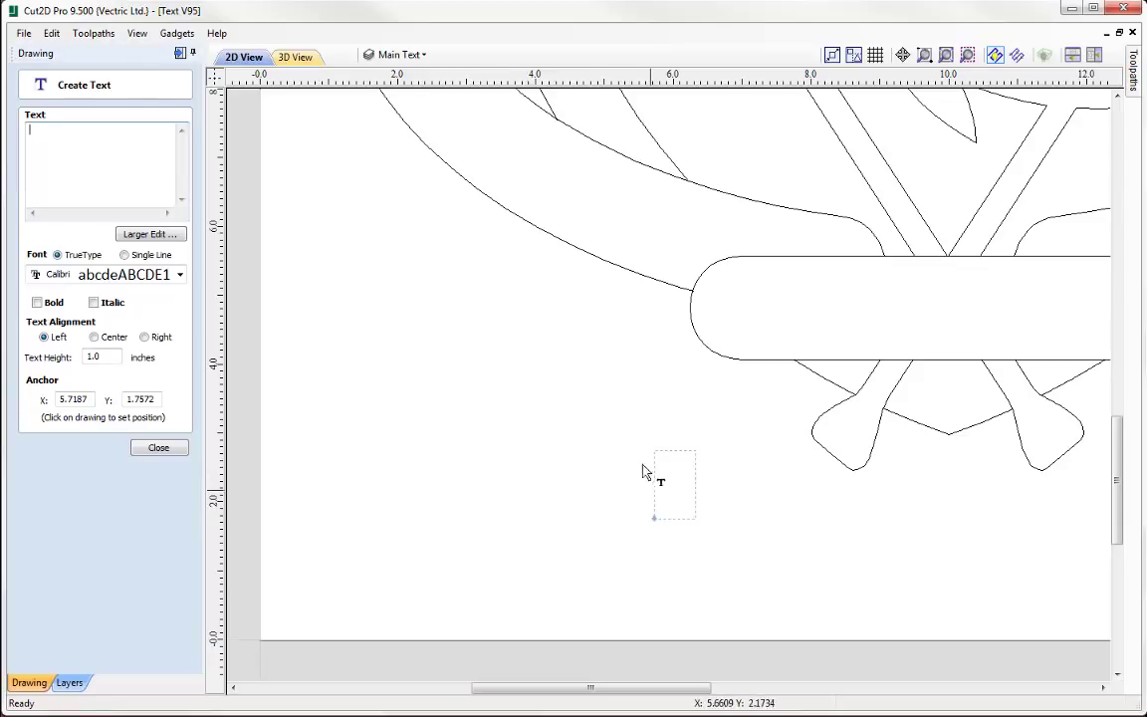
{"action": "left_click", "coordinate": [631, 382]}
{"action": "left_click", "coordinate": [423, 371]}
{"action": "left_click", "coordinate": [382, 495]}
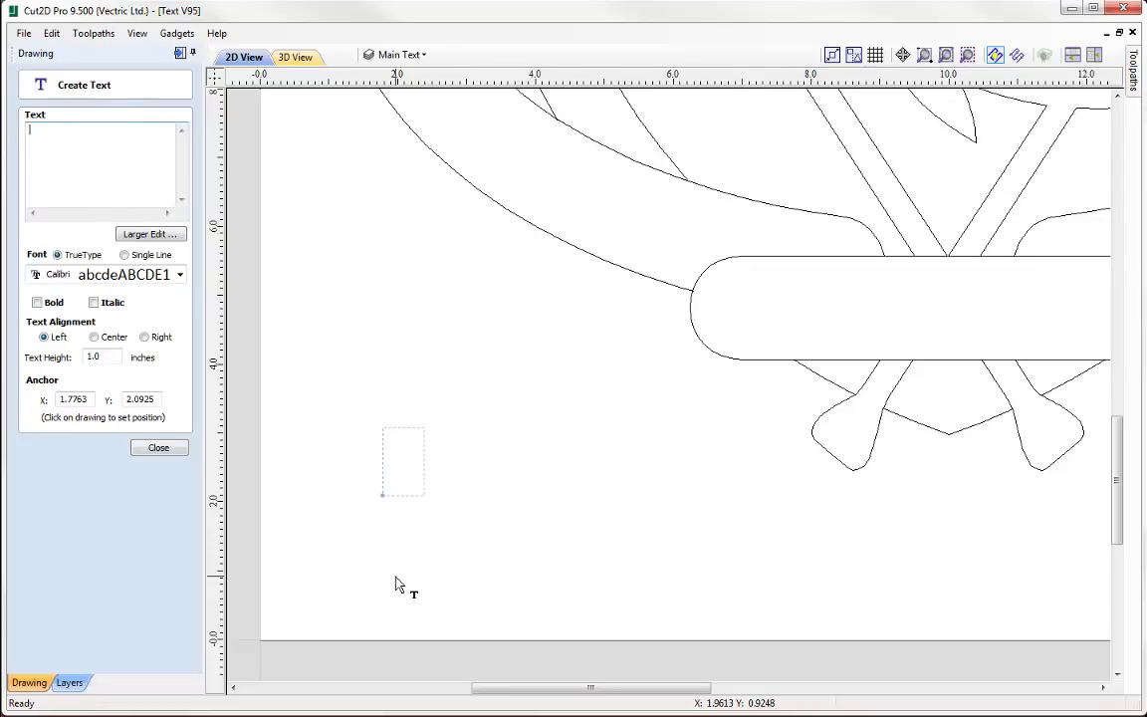
{"action": "type", "text": "CANOE"}
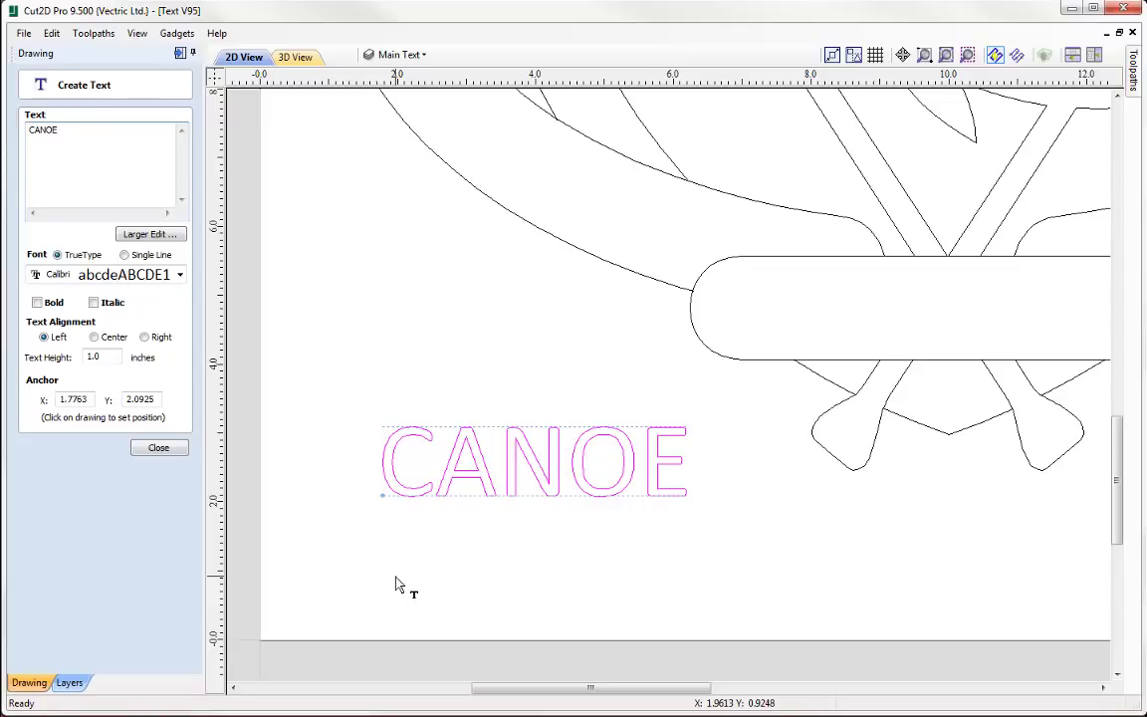
- Squash the text to about 0.385 inch high, extend the wording to CANOEING, and rotate it upward by about 30 degrees
{"action": "left_click", "coordinate": [519, 475]}
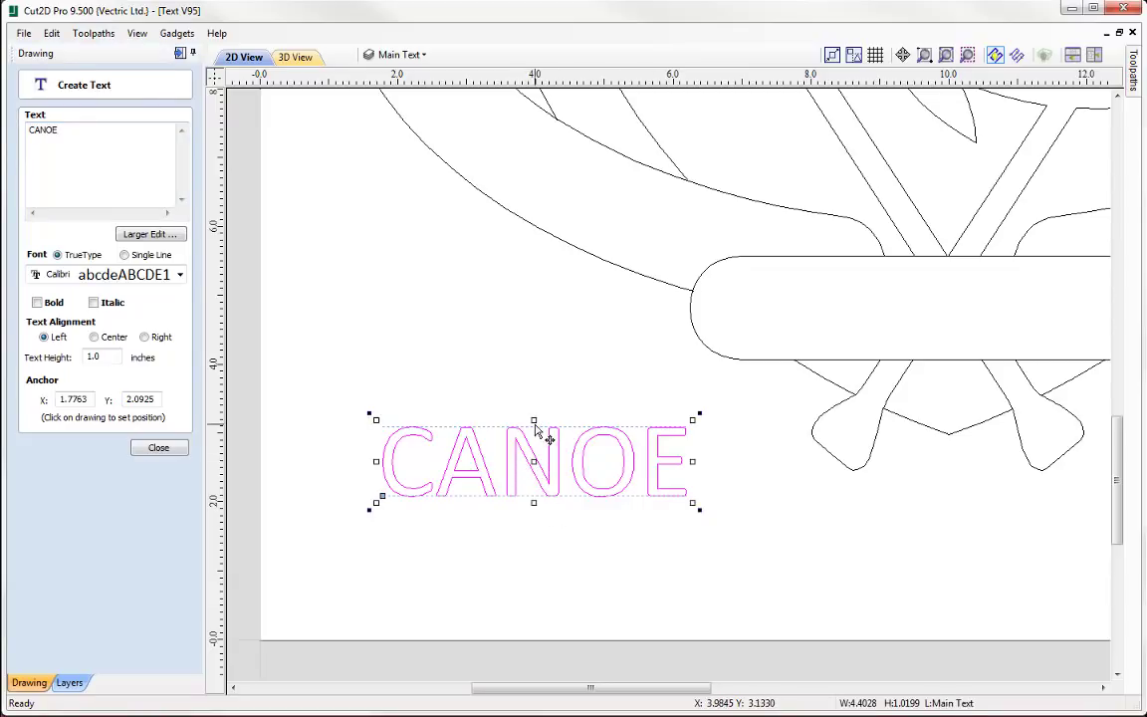
{"action": "left_click_drag", "start_coordinate": [534, 420], "coordinate": [533, 463]}
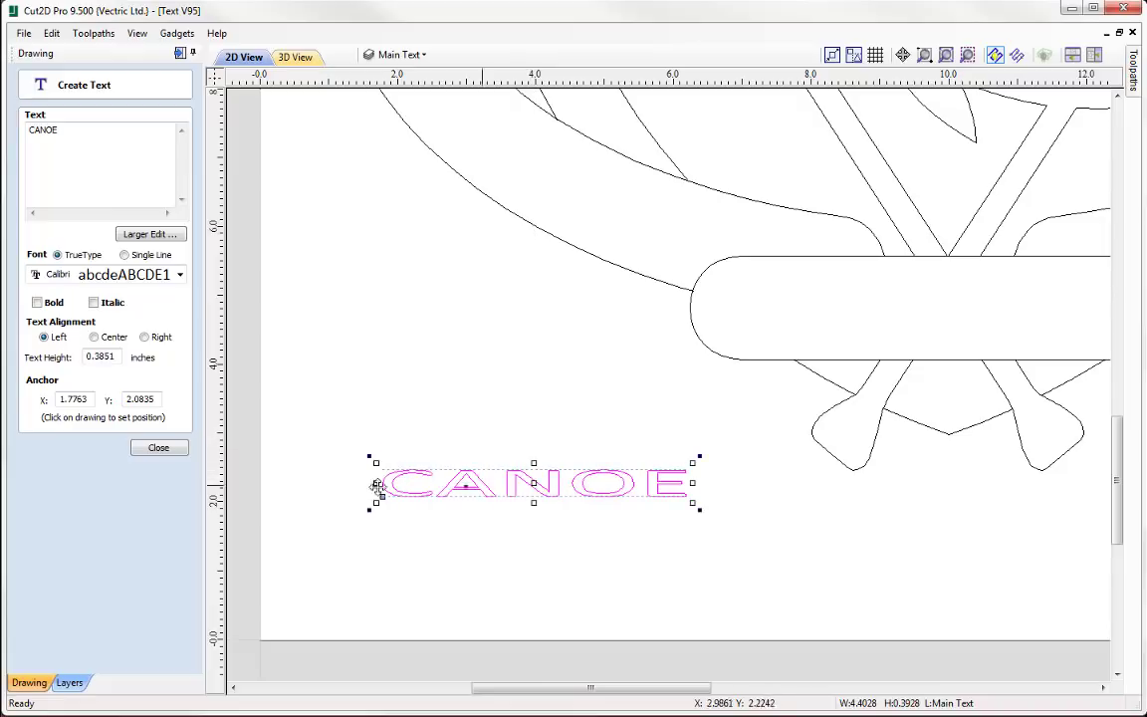
{"action": "left_click", "coordinate": [121, 156]}
{"action": "type", "text": "ING"}
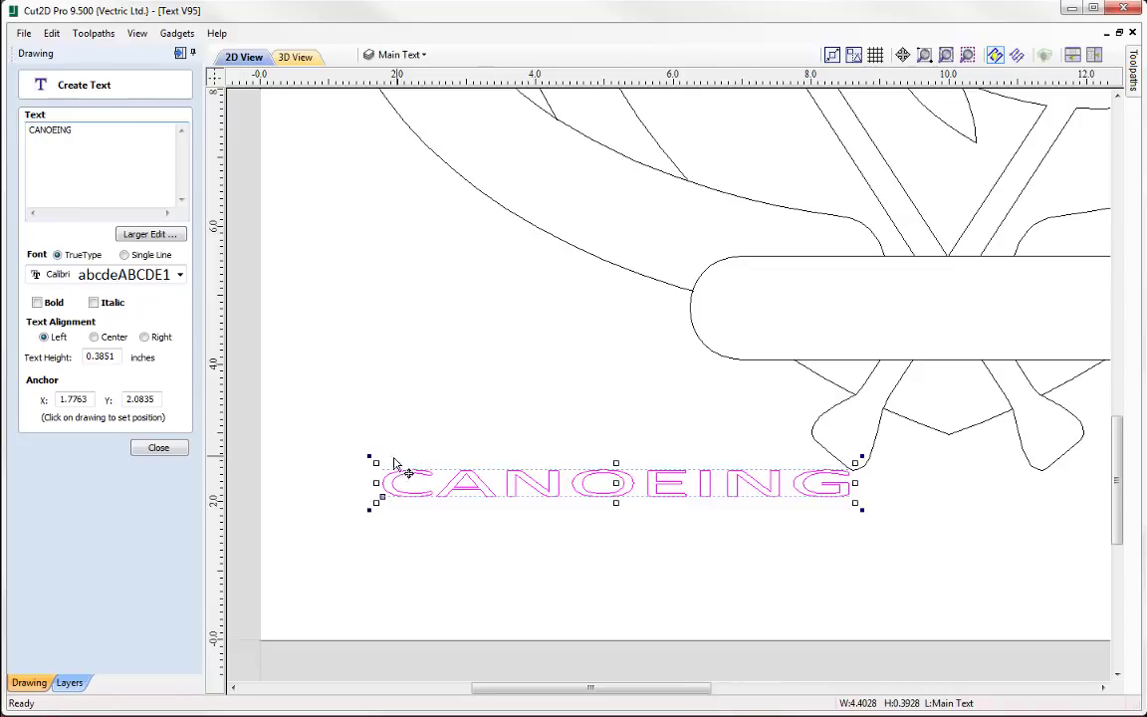
{"action": "left_click", "coordinate": [863, 460]}
{"action": "left_click_drag", "start_coordinate": [863, 460], "coordinate": [789, 325]}
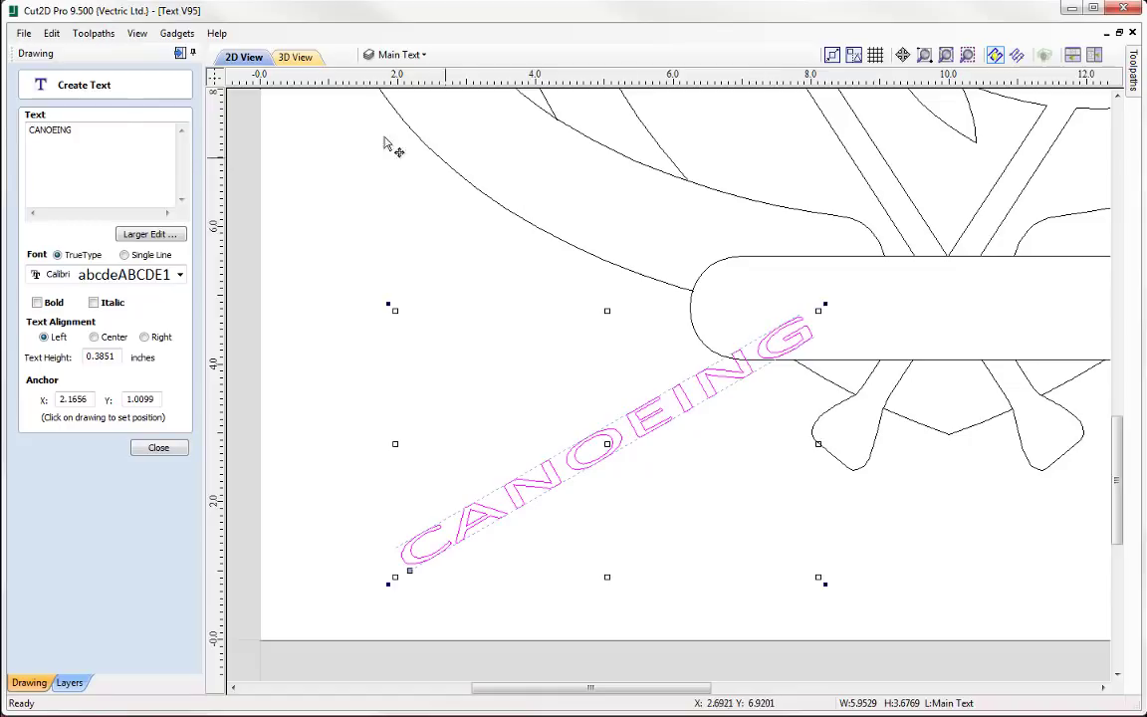
- Replace CANOE with KAYAK in the rotated text, shorten the wording to KAYAKNG, and delete the text object
{"action": "left_click_drag", "start_coordinate": [57, 132], "coordinate": [27, 130]}
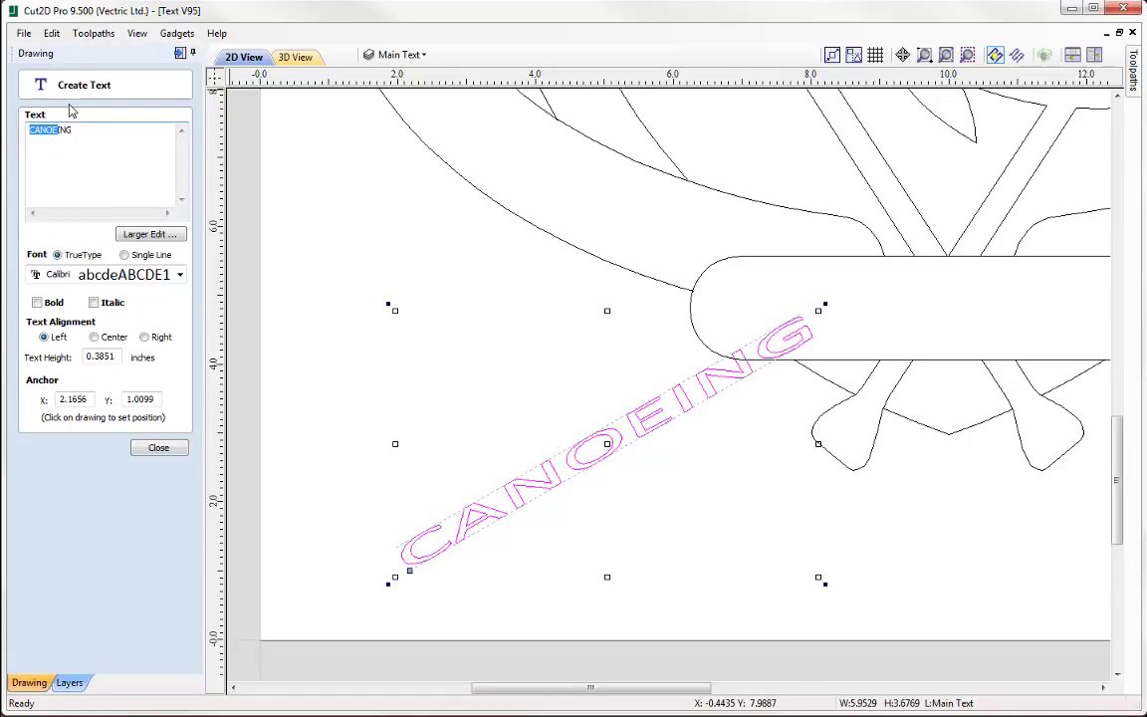
{"action": "type", "text": "KAYAK"}
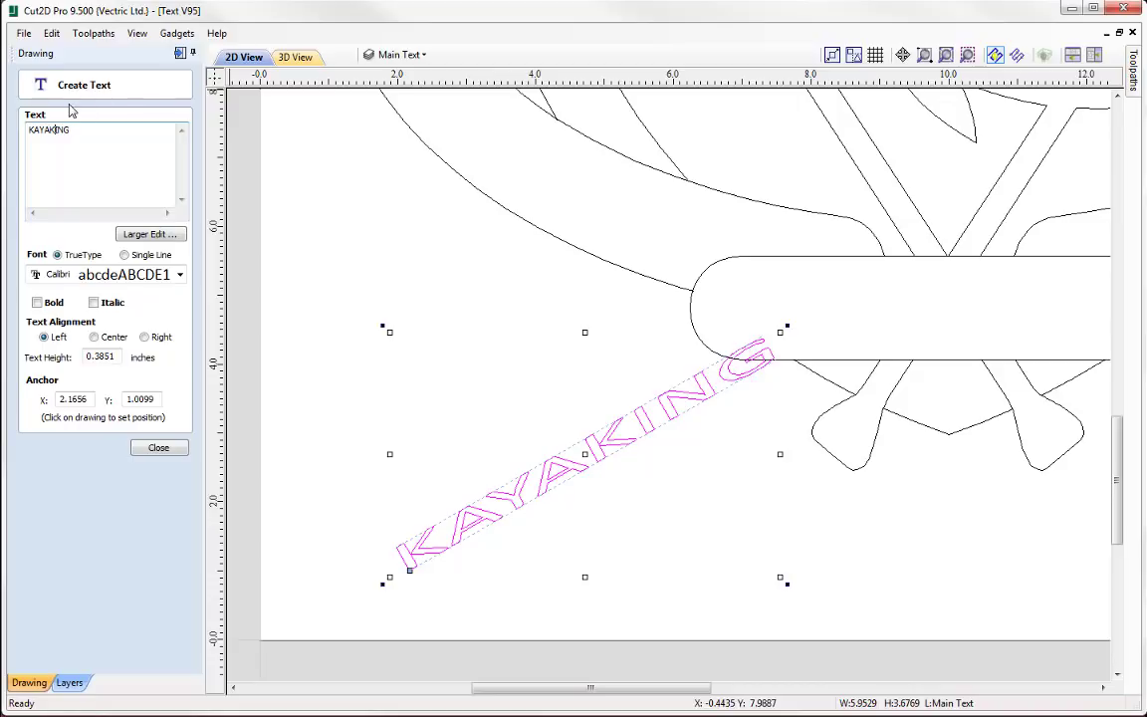
{"action": "key", "text": "BackSpace"}
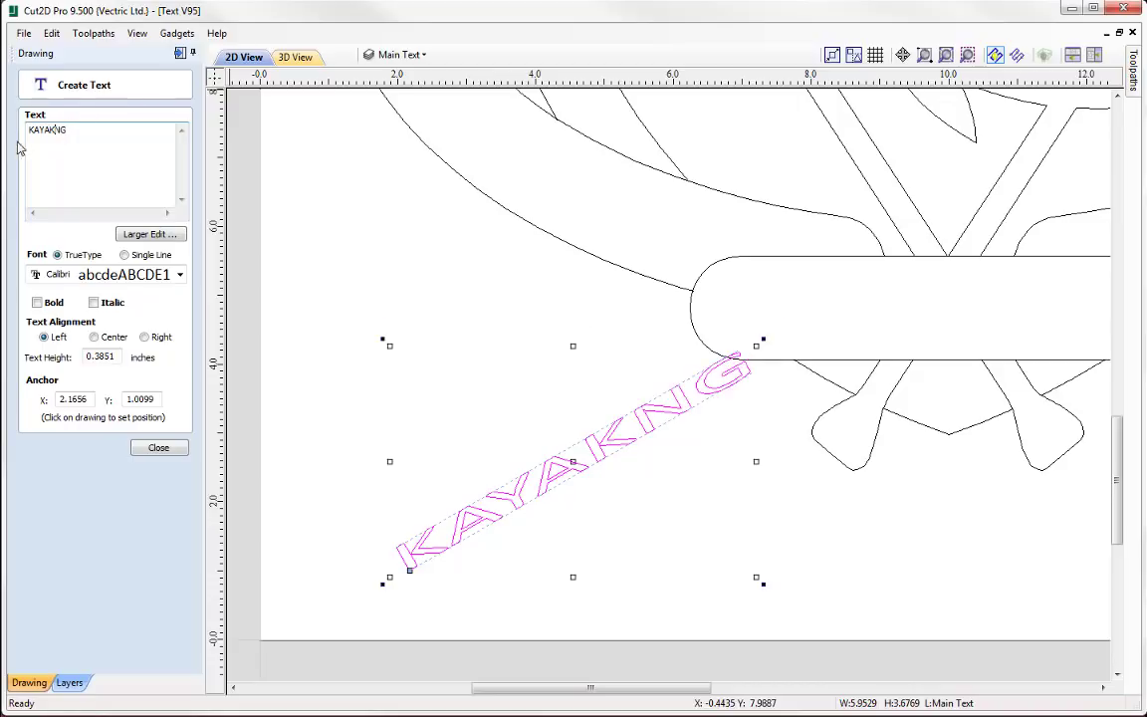
{"action": "left_click", "coordinate": [159, 449]}
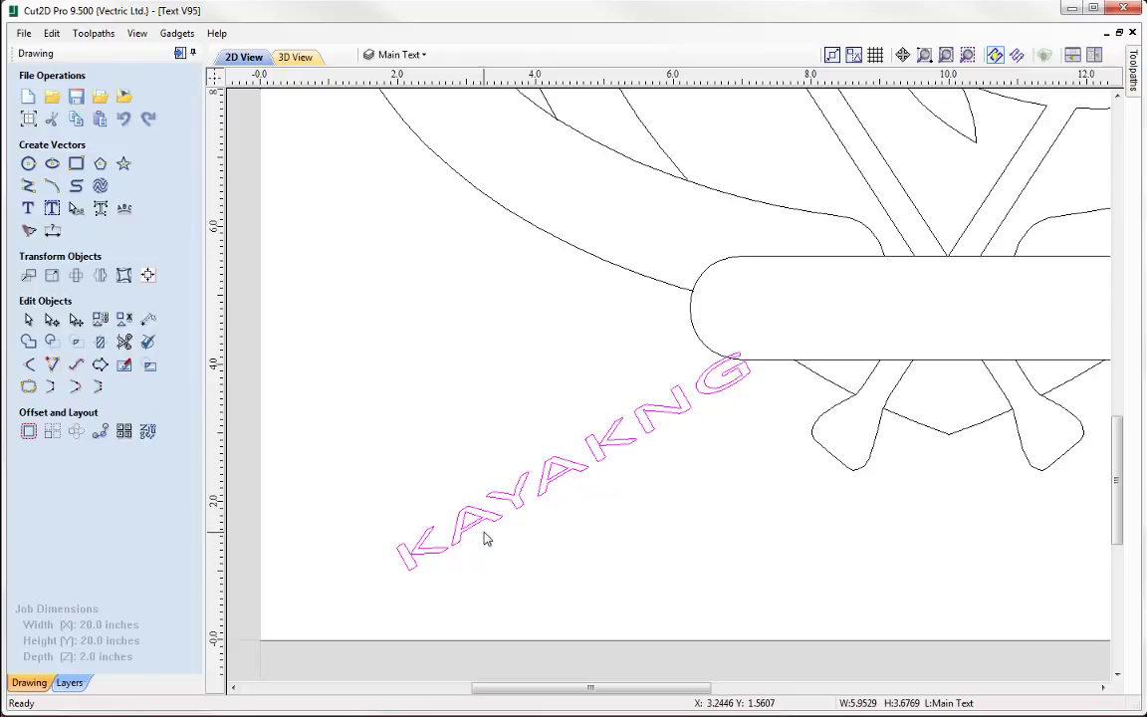
{"action": "key", "text": "Delete"}
- Start a new text object anchored inside the logo's rounded name plate at about X 7.08, Y 4.45
{"action": "scroll", "coordinate": [761, 384], "scroll_direction": "down", "scroll_amount": 4}
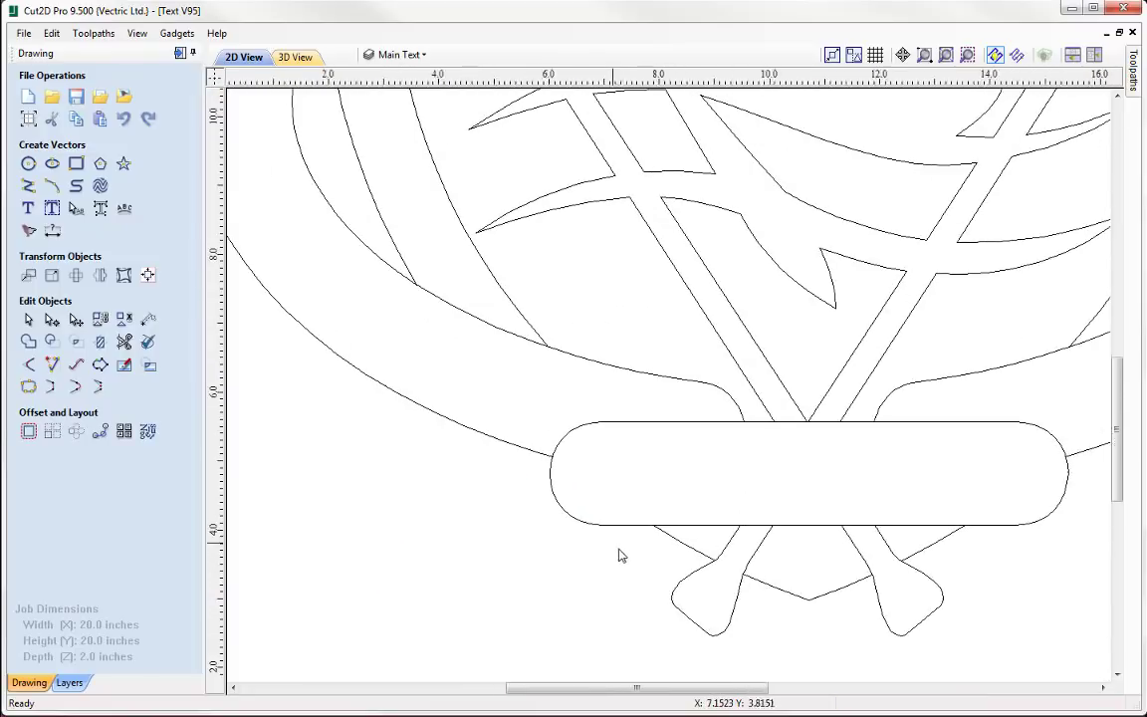
{"action": "scroll", "coordinate": [727, 468], "scroll_direction": "down", "scroll_amount": 2}
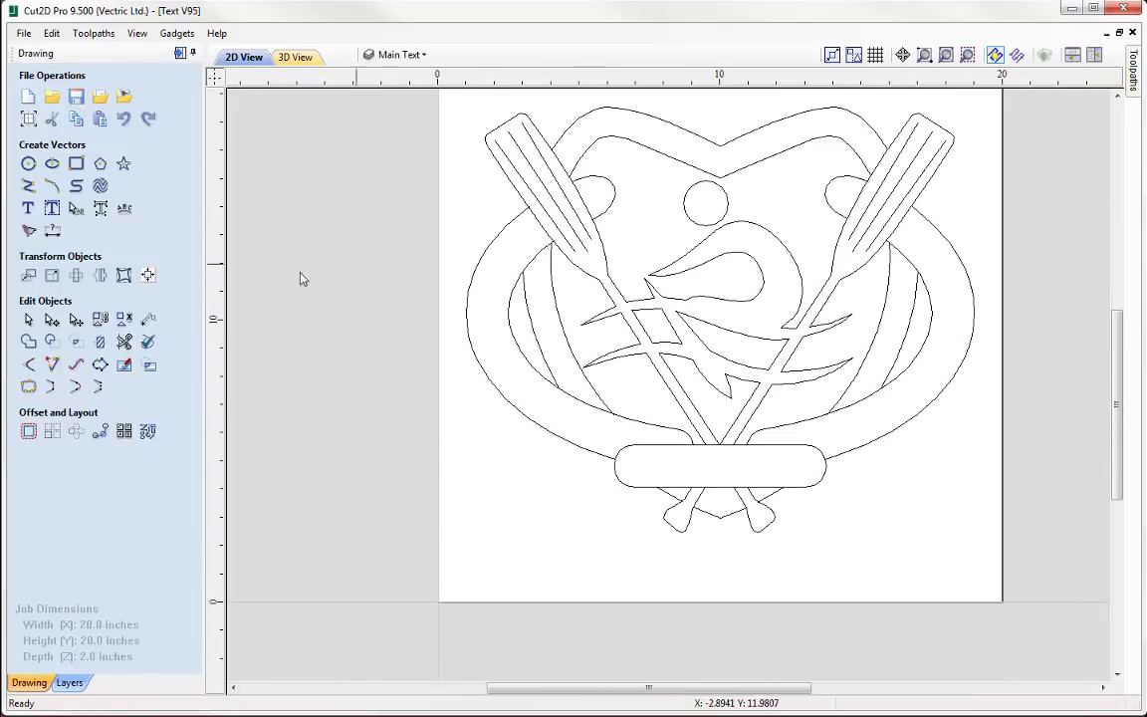
{"action": "left_click", "coordinate": [28, 209]}
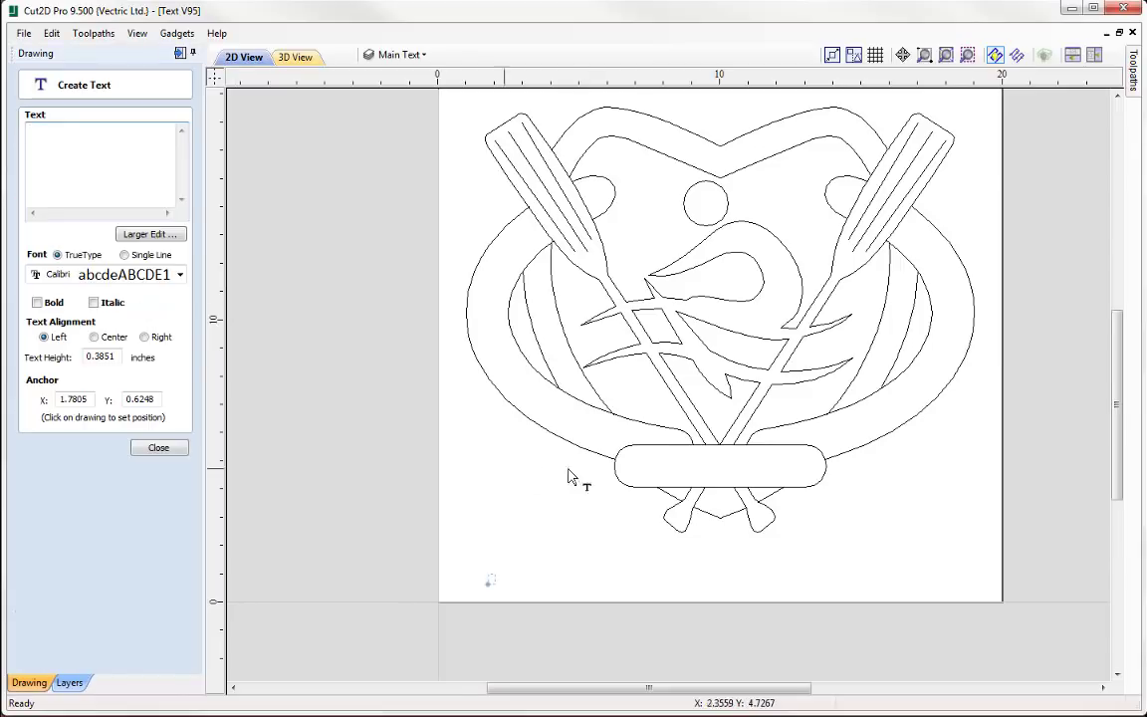
{"action": "scroll", "coordinate": [592, 433], "scroll_direction": "up", "scroll_amount": 4}
{"action": "left_click", "coordinate": [625, 353]}
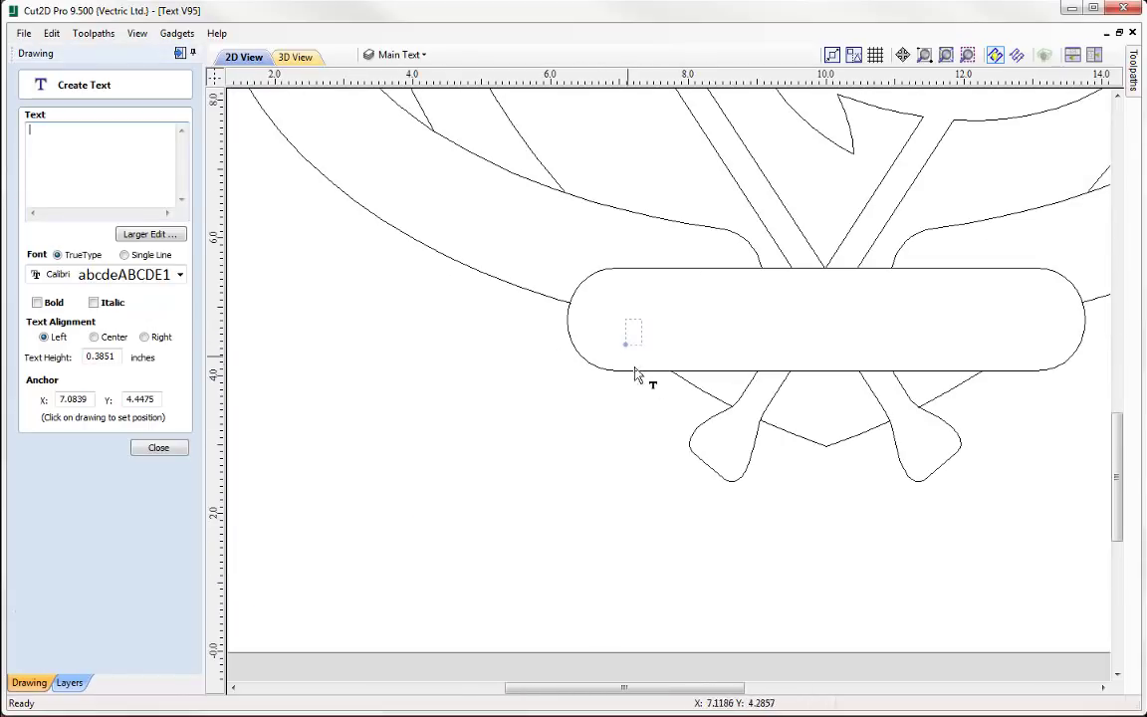
{"action": "scroll", "coordinate": [615, 443], "scroll_direction": "up", "scroll_amount": 2}
{"action": "scroll", "coordinate": [608, 438], "scroll_direction": "up", "scroll_amount": 2}
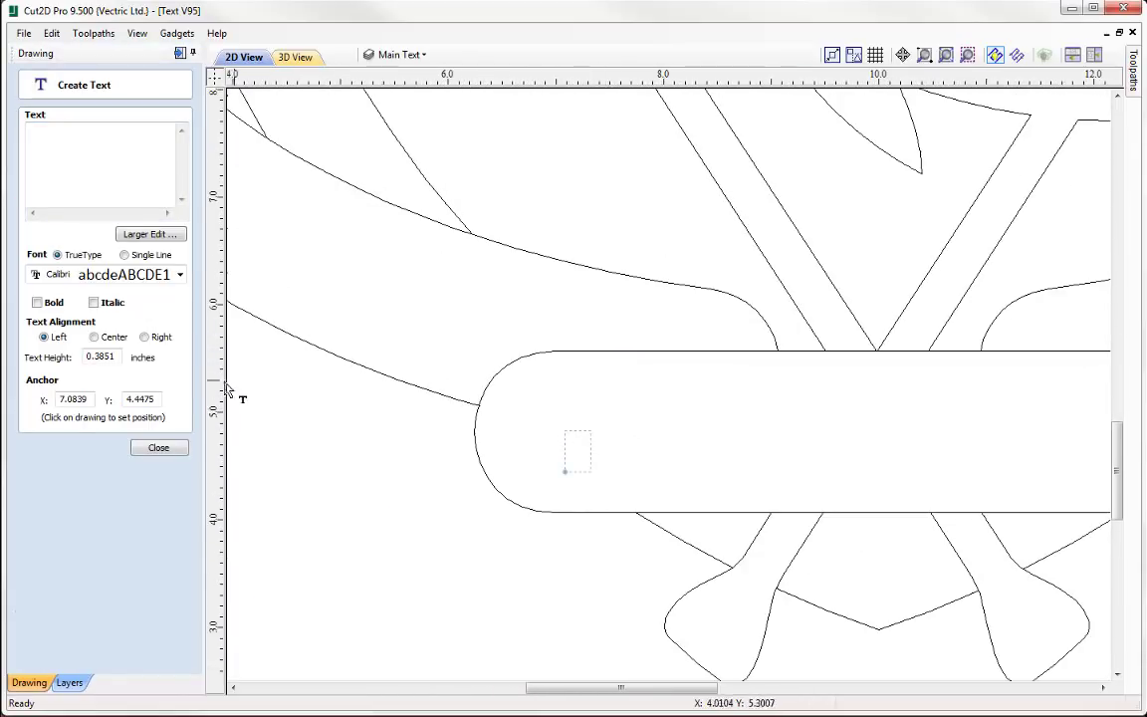
- Set the text height to 1.0 inch and enter ROWING in the name plate
{"action": "left_click_drag", "start_coordinate": [109, 357], "coordinate": [27, 359]}
{"action": "type", "text": "1.0"}
{"action": "key", "text": "Tab"}
{"action": "middle_click_drag", "start_coordinate": [607, 503], "coordinate": [587, 489]}
{"action": "left_click", "coordinate": [57, 173]}
{"action": "type", "text": "RO"}
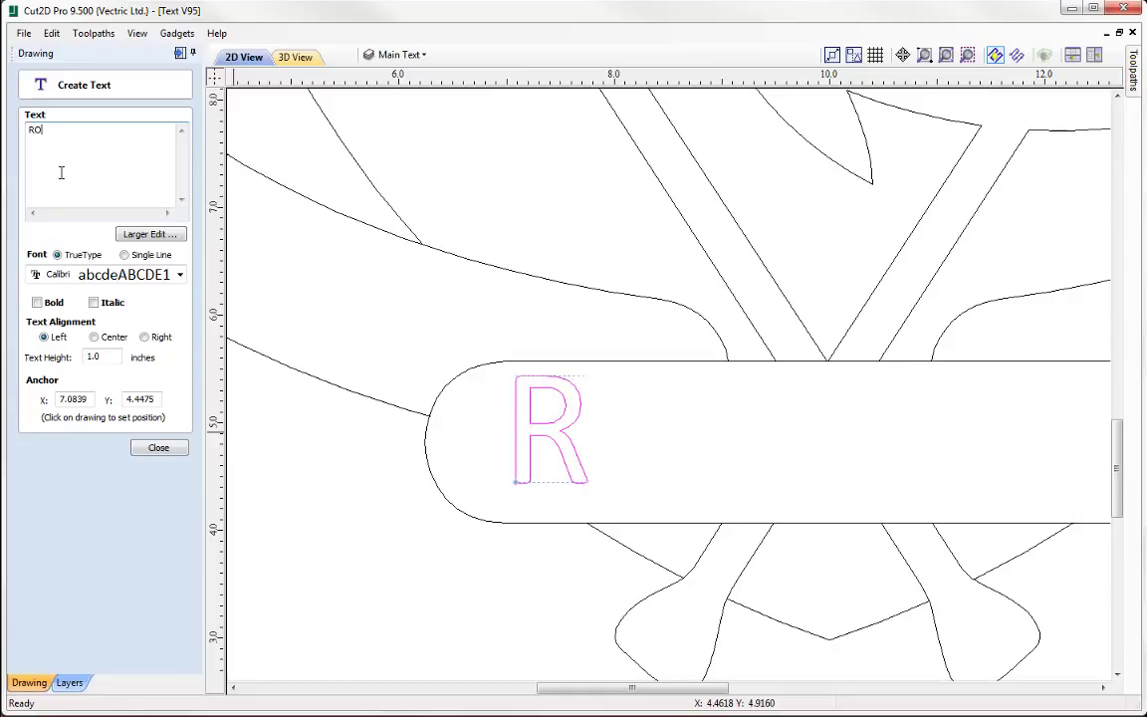
{"action": "type", "text": "WING"}
{"action": "left_click", "coordinate": [150, 447]}
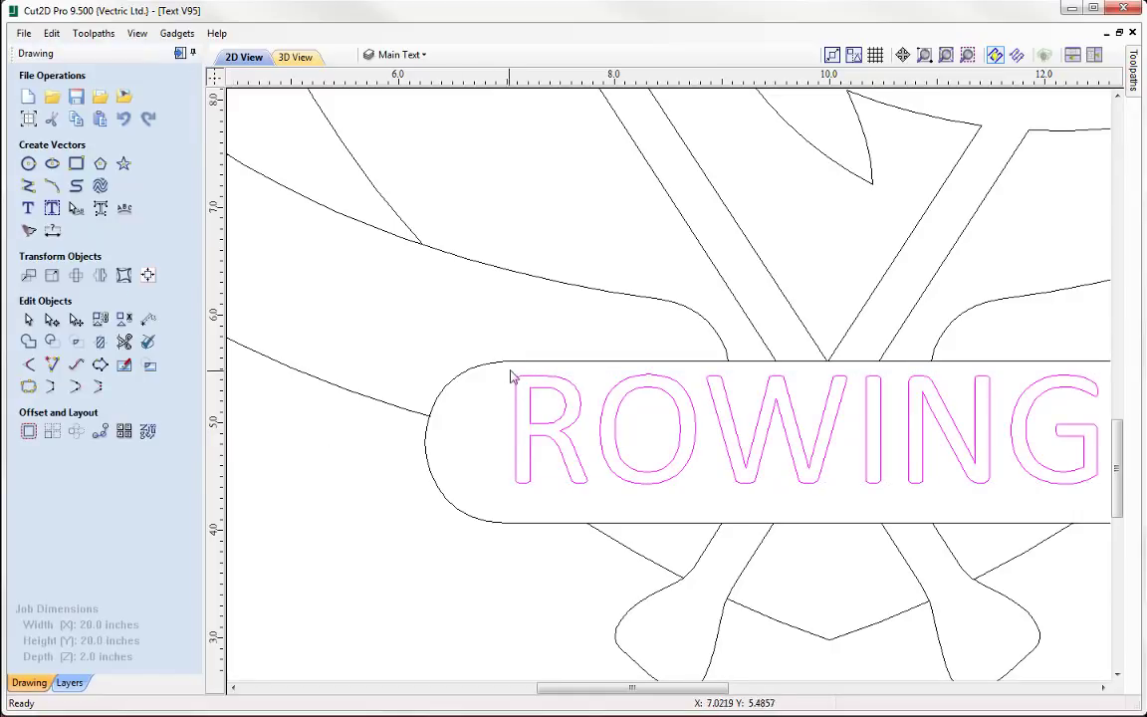
- Center the ROWING text horizontally and vertically on the rounded name plate
{"action": "left_click", "coordinate": [505, 365]}
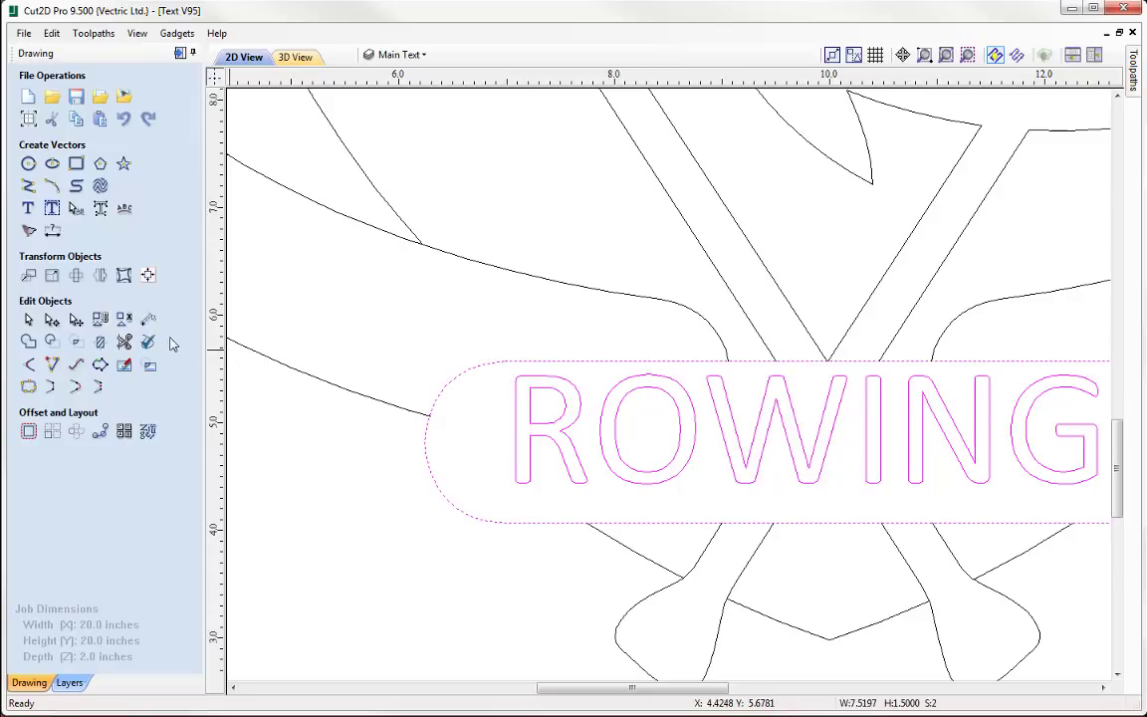
{"action": "left_click", "coordinate": [147, 274]}
{"action": "left_click", "coordinate": [123, 221]}
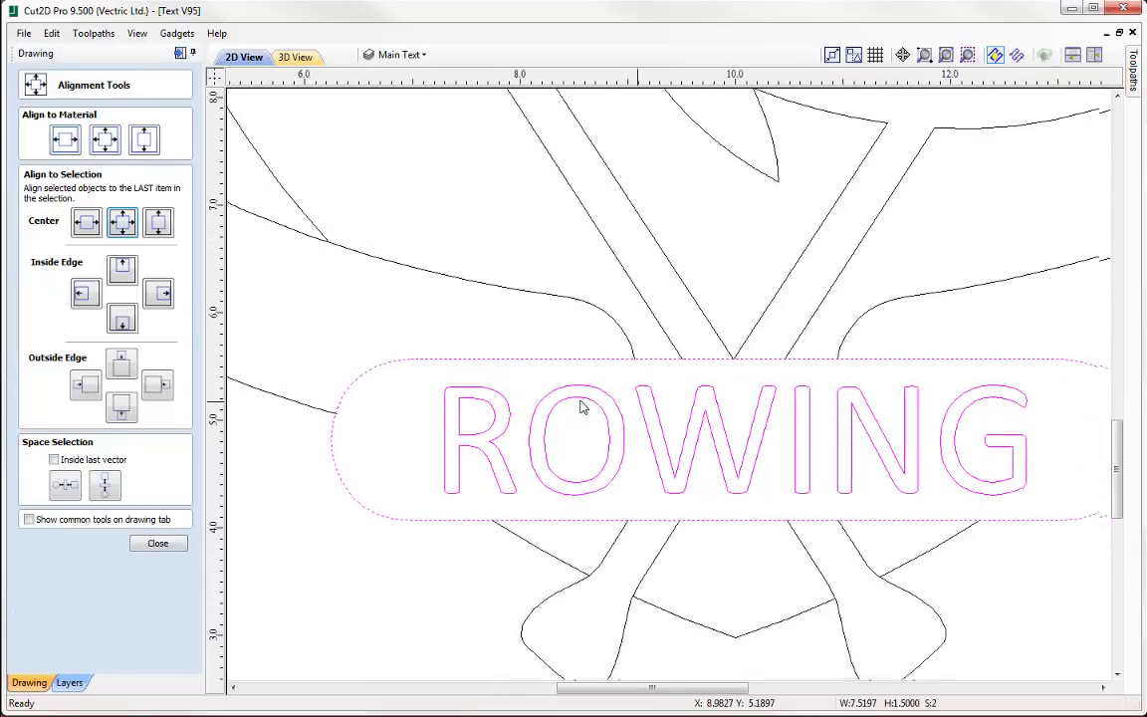
{"action": "scroll", "coordinate": [617, 406], "scroll_direction": "down", "scroll_amount": 1}
{"action": "left_click", "coordinate": [158, 542]}
- Create a separate text object reading SALLSBURY below the logo, anchored at about X 1.46, Y 2.04
{"action": "middle_click_drag", "start_coordinate": [359, 455], "coordinate": [577, 519]}
{"action": "scroll", "coordinate": [371, 547], "scroll_direction": "down", "scroll_amount": 3}
{"action": "middle_click_drag", "start_coordinate": [375, 547], "coordinate": [473, 568]}
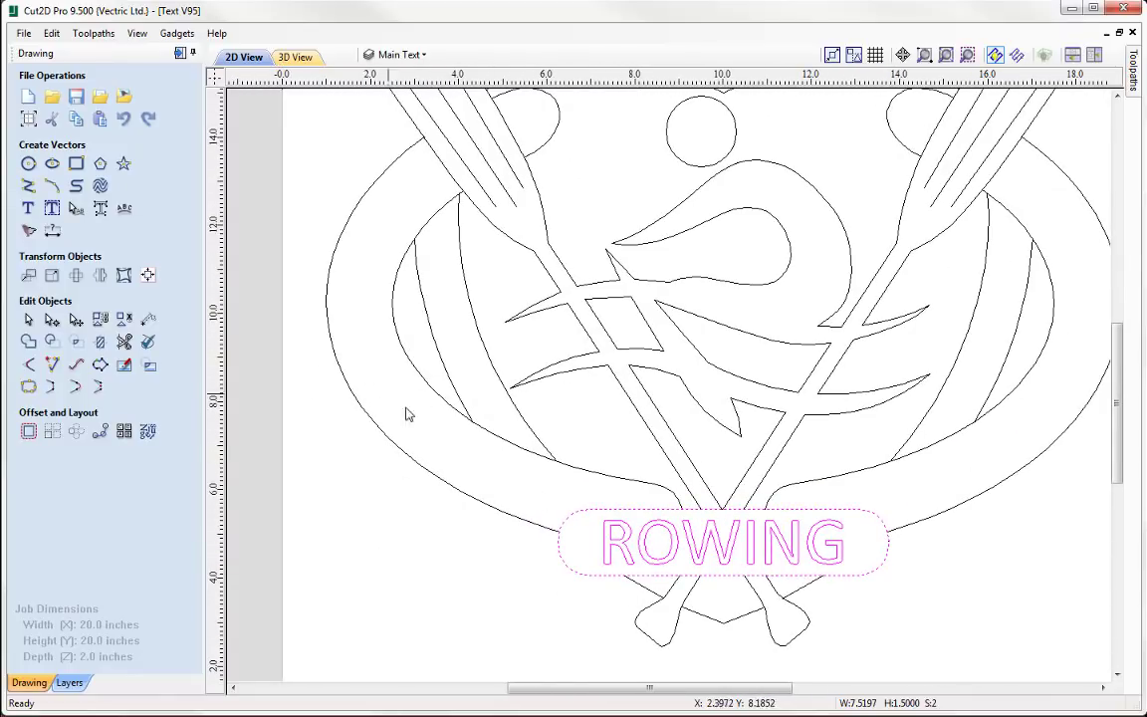
{"action": "middle_click_drag", "start_coordinate": [407, 414], "coordinate": [422, 343]}
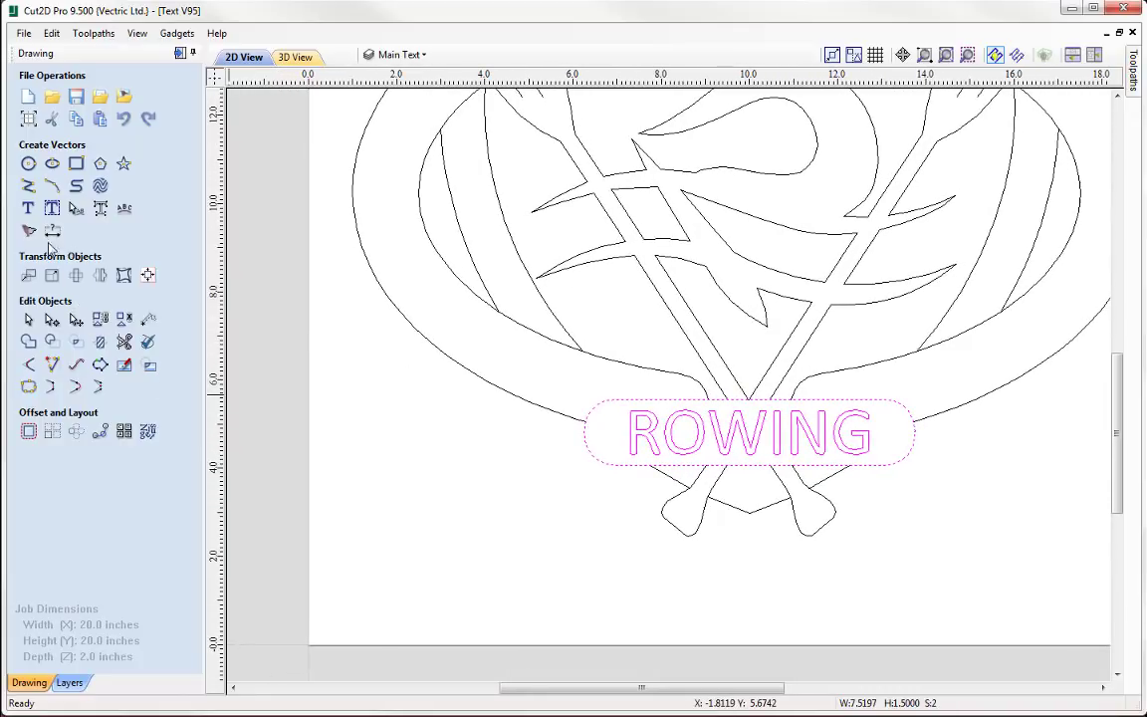
{"action": "left_click", "coordinate": [28, 207]}
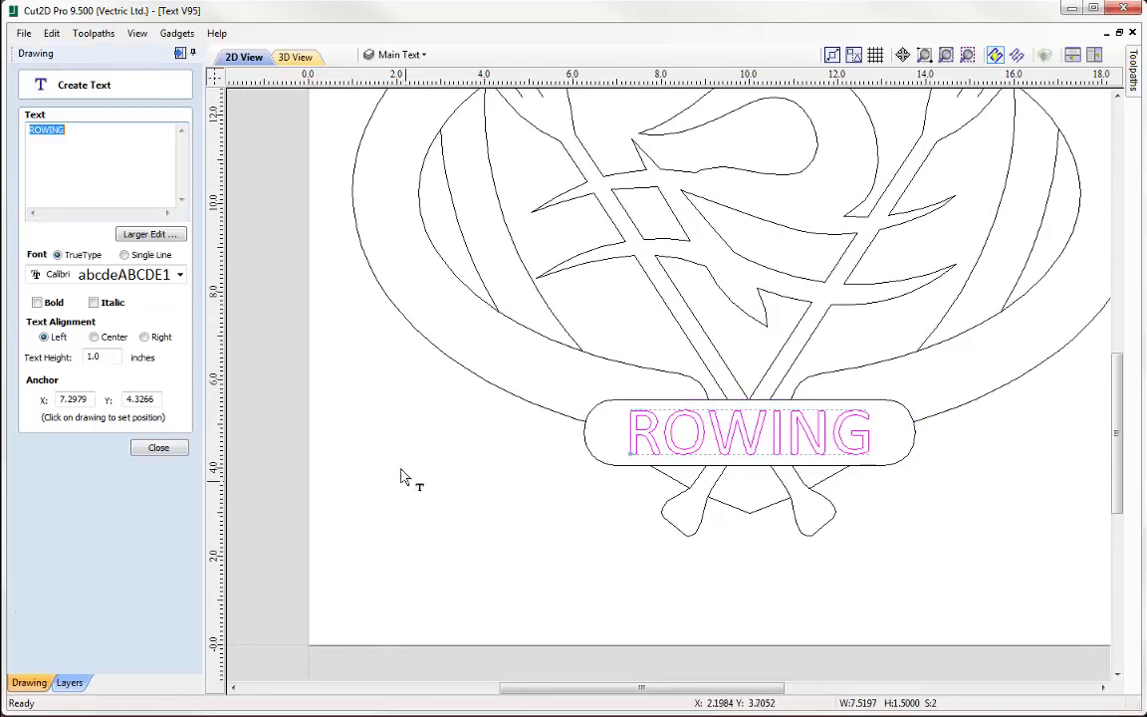
{"action": "left_click", "coordinate": [373, 553]}
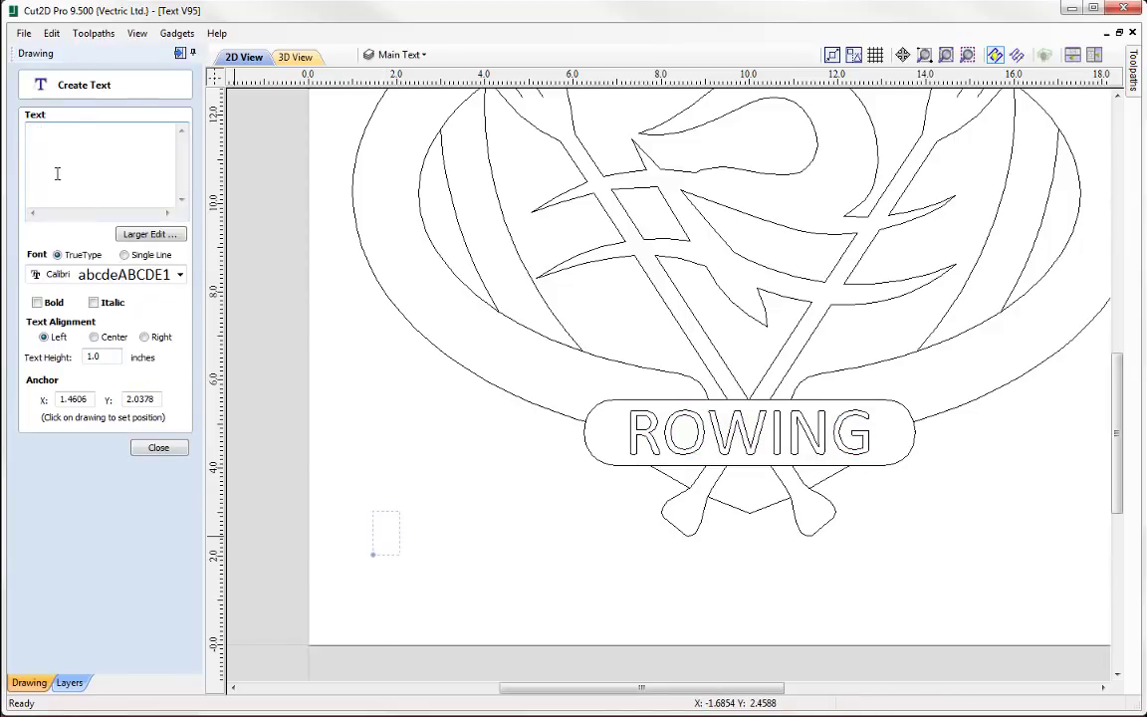
{"action": "type", "text": "SALLS"}
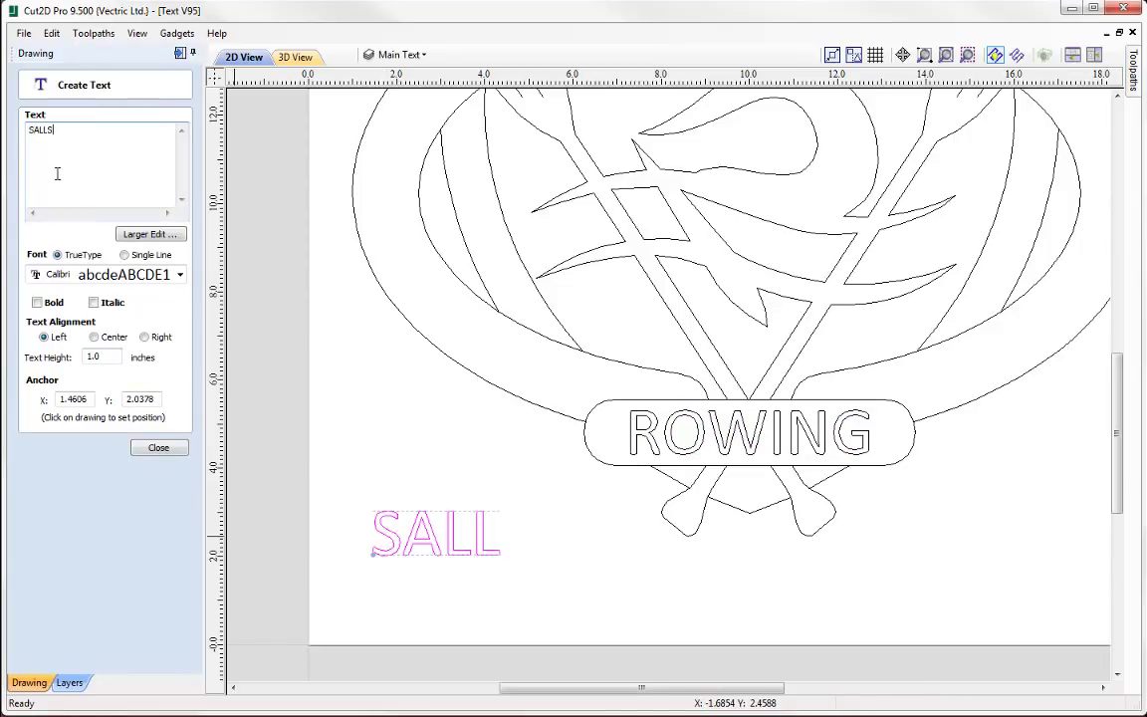
{"action": "type", "text": "BURY"}
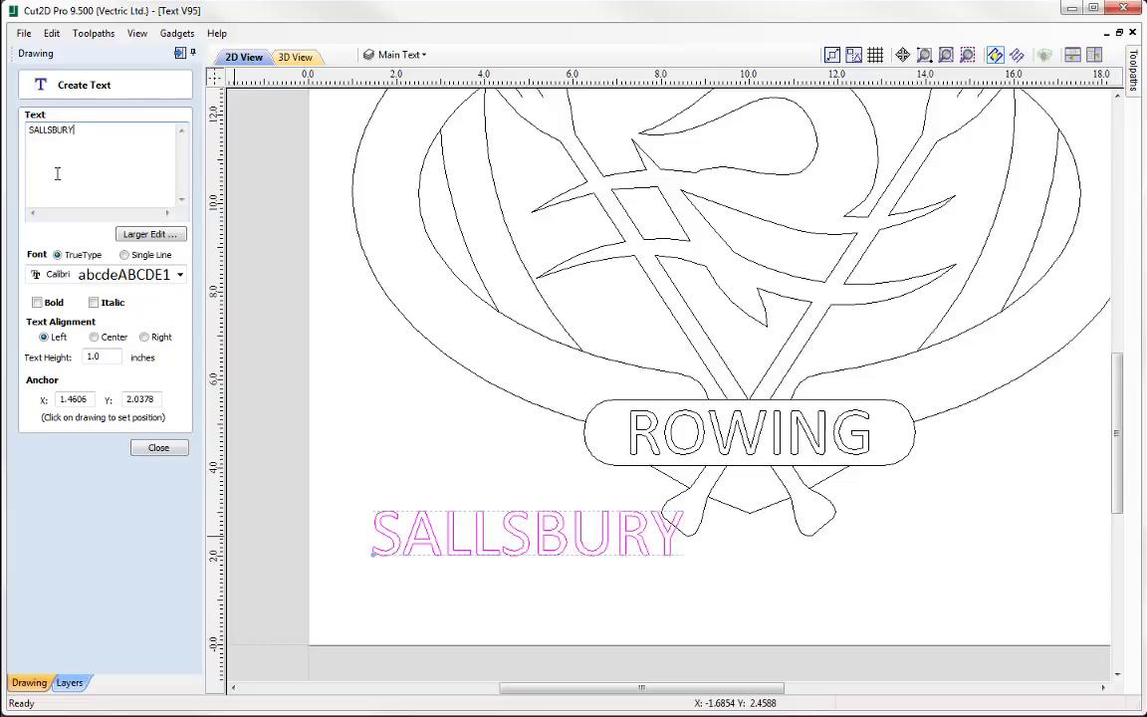
{"action": "left_click", "coordinate": [159, 447]}
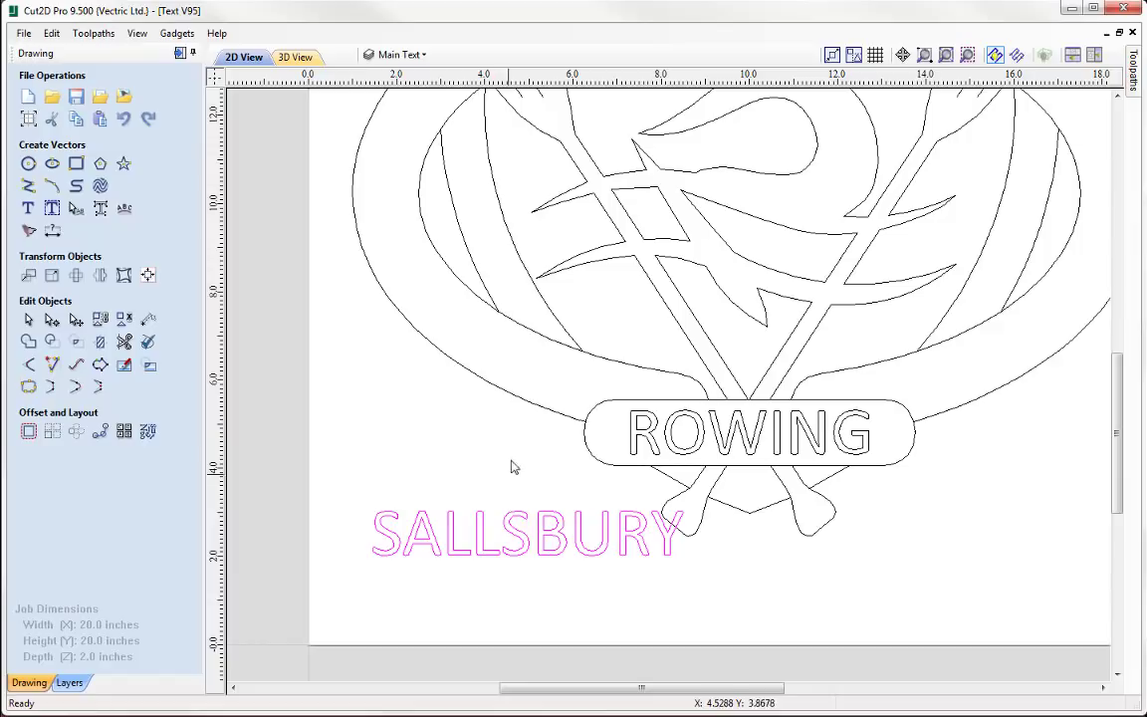
- Wrap SALLSBURY onto the lower-left outer curve, aligned to the curve, on its other side, with a 0.25 inch offset distance
{"action": "left_click", "coordinate": [492, 389]}
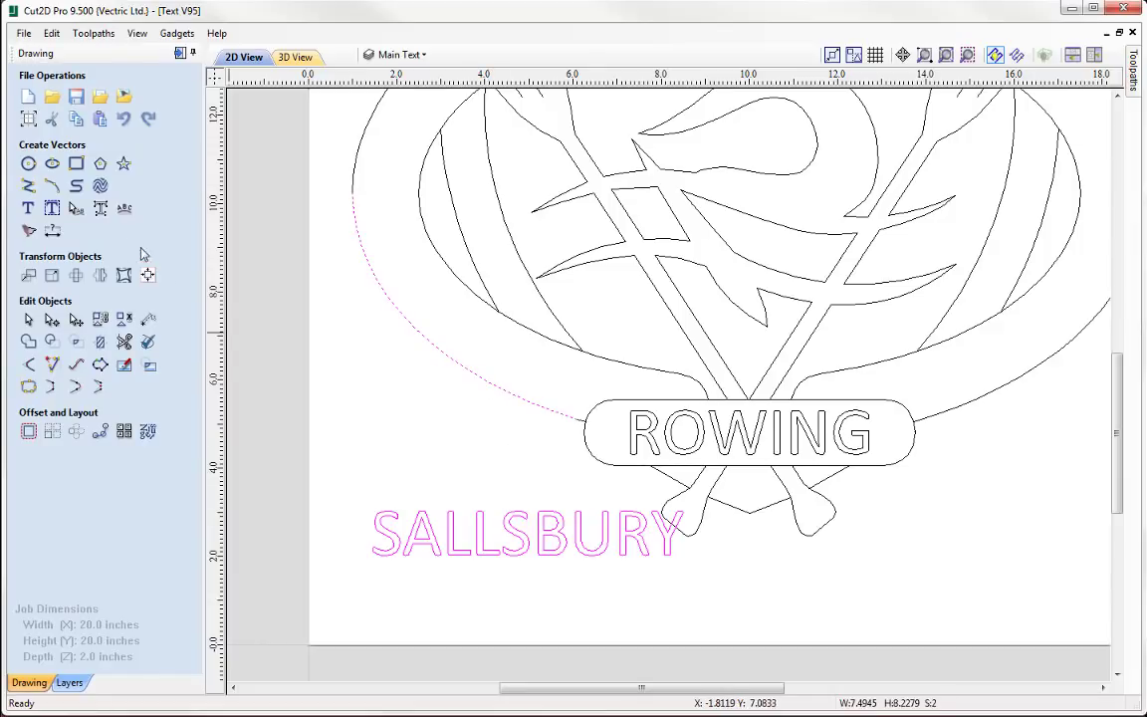
{"action": "left_click", "coordinate": [123, 209]}
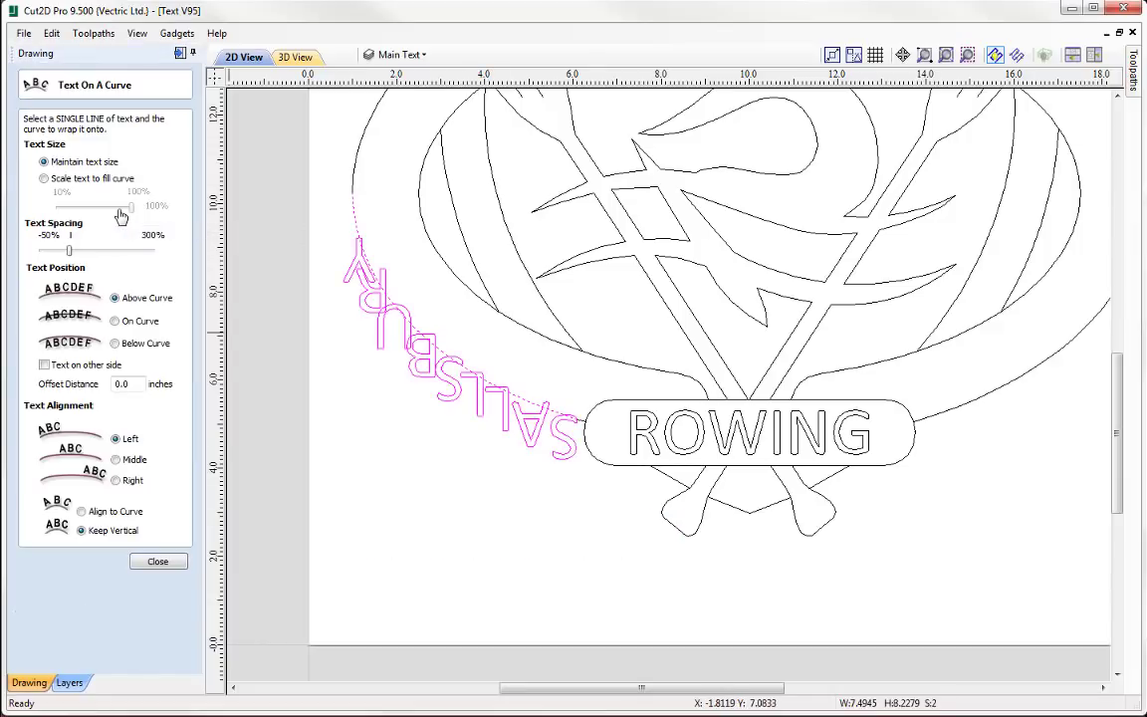
{"action": "left_click", "coordinate": [84, 511]}
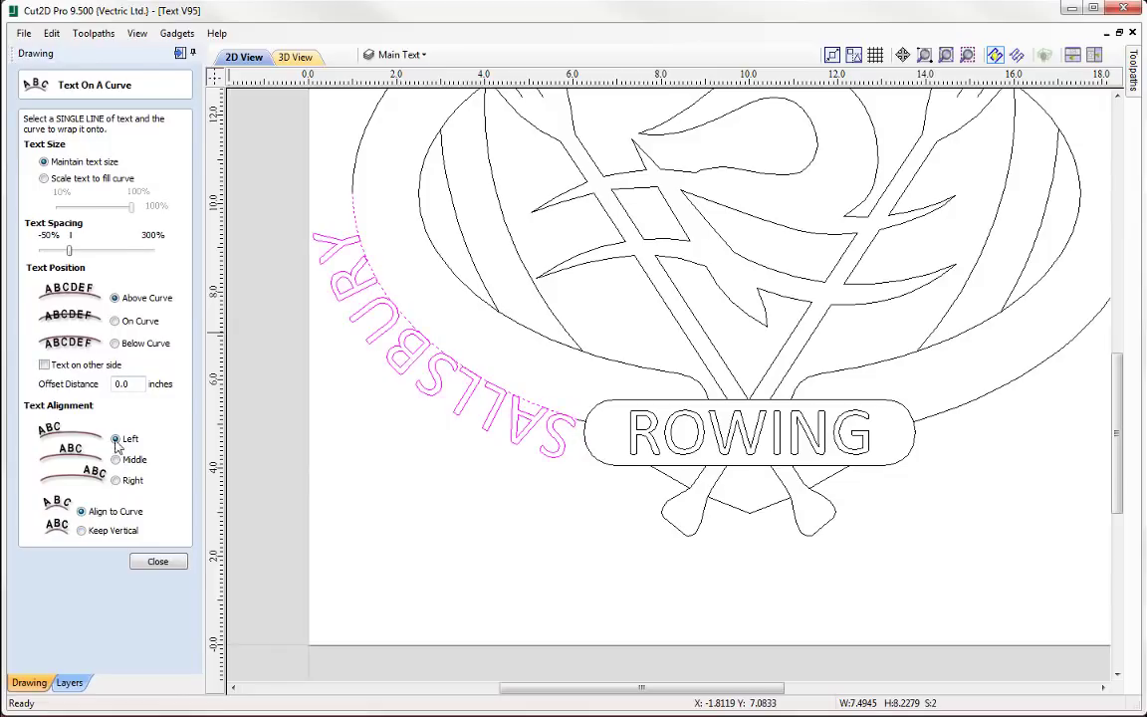
{"action": "left_click", "coordinate": [44, 365]}
{"action": "key", "text": "Tab"}
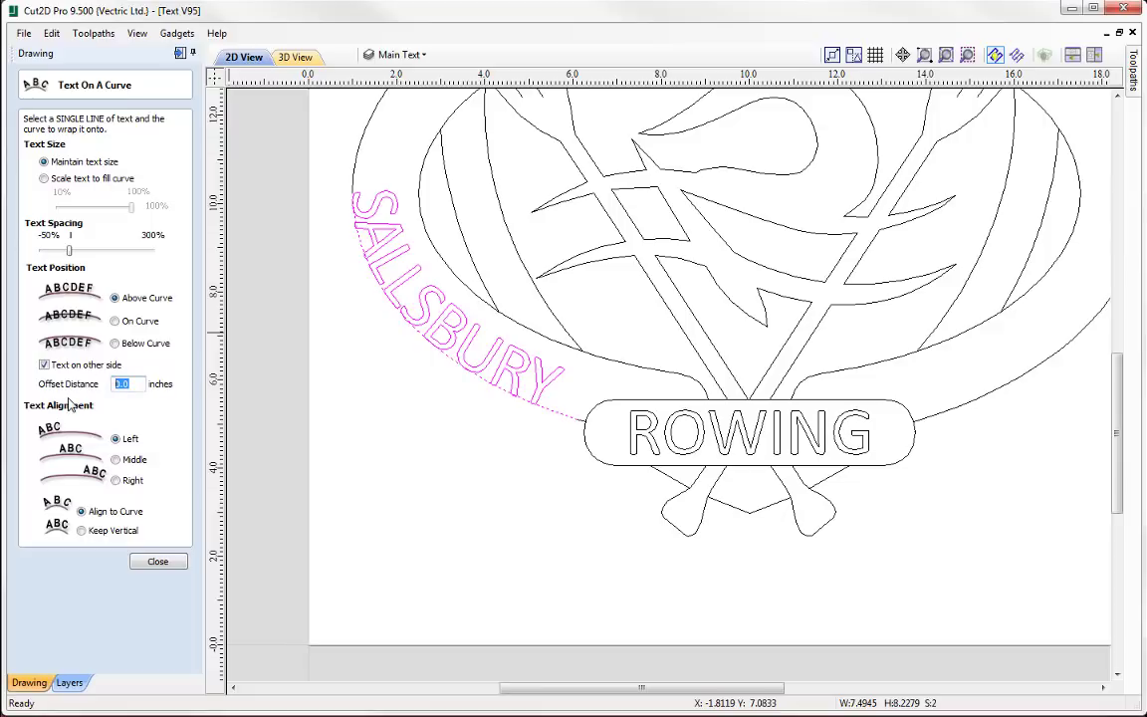
{"action": "type", "text": ".25"}
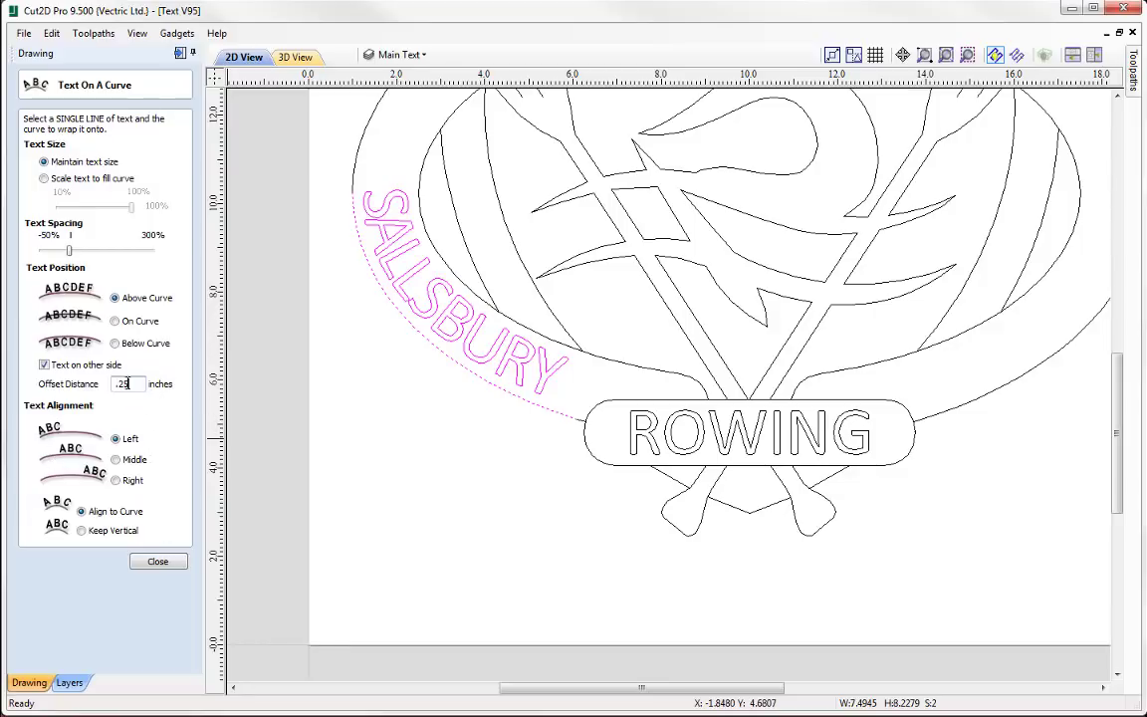
{"action": "key", "text": "Tab"}
- Widen the letter spacing of the curved SALLSBURY text until it nearly reaches the name plate, and finish the curve fitting
{"action": "middle_click_drag", "start_coordinate": [442, 377], "coordinate": [517, 467]}
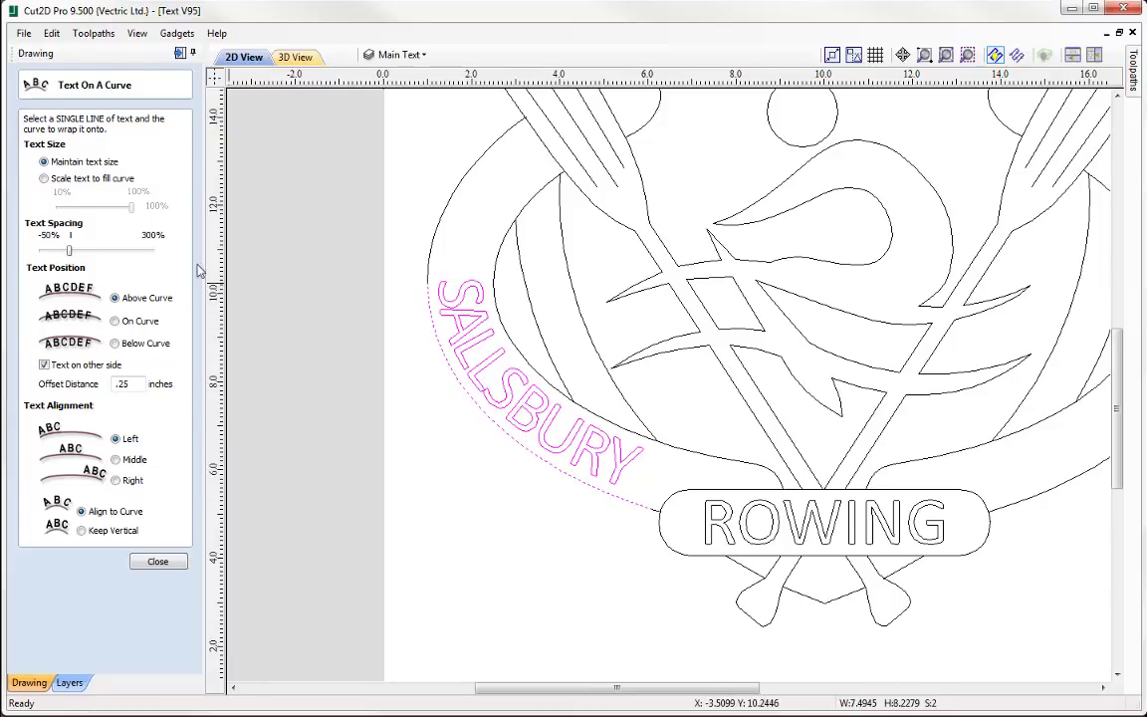
{"action": "left_click", "coordinate": [71, 252]}
{"action": "left_click_drag", "start_coordinate": [85, 257], "coordinate": [141, 252]}
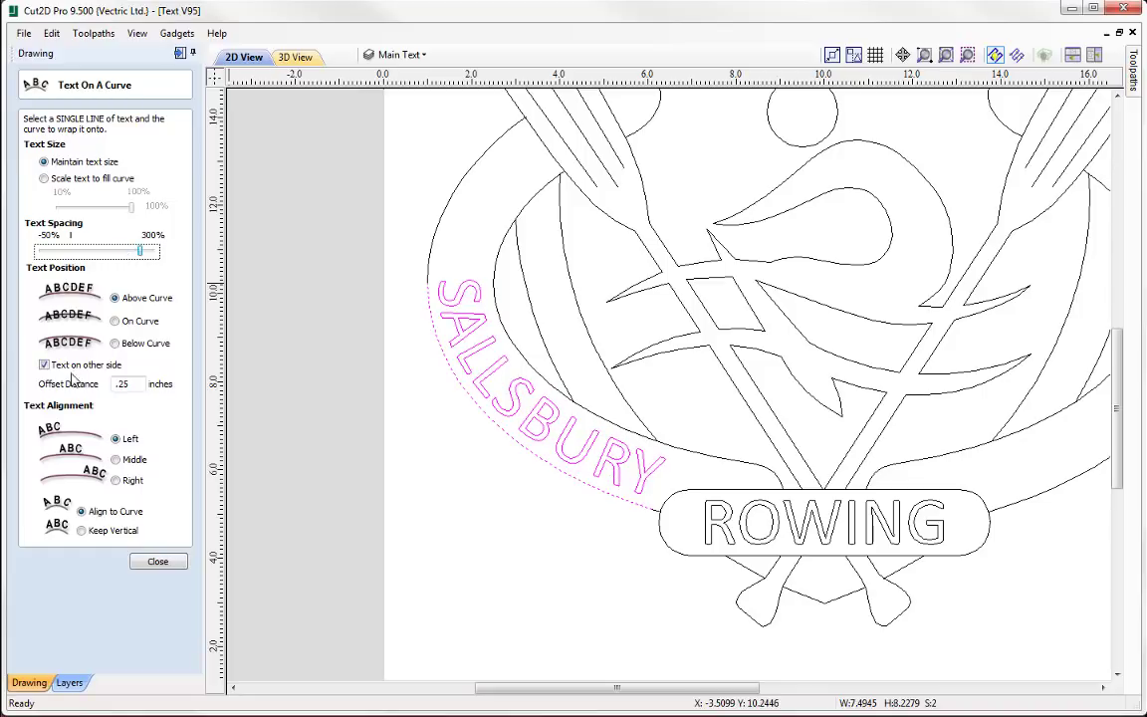
{"action": "left_click", "coordinate": [157, 563]}
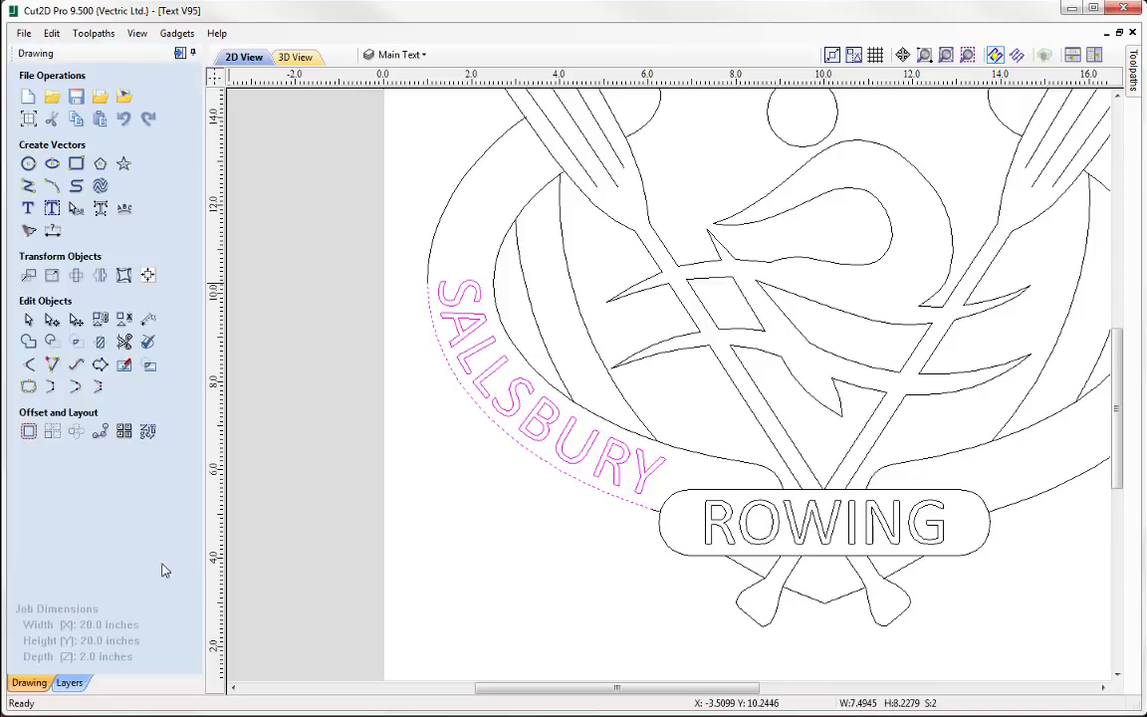
{"action": "left_click", "coordinate": [502, 549]}
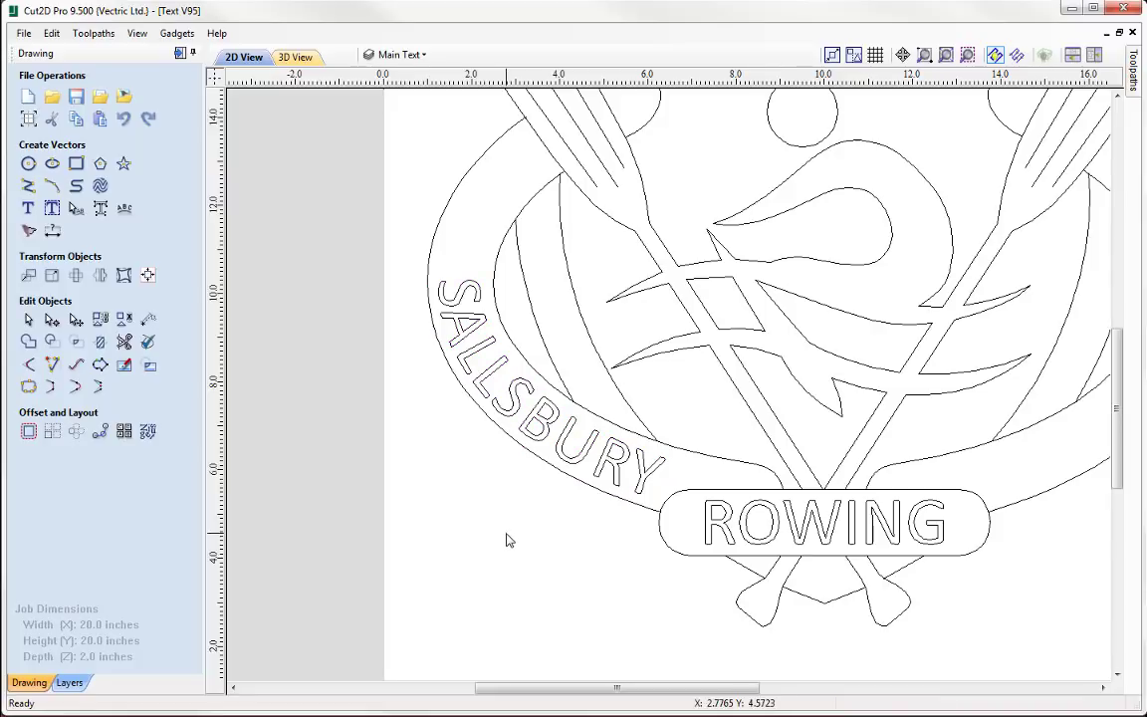
- Correct the spelling of the curved text from SALLSBURY to SALISBURY
{"action": "left_click", "coordinate": [518, 416]}
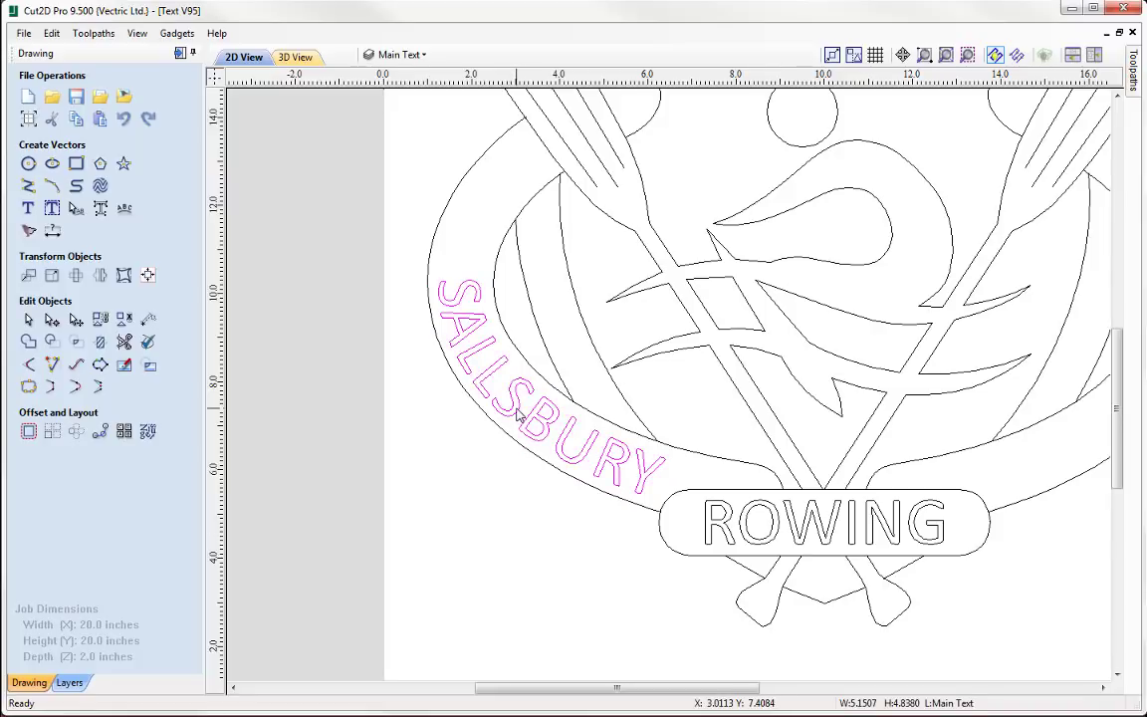
{"action": "left_click", "coordinate": [520, 413]}
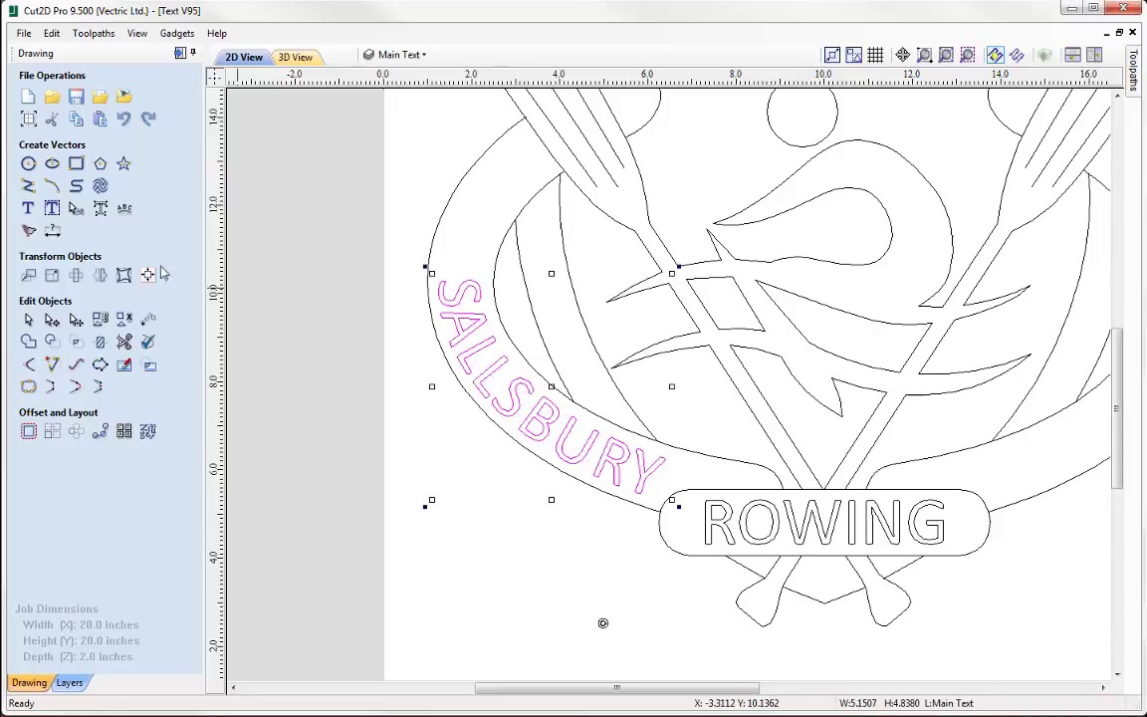
{"action": "left_click", "coordinate": [37, 206]}
{"action": "left_click", "coordinate": [51, 133]}
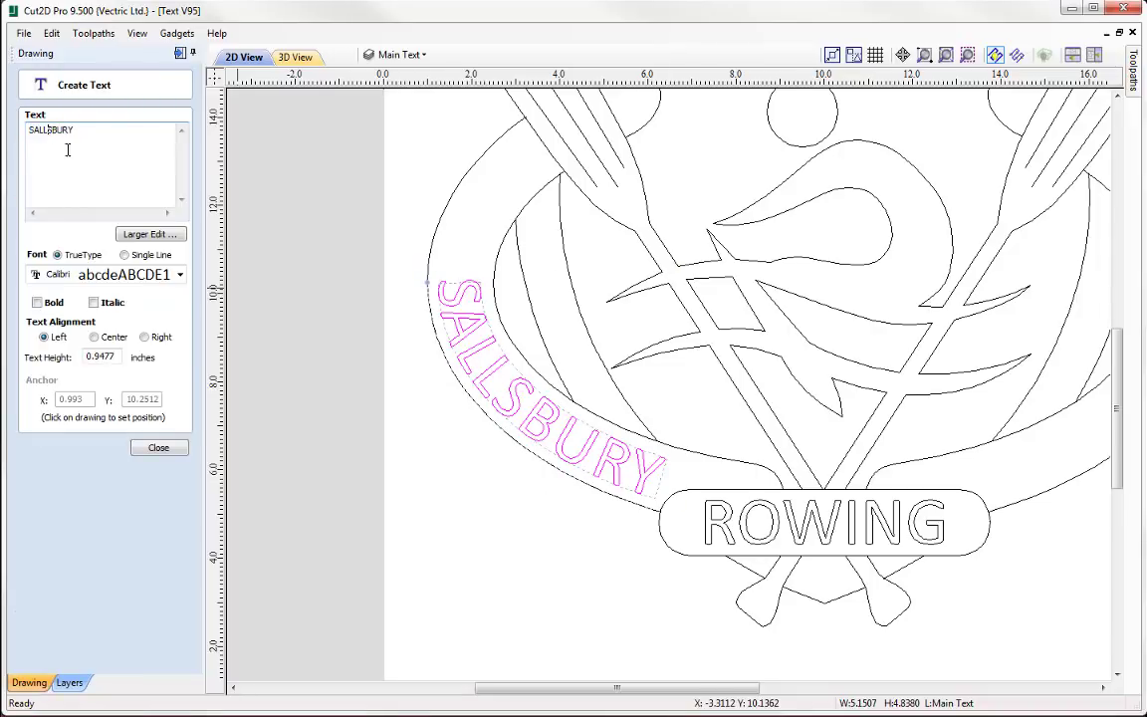
{"action": "key", "text": "BackSpace"}
{"action": "type", "text": "I"}
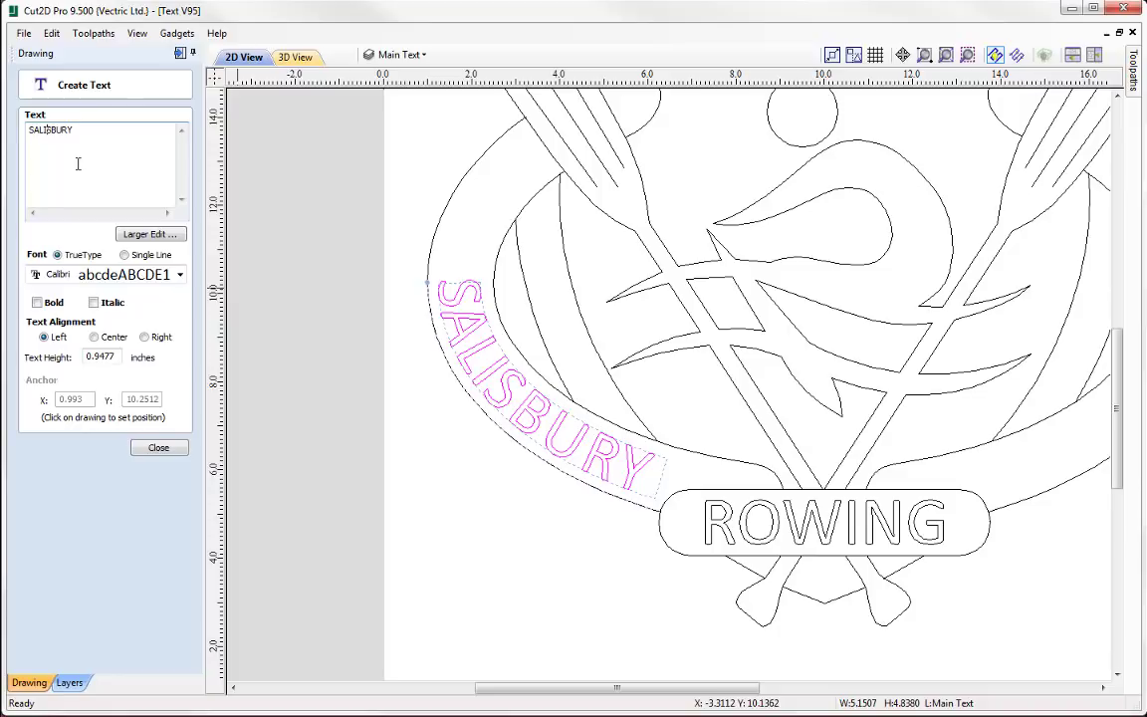
{"action": "left_click", "coordinate": [159, 451]}
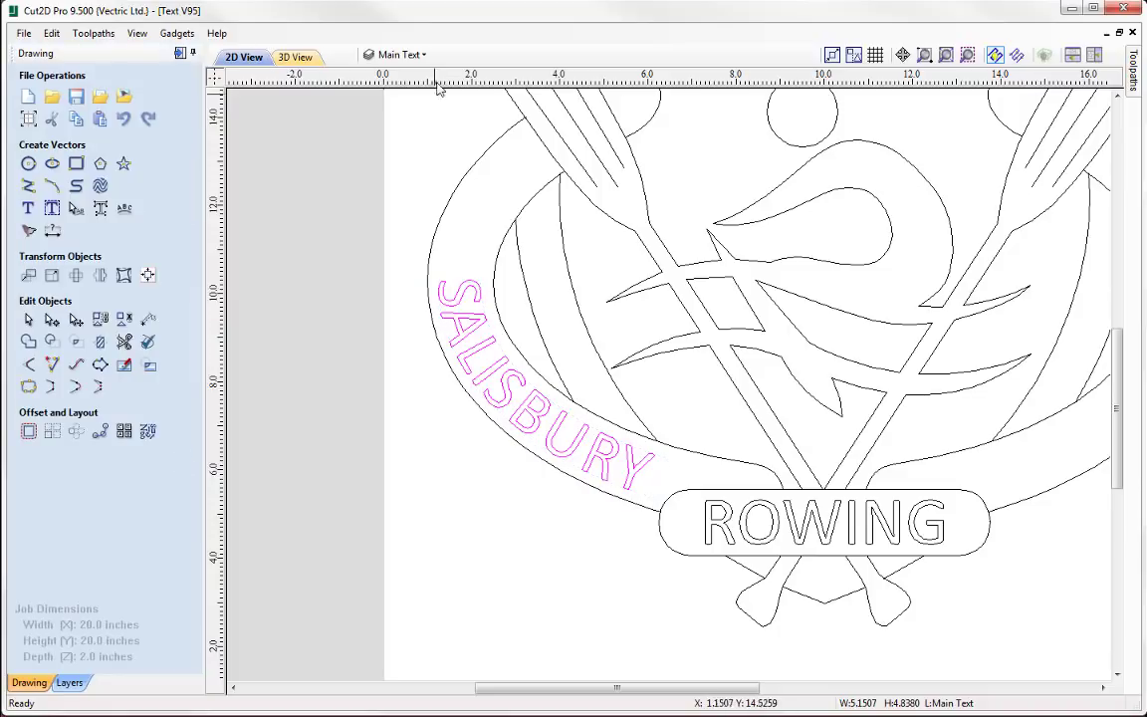
- Make the Extra Text layer visible
{"action": "left_click", "coordinate": [391, 56]}
{"action": "left_click", "coordinate": [389, 97]}
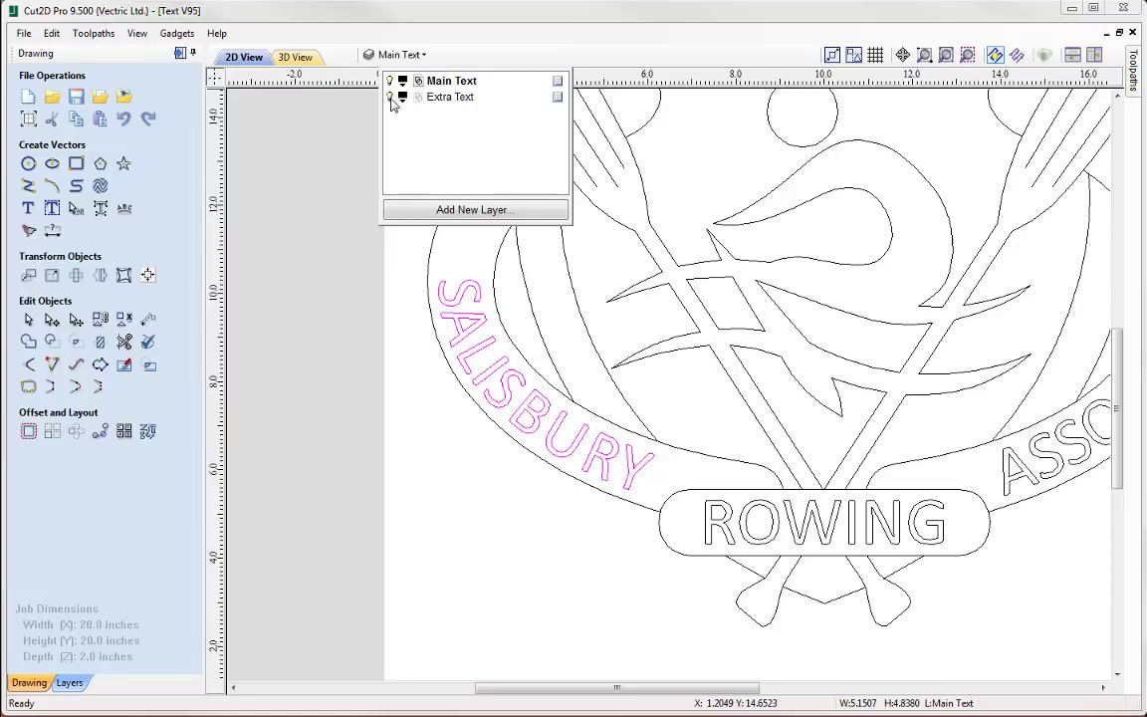
{"action": "scroll", "coordinate": [591, 327], "scroll_direction": "down", "scroll_amount": 4}
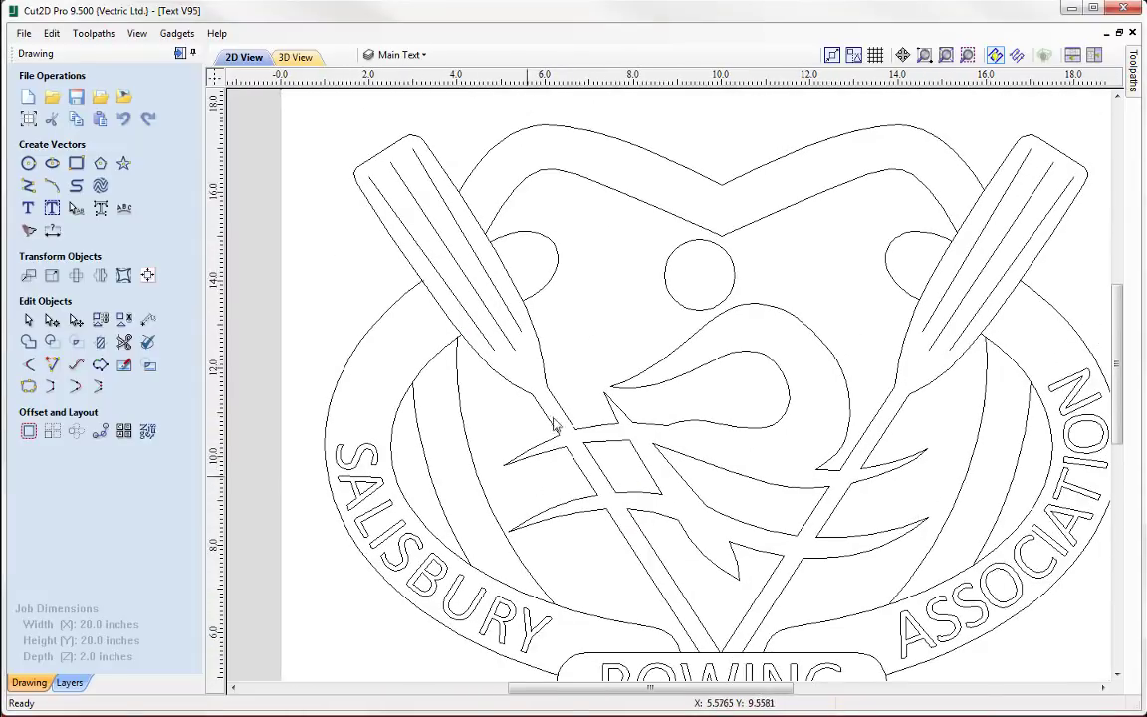
- Create the text 1934 over the left half of the logo's upper band, 0.8 inch high, anchored at about X 7.13, Y 16.52
{"action": "scroll", "coordinate": [530, 479], "scroll_direction": "up", "scroll_amount": 4}
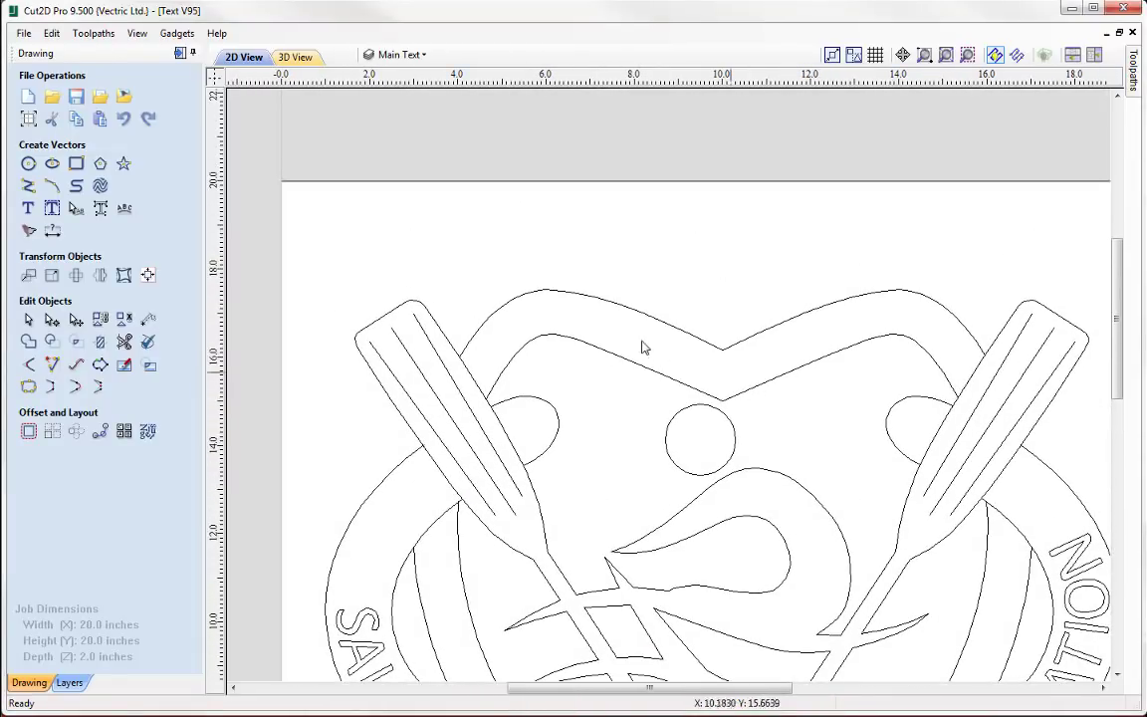
{"action": "scroll", "coordinate": [634, 341], "scroll_direction": "up", "scroll_amount": 1}
{"action": "scroll", "coordinate": [633, 341], "scroll_direction": "up", "scroll_amount": 1}
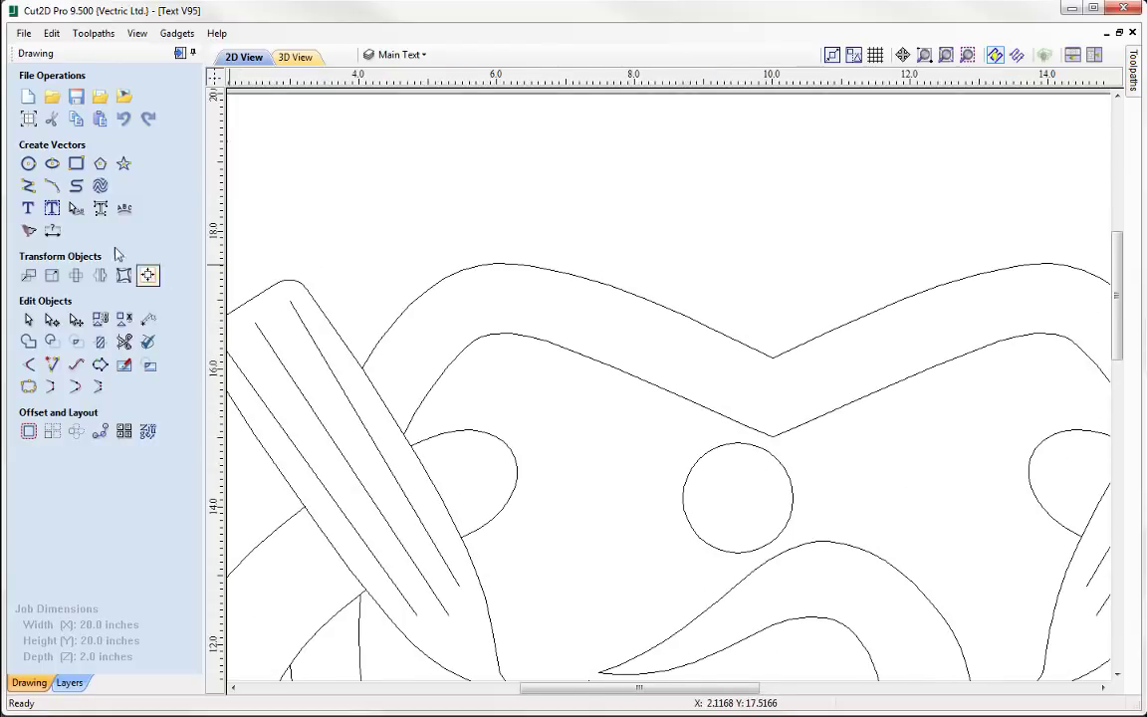
{"action": "left_click", "coordinate": [29, 208]}
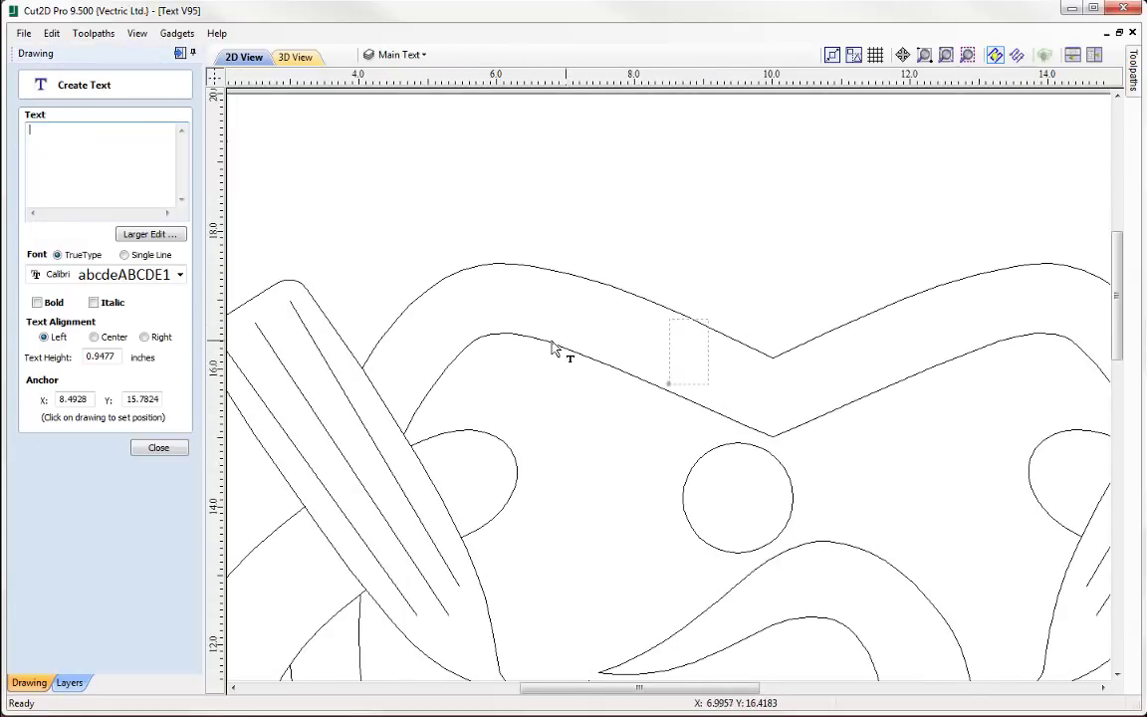
{"action": "left_click", "coordinate": [575, 332]}
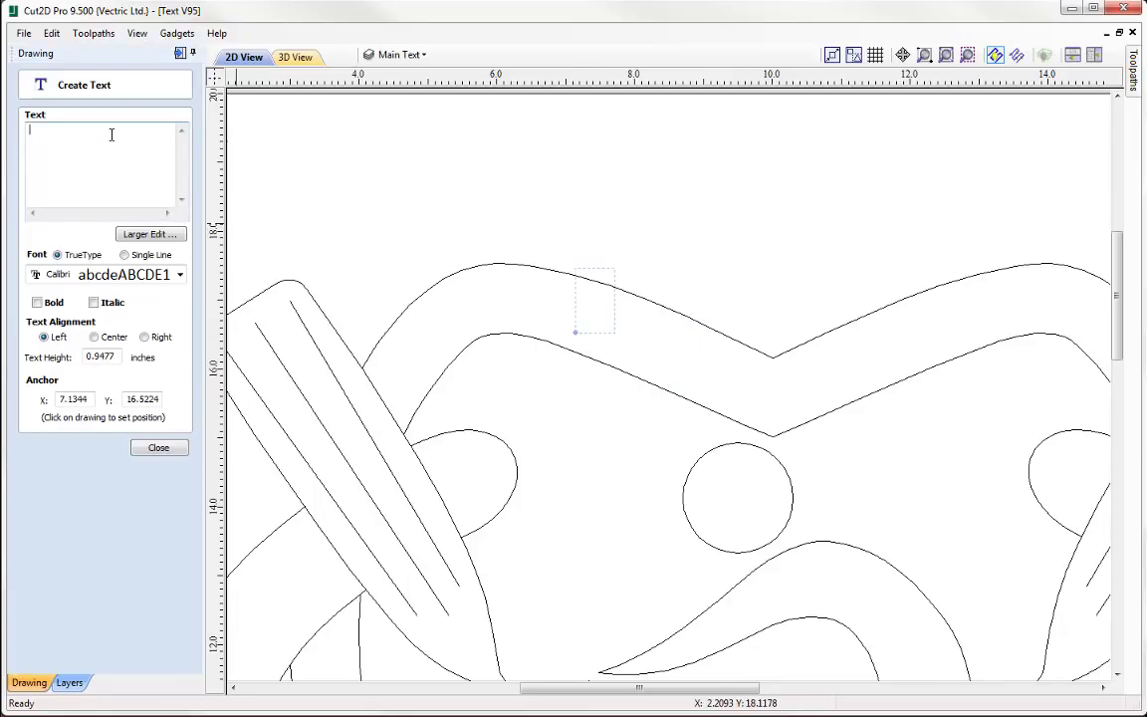
{"action": "type", "text": "1934"}
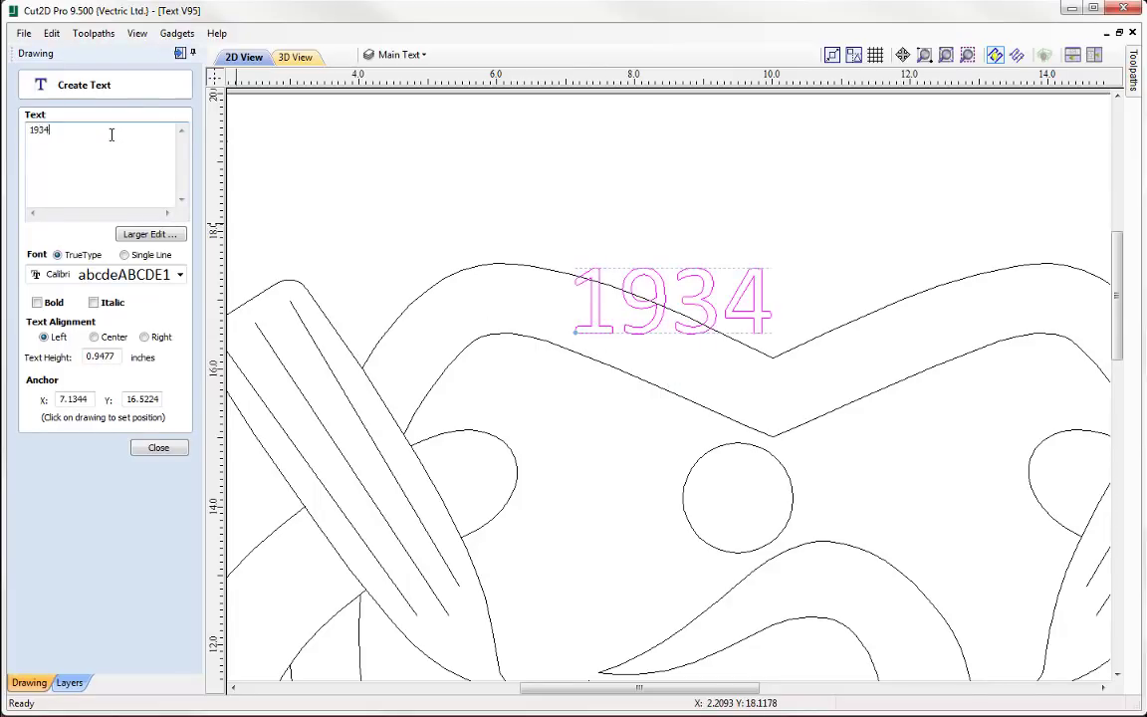
{"action": "left_click_drag", "start_coordinate": [112, 357], "coordinate": [35, 359]}
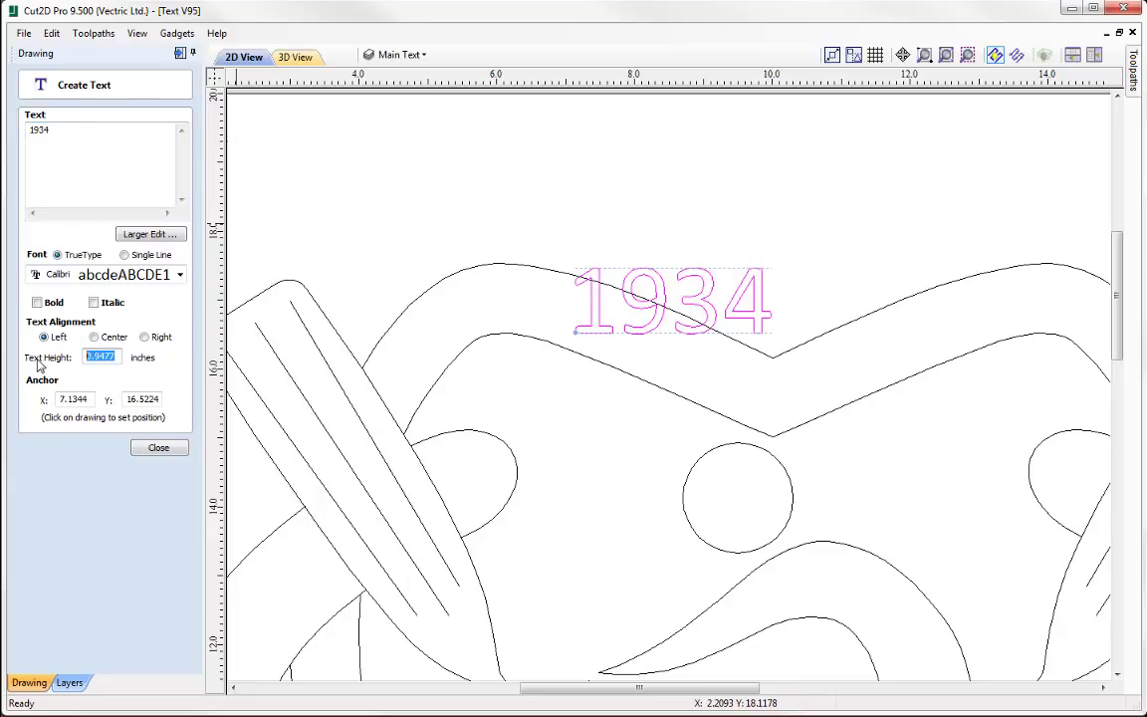
{"action": "type", "text": ".8"}
{"action": "key", "text": "Tab"}
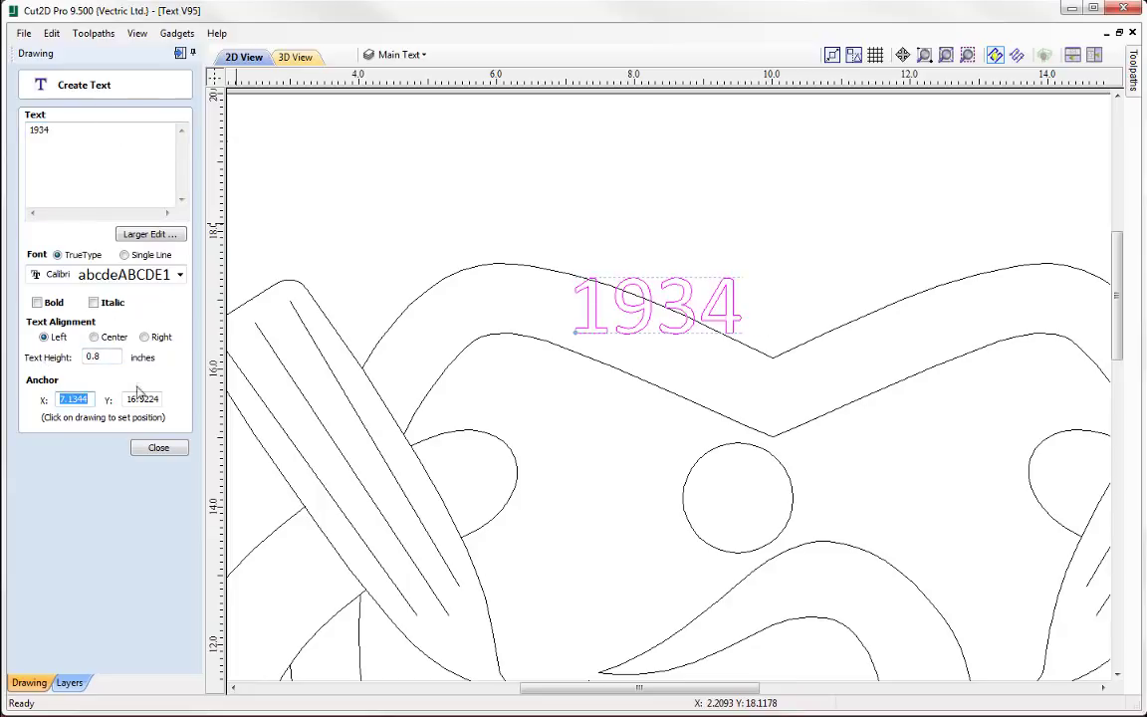
- Rotate 1934 to follow the band's downward slope and position it between the band's edges, anchored at about X 7.08, Y 16.44
{"action": "left_click", "coordinate": [717, 287]}
{"action": "left_click_drag", "start_coordinate": [755, 266], "coordinate": [730, 323]}
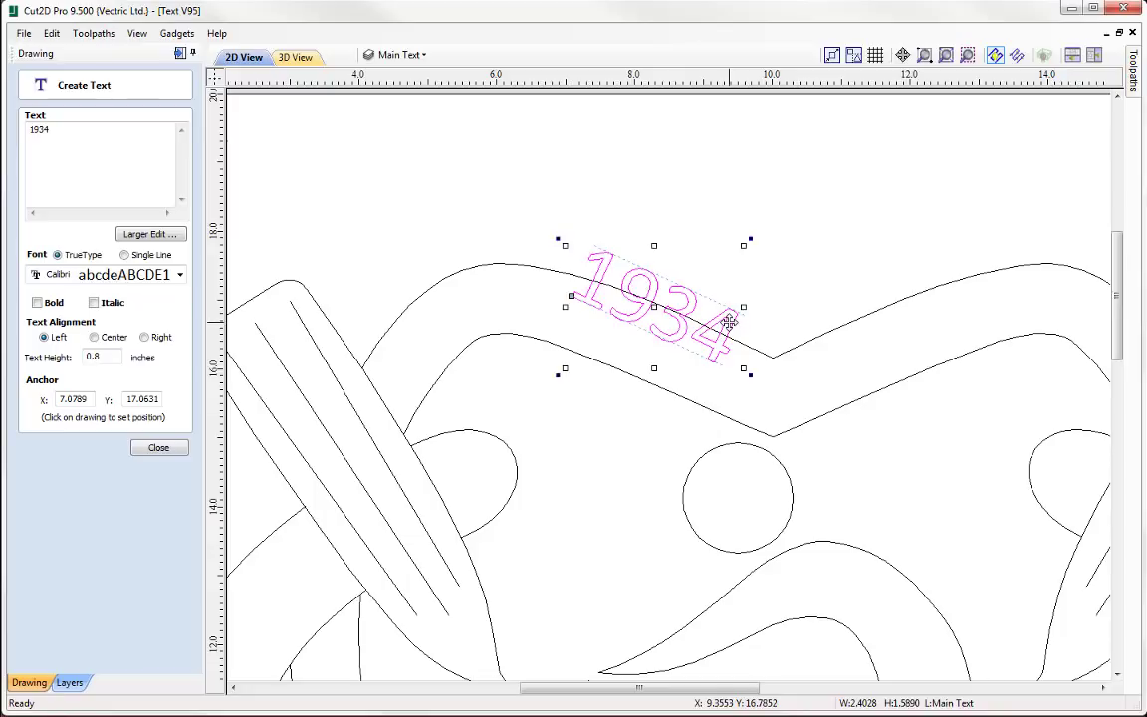
{"action": "left_click", "coordinate": [730, 348]}
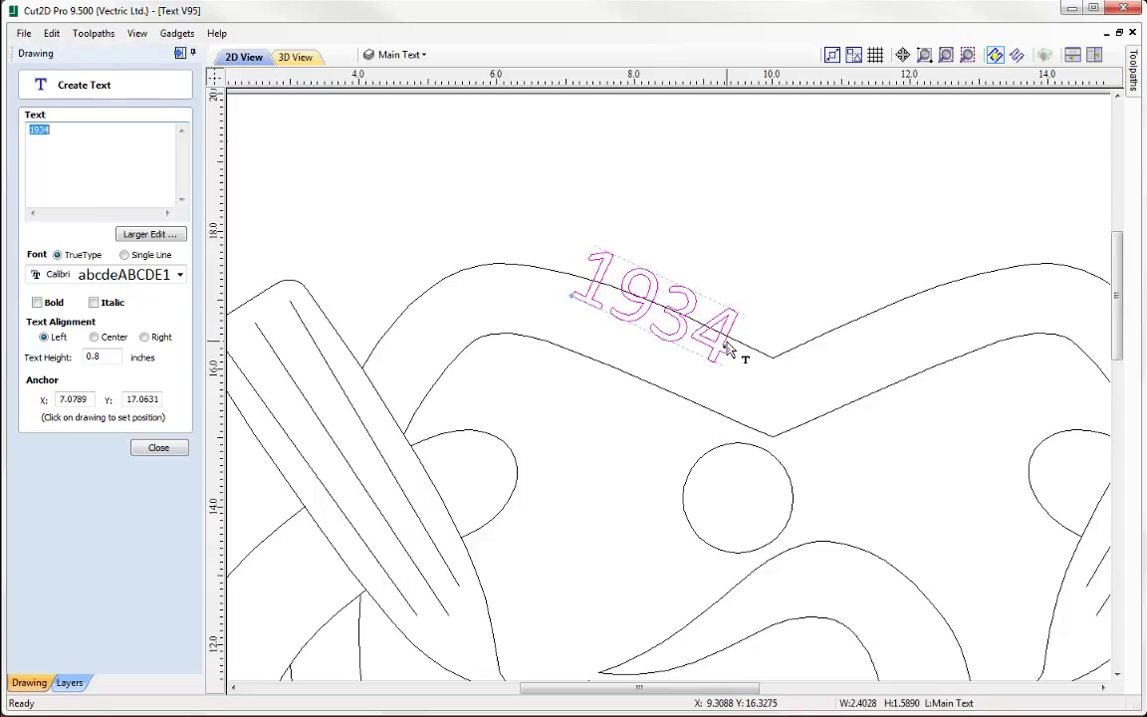
{"action": "left_click_drag", "start_coordinate": [729, 349], "coordinate": [732, 379]}
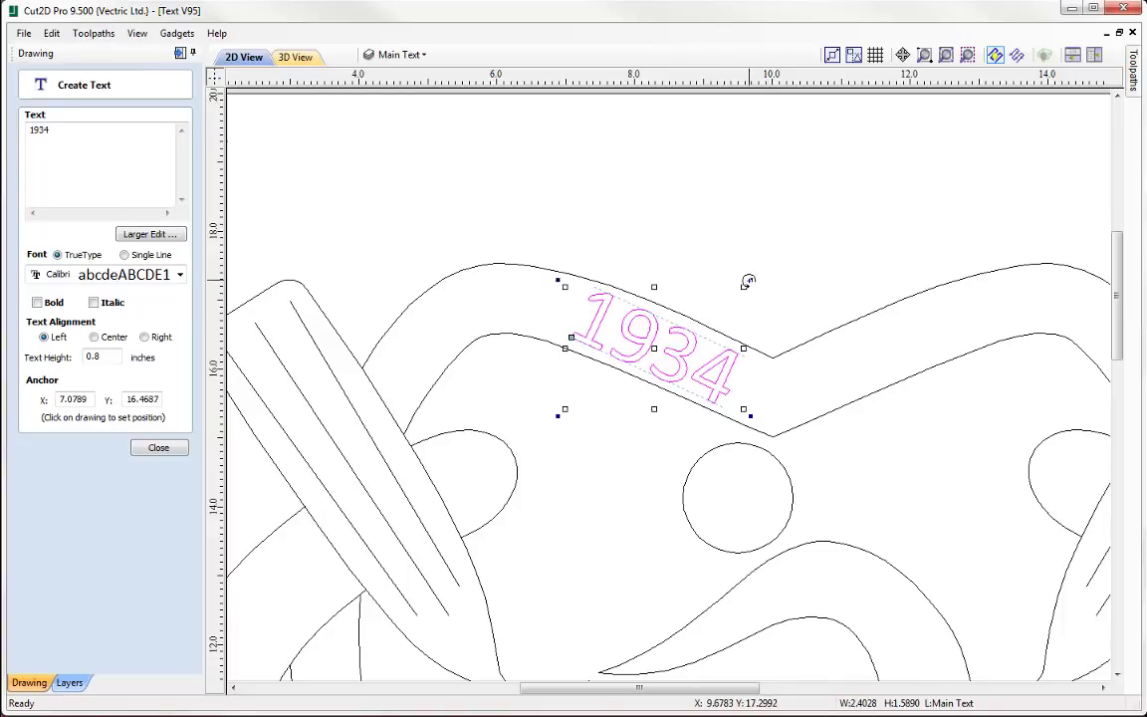
{"action": "left_click", "coordinate": [735, 392]}
{"action": "middle_click_drag", "start_coordinate": [751, 411], "coordinate": [616, 369]}
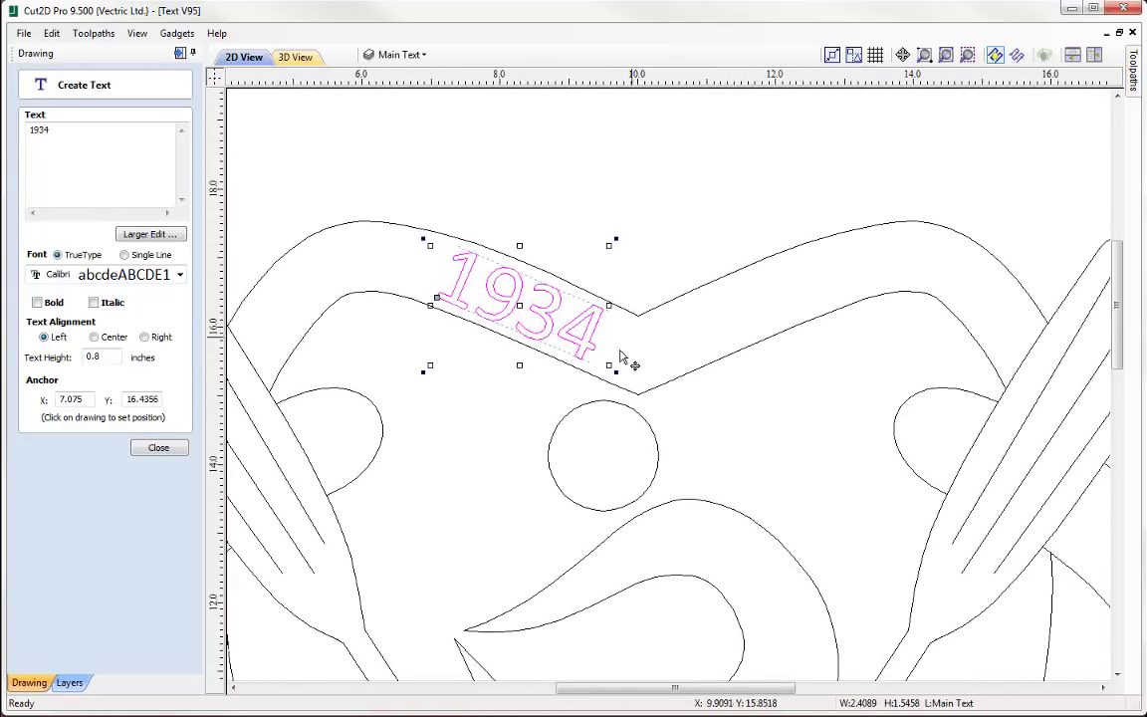
{"action": "left_click", "coordinate": [161, 449]}
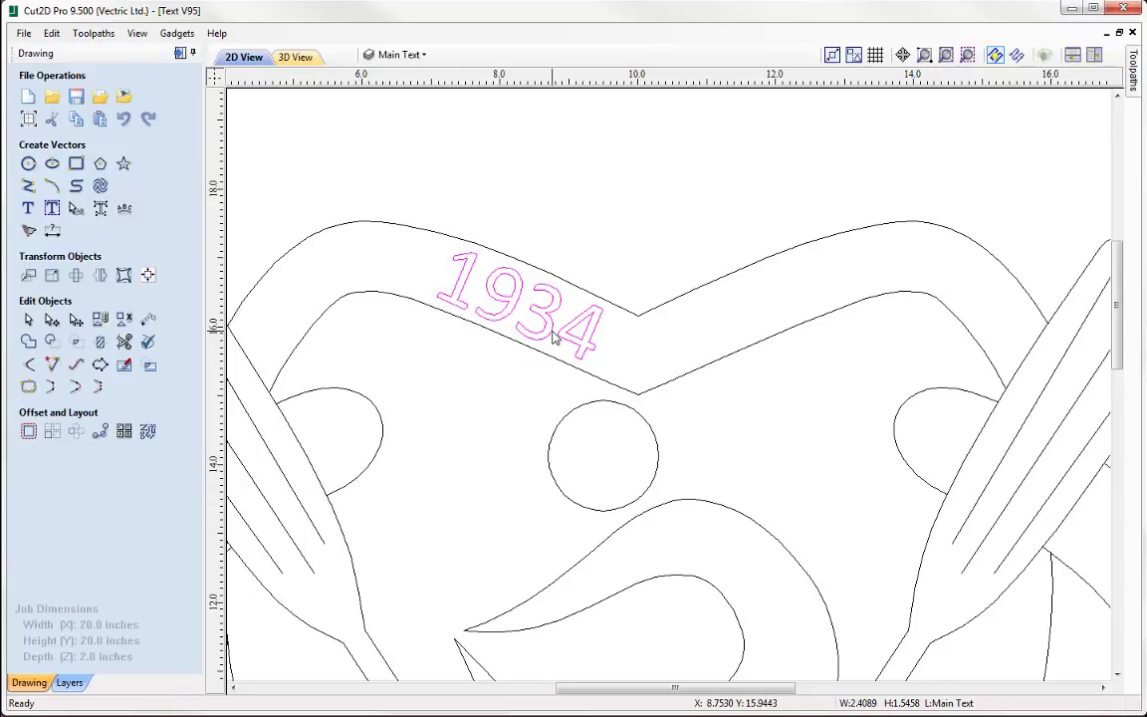
- Place a copy of 1934 in the band's right half, angled along its upward slope, and change the copy's text to 2018
{"action": "left_click", "coordinate": [552, 335]}
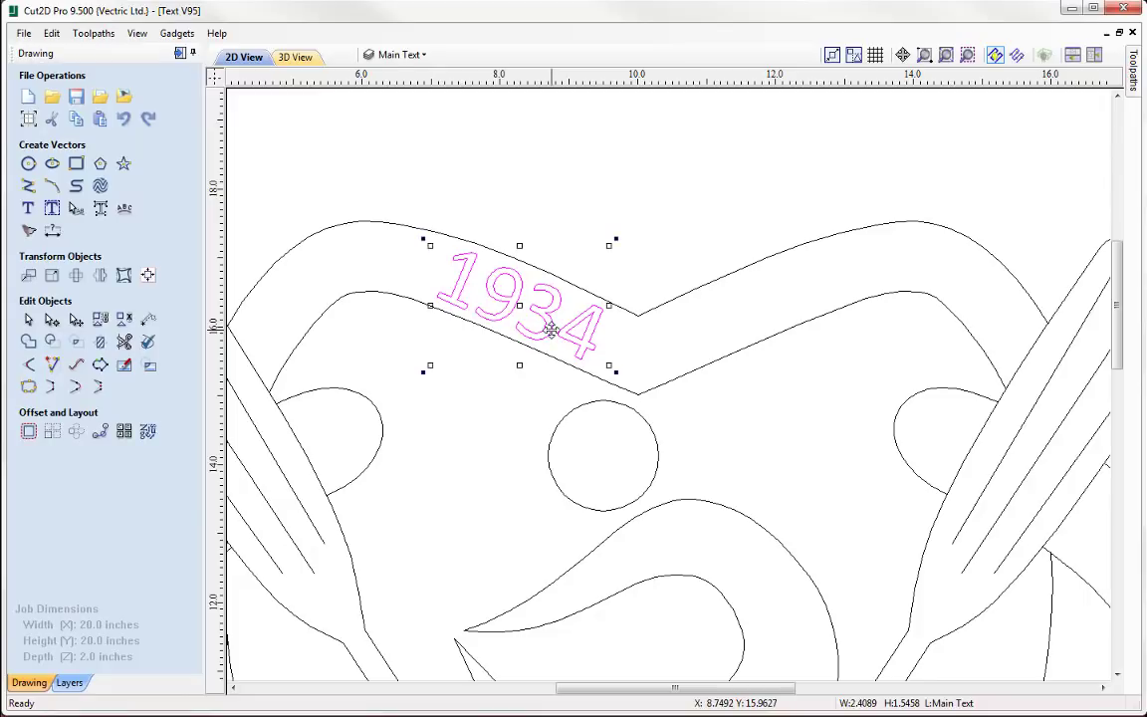
{"action": "left_click_drag", "start_coordinate": [553, 332], "coordinate": [804, 299]}
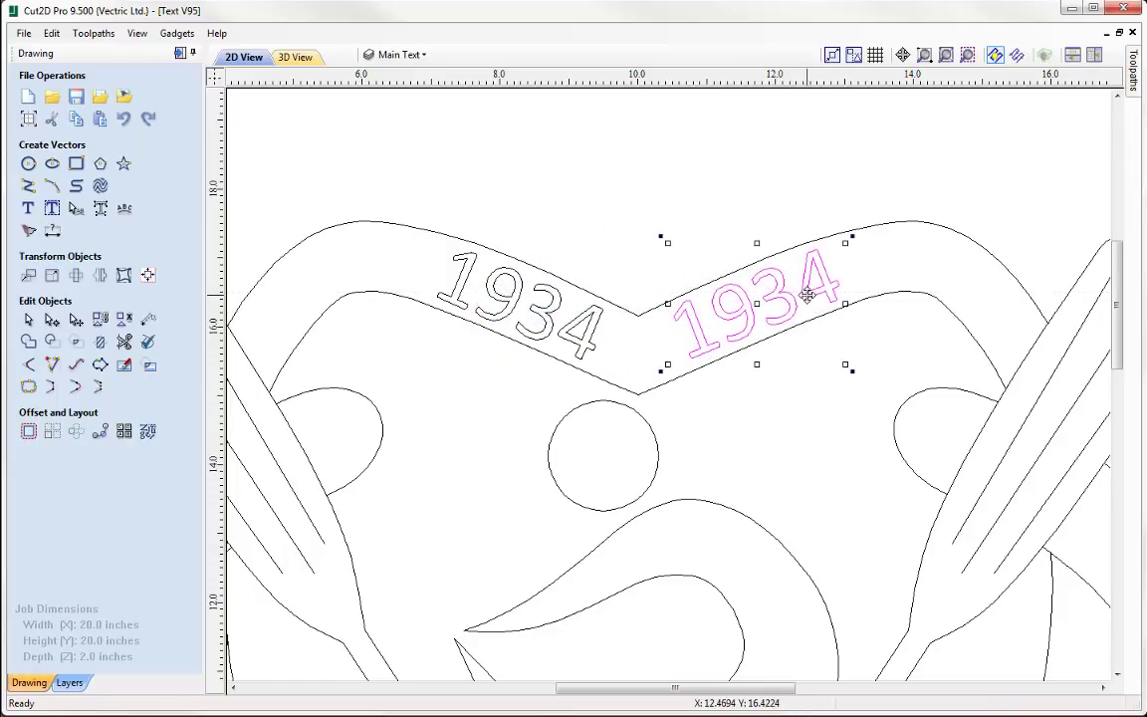
{"action": "left_click", "coordinate": [29, 209]}
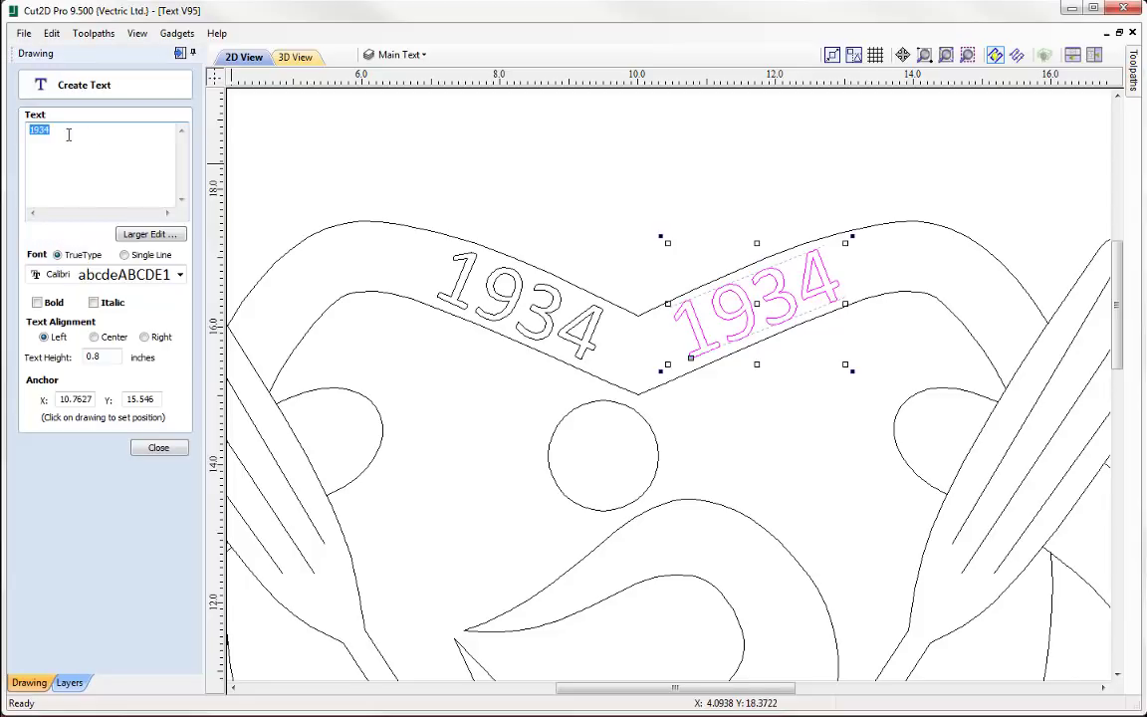
{"action": "type", "text": "2018"}
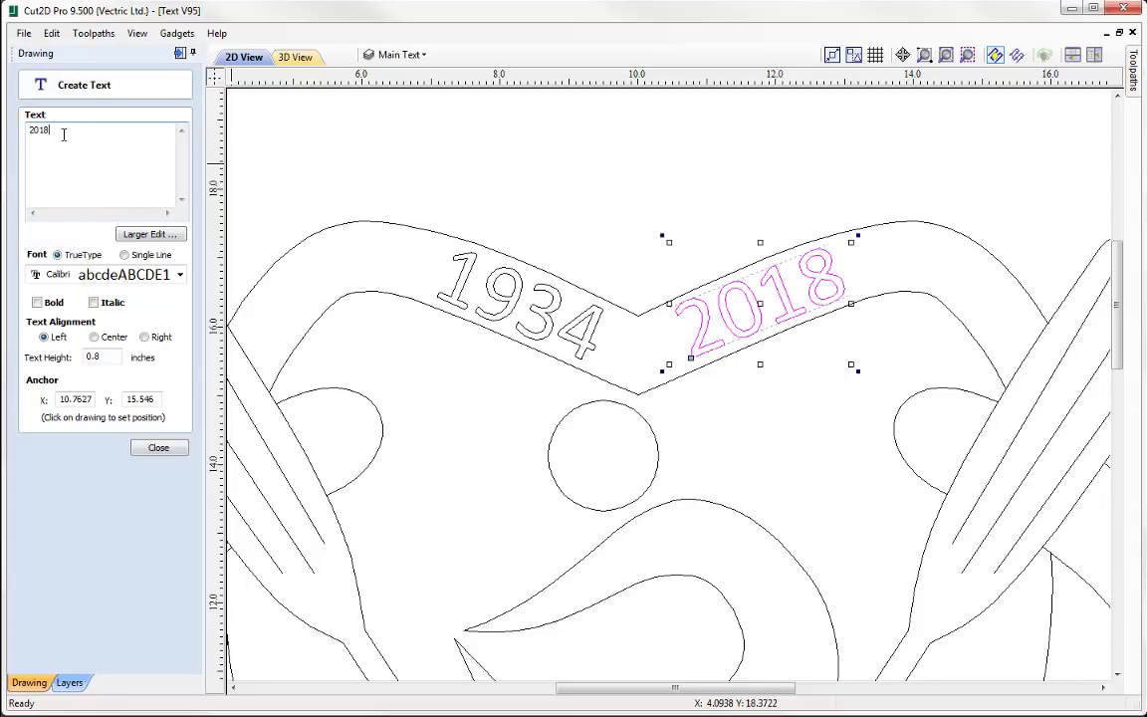
{"action": "left_click", "coordinate": [155, 448]}
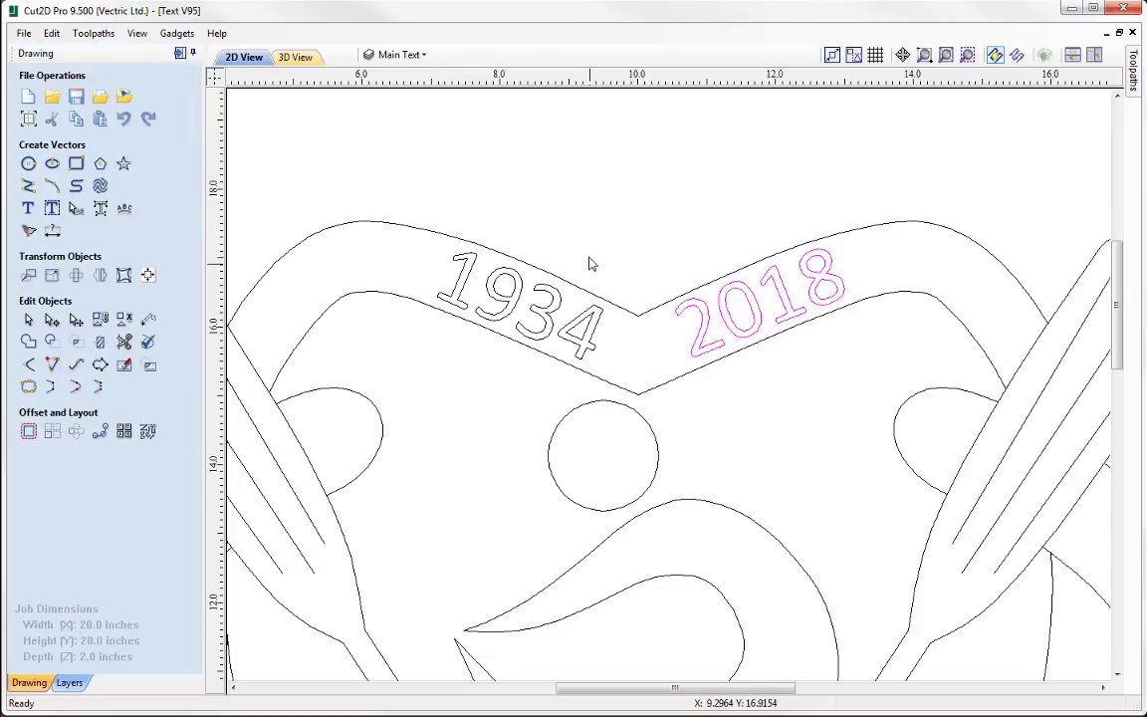
{"action": "scroll", "coordinate": [611, 230], "scroll_direction": "down", "scroll_amount": 4}
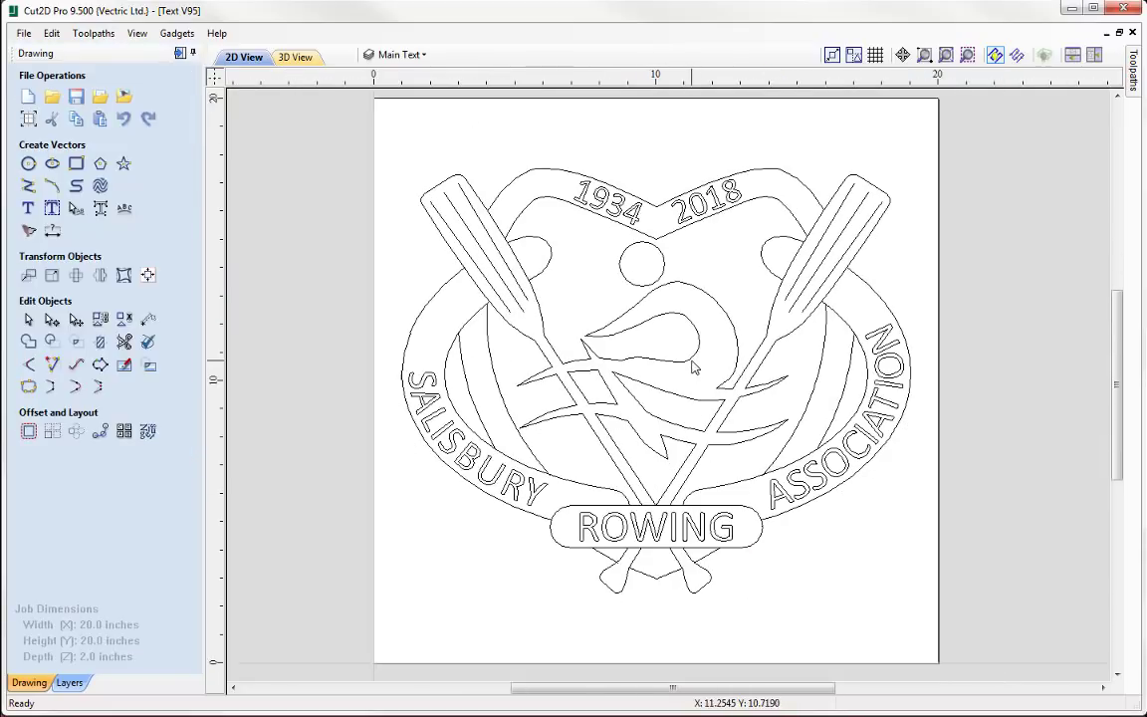
{"action": "middle_click_drag", "start_coordinate": [695, 386], "coordinate": [689, 379]}
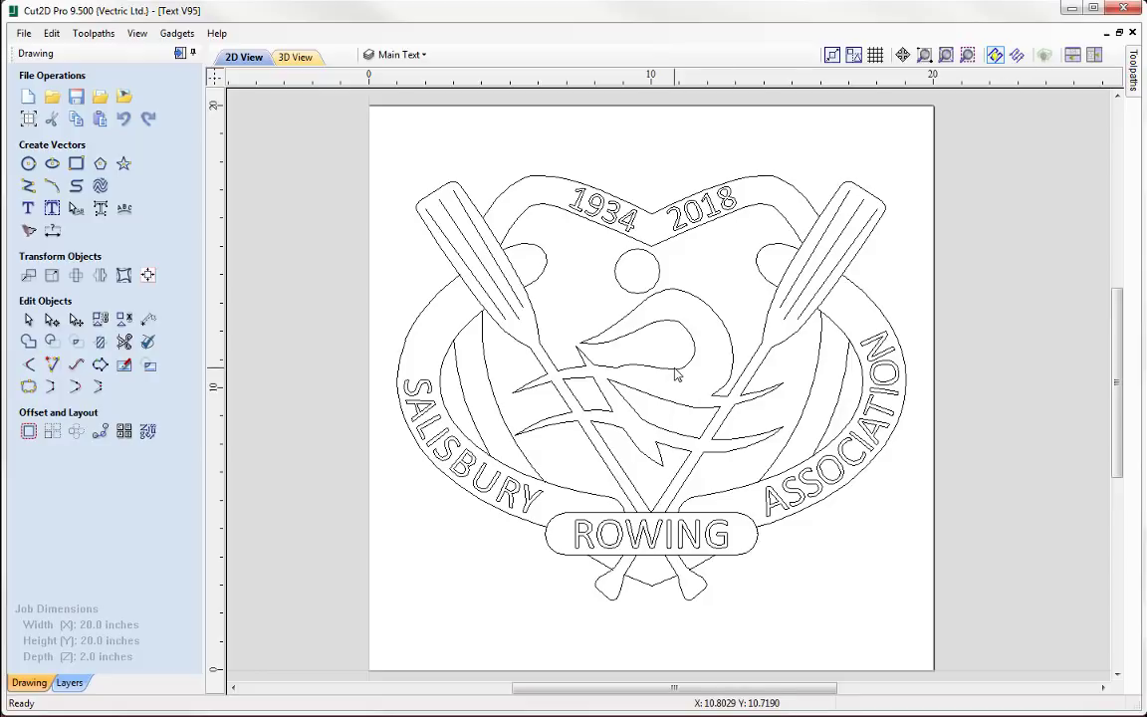
- Switch to the PowerPoint slide show to view the Image Editing comparison slide
{"action": "key", "text": "alt+Tab"}
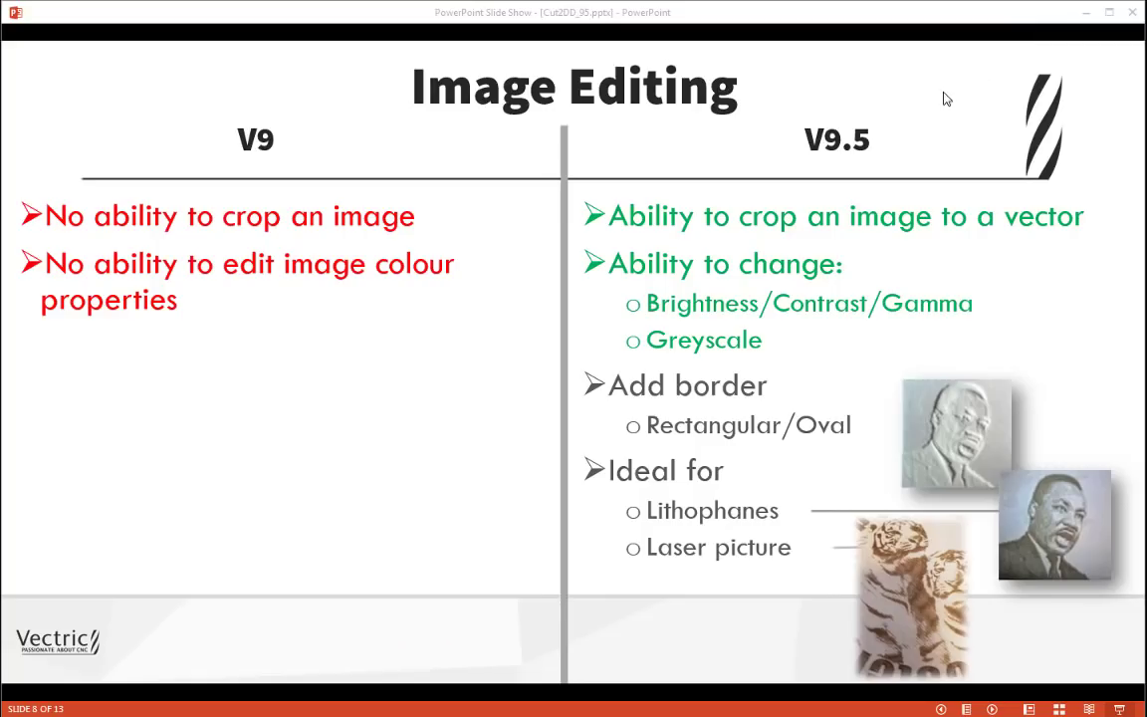
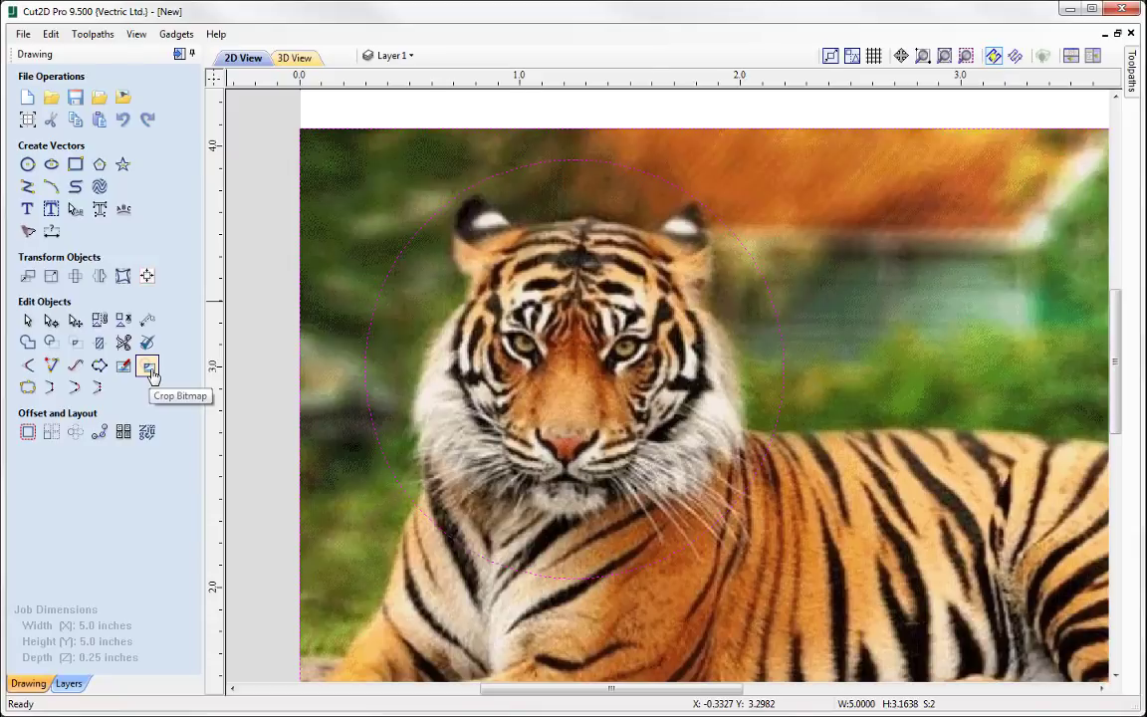
- Crop the tiger picture to the circle and scale the cropped picture proportionally to a height of 4 inches
{"action": "left_click", "coordinate": [149, 368]}
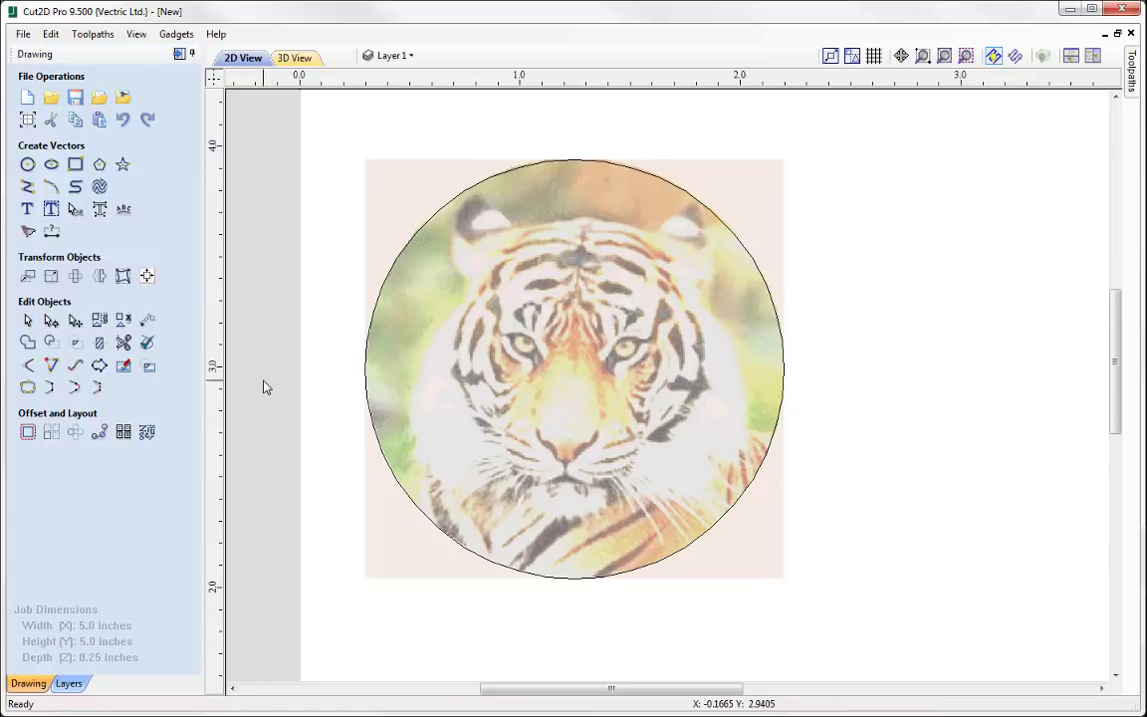
{"action": "left_click", "coordinate": [376, 492]}
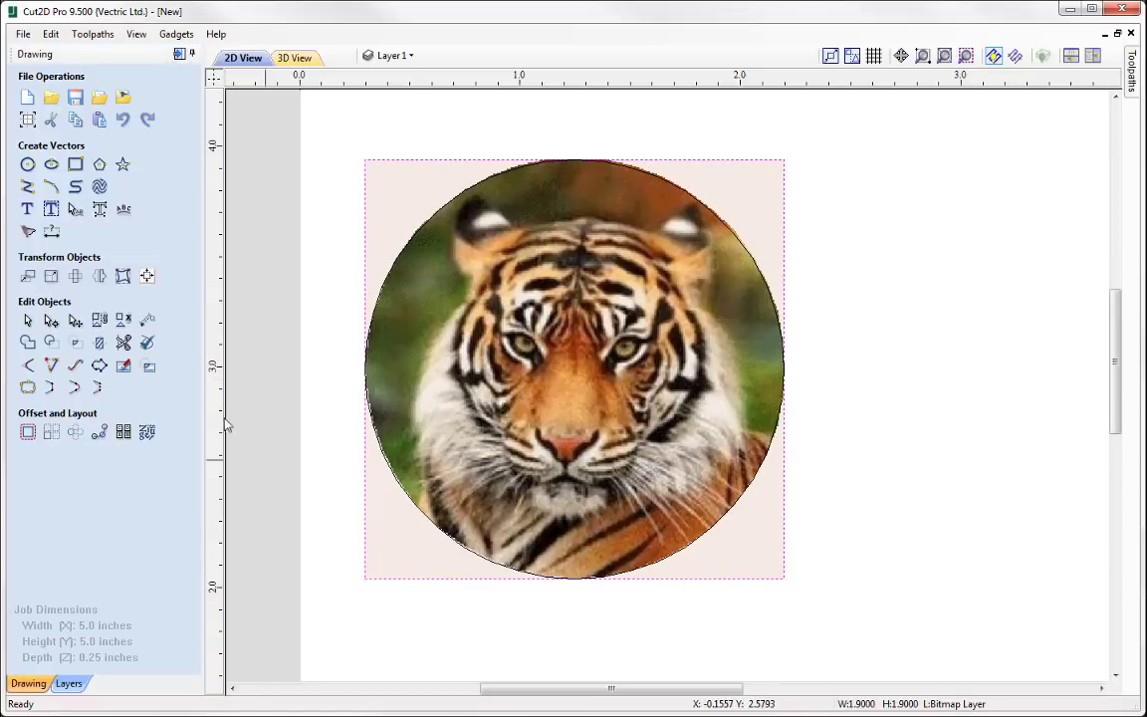
{"action": "left_click", "coordinate": [51, 275]}
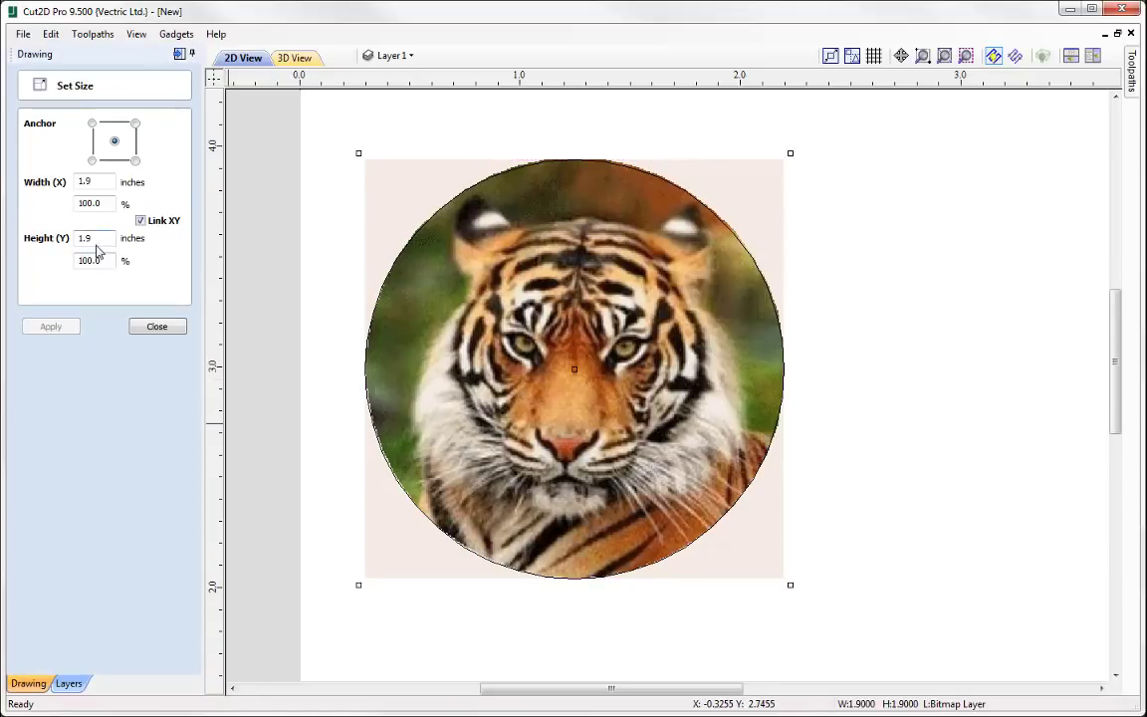
{"action": "double_click", "coordinate": [96, 240]}
{"action": "type", "text": "4"}
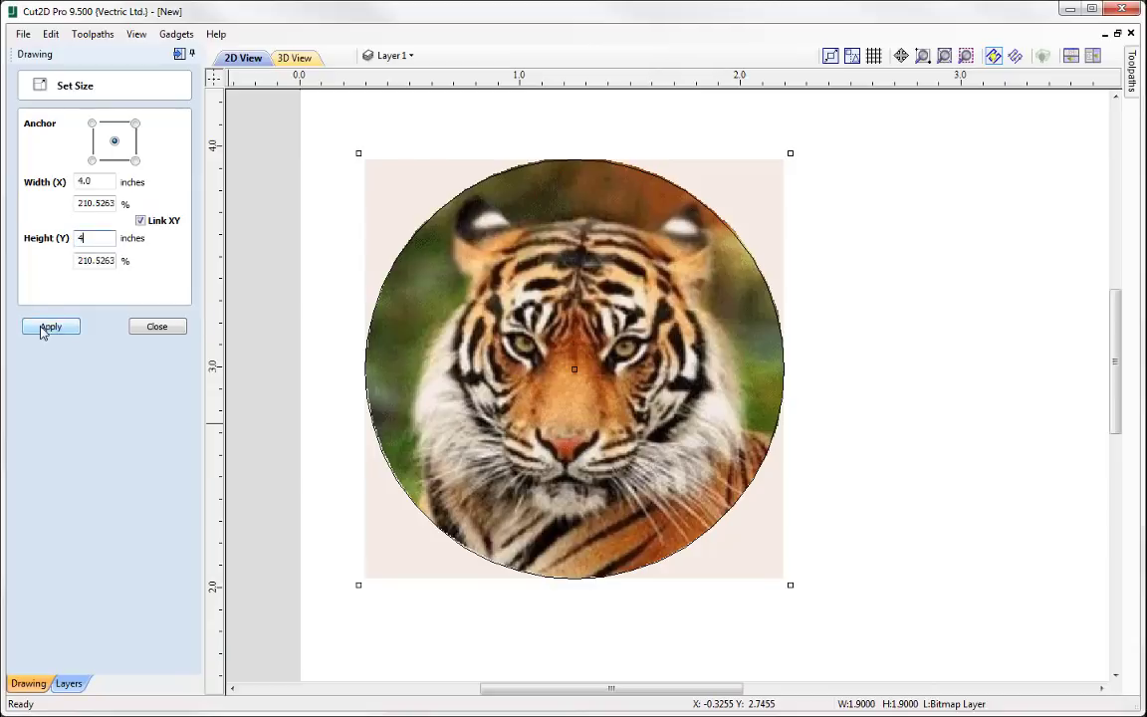
{"action": "left_click", "coordinate": [44, 329]}
{"action": "left_click", "coordinate": [157, 327]}
{"action": "key", "text": "F3"}
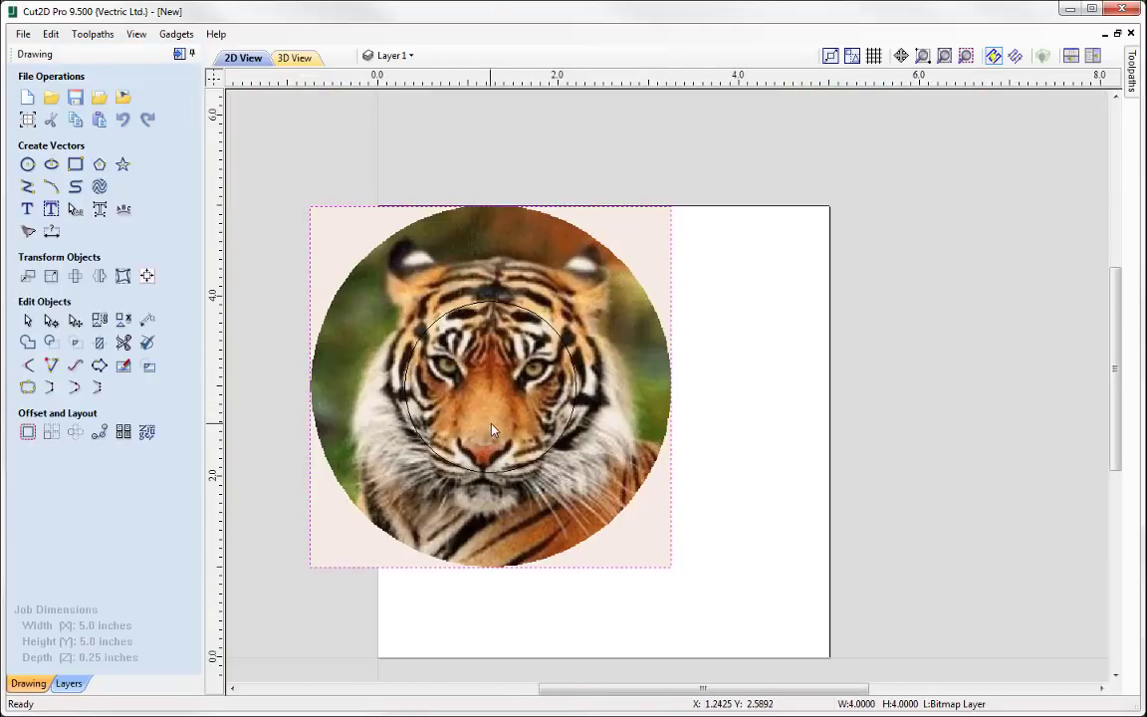
- Centre the cropped tiger picture in the material and delete the leftover circle vector
{"action": "left_click", "coordinate": [584, 528]}
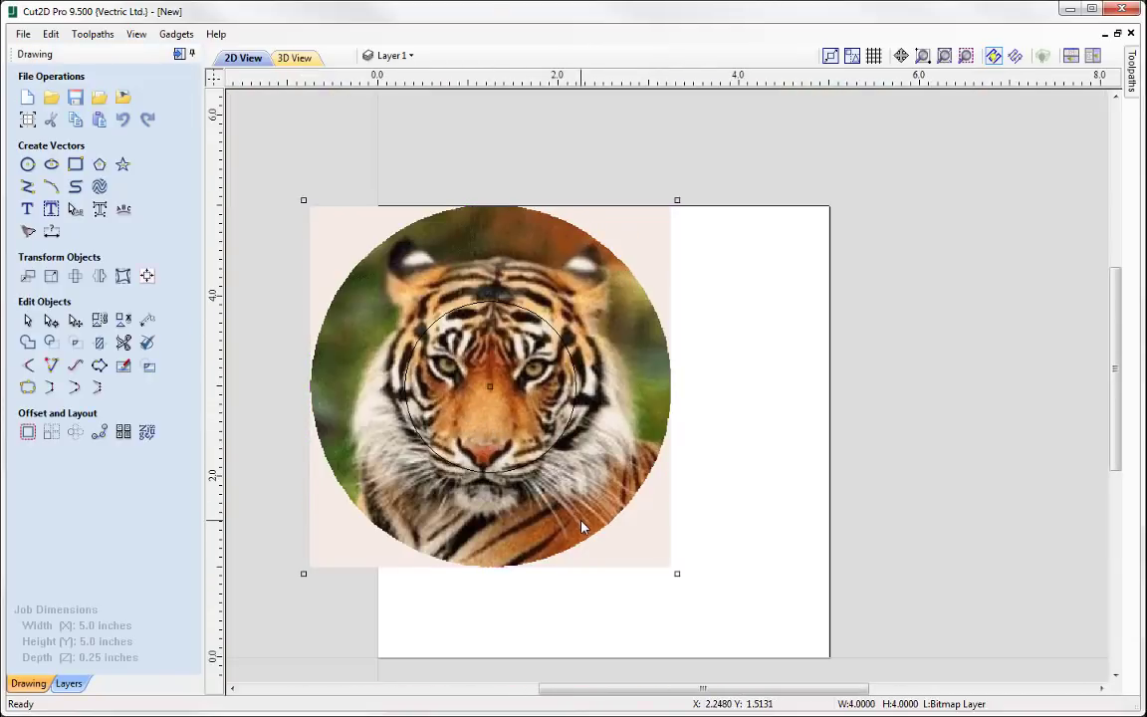
{"action": "left_click", "coordinate": [146, 276]}
{"action": "left_click", "coordinate": [101, 137]}
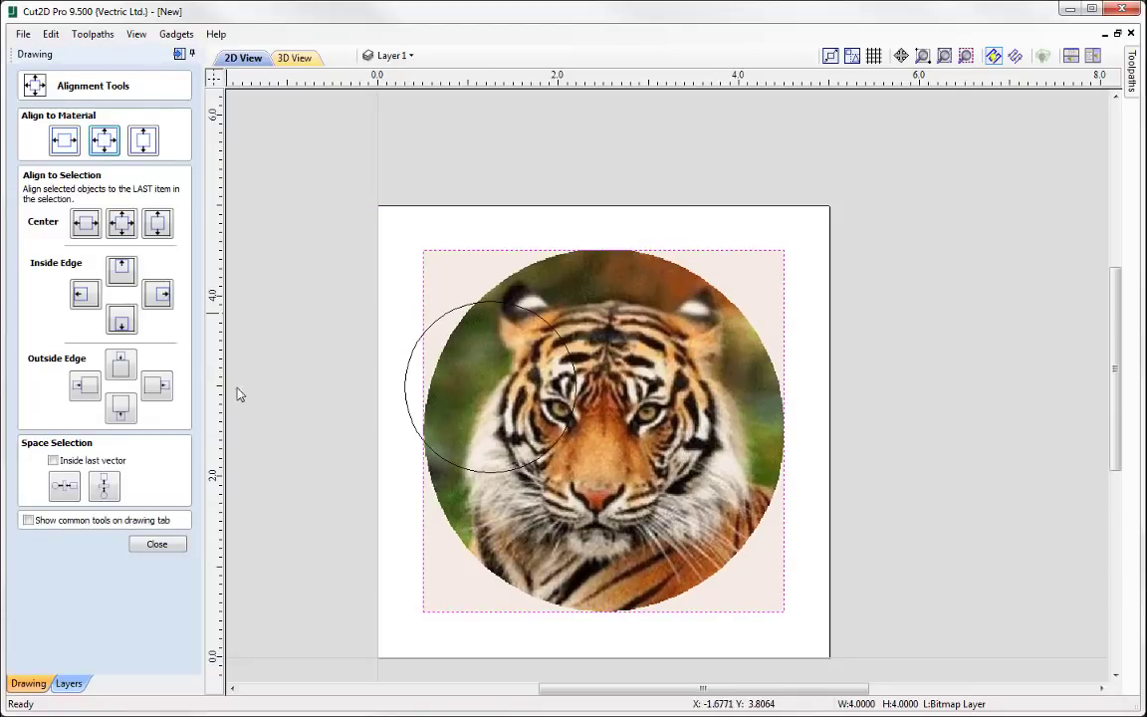
{"action": "left_click", "coordinate": [156, 543]}
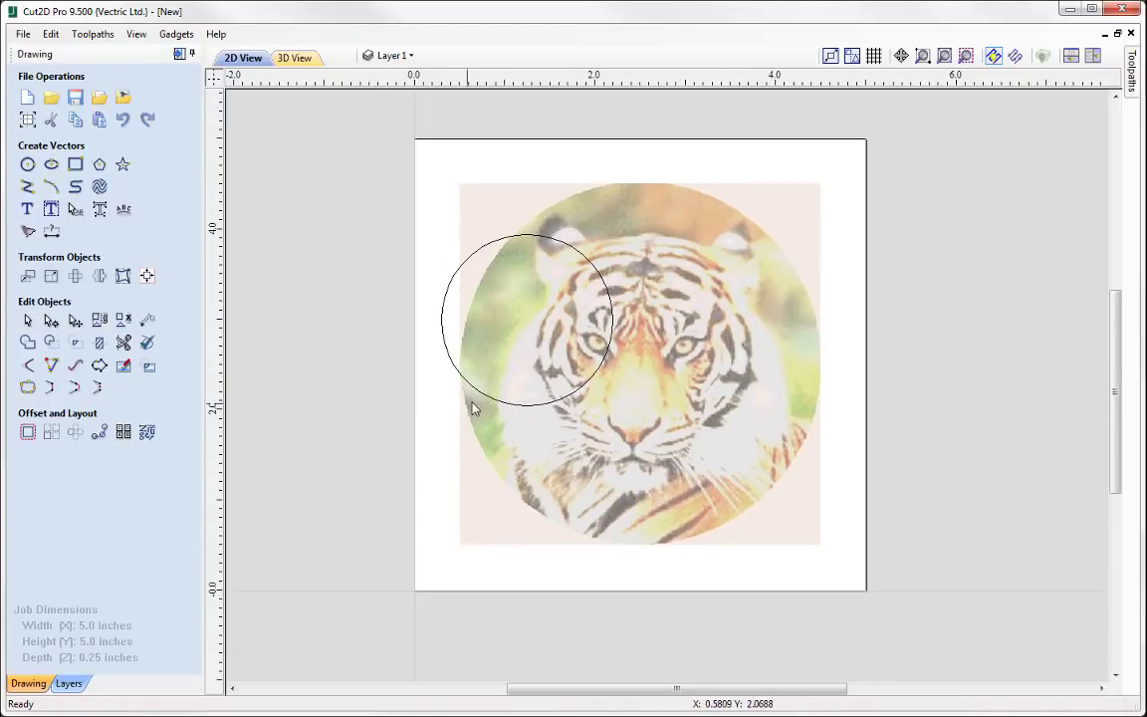
{"action": "left_click", "coordinate": [471, 388]}
{"action": "key", "text": "Delete"}
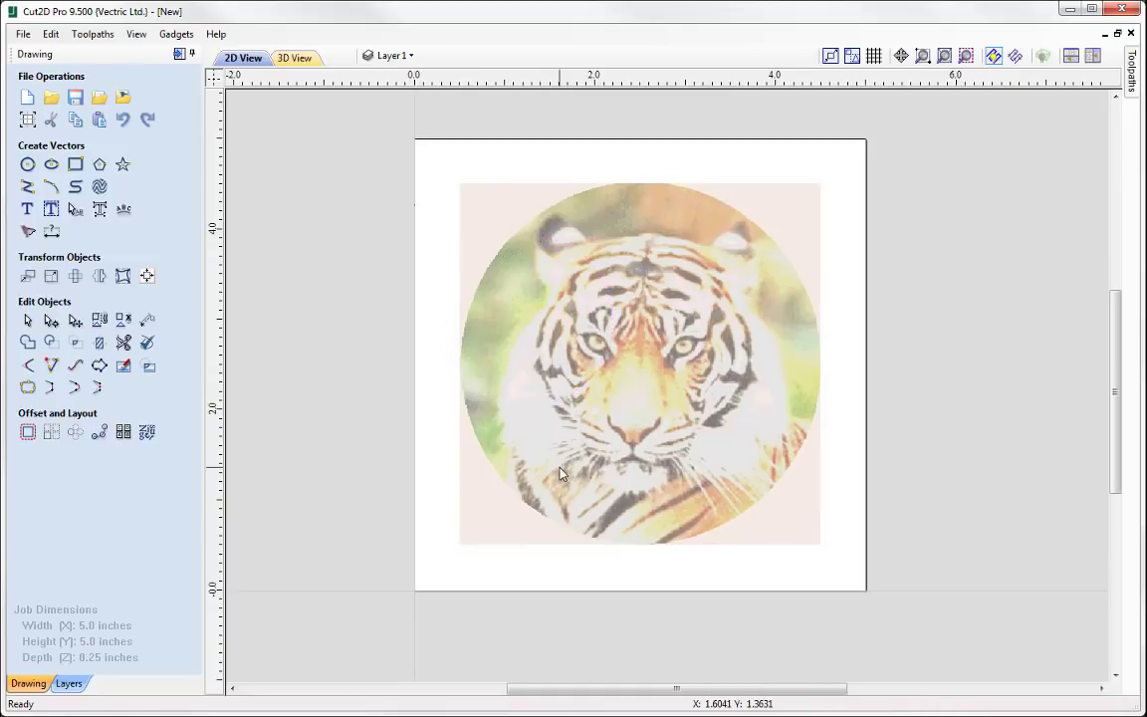
- Open the cropped tiger picture in the Edit Picture tool
{"action": "left_click", "coordinate": [519, 429]}
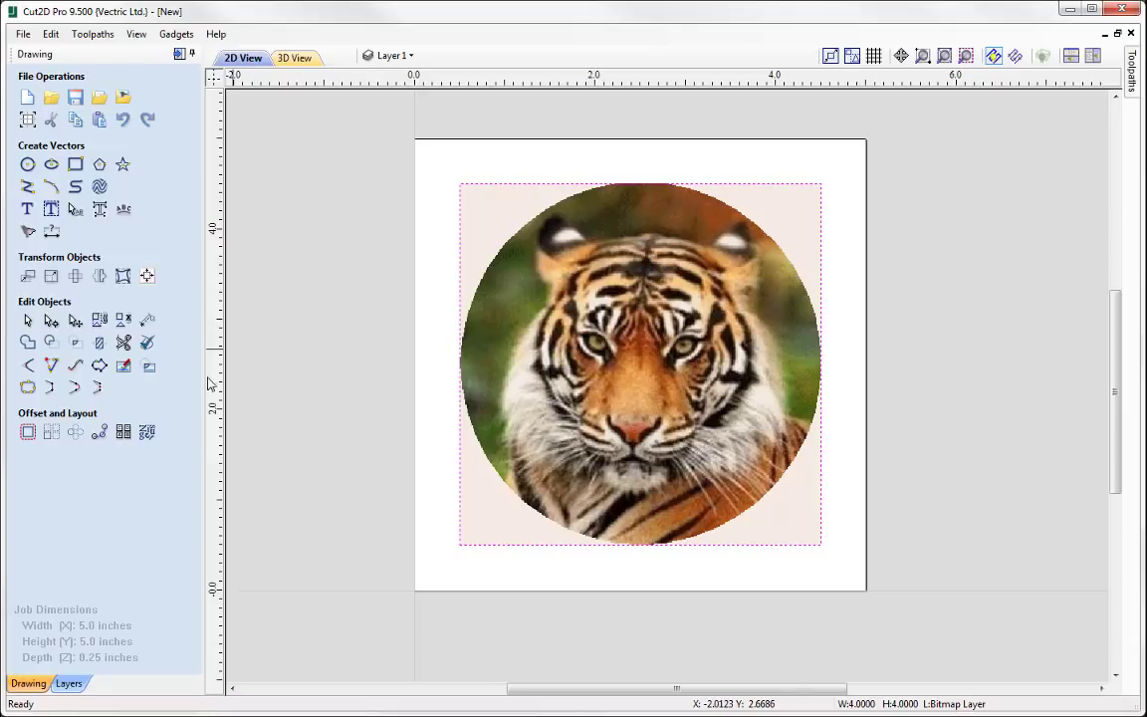
{"action": "left_click", "coordinate": [122, 367]}
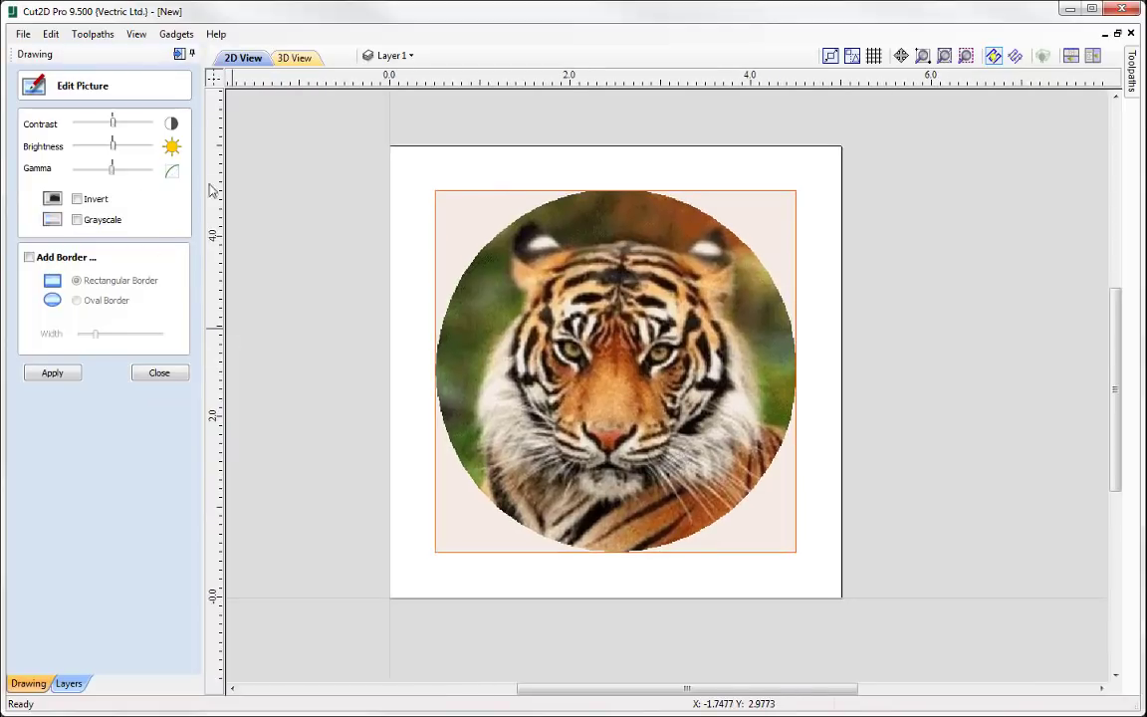
- Try out contrast, brightness and gamma changes on the tiger picture, resetting each adjustment to its default
{"action": "left_click_drag", "start_coordinate": [113, 124], "coordinate": [87, 126]}
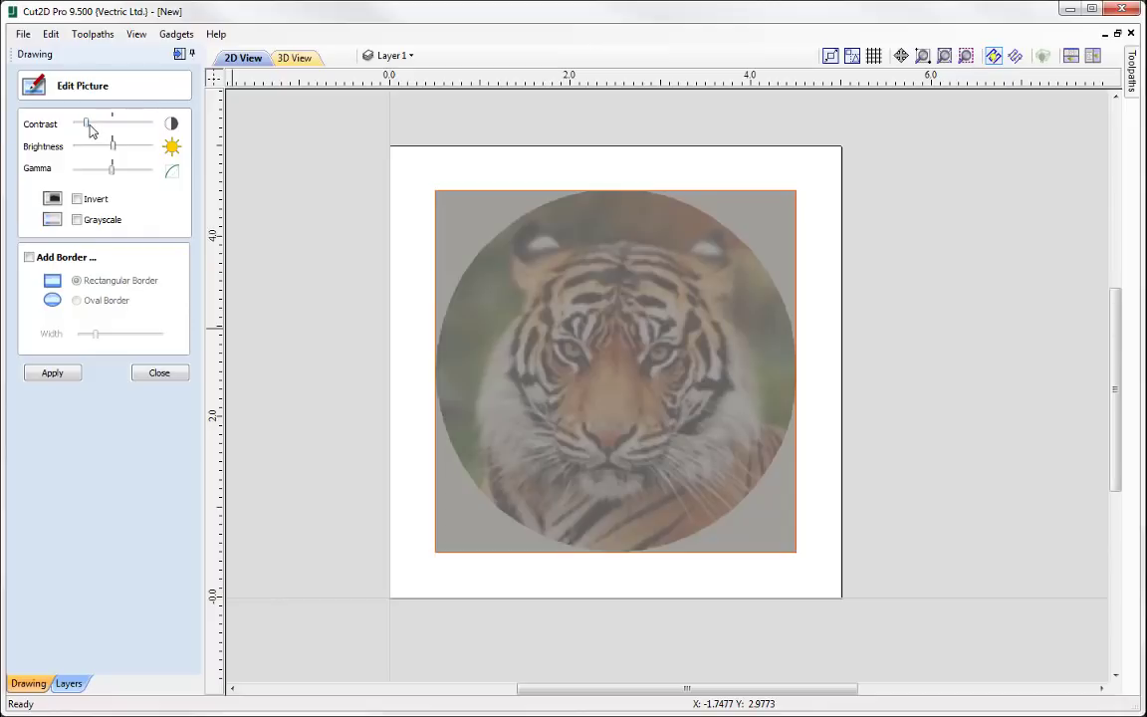
{"action": "double_click", "coordinate": [90, 127]}
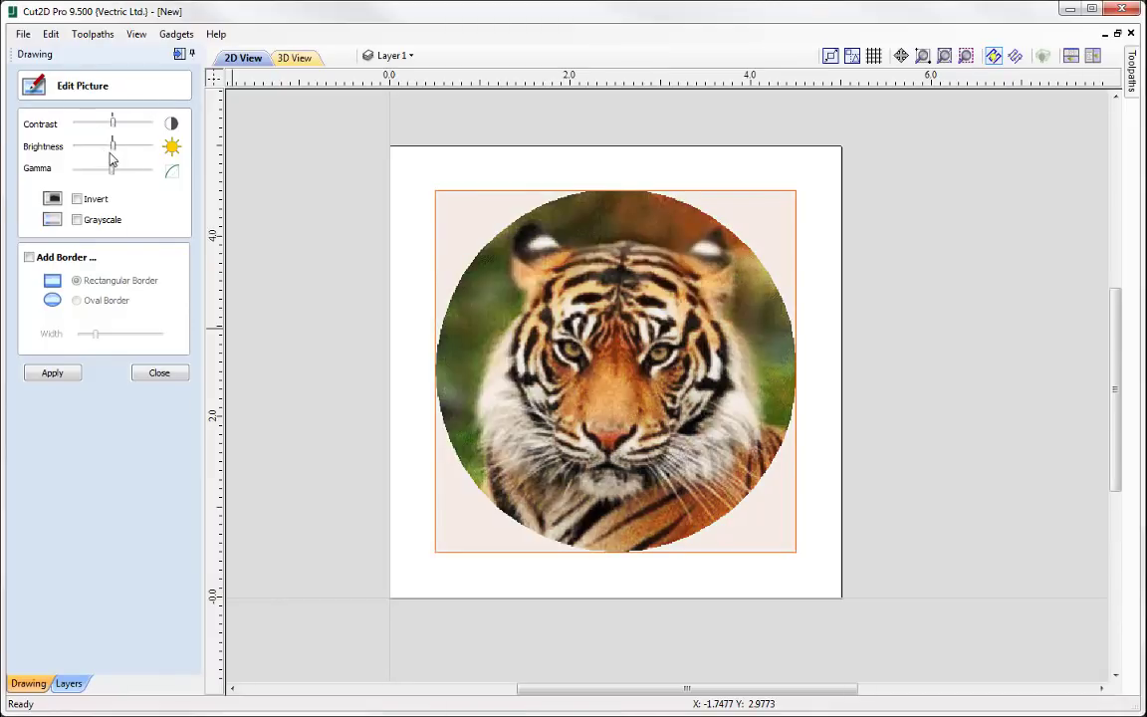
{"action": "left_click_drag", "start_coordinate": [118, 150], "coordinate": [92, 152]}
{"action": "scroll", "coordinate": [92, 153], "scroll_direction": "up", "scroll_amount": 10}
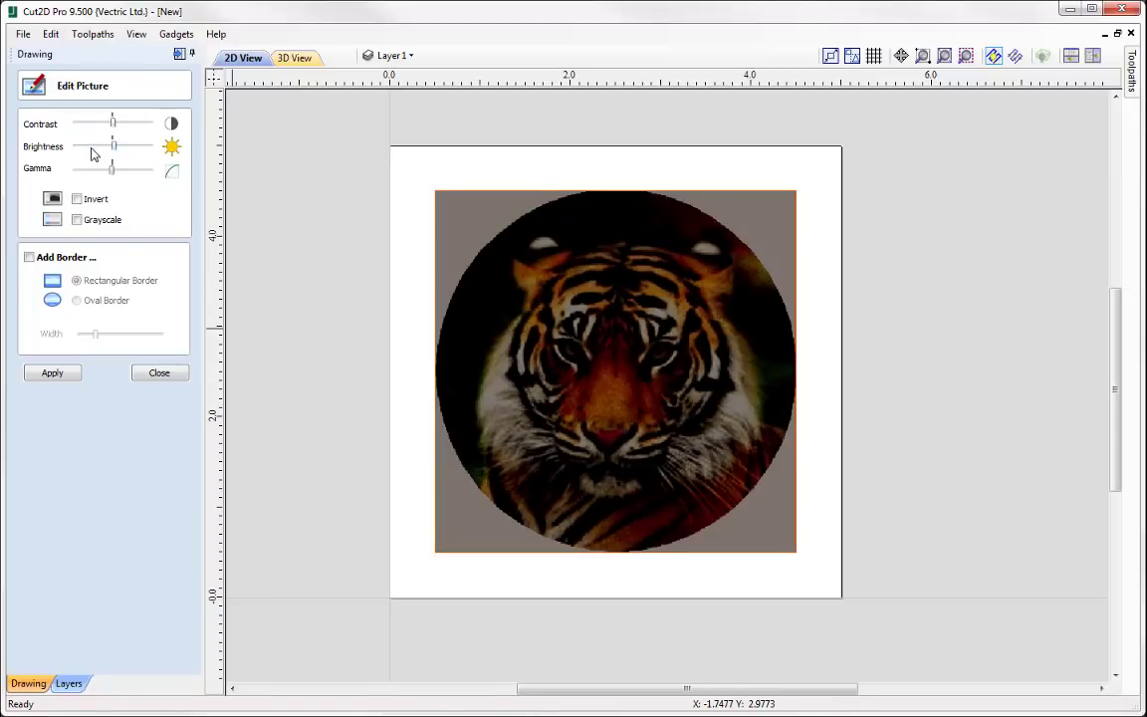
{"action": "scroll", "coordinate": [91, 152], "scroll_direction": "down", "scroll_amount": 6}
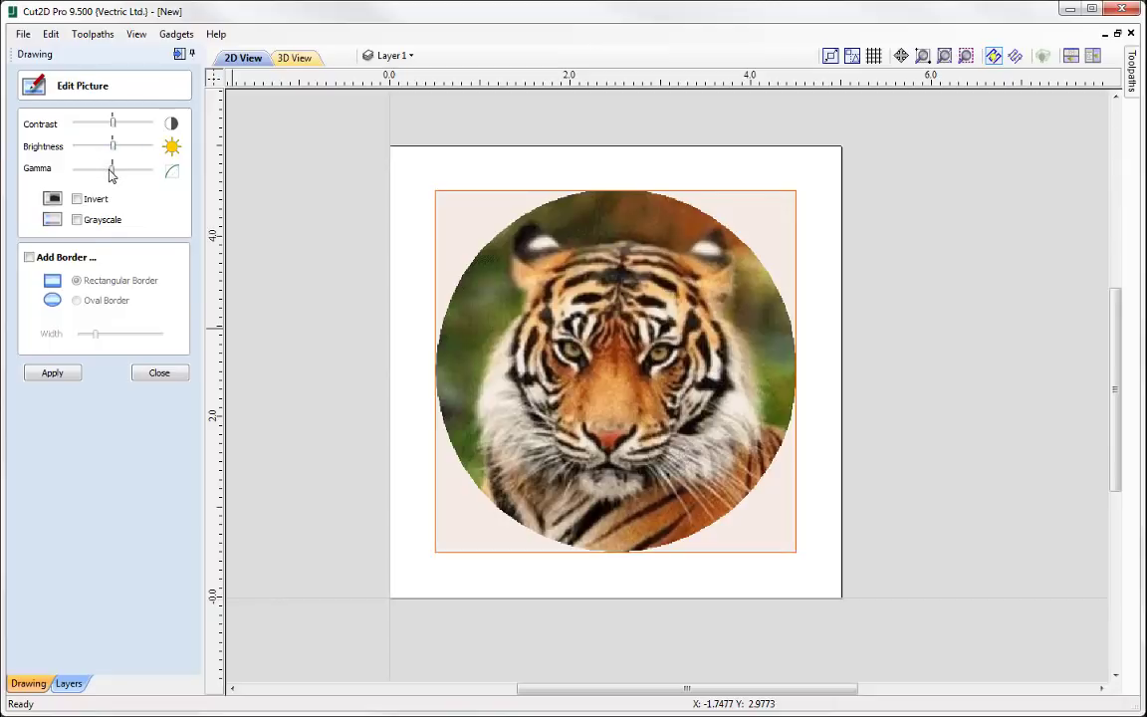
{"action": "left_click_drag", "start_coordinate": [112, 168], "coordinate": [63, 180]}
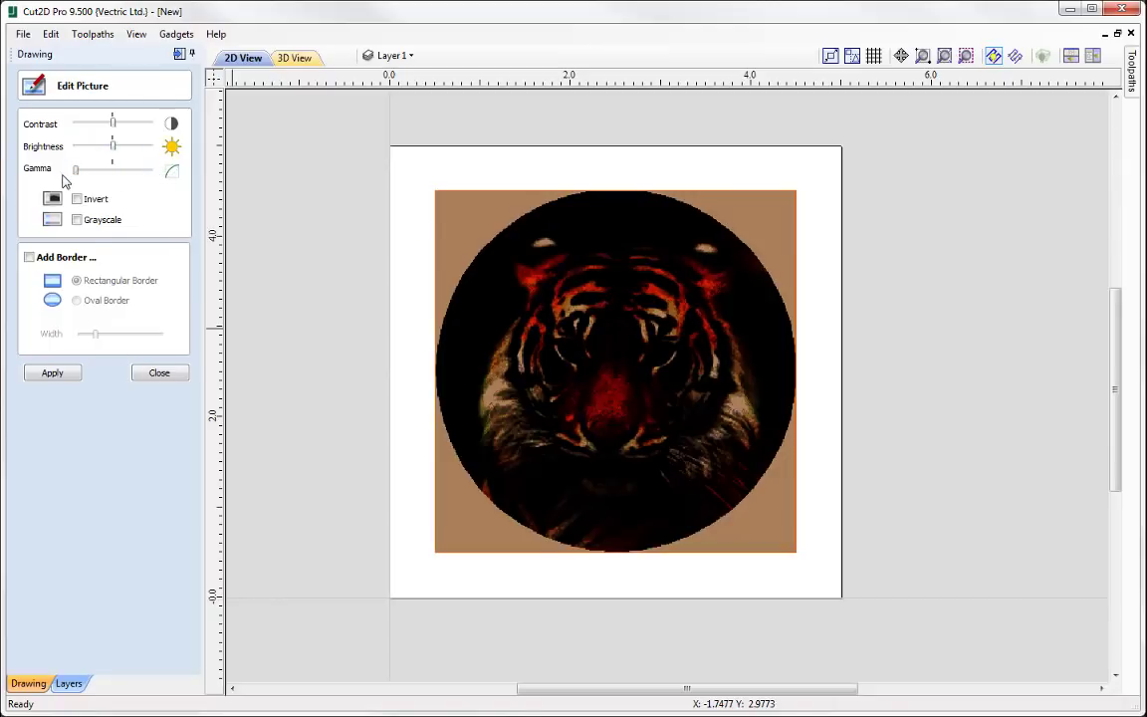
{"action": "scroll", "coordinate": [66, 181], "scroll_direction": "up", "scroll_amount": 10}
{"action": "scroll", "coordinate": [67, 181], "scroll_direction": "down", "scroll_amount": 5}
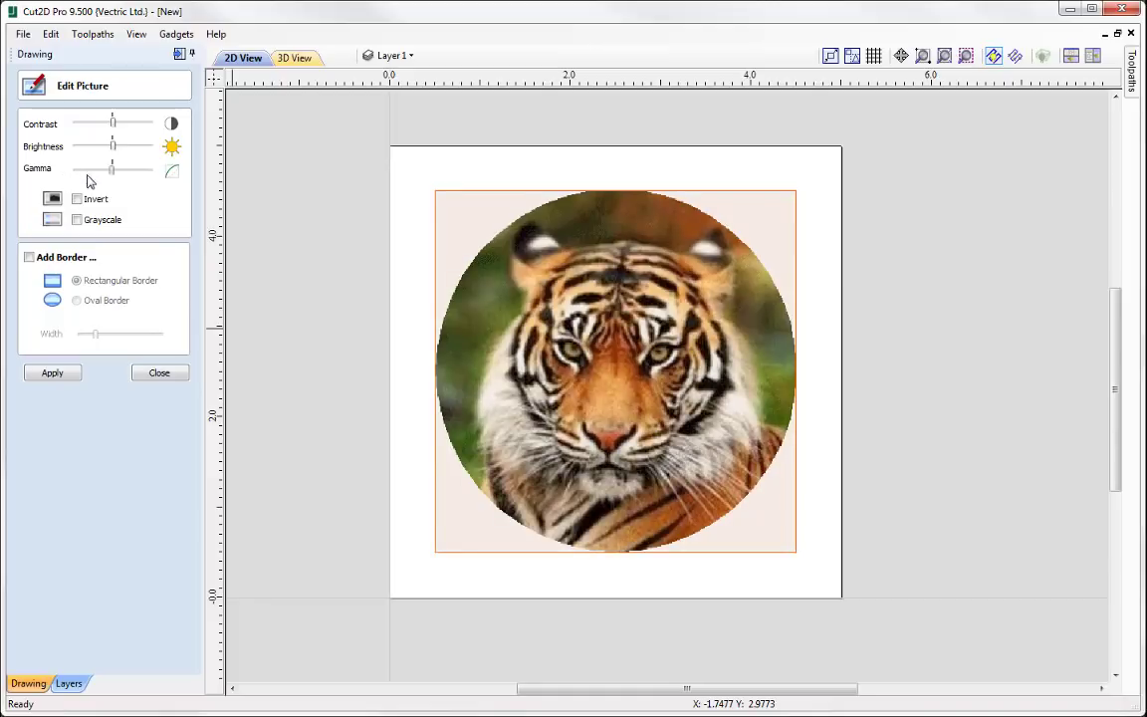
- Raise the tiger picture's brightness and gamma slightly and convert it to grayscale
{"action": "left_click", "coordinate": [119, 146]}
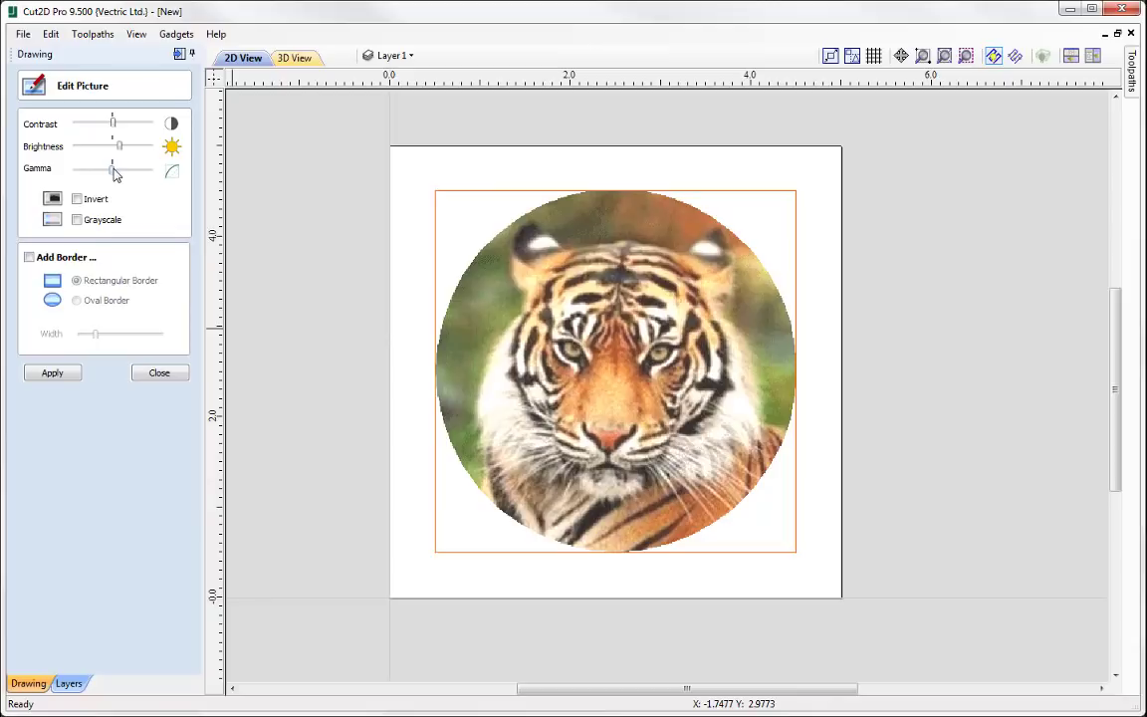
{"action": "mouse_move", "coordinate": [115, 173]}
{"action": "left_mouse_down"}
{"action": "mouse_move", "coordinate": [146, 175]}
{"action": "mouse_move", "coordinate": [127, 174]}
{"action": "left_mouse_up"}
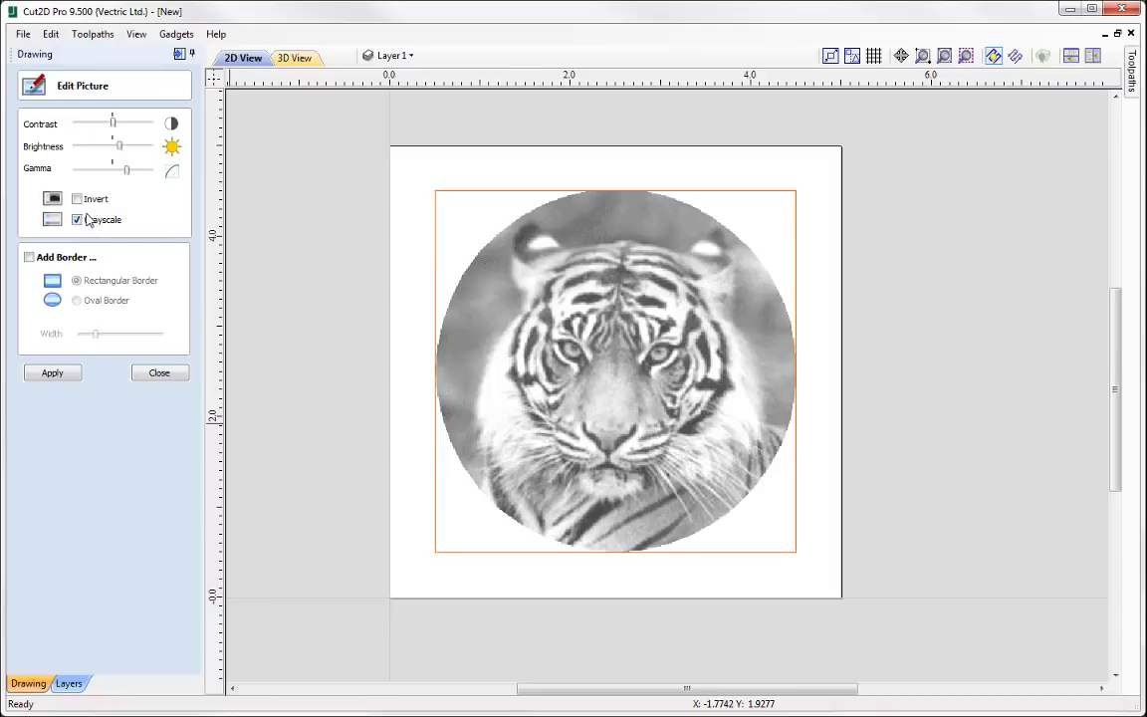
- Add an oval border with a slightly reduced width to the tiger picture and apply the picture edits
{"action": "left_click", "coordinate": [30, 259]}
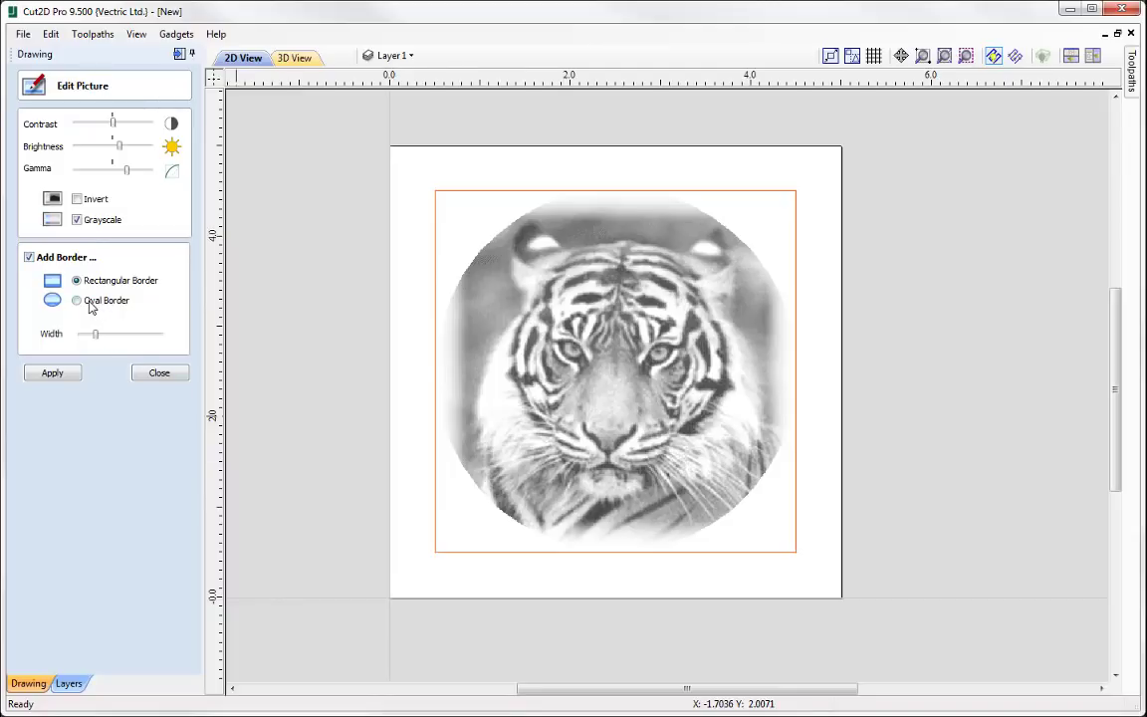
{"action": "left_click", "coordinate": [89, 304]}
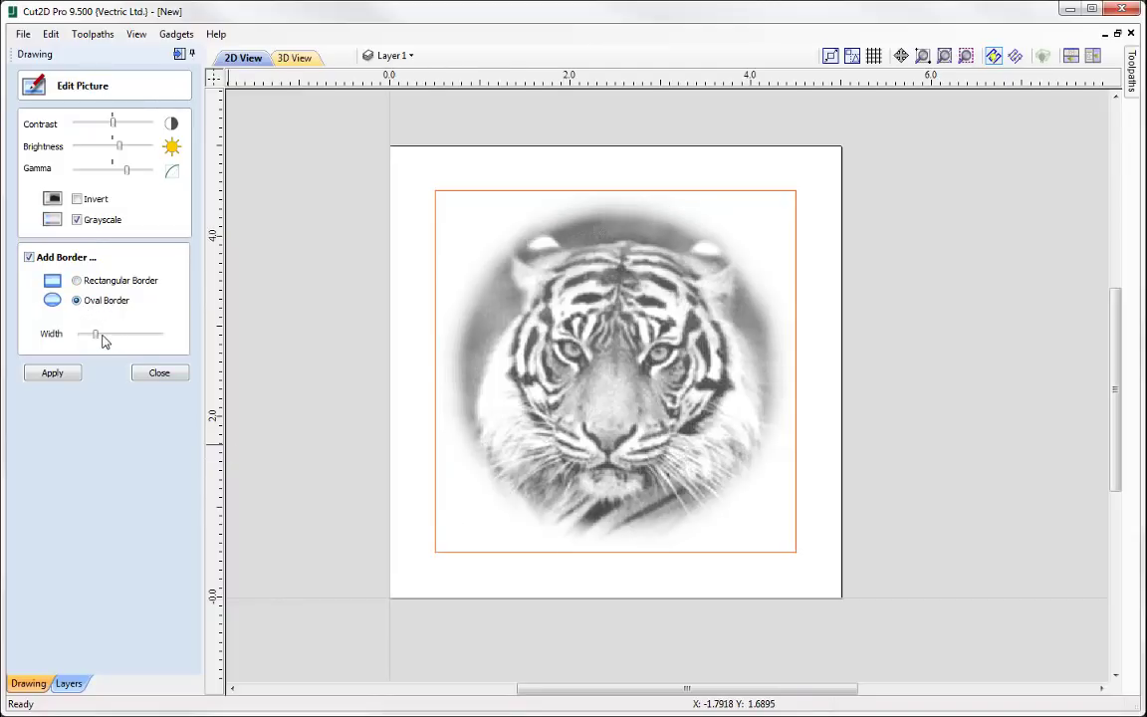
{"action": "mouse_move", "coordinate": [99, 336]}
{"action": "left_mouse_down"}
{"action": "mouse_move", "coordinate": [118, 336]}
{"action": "mouse_move", "coordinate": [91, 341]}
{"action": "left_mouse_up"}
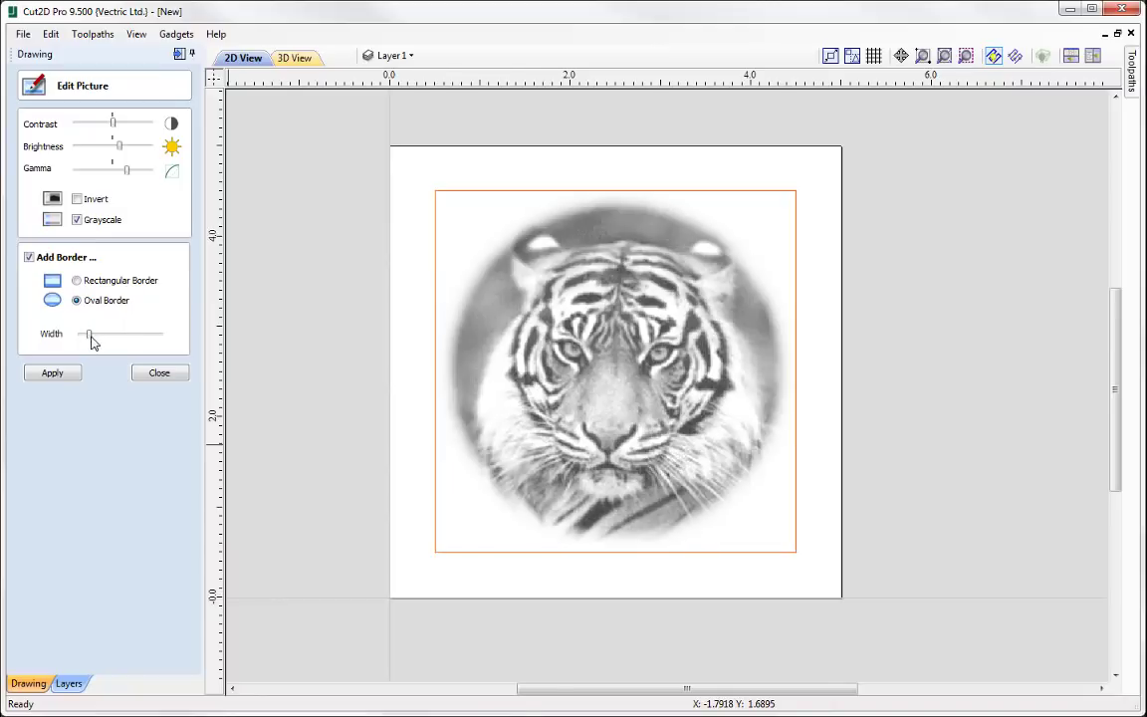
{"action": "left_click", "coordinate": [52, 377]}
{"action": "left_click", "coordinate": [160, 374]}
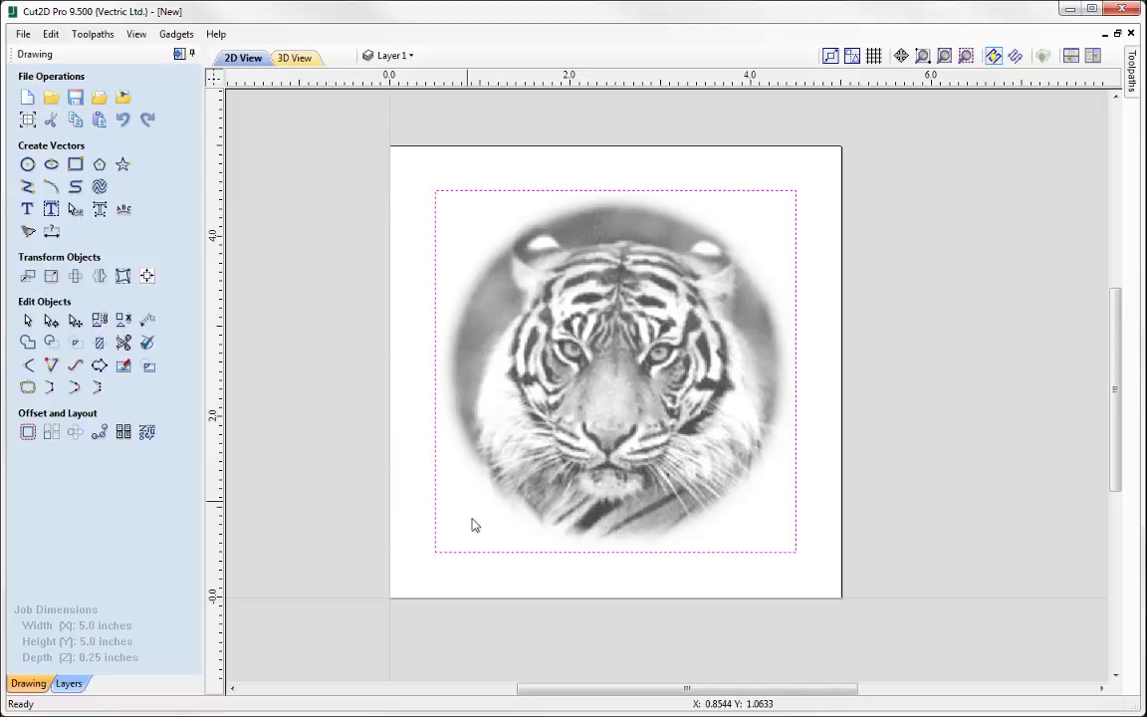
{"action": "scroll", "coordinate": [553, 533], "scroll_direction": "up", "scroll_amount": 3}
{"action": "scroll", "coordinate": [551, 528], "scroll_direction": "up", "scroll_amount": 2}
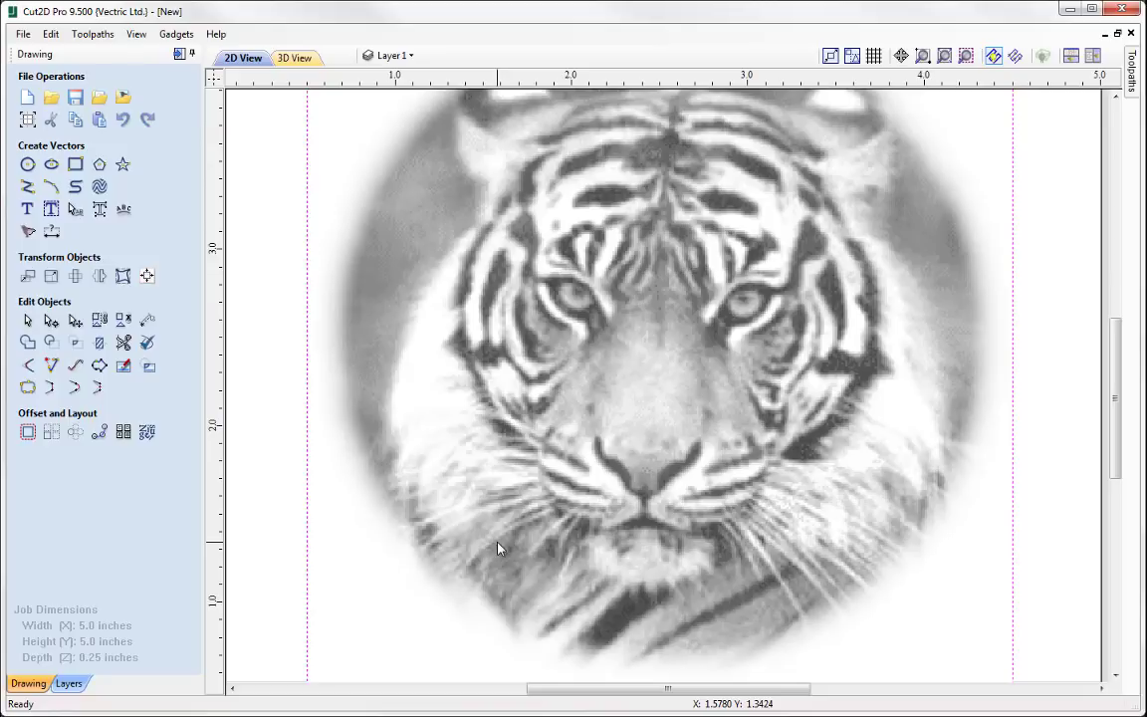
{"action": "scroll", "coordinate": [499, 548], "scroll_direction": "down", "scroll_amount": 1}
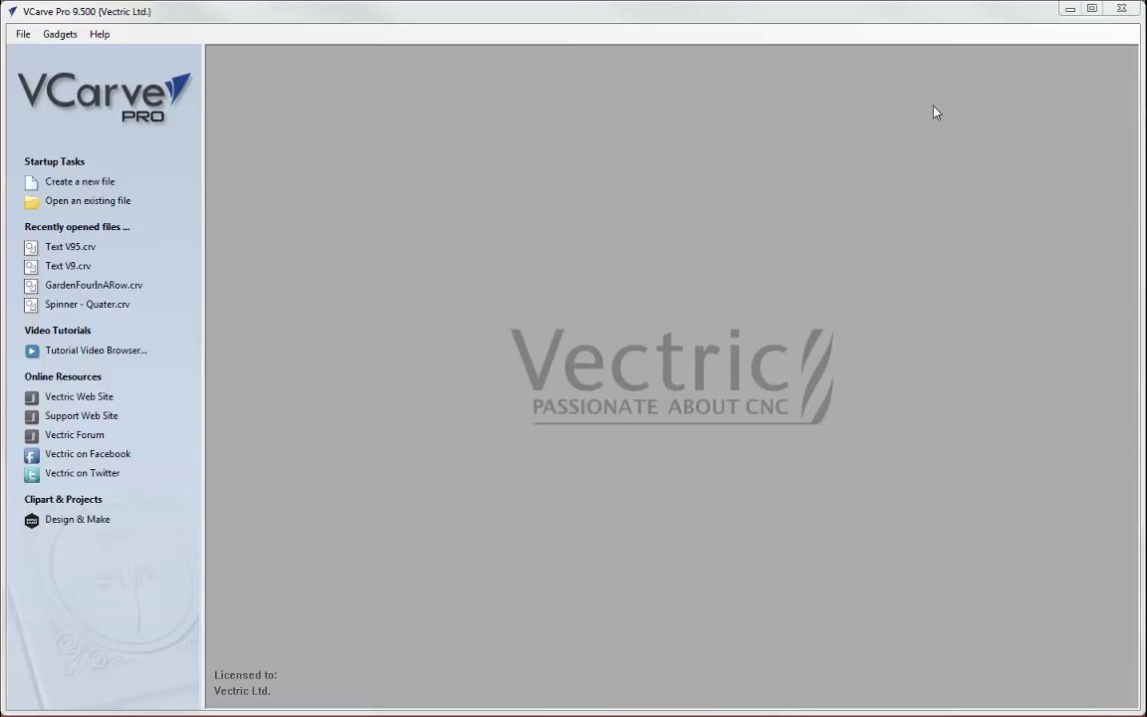
- In VCarve Pro, create a new rotary job 25 inches long and 4 inches in diameter, oriented along the Y axis
{"action": "left_click", "coordinate": [84, 189]}
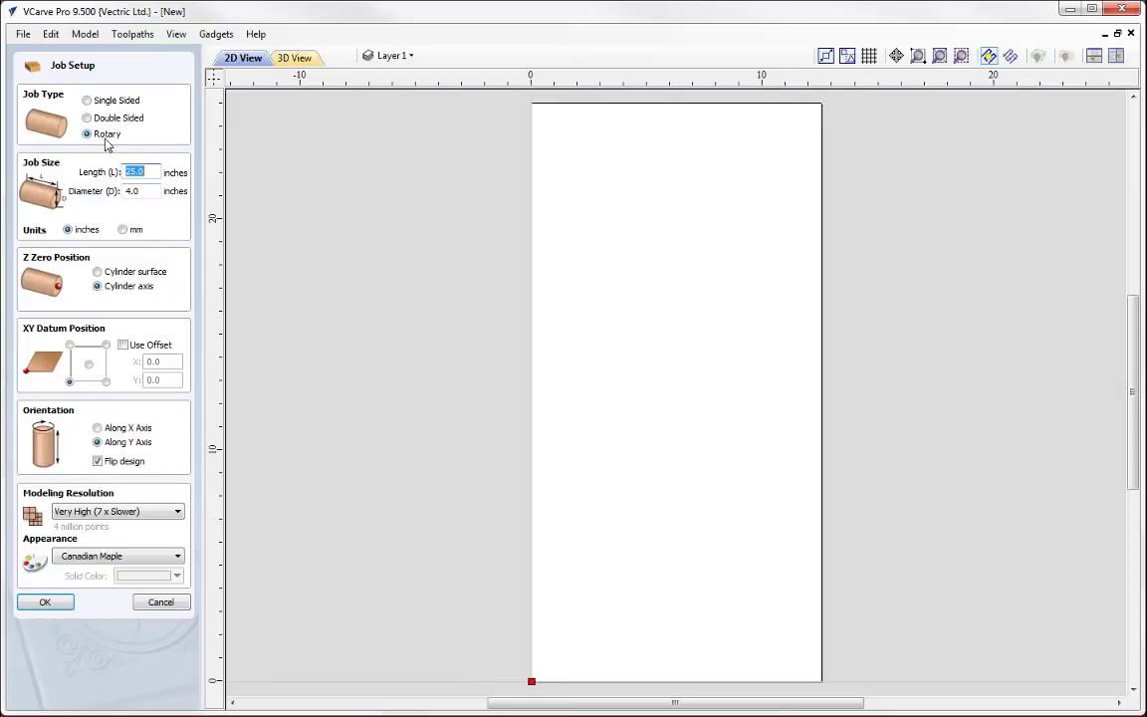
{"action": "left_click", "coordinate": [144, 171]}
{"action": "left_click", "coordinate": [58, 607]}
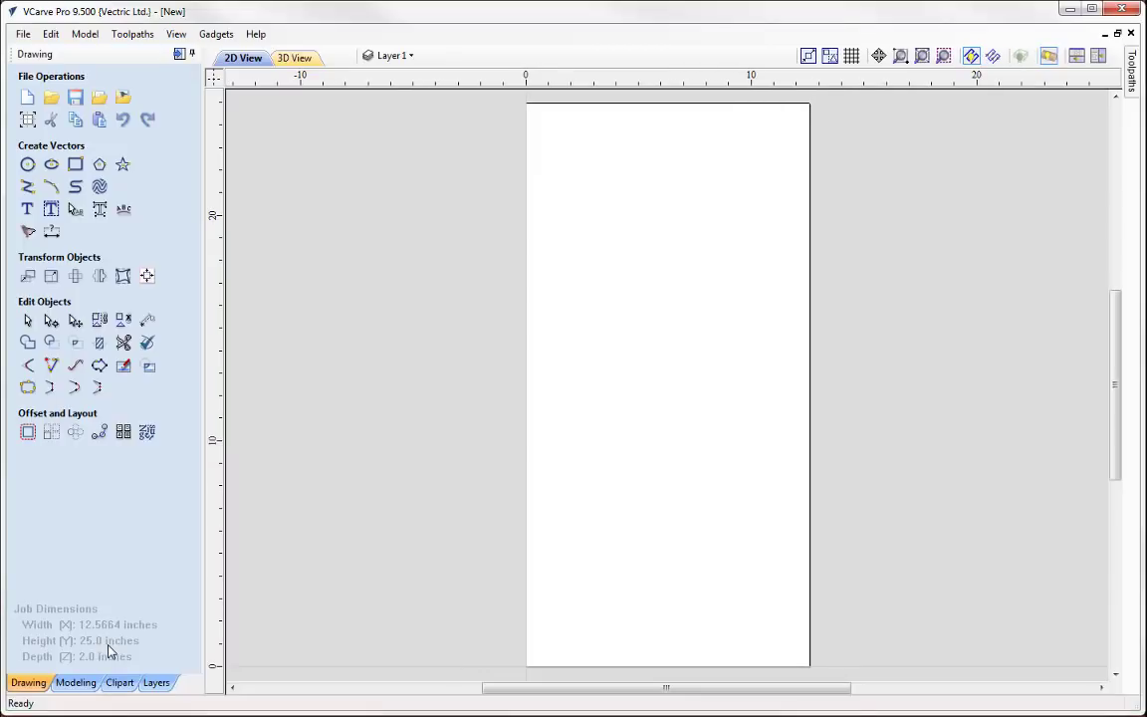
- Import table leg.stl as a full 3D model and set its initial orientation to Front
{"action": "left_click", "coordinate": [76, 683]}
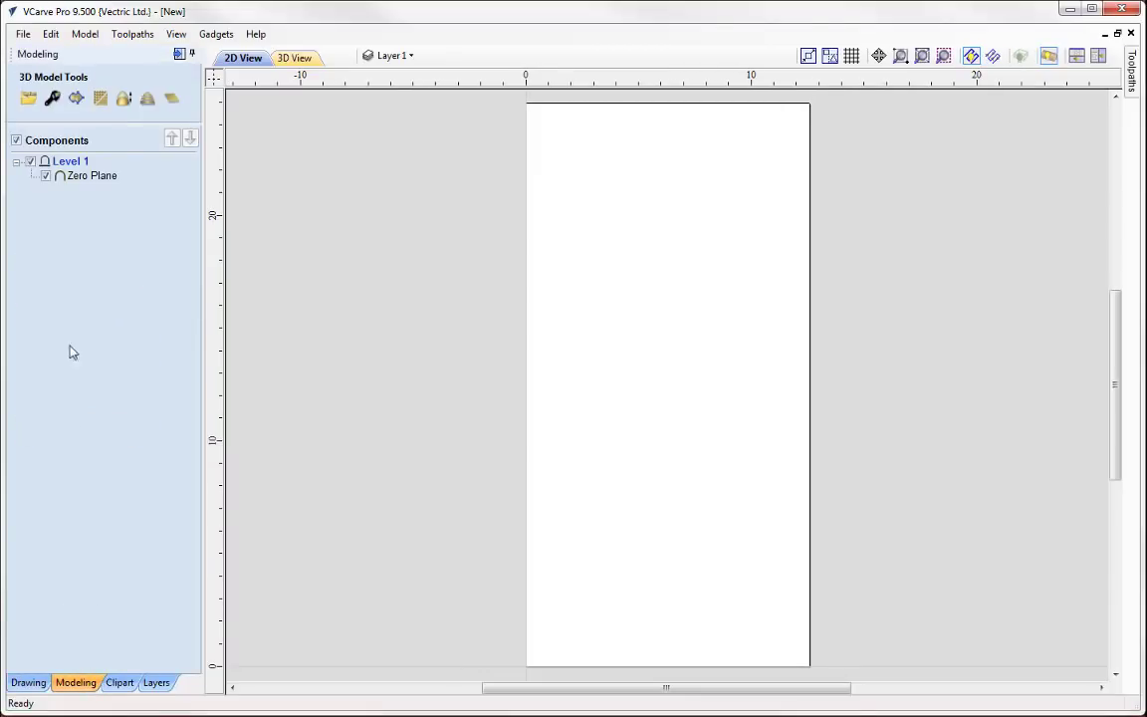
{"action": "left_click", "coordinate": [28, 98]}
{"action": "left_click", "coordinate": [483, 281]}
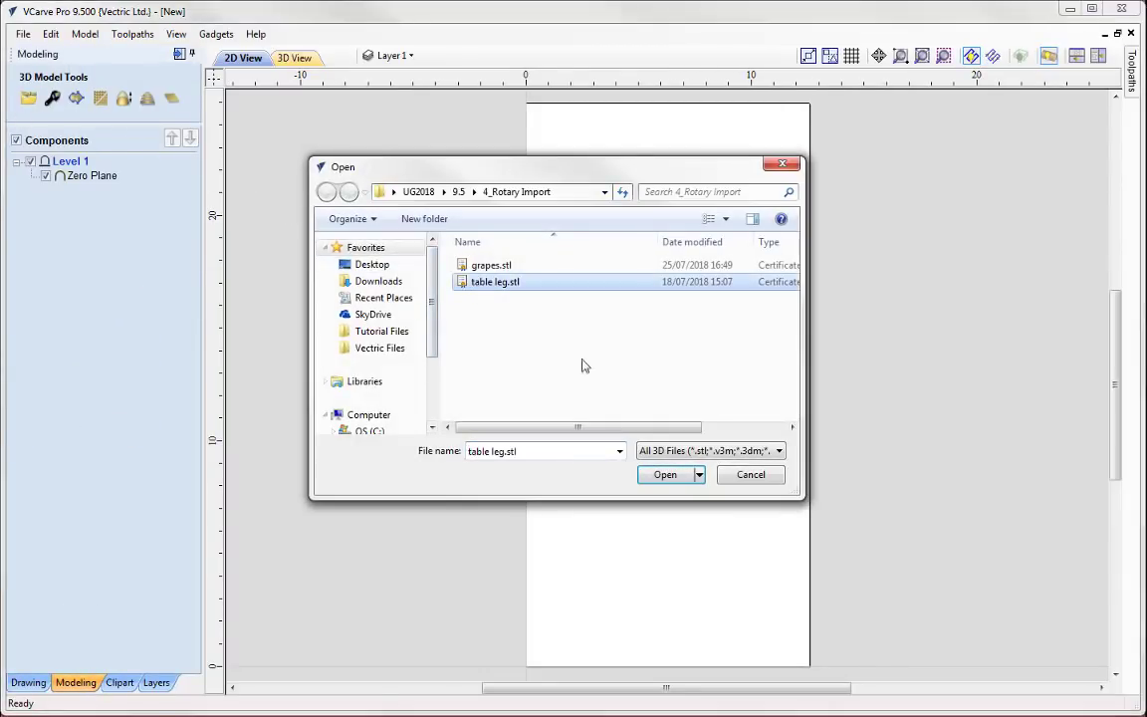
{"action": "left_click", "coordinate": [681, 476]}
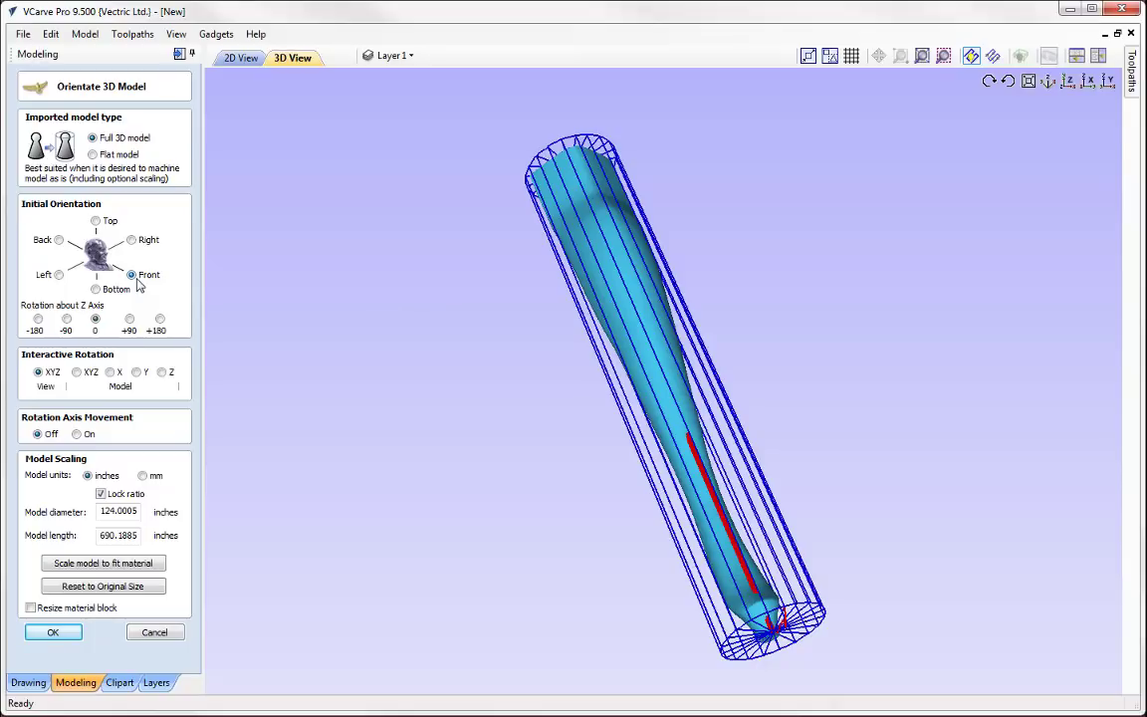
- Enable rotation axis movement and shift the rotation axis downward in the side view towards the narrow end of the leg
{"action": "left_click_drag", "start_coordinate": [358, 461], "coordinate": [662, 400]}
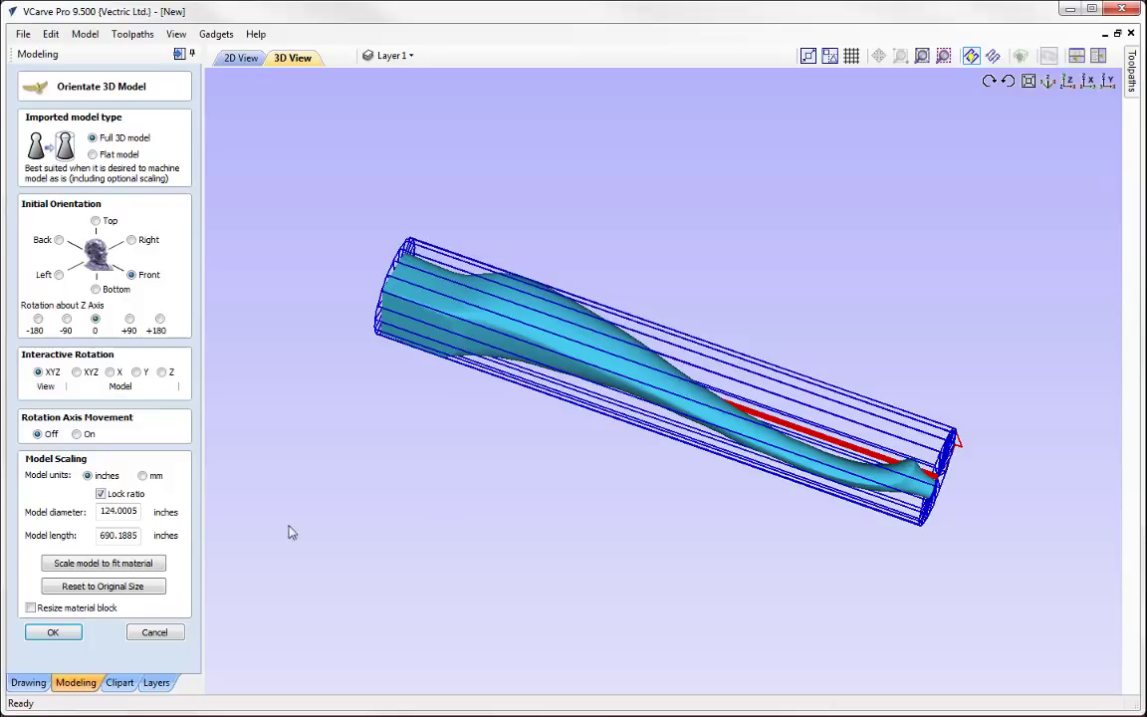
{"action": "left_click", "coordinate": [77, 435]}
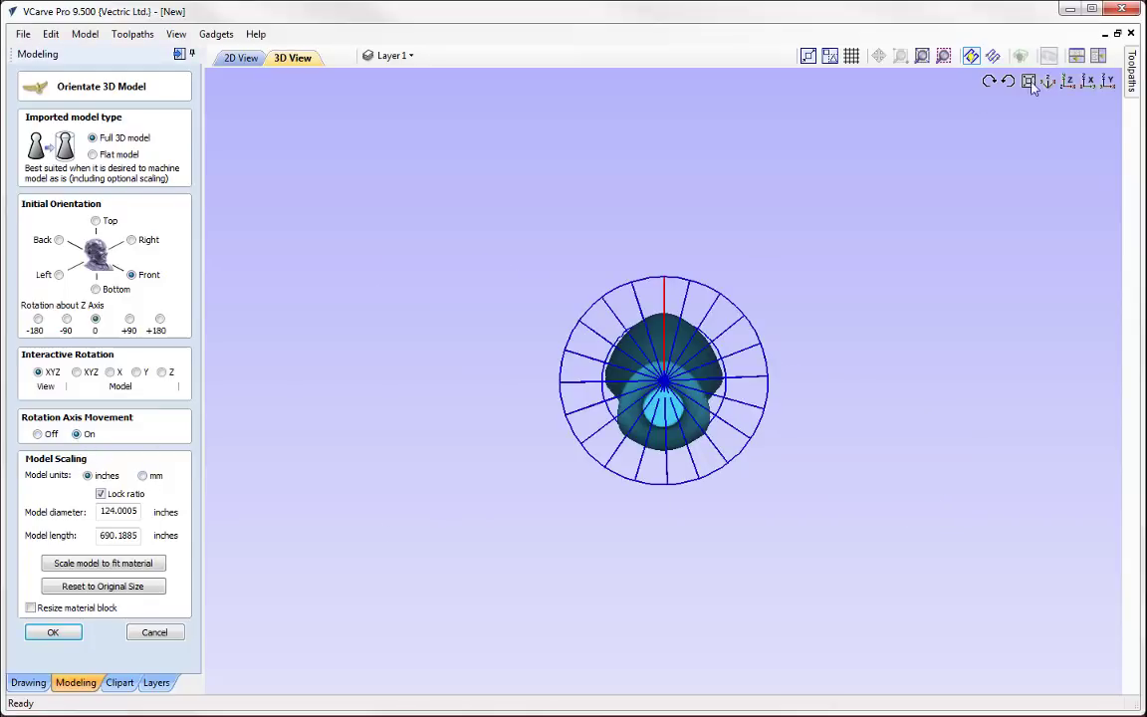
{"action": "left_click", "coordinate": [1087, 84]}
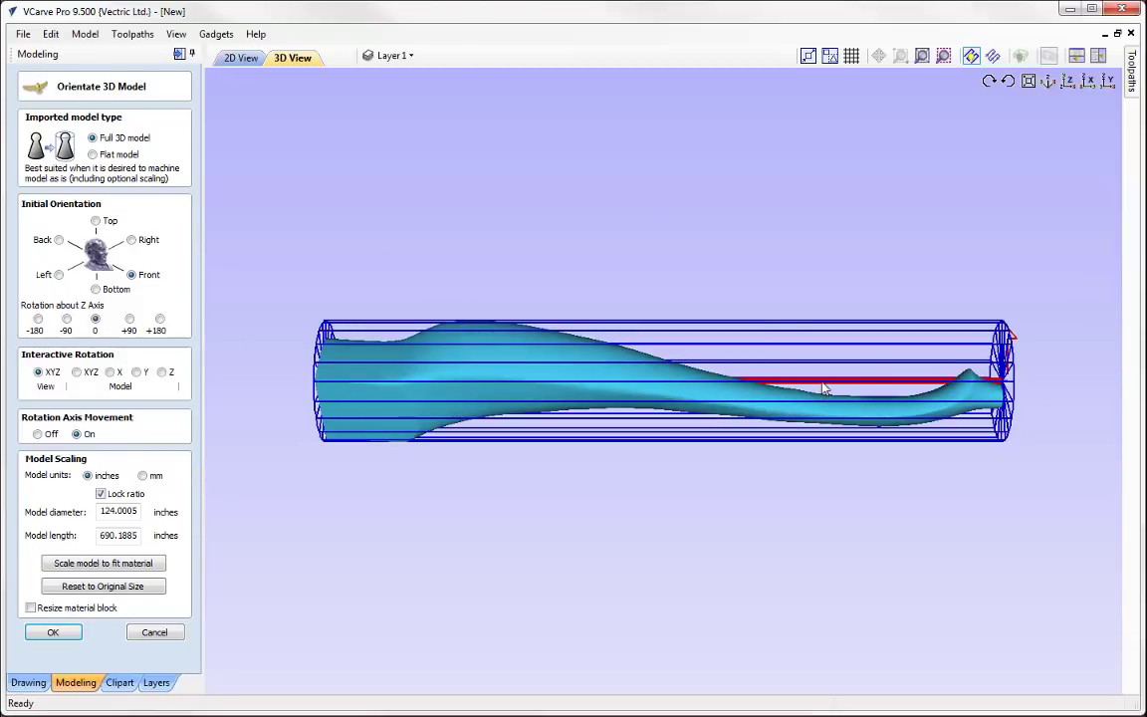
{"action": "left_click_drag", "start_coordinate": [824, 388], "coordinate": [824, 409]}
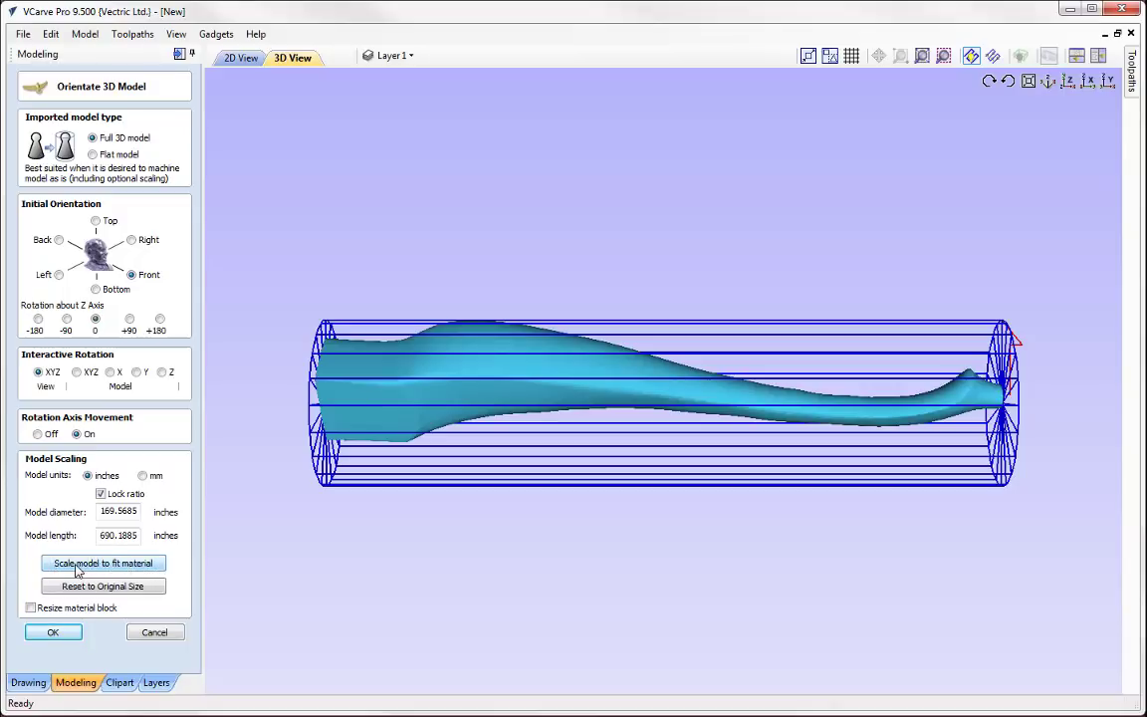
- Scale the leg model to fit the material, resize the material block to match, and accept the orientation
{"action": "left_click", "coordinate": [137, 565]}
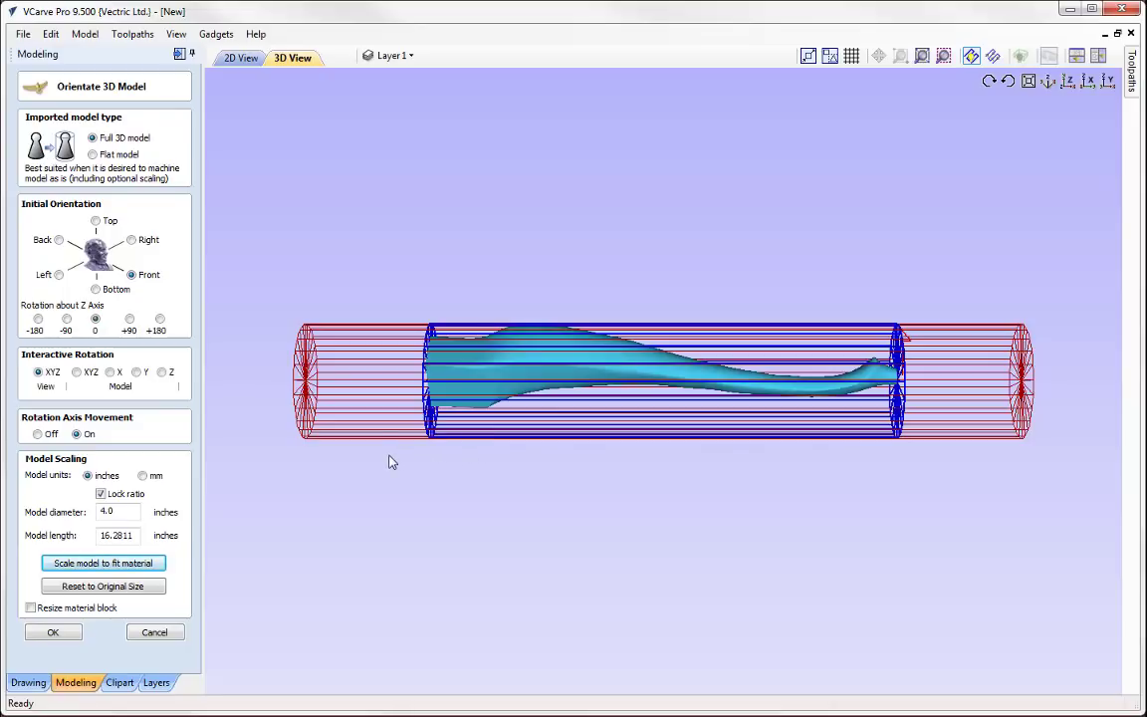
{"action": "left_click", "coordinate": [30, 608]}
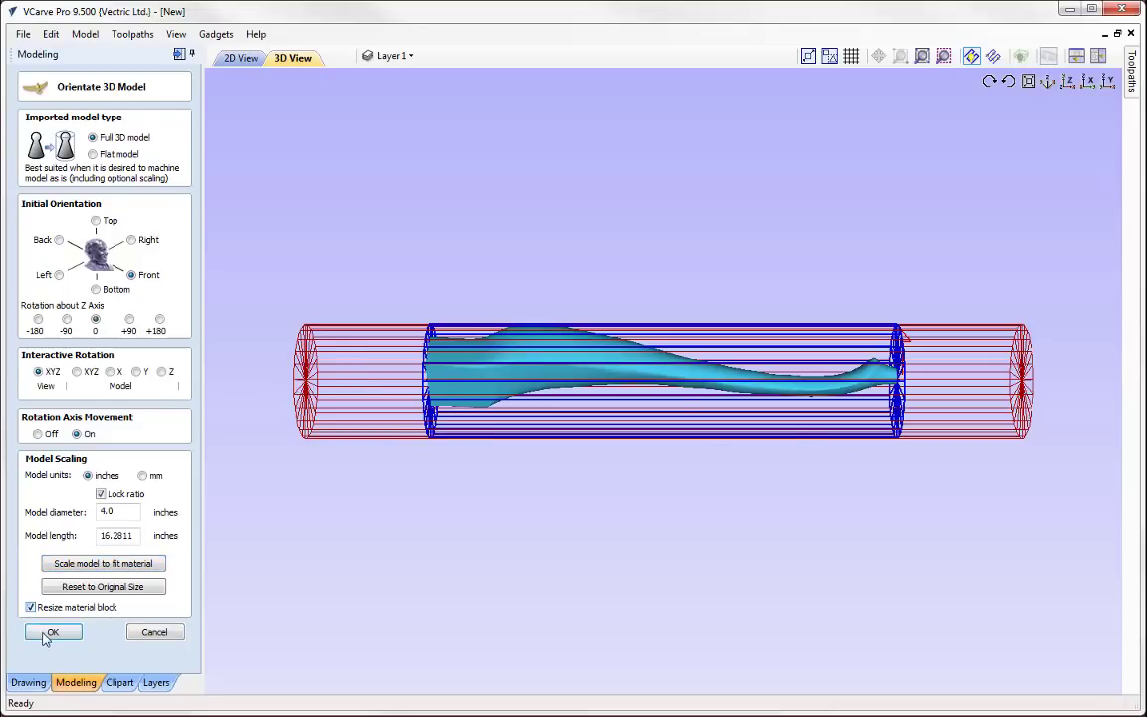
{"action": "left_click", "coordinate": [54, 634]}
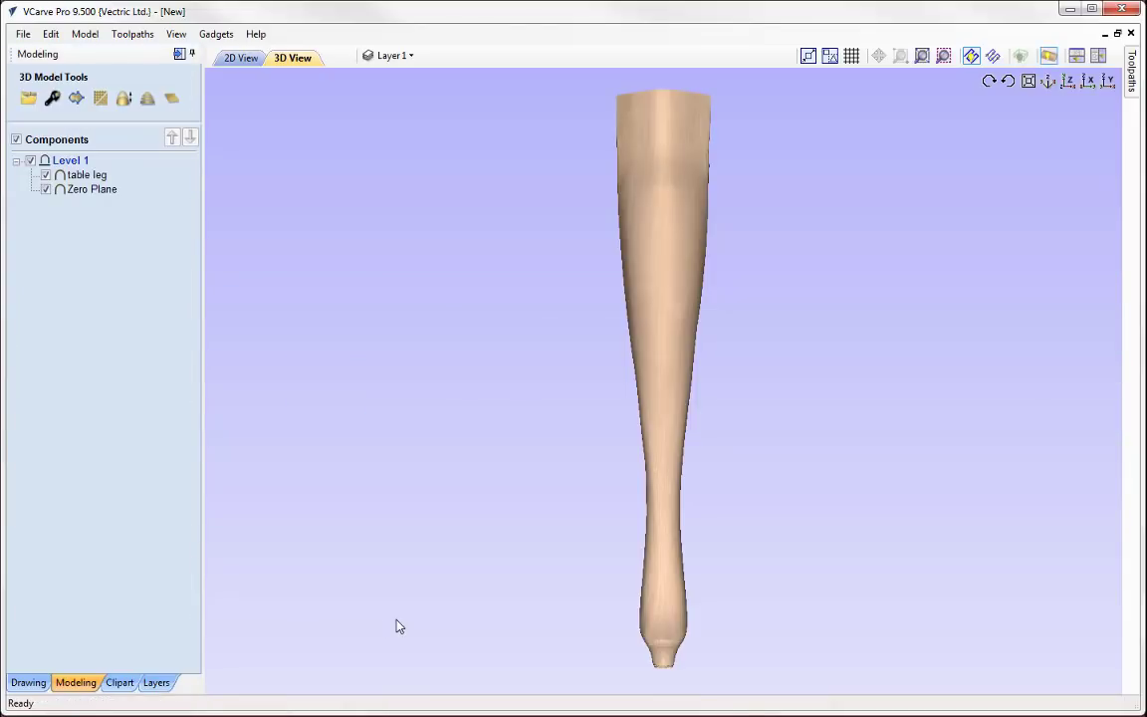
- Examine the imported table leg from several angles, both wrapped around the cylinder and unwrapped flat
{"action": "left_click_drag", "start_coordinate": [398, 625], "coordinate": [597, 378]}
{"action": "left_click_drag", "start_coordinate": [518, 412], "coordinate": [603, 468]}
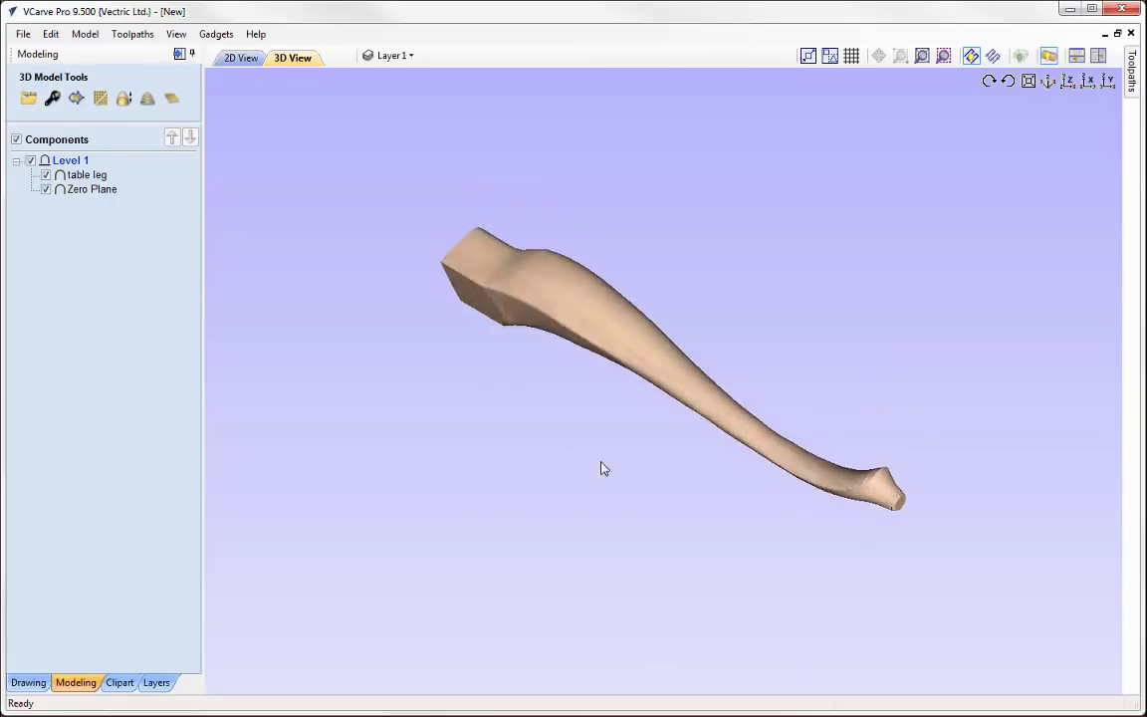
{"action": "left_click", "coordinate": [1048, 55]}
{"action": "left_click_drag", "start_coordinate": [713, 592], "coordinate": [642, 256]}
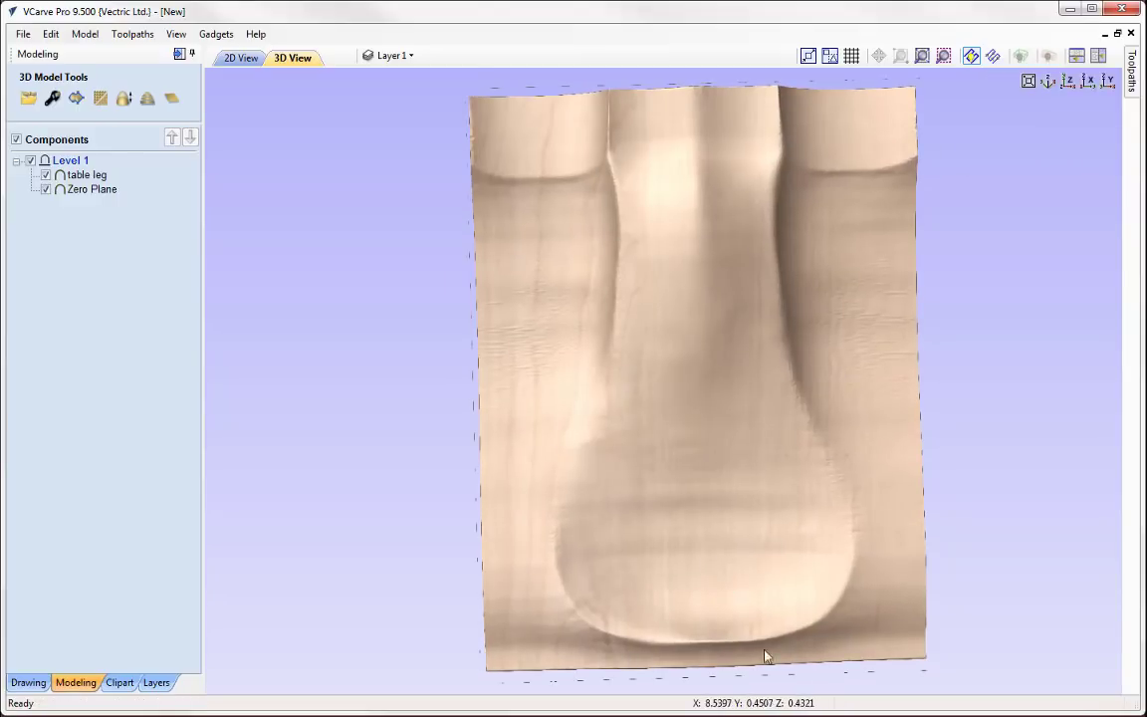
{"action": "left_click_drag", "start_coordinate": [765, 653], "coordinate": [856, 179]}
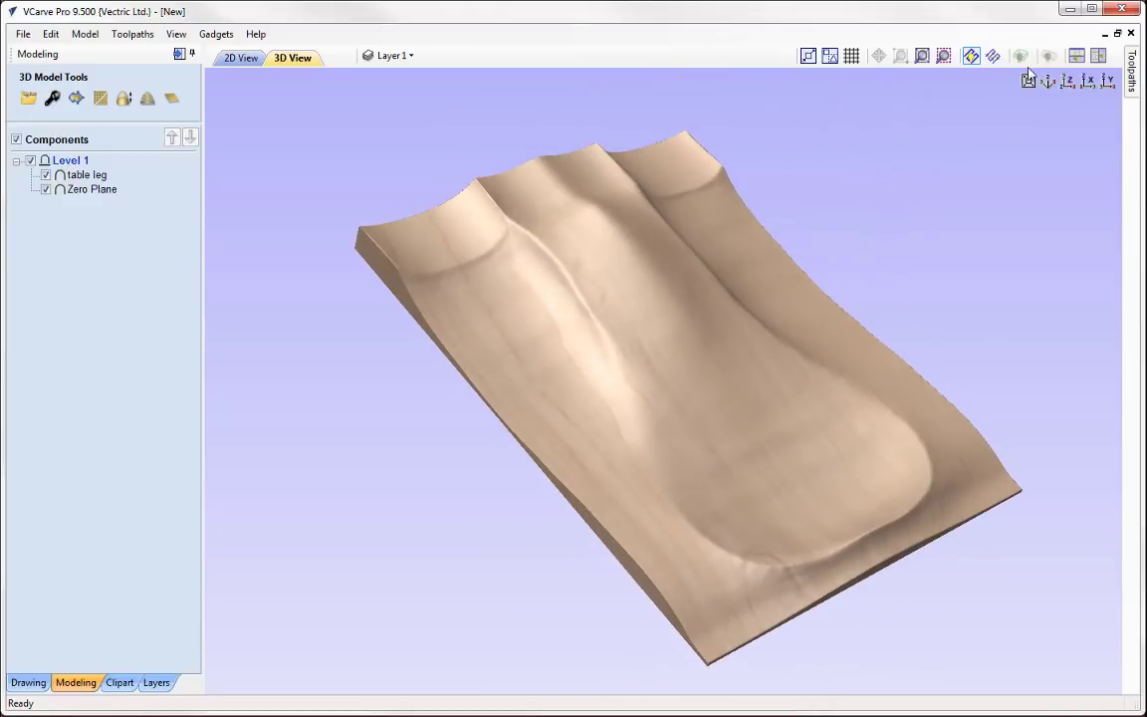
{"action": "left_click", "coordinate": [1045, 59]}
{"action": "left_click_drag", "start_coordinate": [716, 353], "coordinate": [661, 363]}
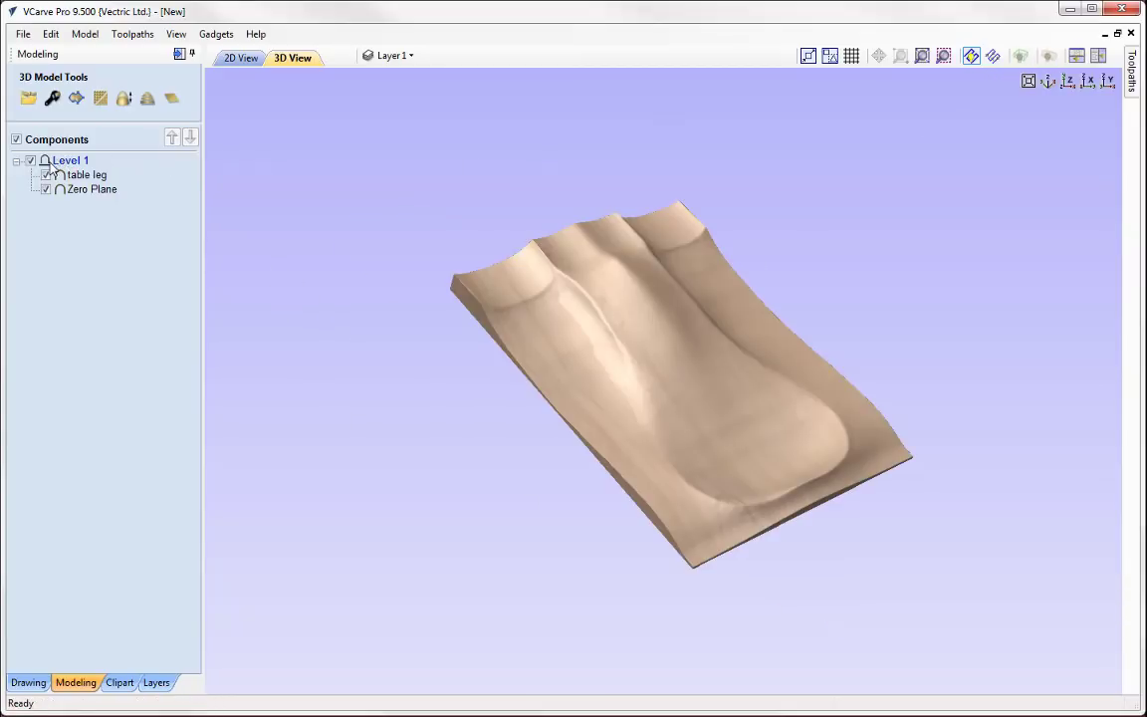
- Insert a new component level above Level 1 and select it for new components
{"action": "left_click", "coordinate": [67, 161]}
{"action": "right_click", "coordinate": [69, 163]}
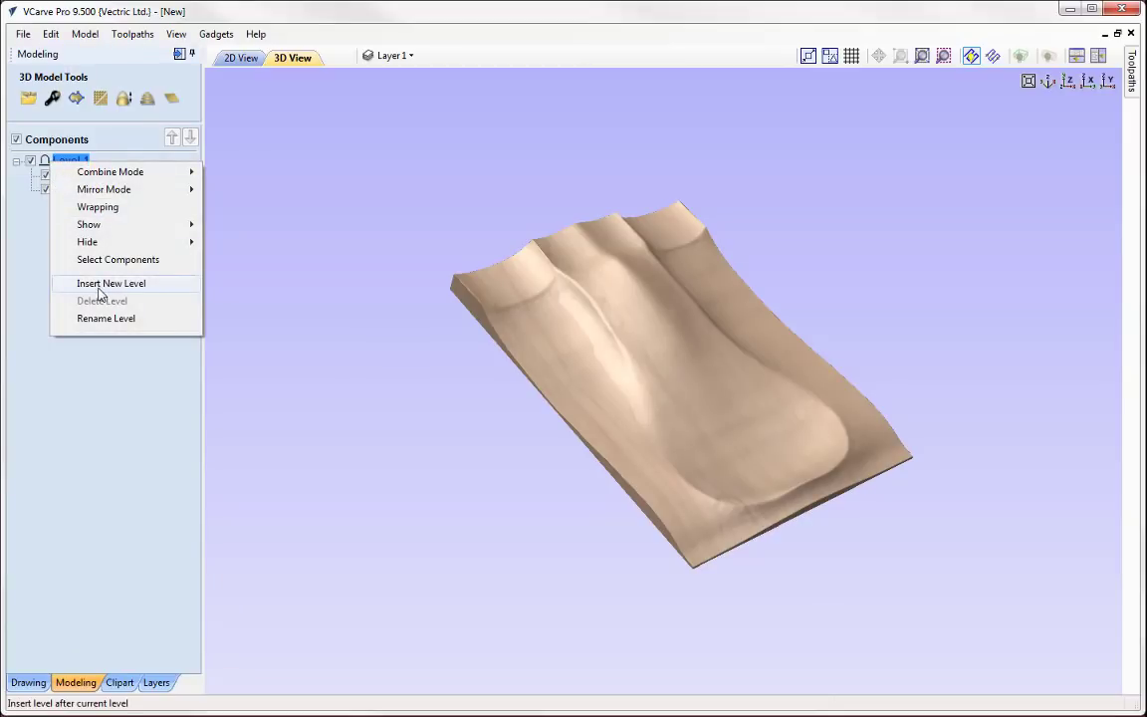
{"action": "left_click", "coordinate": [95, 283]}
{"action": "left_click", "coordinate": [60, 163]}
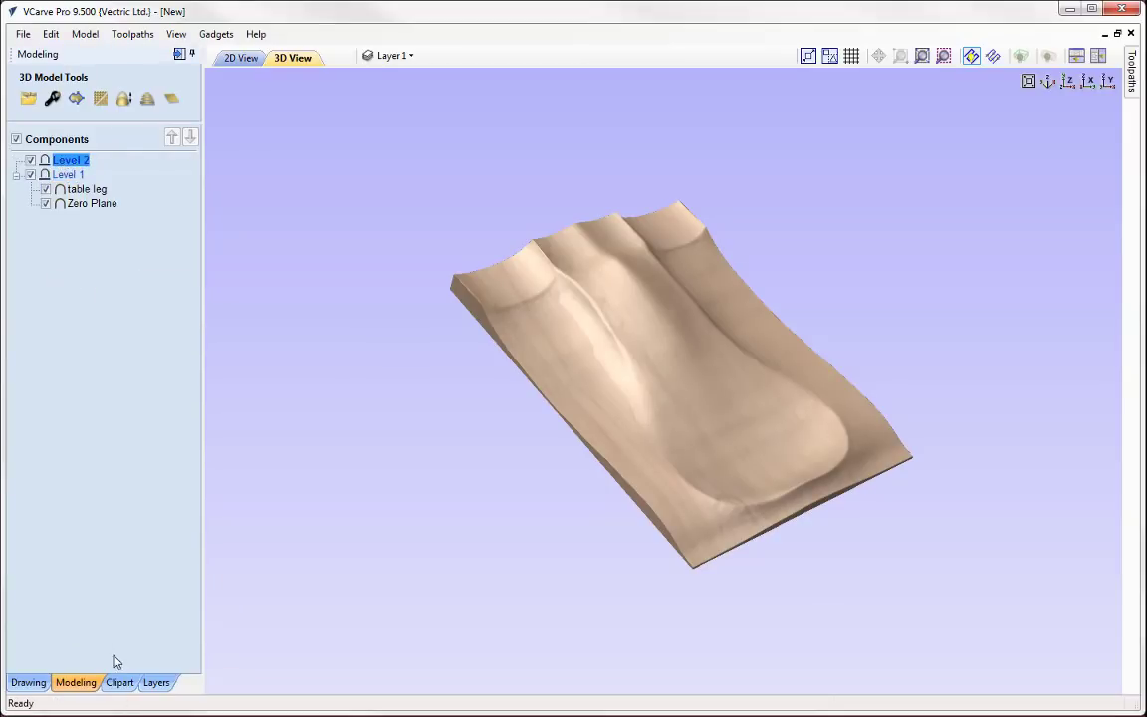
- Add a flower flourish from the Plants & Fruit clipart onto the upper part of the unwrapped leg
{"action": "left_click", "coordinate": [1047, 82]}
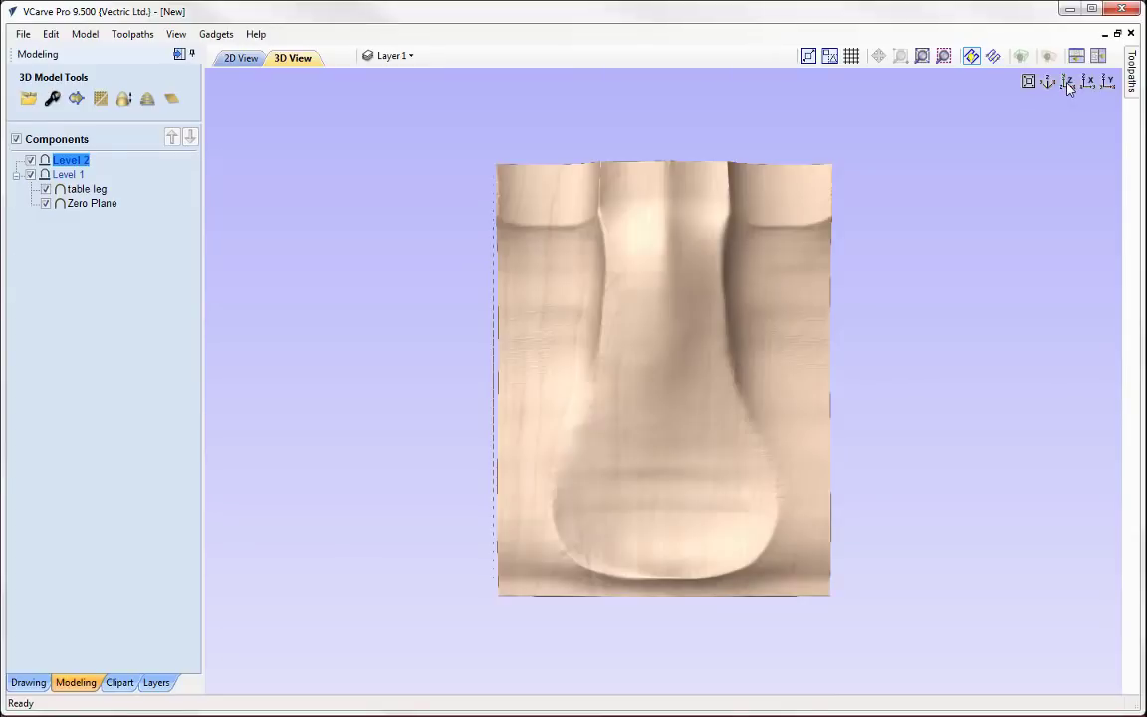
{"action": "left_click", "coordinate": [119, 683]}
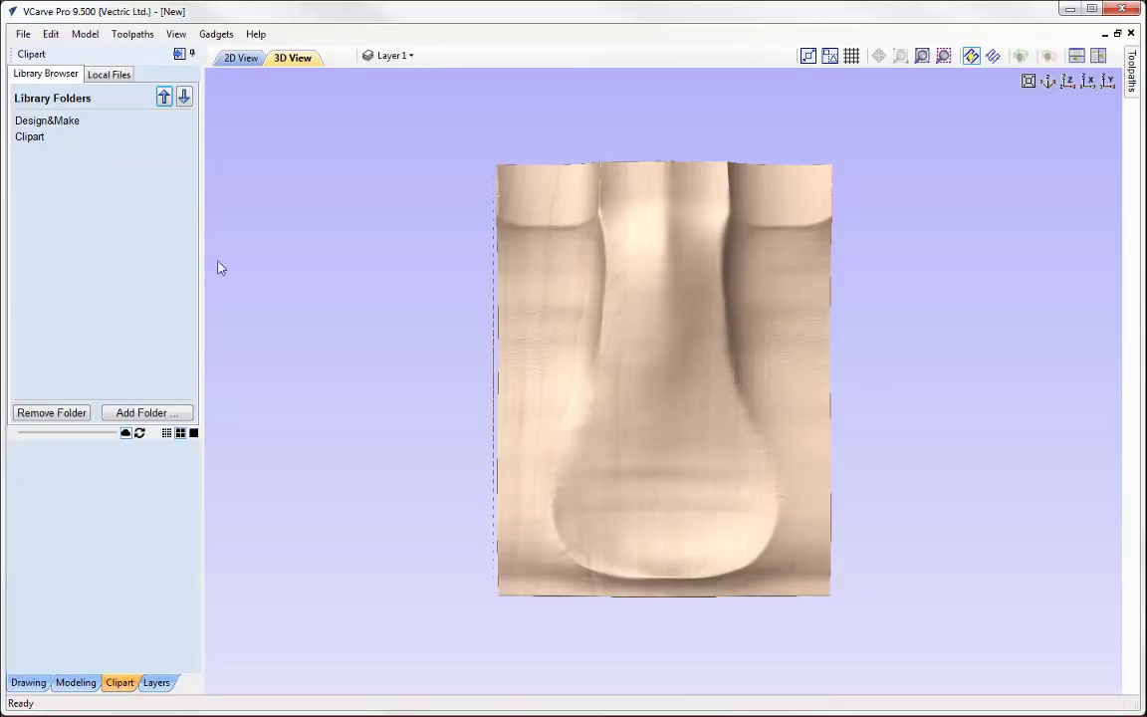
{"action": "left_click", "coordinate": [27, 140]}
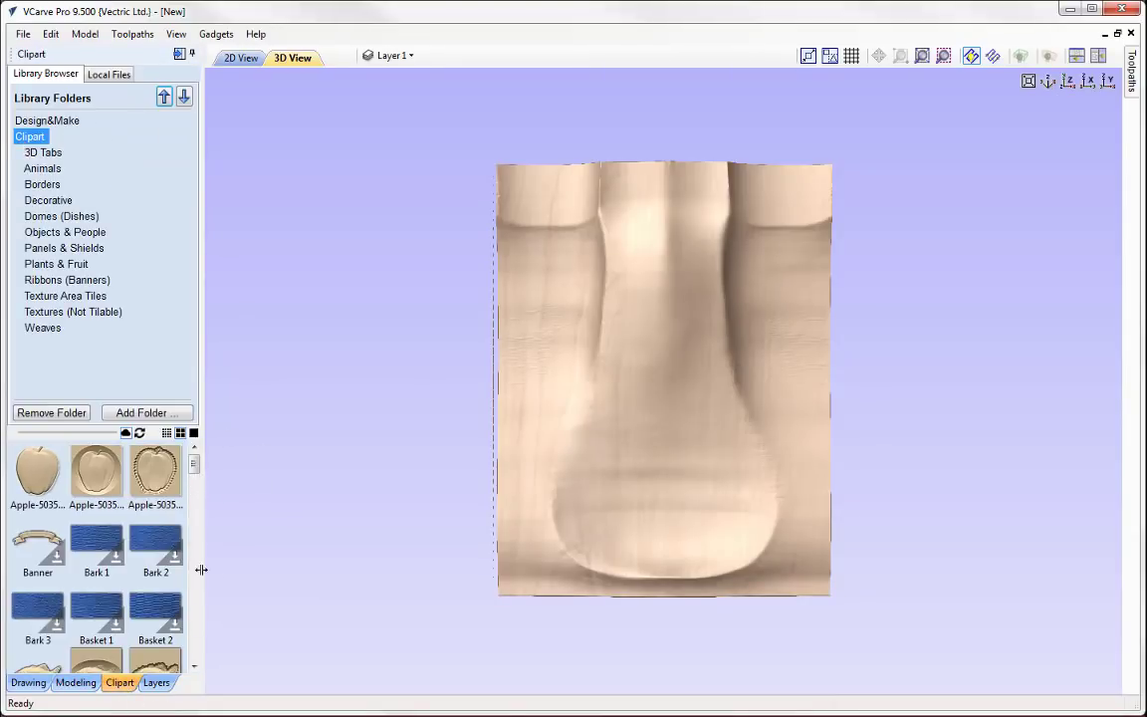
{"action": "left_click", "coordinate": [56, 265]}
{"action": "left_click_drag", "start_coordinate": [36, 606], "coordinate": [721, 372]}
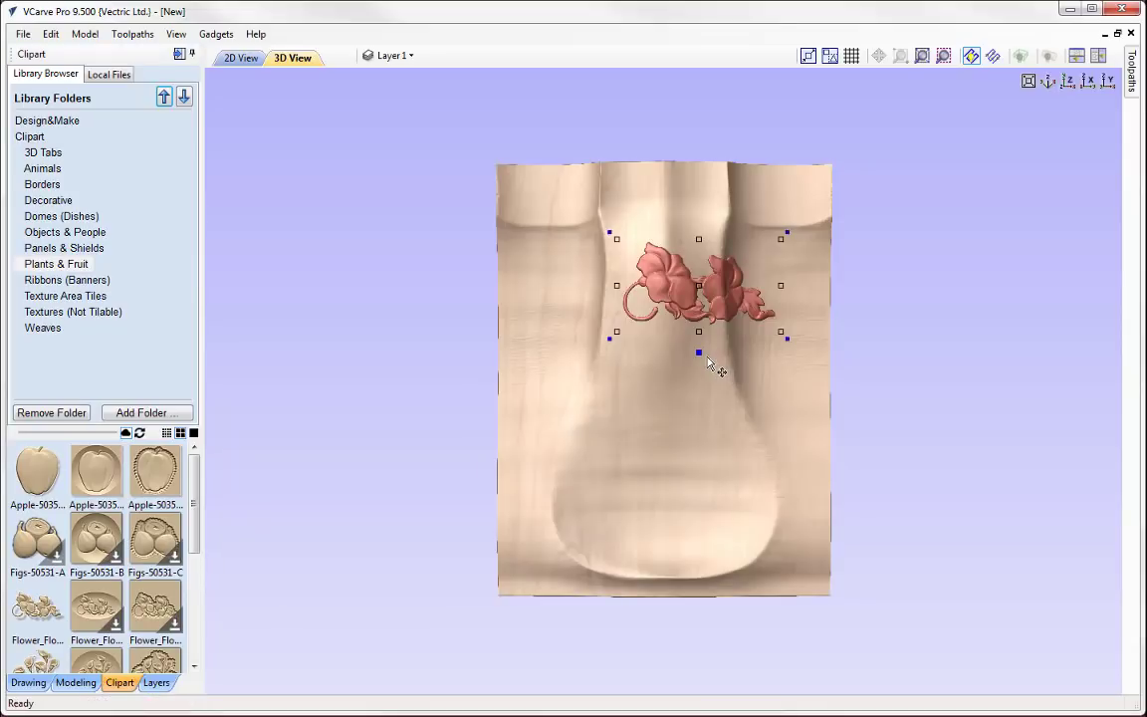
- Rotate the flower flourish to run lengthwise along the leg and move it just right of the leg's center line
{"action": "middle_click_drag", "start_coordinate": [699, 391], "coordinate": [654, 453]}
{"action": "scroll", "coordinate": [654, 451], "scroll_direction": "up", "scroll_amount": 3}
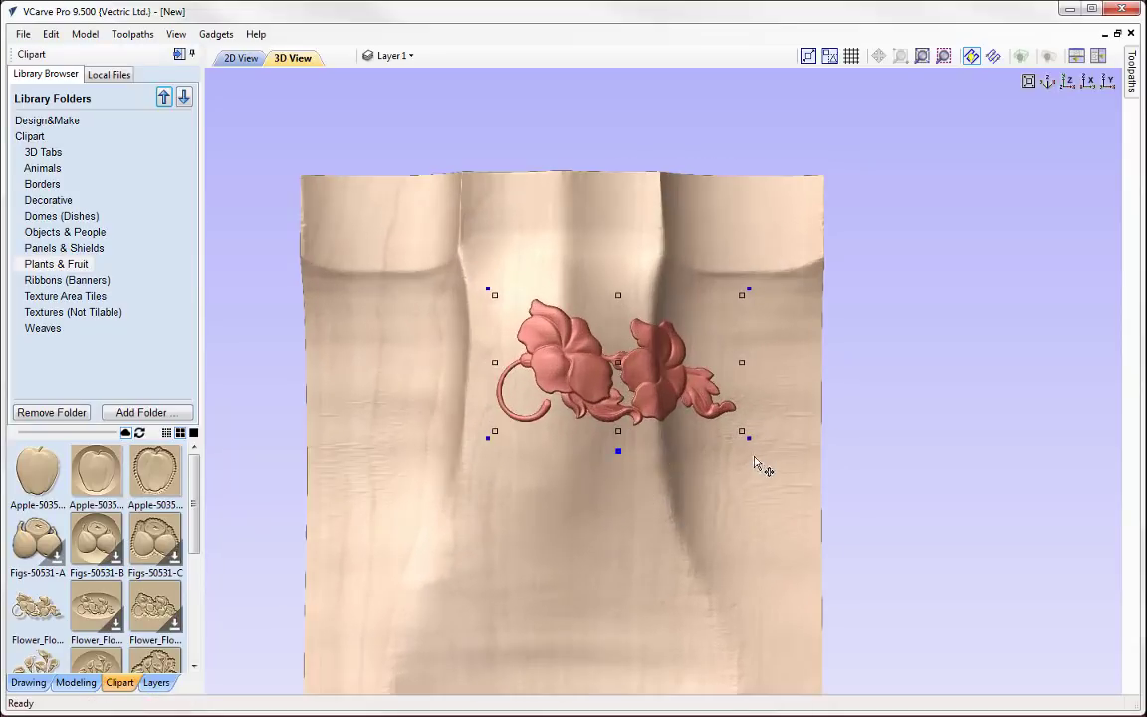
{"action": "left_click_drag", "start_coordinate": [749, 437], "coordinate": [617, 568]}
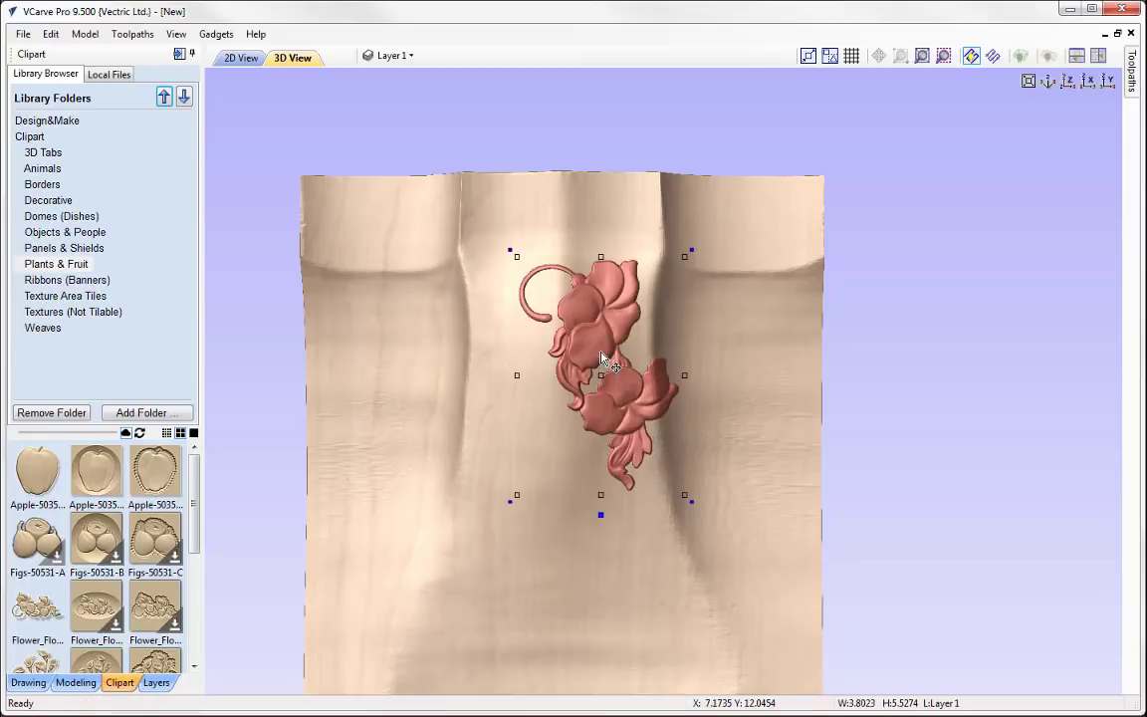
{"action": "left_click_drag", "start_coordinate": [604, 351], "coordinate": [611, 404]}
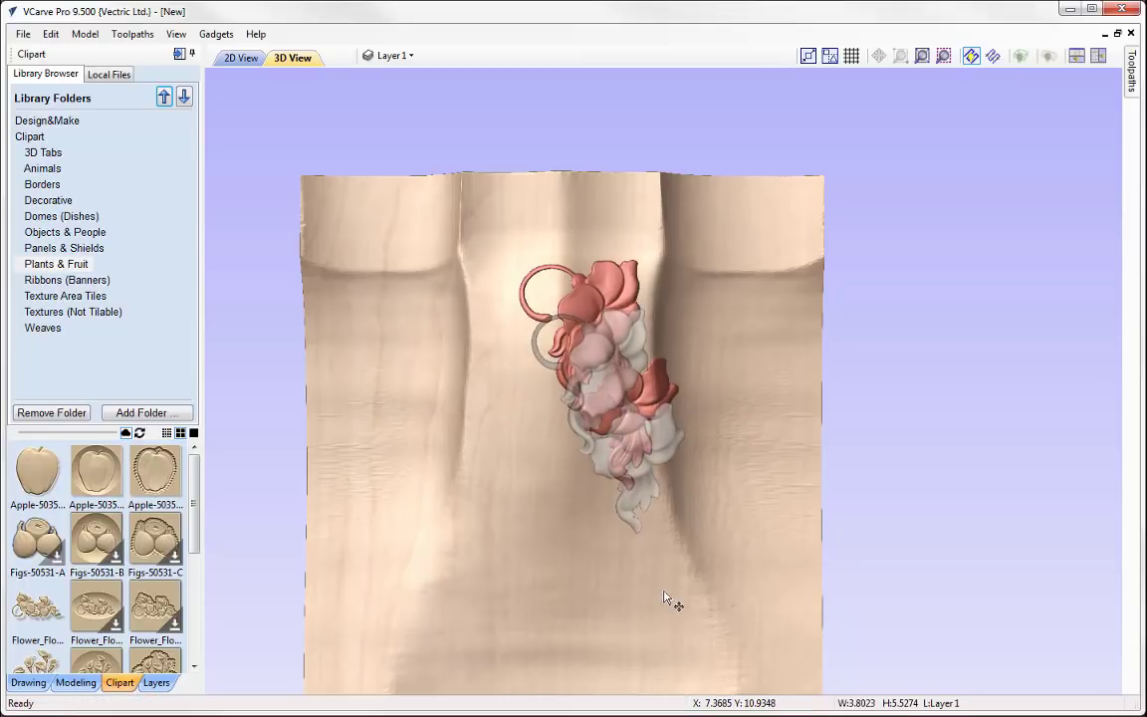
{"action": "left_click_drag", "start_coordinate": [694, 564], "coordinate": [674, 484]}
{"action": "left_click_drag", "start_coordinate": [622, 426], "coordinate": [621, 410]}
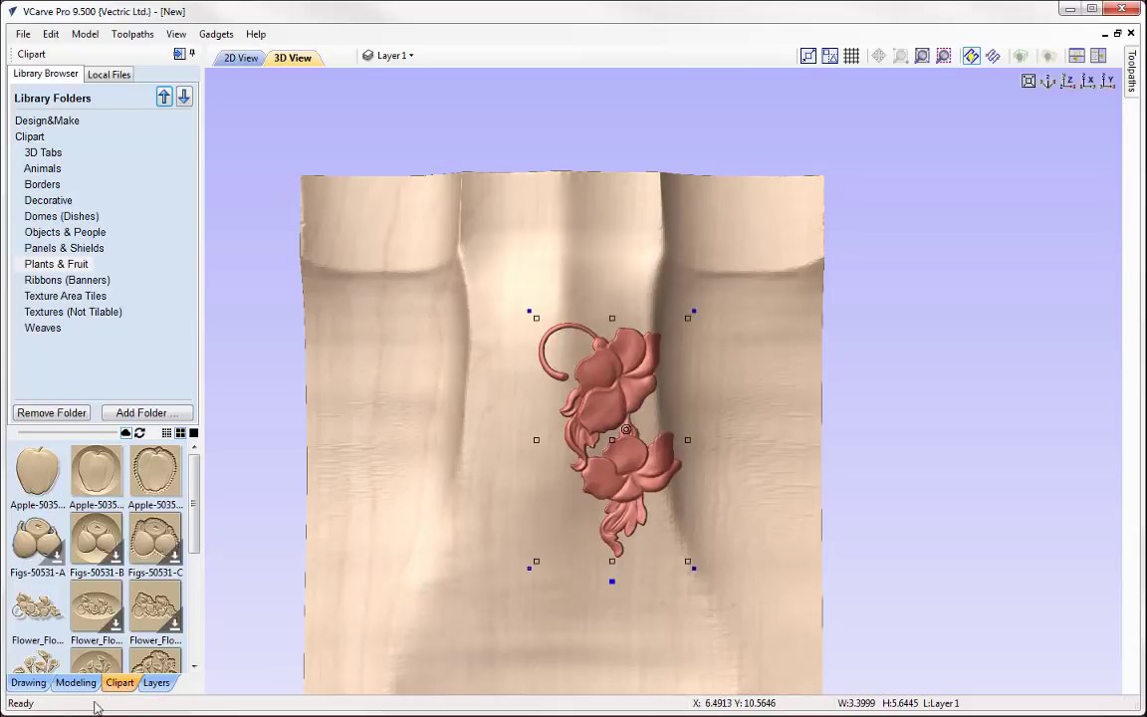
- Create a mirrored copy of the flower flourish, flipped horizontally about the job center
{"action": "left_click", "coordinate": [24, 683]}
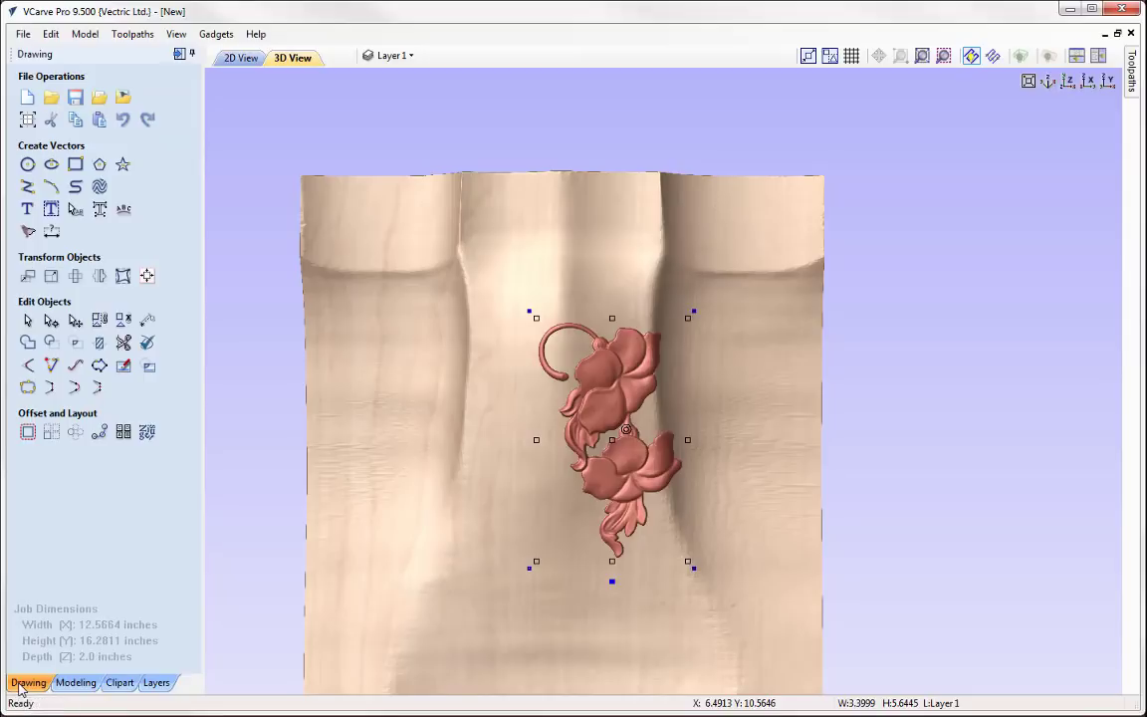
{"action": "left_click", "coordinate": [100, 277]}
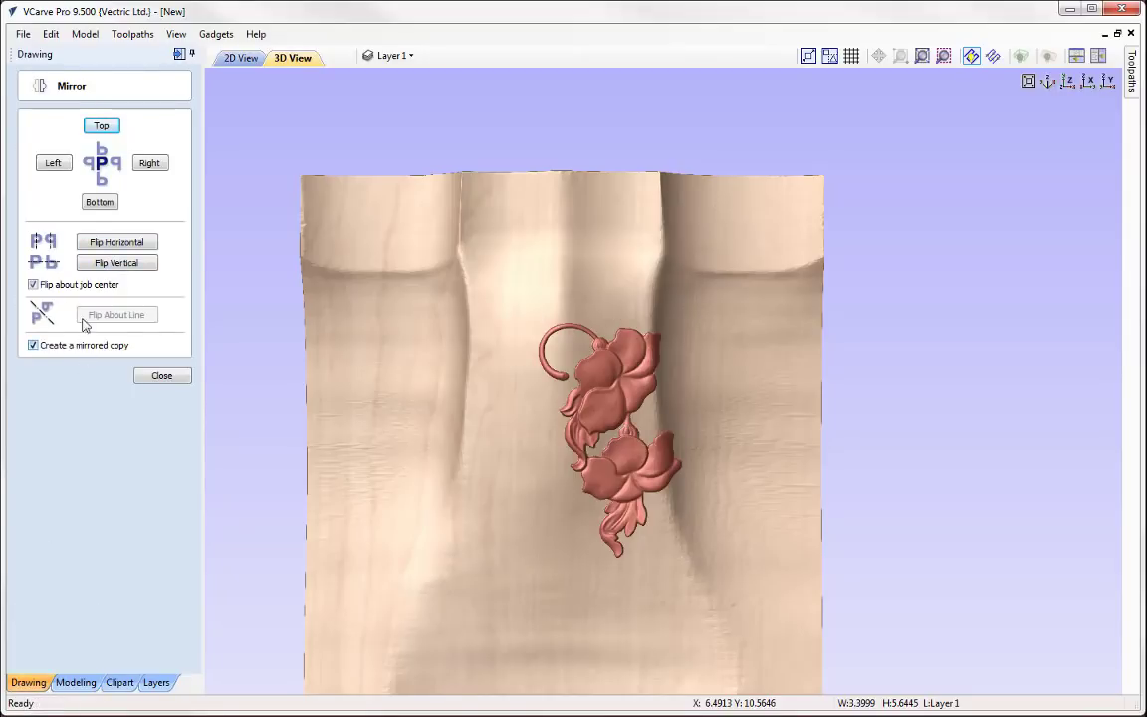
{"action": "left_click", "coordinate": [117, 244]}
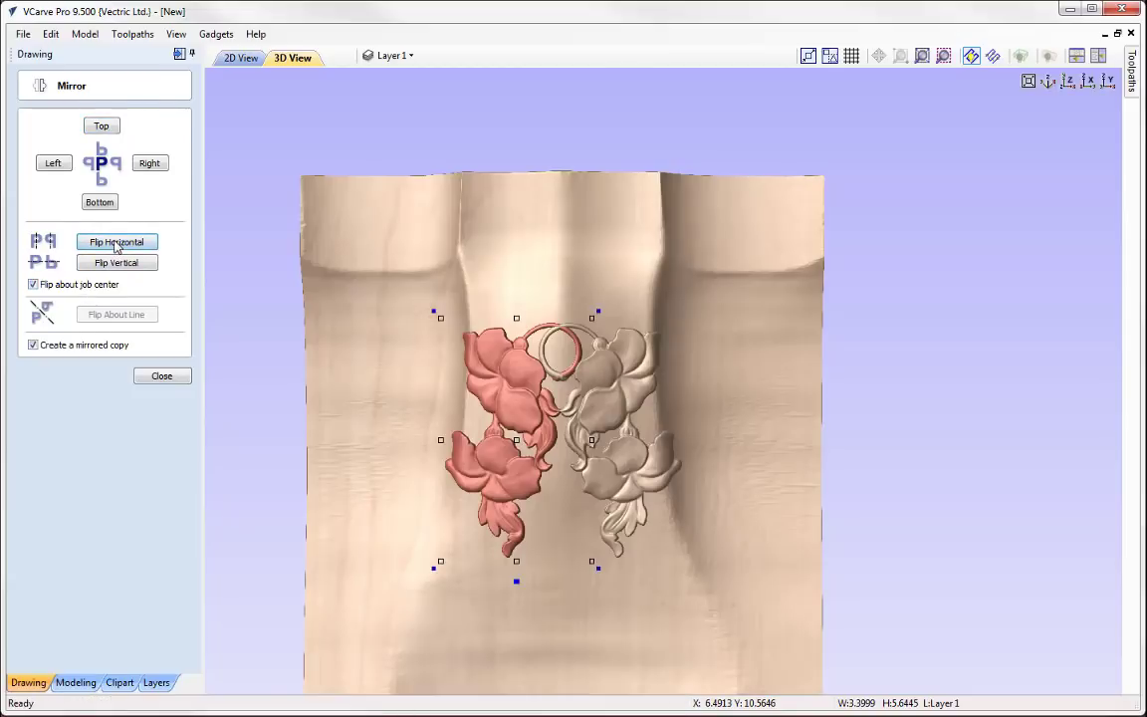
{"action": "left_click", "coordinate": [163, 377]}
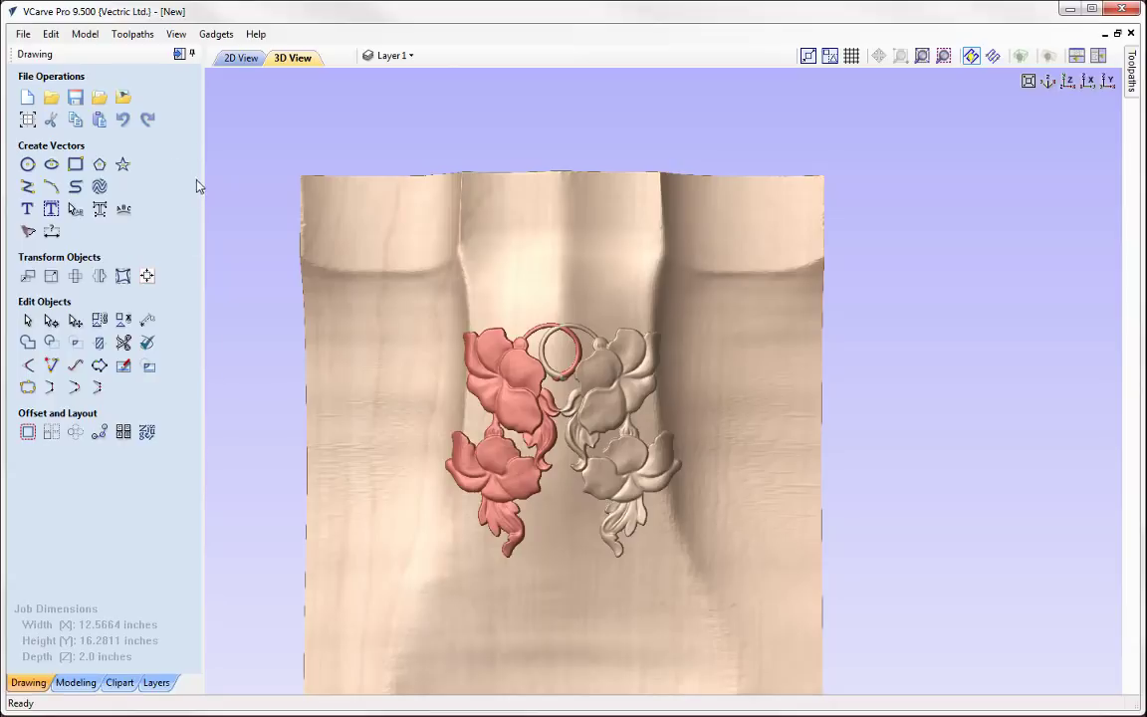
- Check the model thickness and position against the material in the material setup without changing anything
{"action": "left_click", "coordinate": [179, 54]}
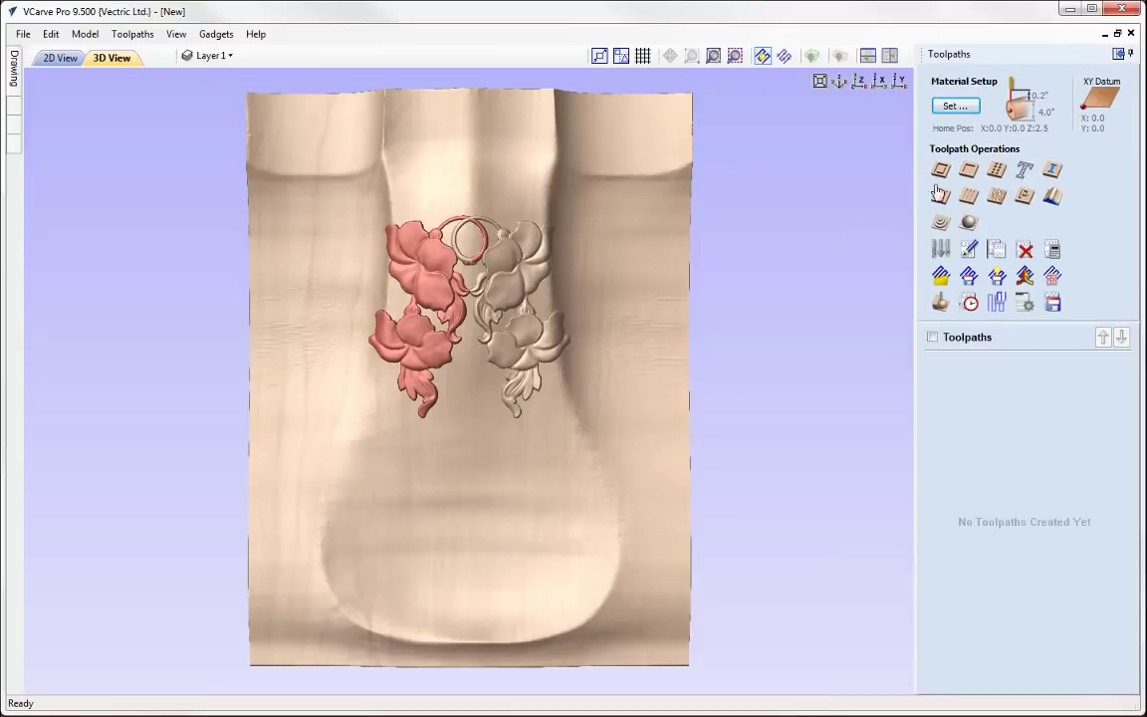
{"action": "left_click", "coordinate": [955, 105]}
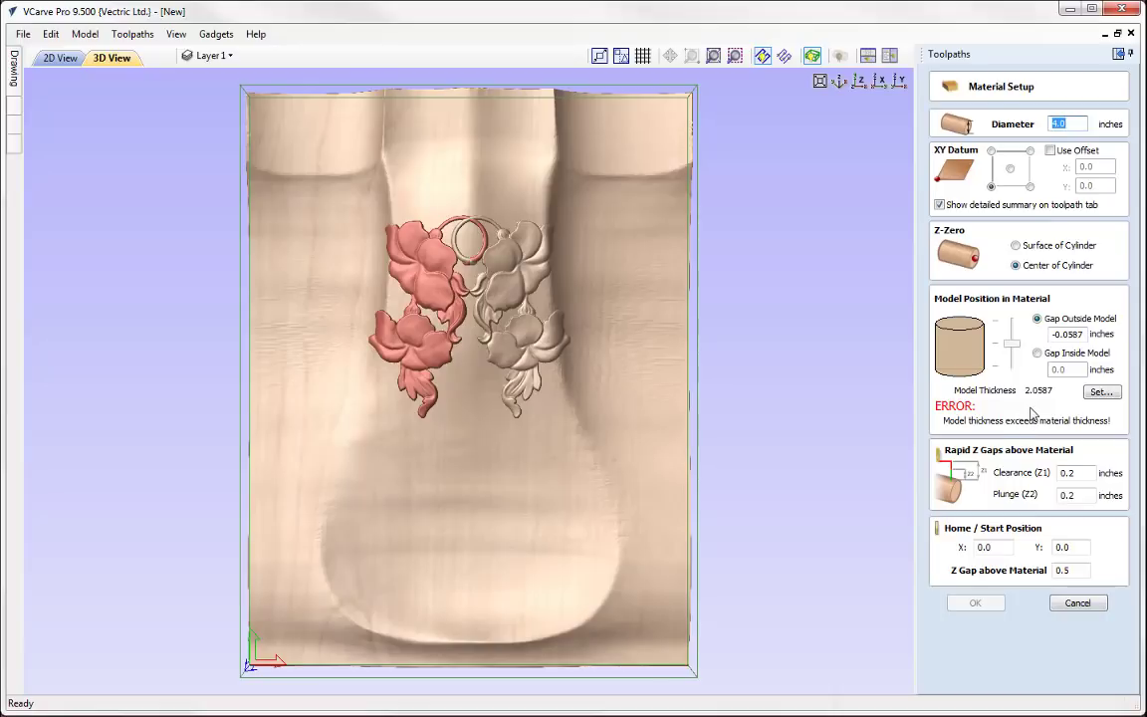
{"action": "left_click", "coordinate": [1078, 603]}
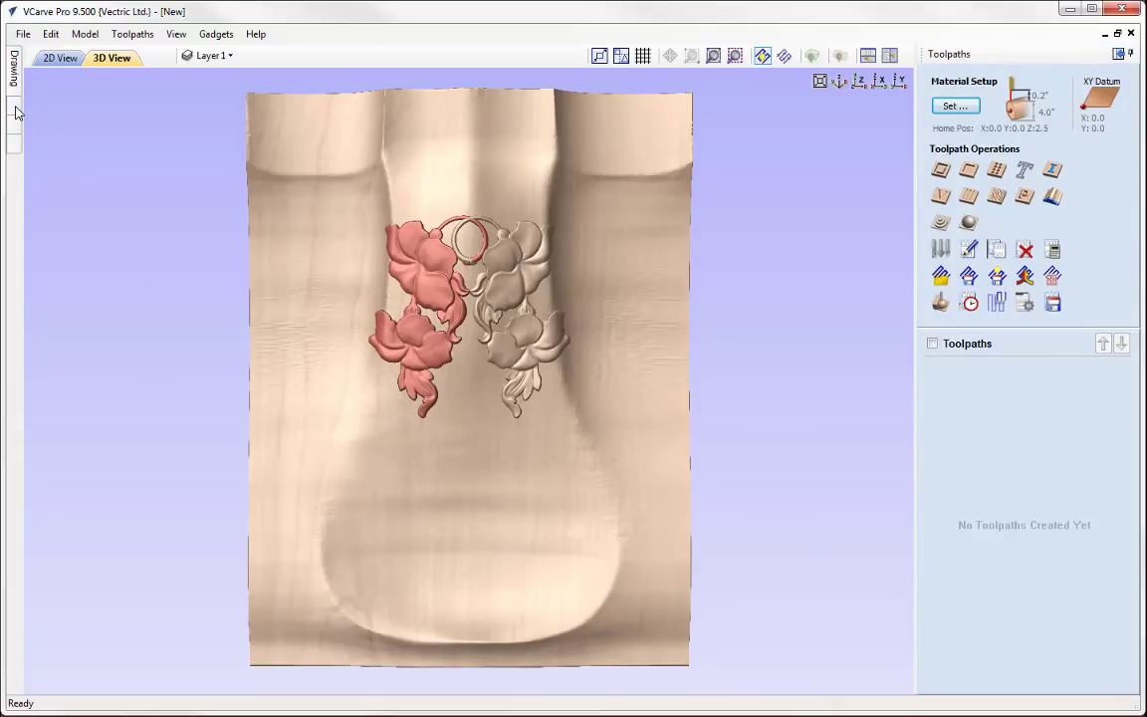
- Review the component properties of the mirrored flower flourish
{"action": "mouse_move", "coordinate": [13, 108]}
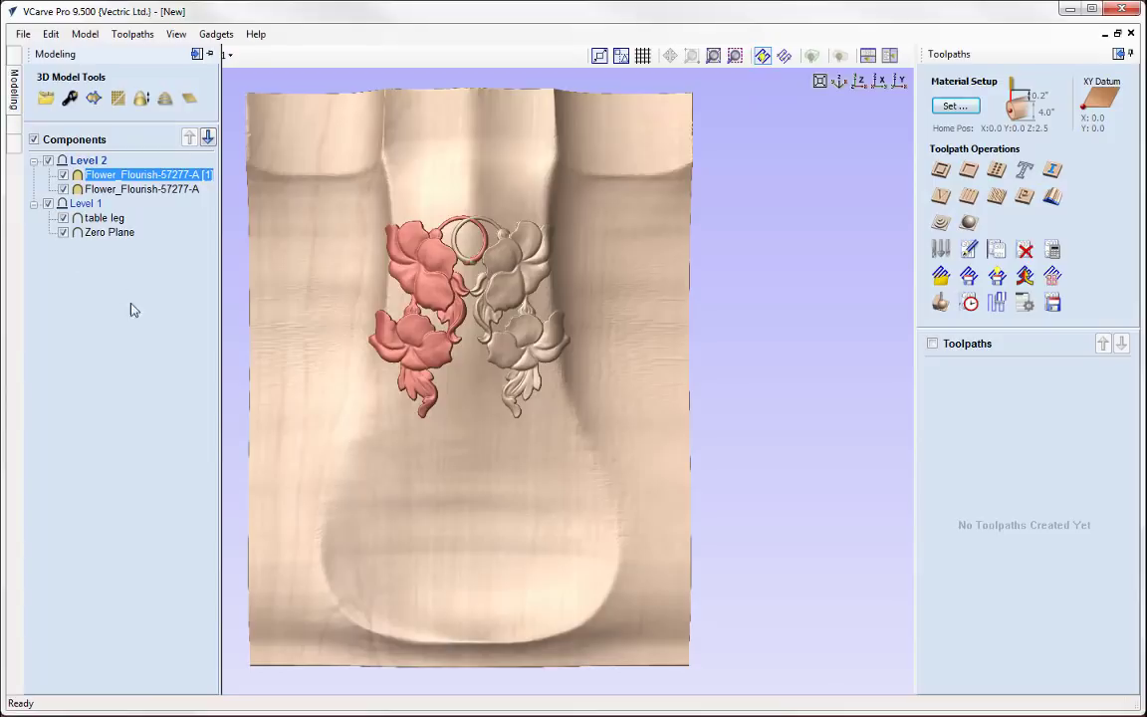
{"action": "double_click", "coordinate": [77, 177]}
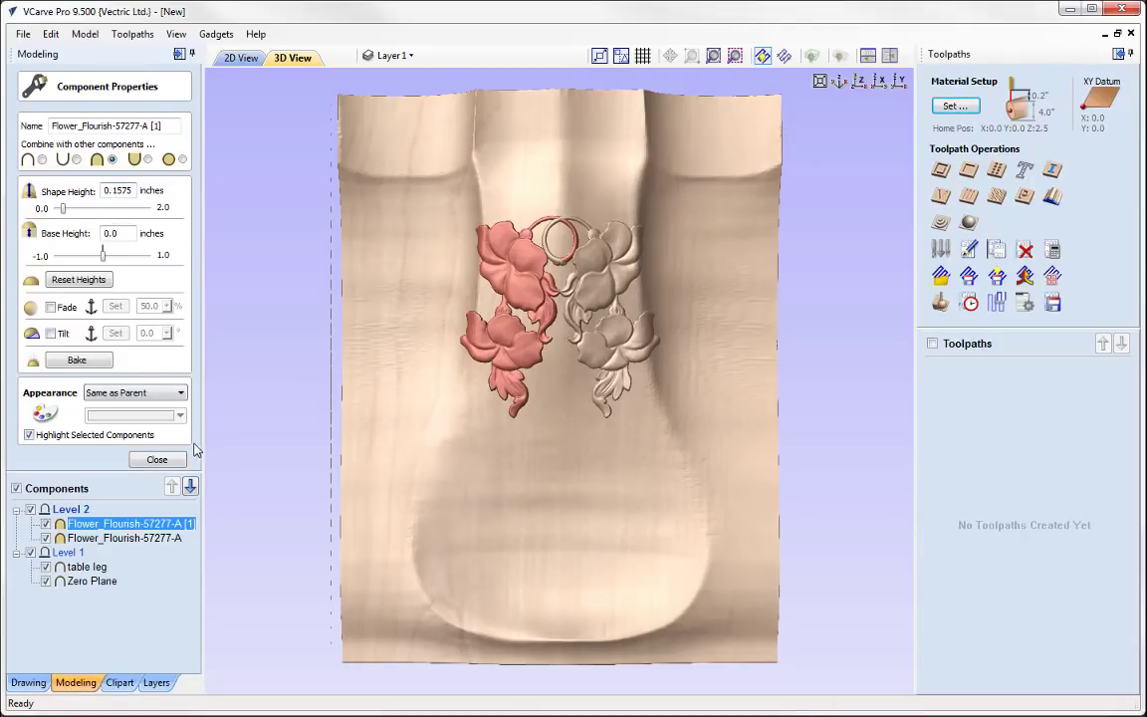
{"action": "left_click", "coordinate": [157, 461]}
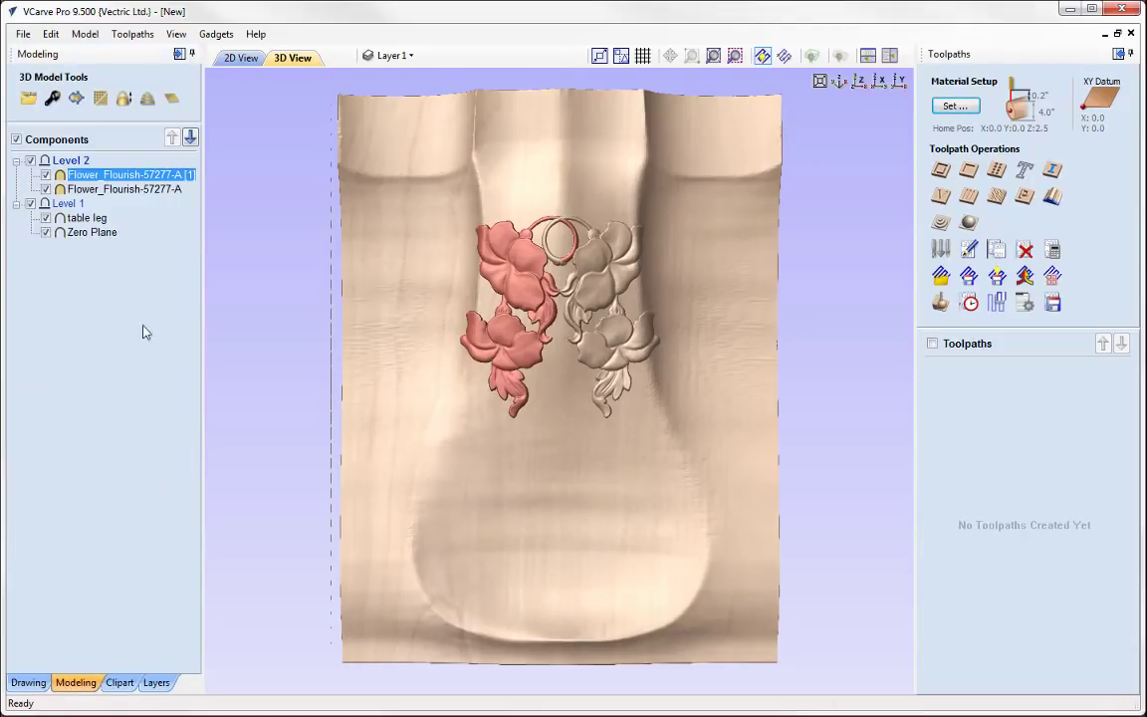
- Reduce the table leg component's shape height so the model fits within the material, and accept the material setup
{"action": "double_click", "coordinate": [61, 219]}
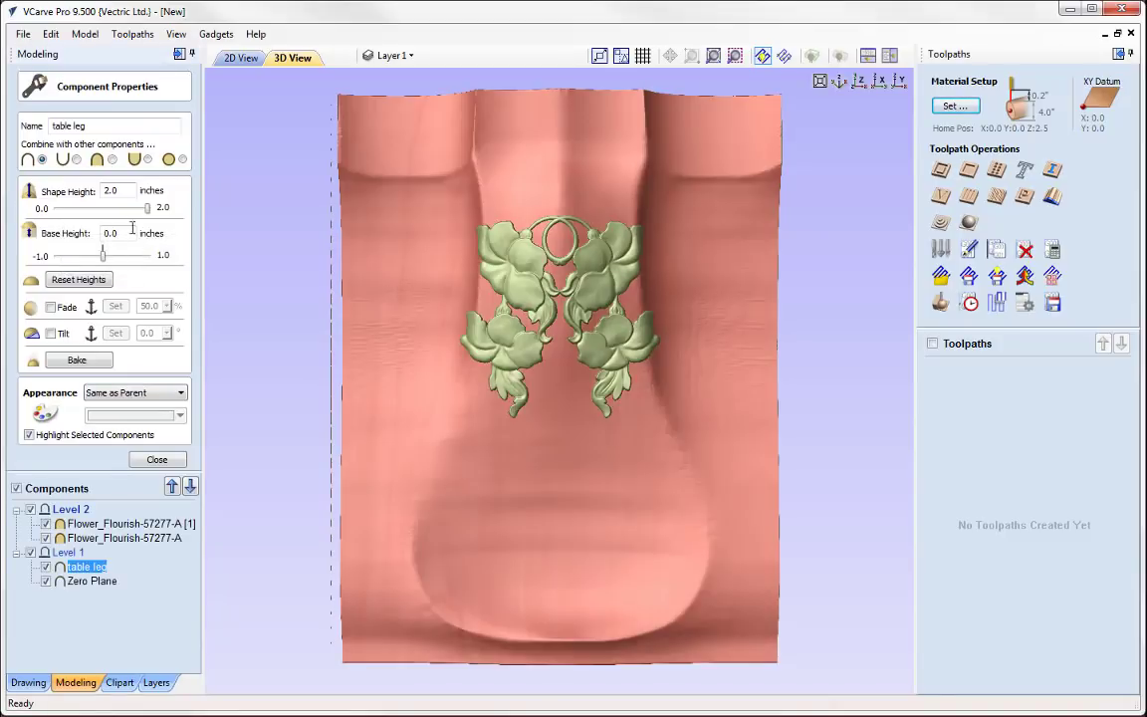
{"action": "double_click", "coordinate": [111, 190]}
{"action": "left_click", "coordinate": [153, 460]}
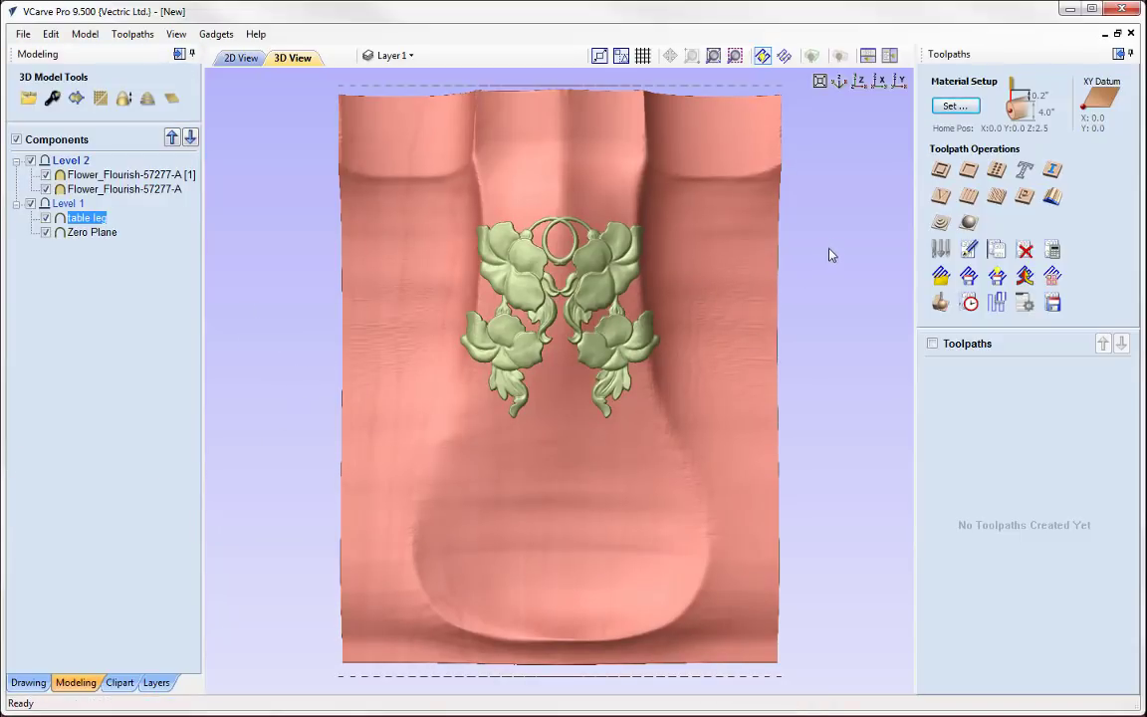
{"action": "left_click", "coordinate": [954, 106]}
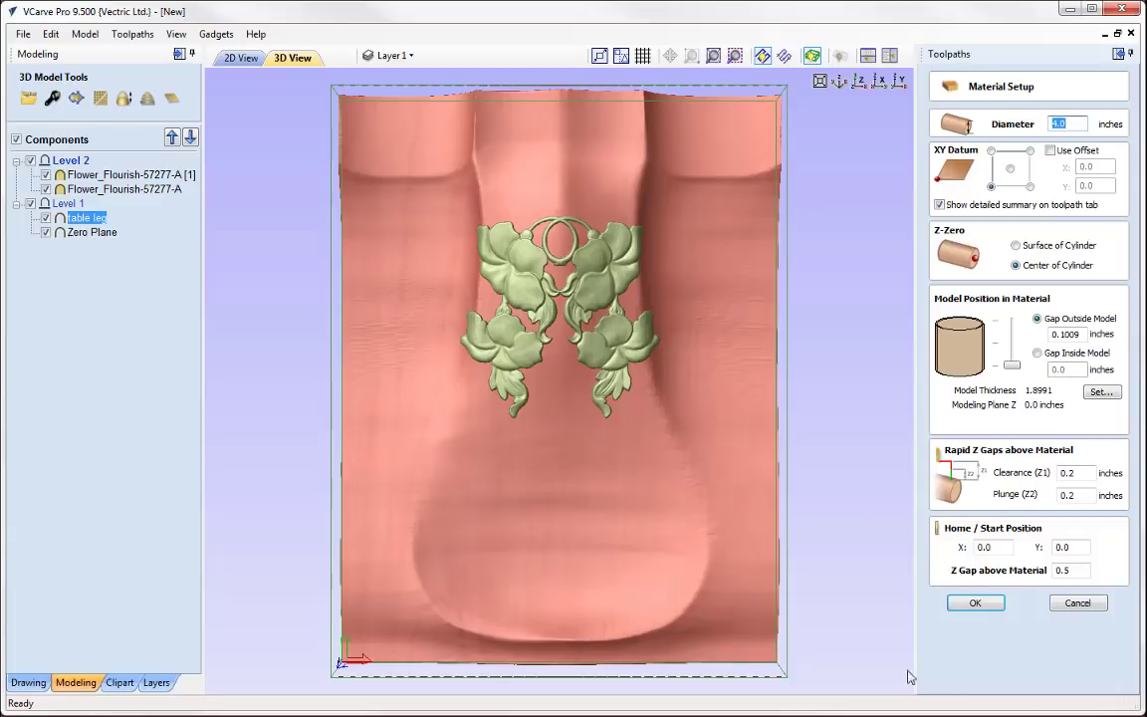
{"action": "left_click", "coordinate": [974, 604]}
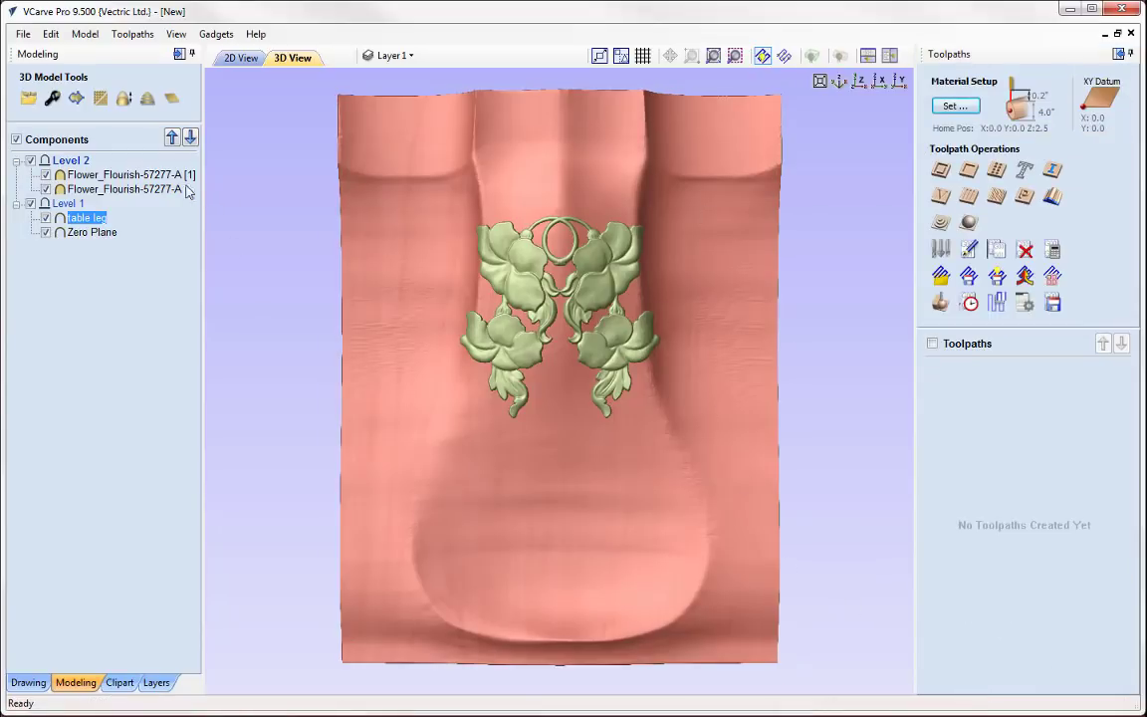
- Inspect the wrapped table leg and calculate a 3D finishing toolpath with the 0.25 inch ball nose, model boundary and a 90-degree raster
{"action": "left_click", "coordinate": [839, 56]}
{"action": "left_click_drag", "start_coordinate": [635, 330], "coordinate": [523, 340]}
{"action": "scroll", "coordinate": [519, 329], "scroll_direction": "up", "scroll_amount": 3}
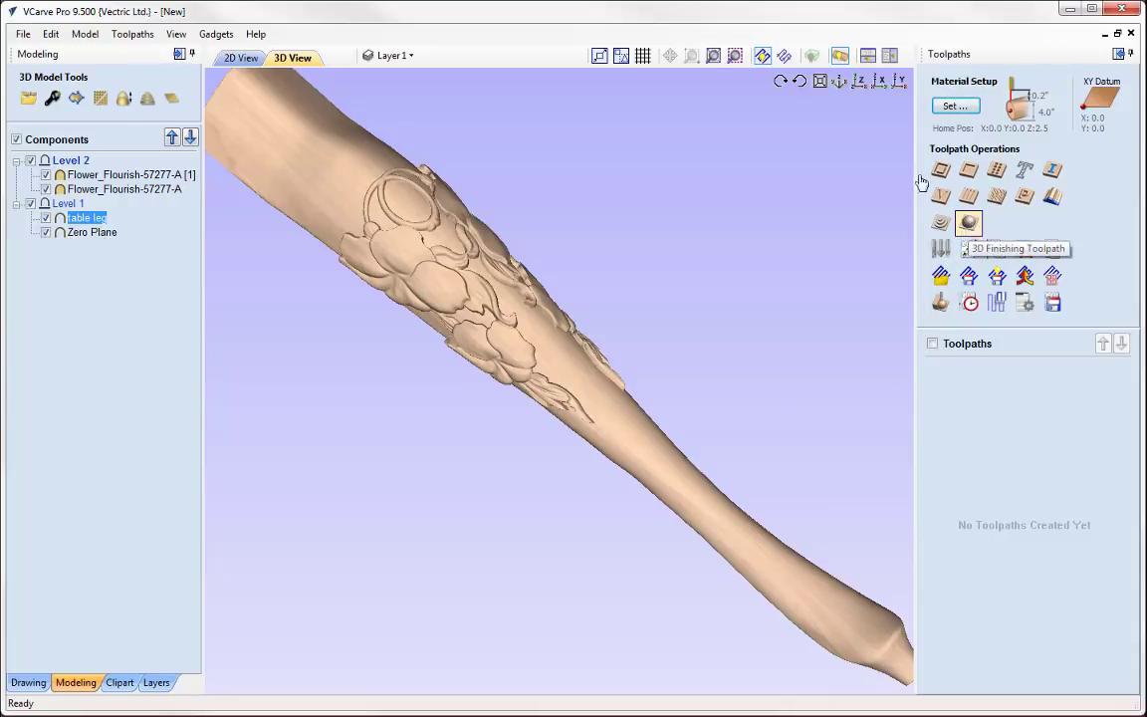
{"action": "left_click", "coordinate": [840, 55]}
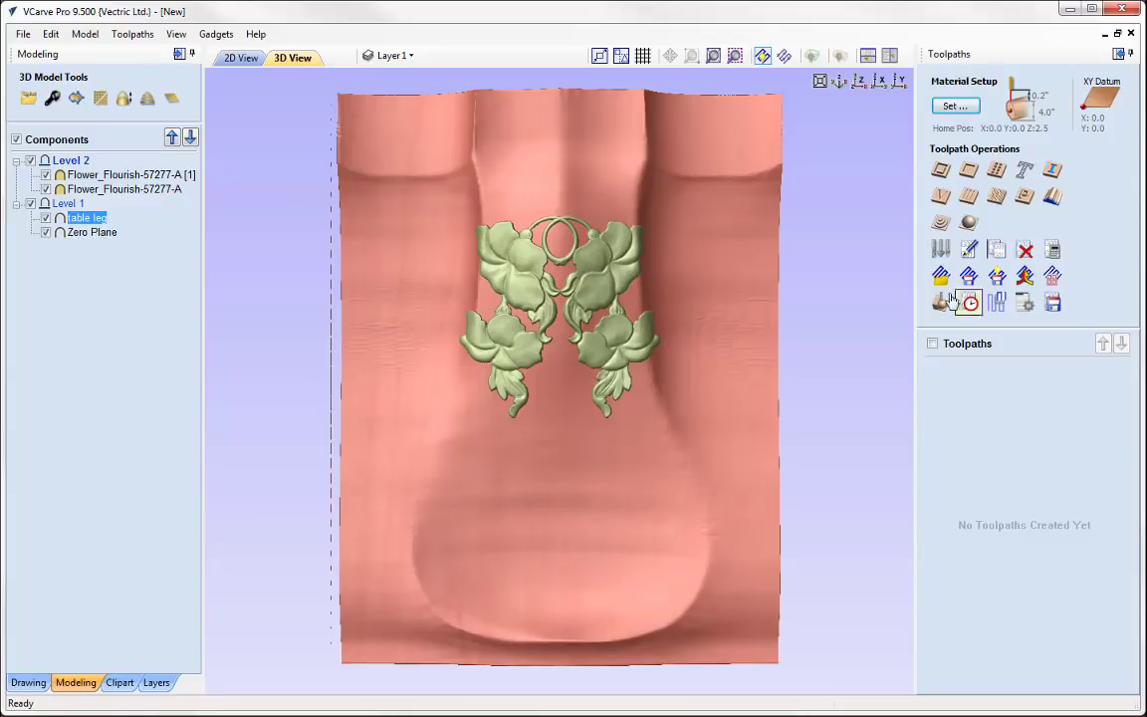
{"action": "left_click", "coordinate": [970, 223]}
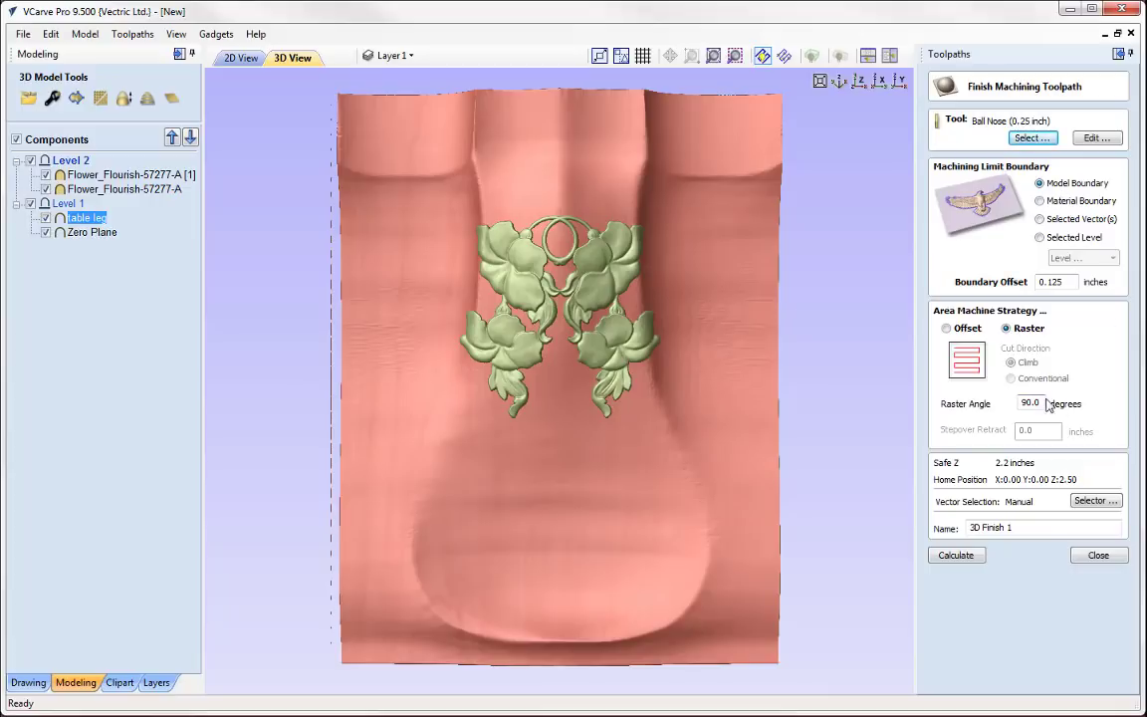
{"action": "left_click", "coordinate": [955, 555]}
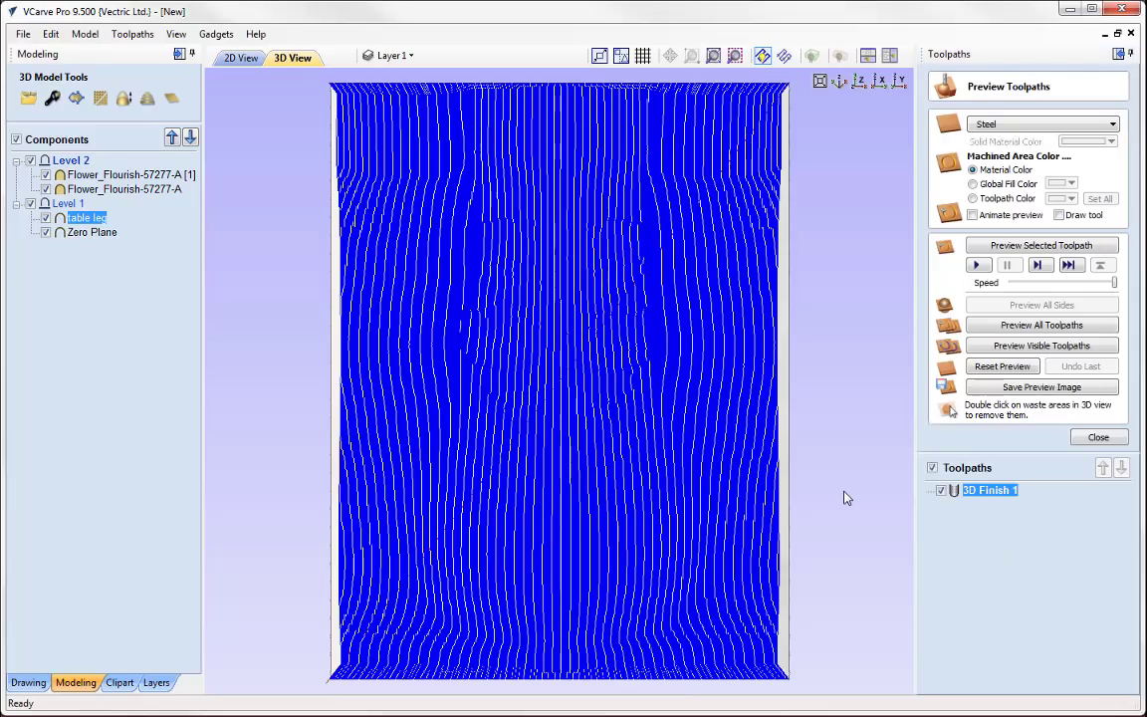
- Set the preview material to Beech Light and preview all toolpaths on the wrapped table leg to examine the carved flourishes
{"action": "left_click", "coordinate": [839, 57]}
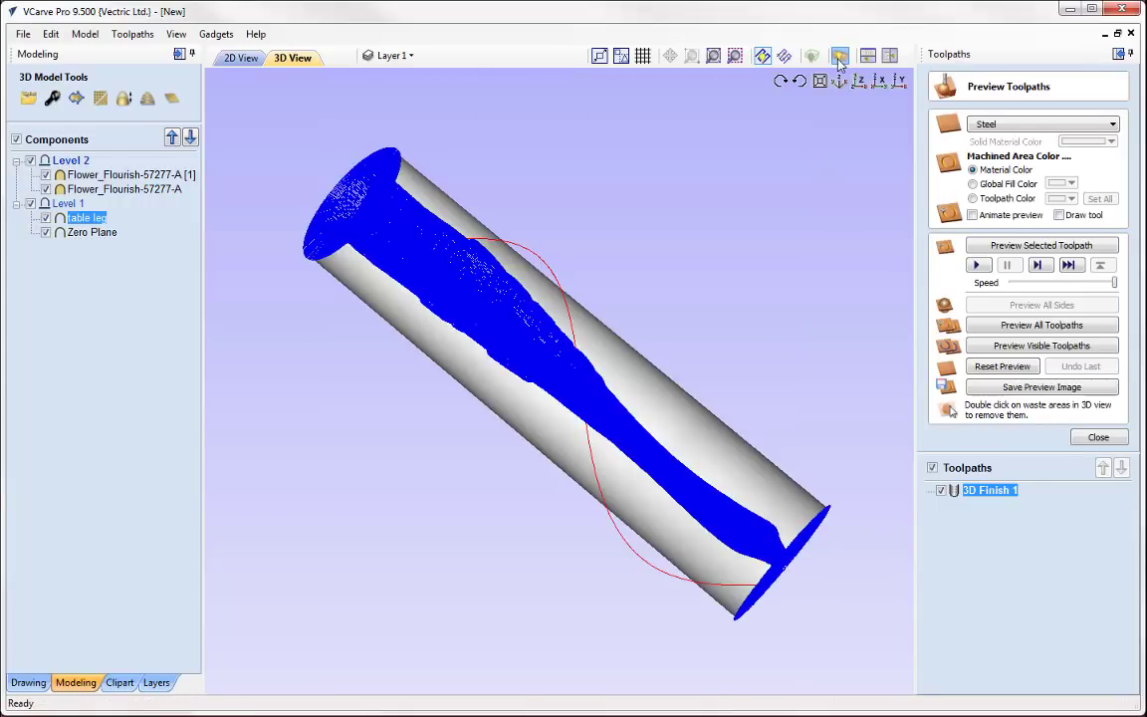
{"action": "left_click_drag", "start_coordinate": [576, 279], "coordinate": [572, 306]}
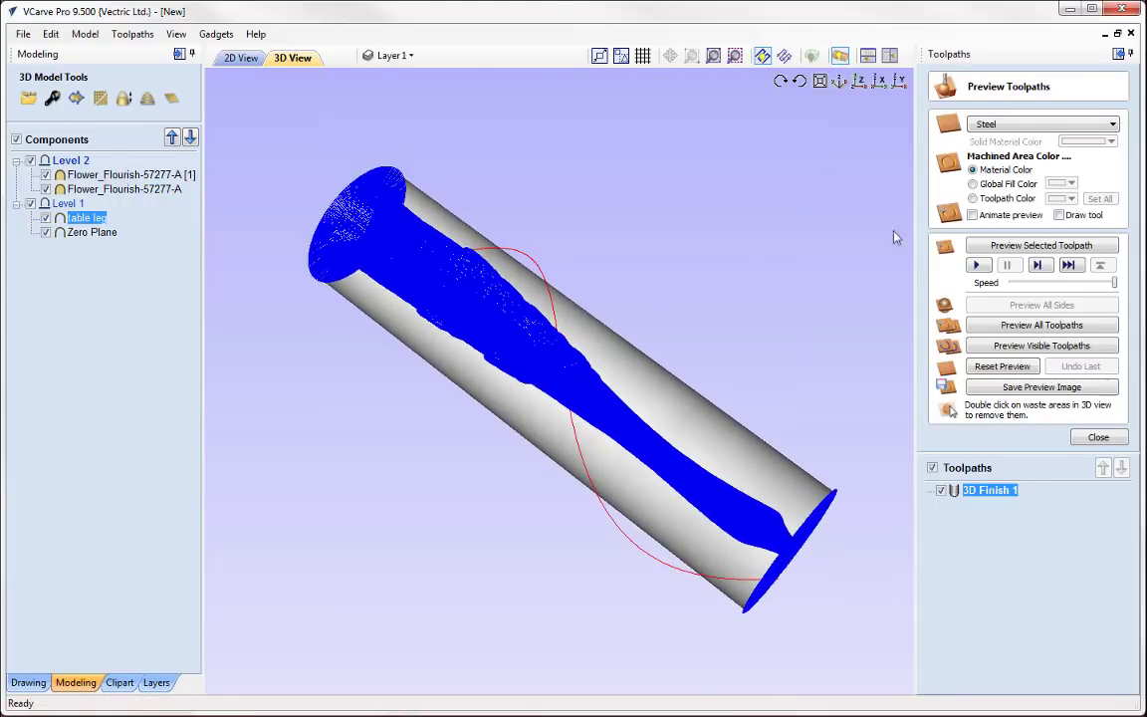
{"action": "left_click", "coordinate": [1085, 123]}
{"action": "left_click_drag", "start_coordinate": [1117, 320], "coordinate": [1109, 154]}
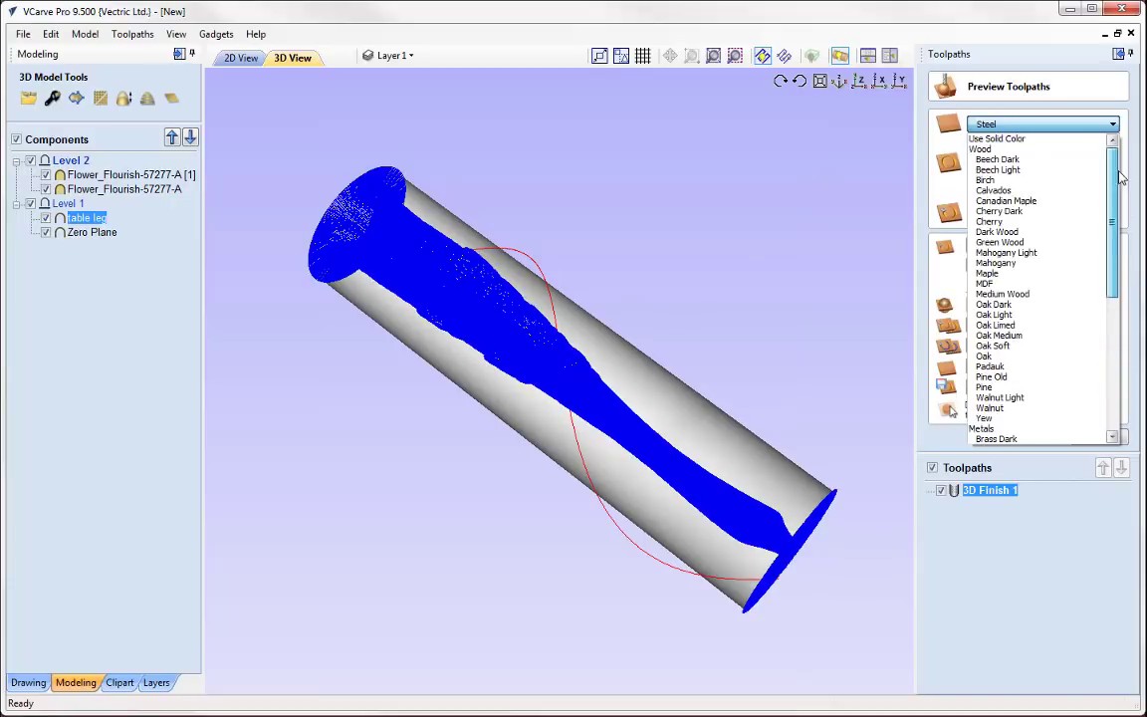
{"action": "left_click", "coordinate": [1016, 176]}
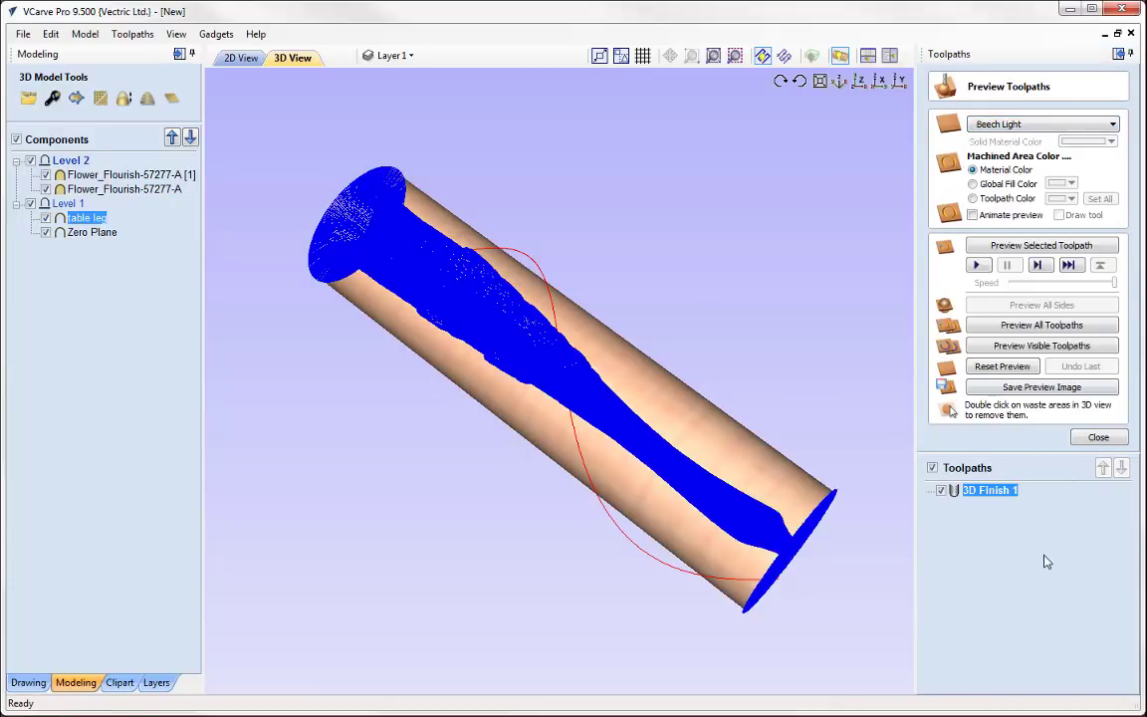
{"action": "left_click", "coordinate": [1025, 325]}
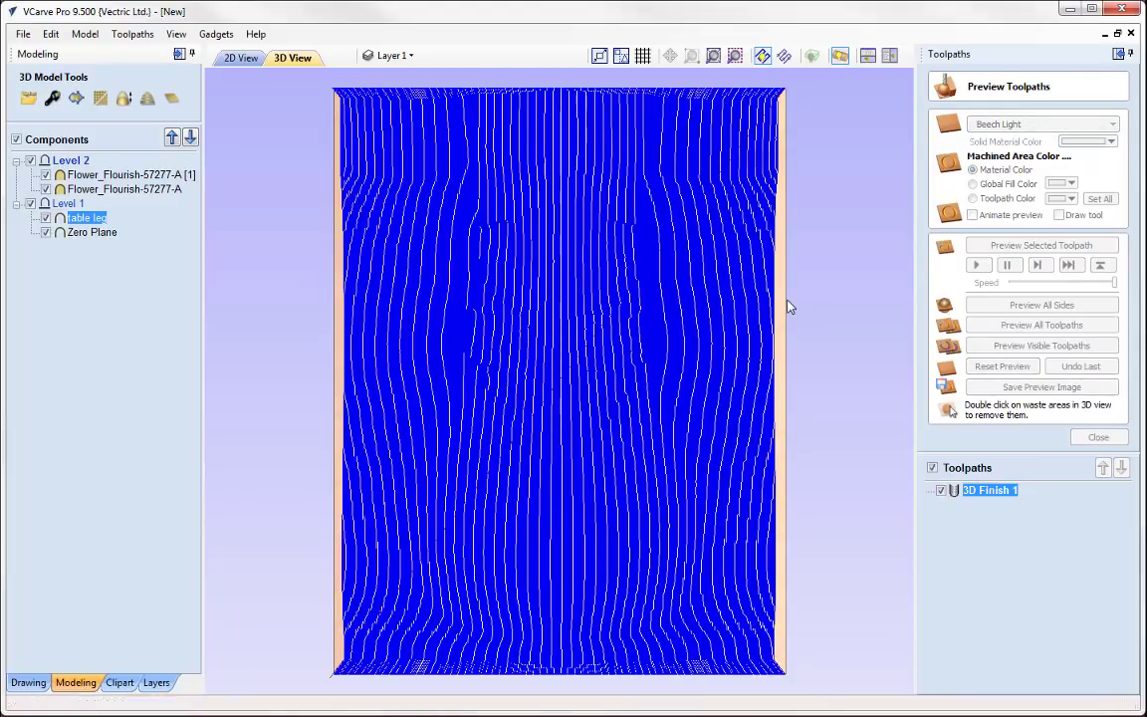
{"action": "scroll", "coordinate": [652, 418], "scroll_direction": "up", "scroll_amount": 5}
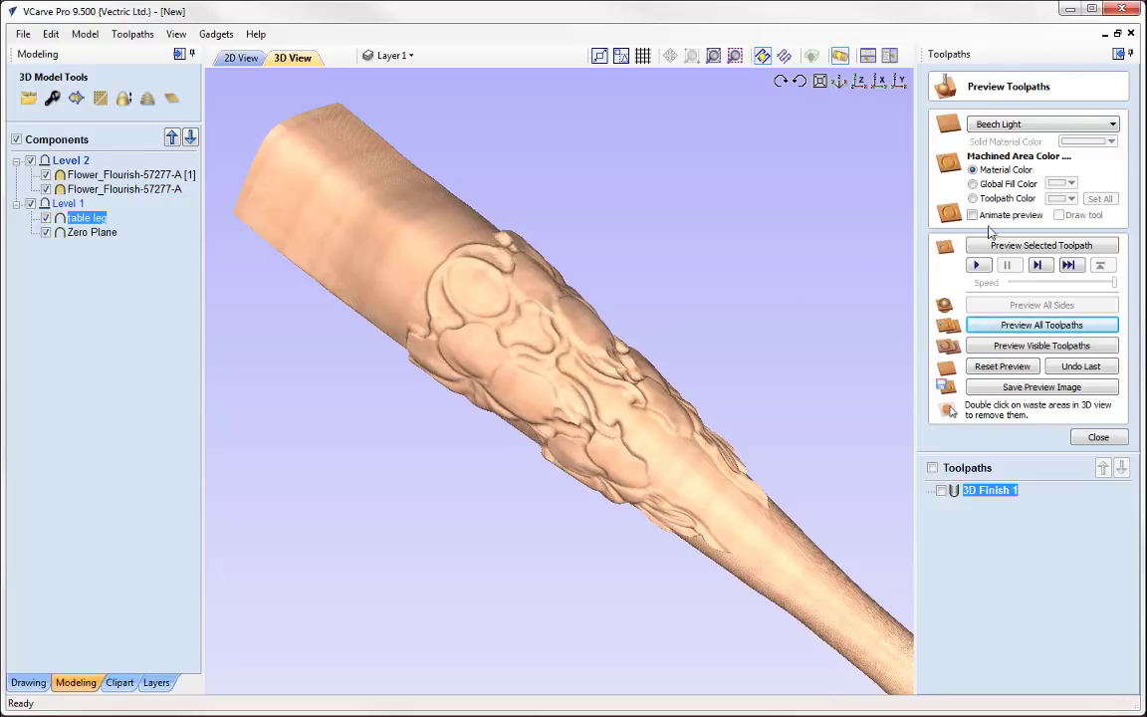
- Switch to the PowerPoint slide show with the Helical Ramps comparison of V9 and V9.5
{"action": "key", "text": "alt+Tab"}
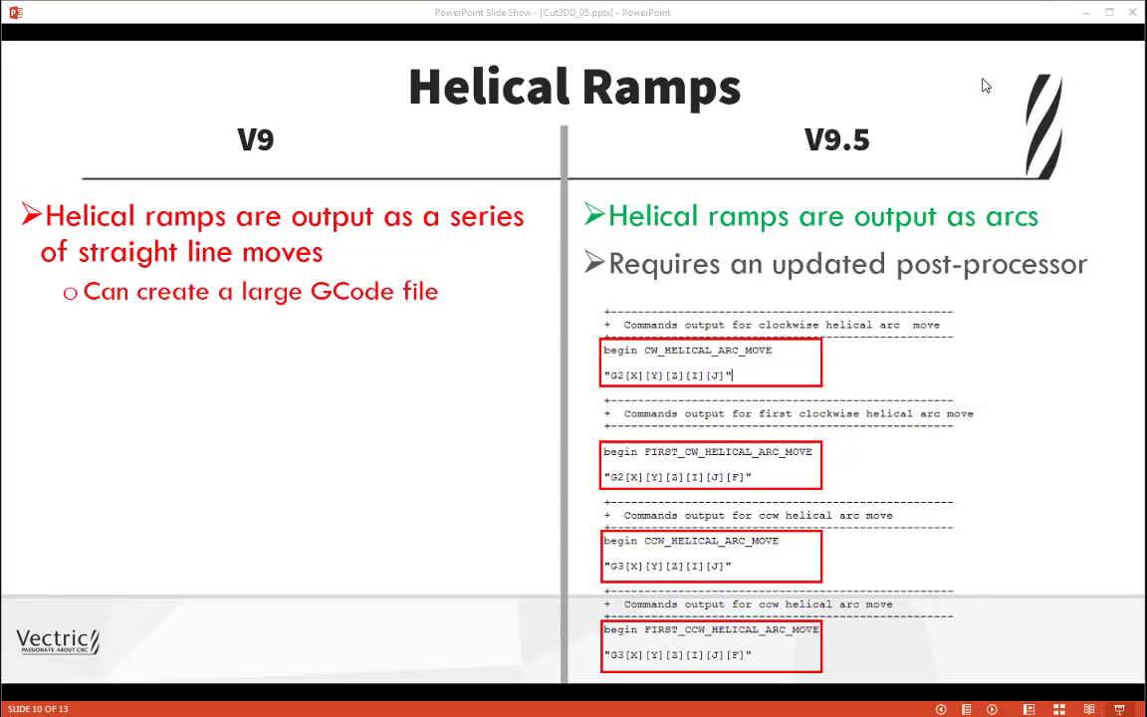